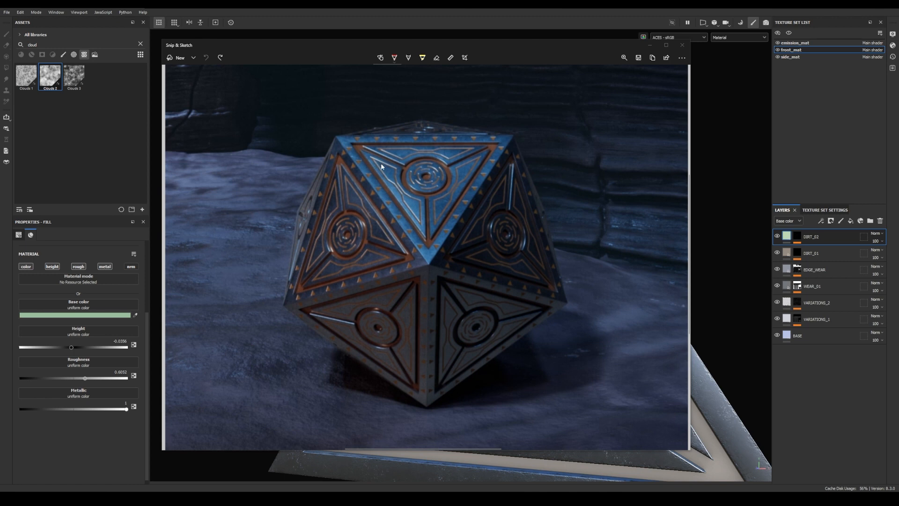
# Create a new folder above the DIRT_02 layer and name it BASE_METAL.
pyautogui.click(783, 184)
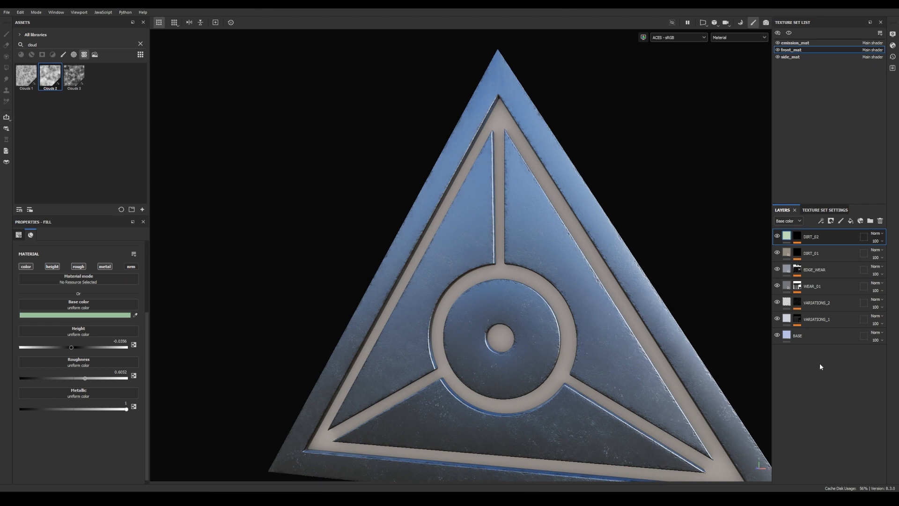
pyautogui.click(870, 221)
pyautogui.doubleClick(808, 237)
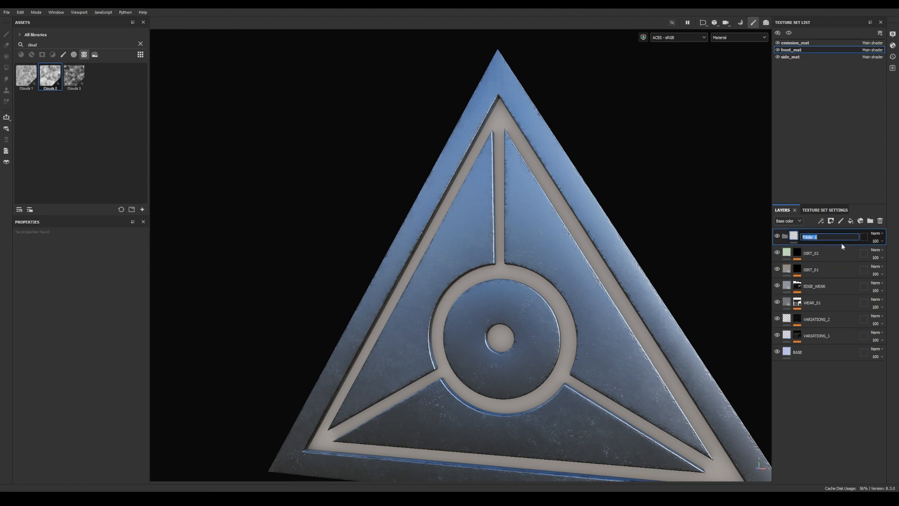
pyautogui.write('BASE_METAL')
pyautogui.press('Return')
# Move all layers from DIRT_02 down to BASE into the BASE_METAL folder and collapse it.
pyautogui.click(839, 255)
pyautogui.keyDown('shift'); pyautogui.click(820, 351); pyautogui.keyUp('shift')
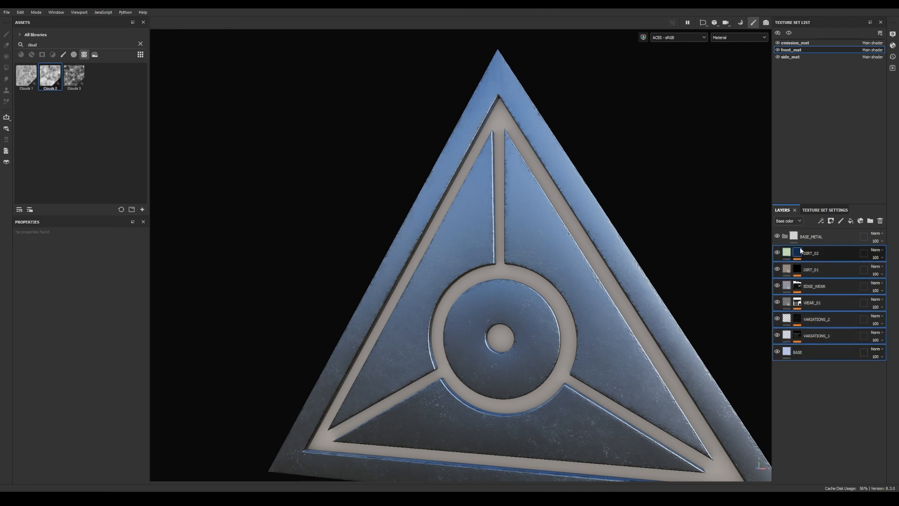
pyautogui.moveTo(813, 253); pyautogui.dragTo(806, 235)
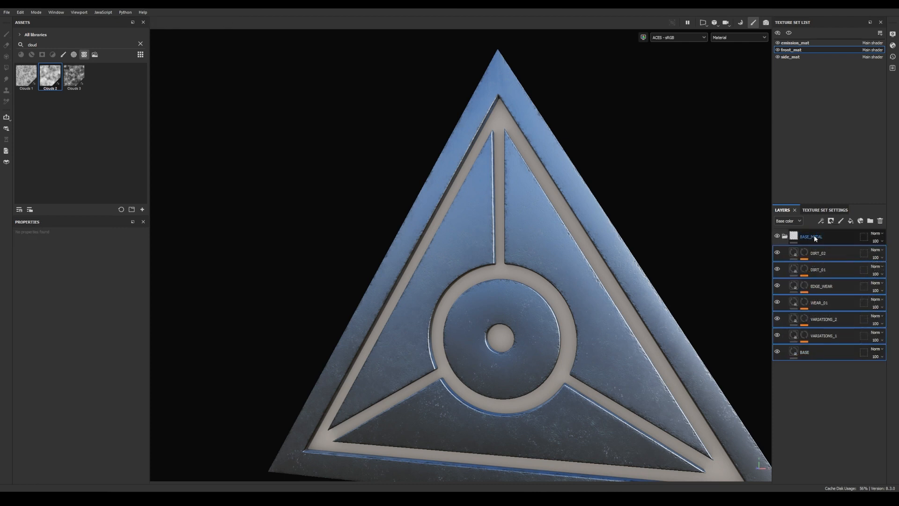
pyautogui.click(786, 237)
# Show the 3D and 2D views side by side and frame the triangular panel.
pyautogui.press('f')
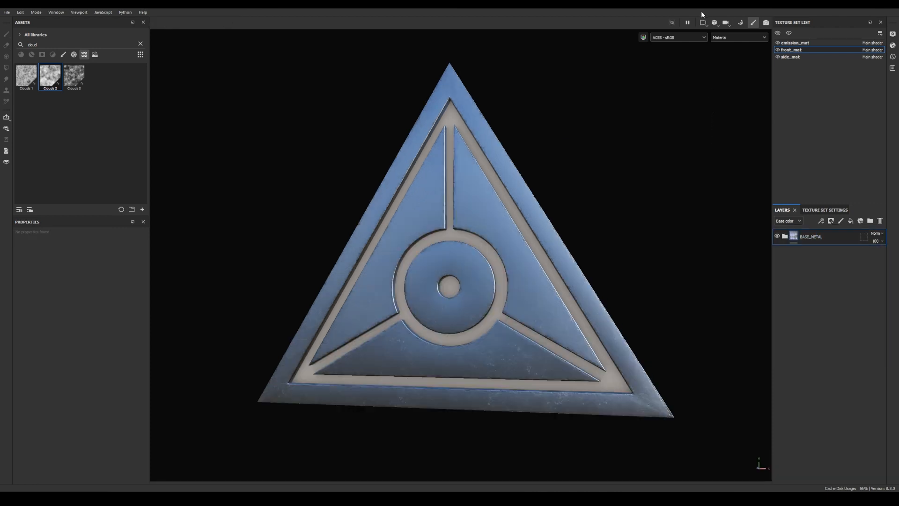
pyautogui.click(704, 23)
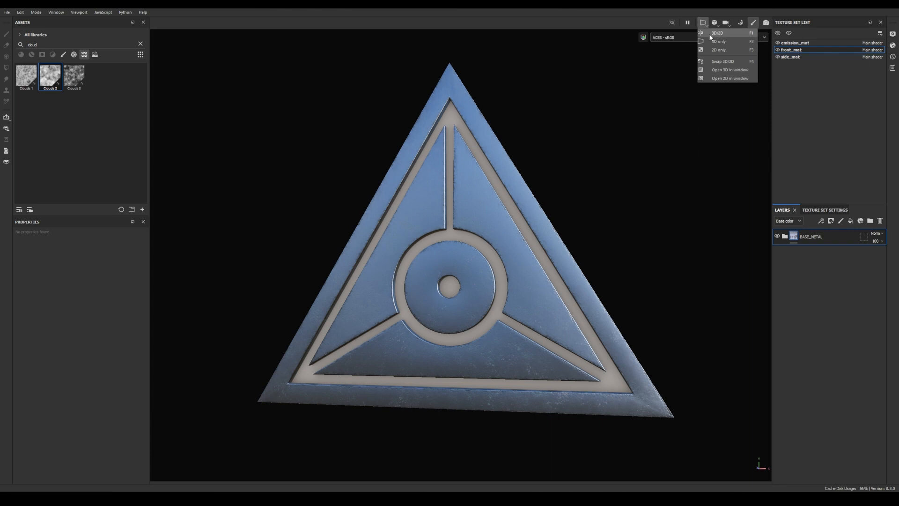
pyautogui.click(717, 33)
pyautogui.press('f')
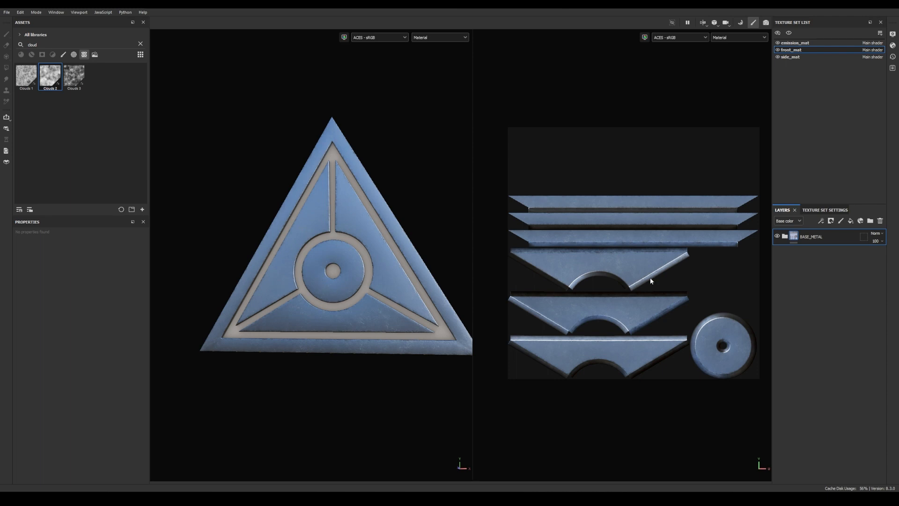
# Add a new fill layer above the BASE_METAL folder.
pyautogui.click(850, 221)
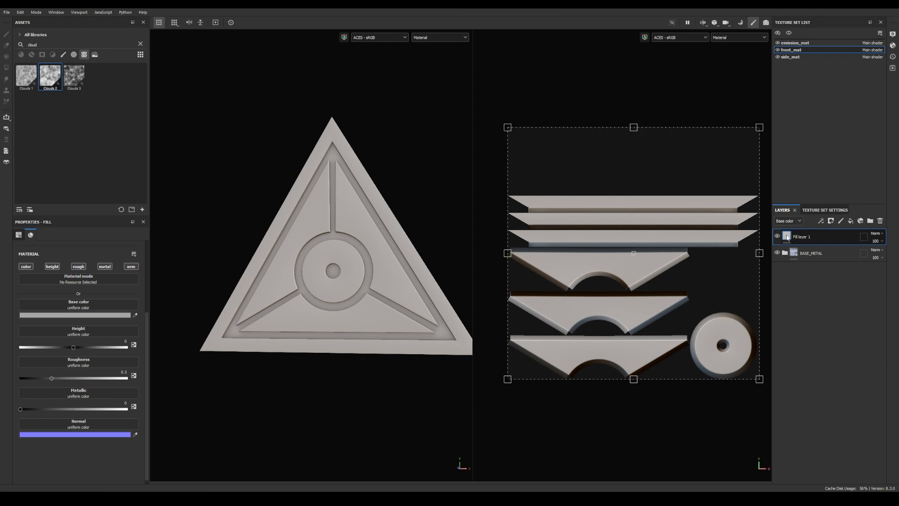
pyautogui.scroll(3, 598, 284)
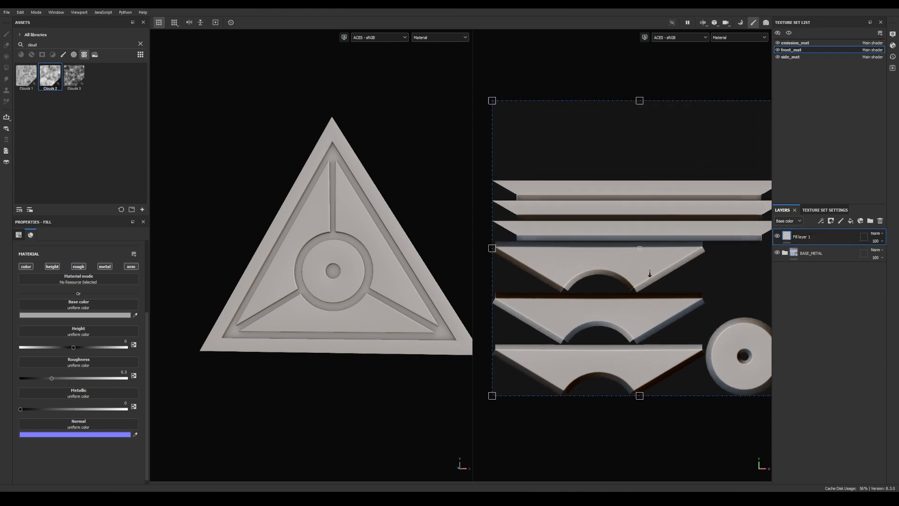
# Add a black mask with a paint effect to the new fill layer.
pyautogui.rightClick(787, 238)
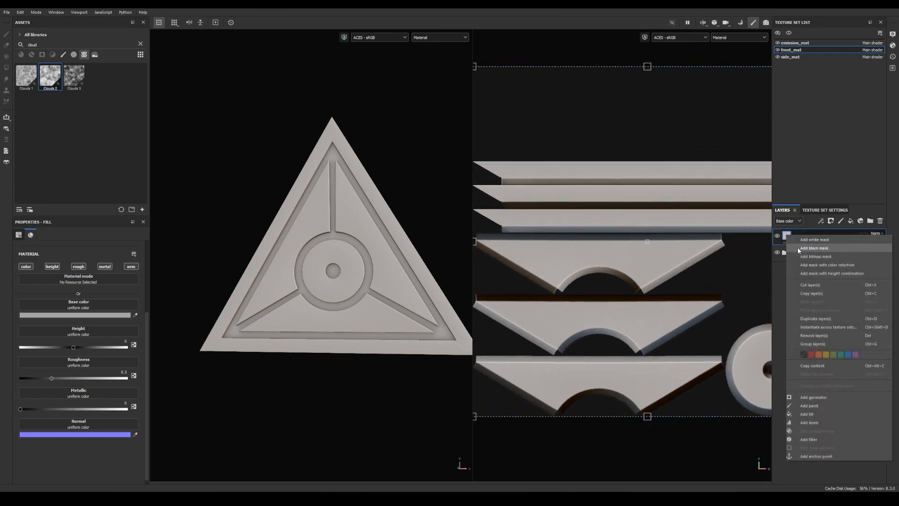
pyautogui.click(797, 246)
pyautogui.click(822, 221)
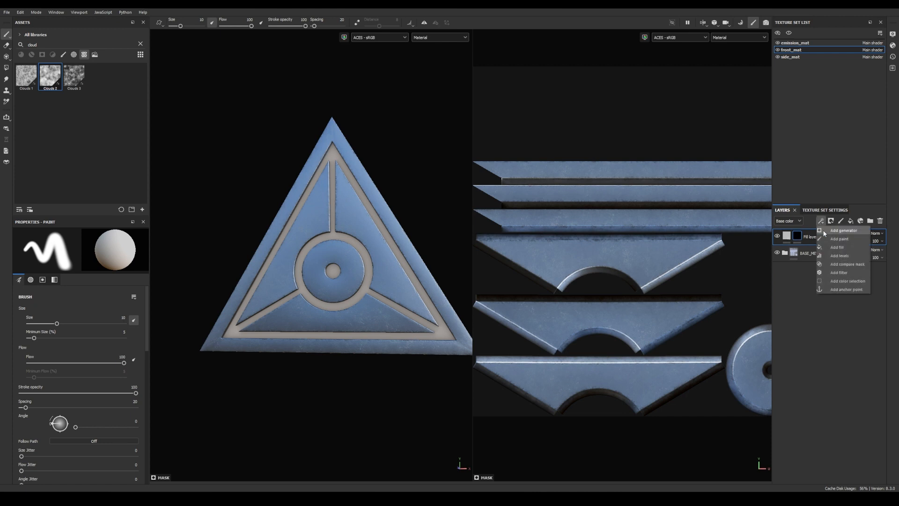
pyautogui.click(822, 237)
# Try brush strokes on the fill layer's mask, ending with one horizontal stroke across the uppermost arched panel piece in the 2D view.
pyautogui.moveTo(358, 214)
pyautogui.mouseDown()
pyautogui.moveTo(359, 224)
pyautogui.moveTo(356, 212)
pyautogui.mouseUp()
pyautogui.hotkey('ctrl', 'z')
pyautogui.moveTo(559, 256); pyautogui.dragTo(646, 253)
pyautogui.hotkey('ctrl', 'z')
pyautogui.scroll(3, 539, 253)
pyautogui.moveTo(532, 253); pyautogui.dragTo(717, 249)
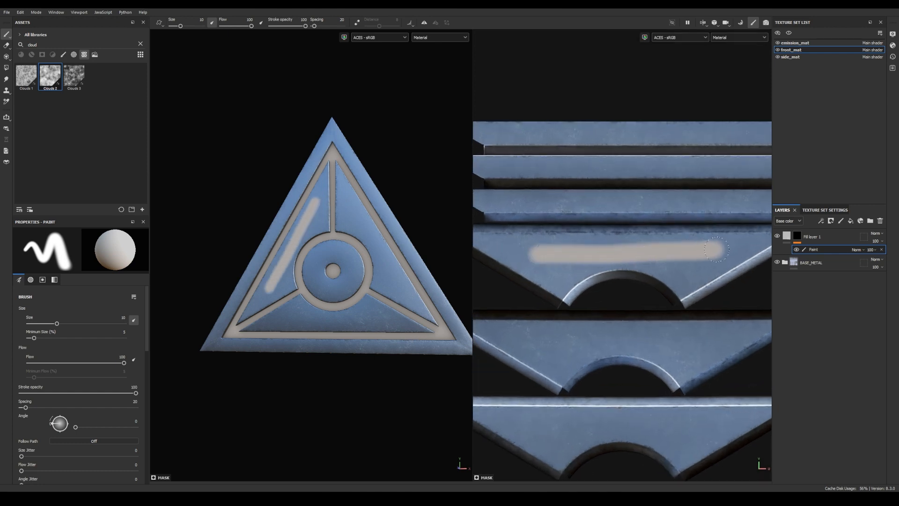
pyautogui.scroll(-2, 668, 264)
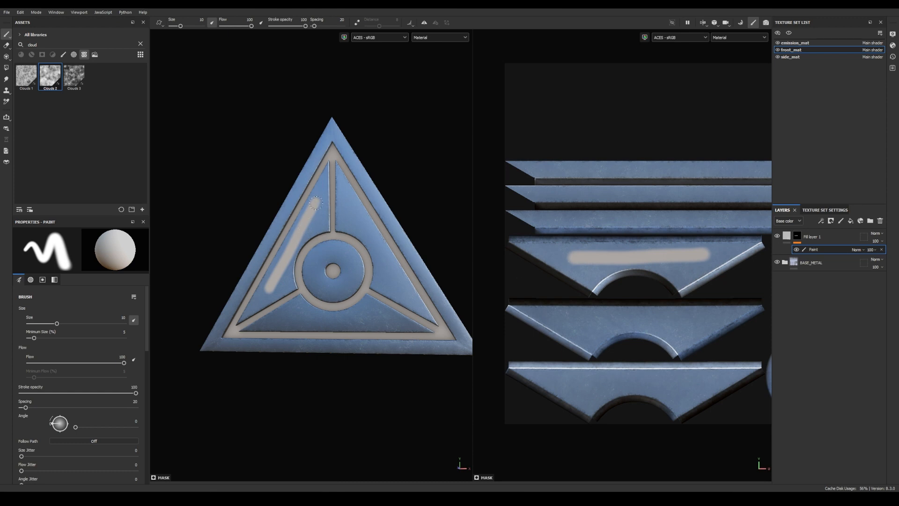
# Undo the test stroke, the paint effect and the black mask on the fill layer.
pyautogui.click(798, 237)
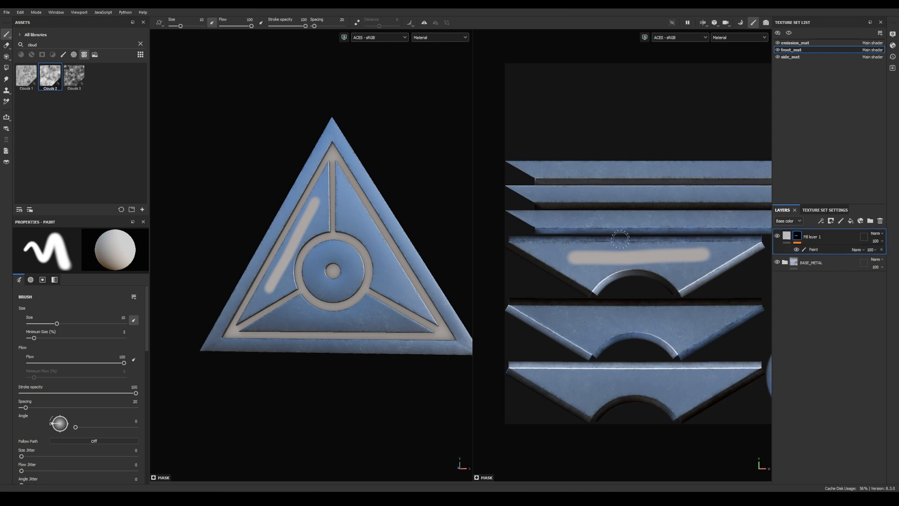
pyautogui.hotkey('ctrl', 'z')
pyautogui.hotkey('ctrl', 'z')
pyautogui.hotkey('ctrl', 'z')
pyautogui.hotkey('ctrl', 'z')
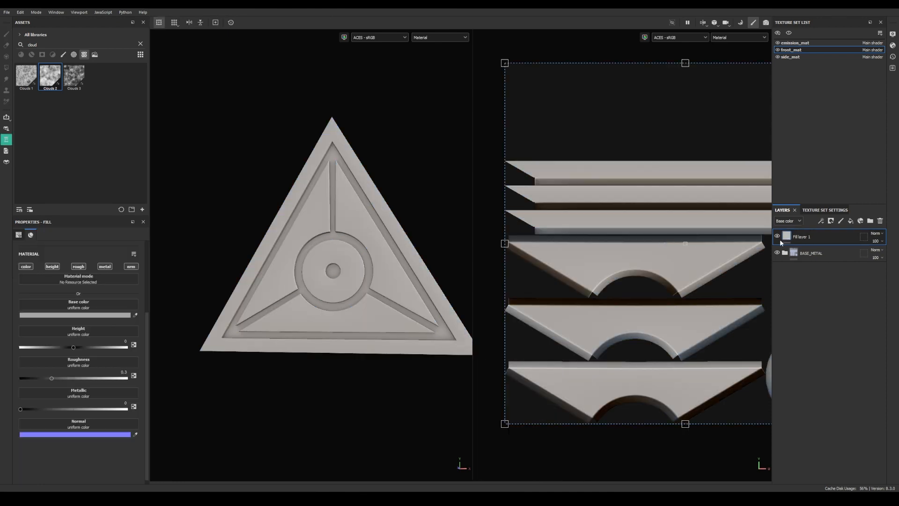
# Create a new folder named Carve and move the fill layer into it.
pyautogui.click(870, 222)
pyautogui.doubleClick(807, 237)
pyautogui.write('carve')
pyautogui.press('Return')
pyautogui.moveTo(806, 252); pyautogui.dragTo(809, 237)
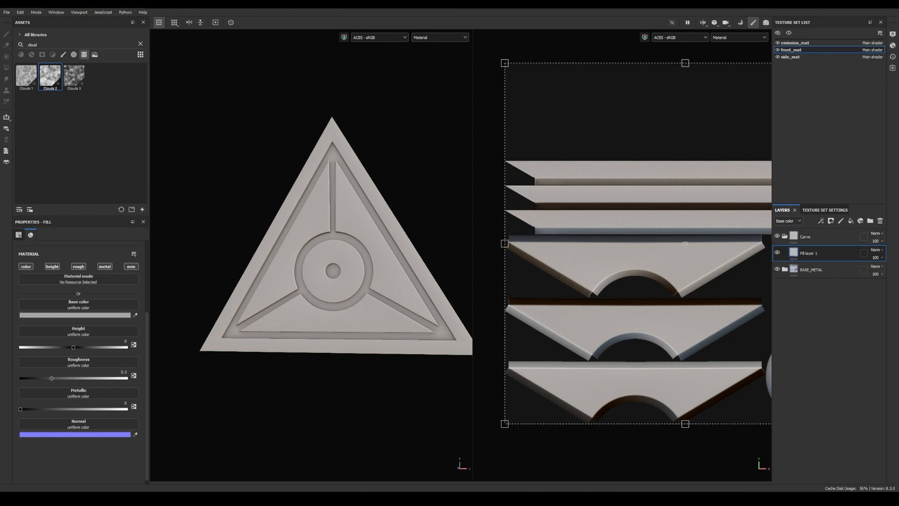
# Add a black mask to the Carve folder.
pyautogui.click(795, 239)
pyautogui.rightClick(795, 240)
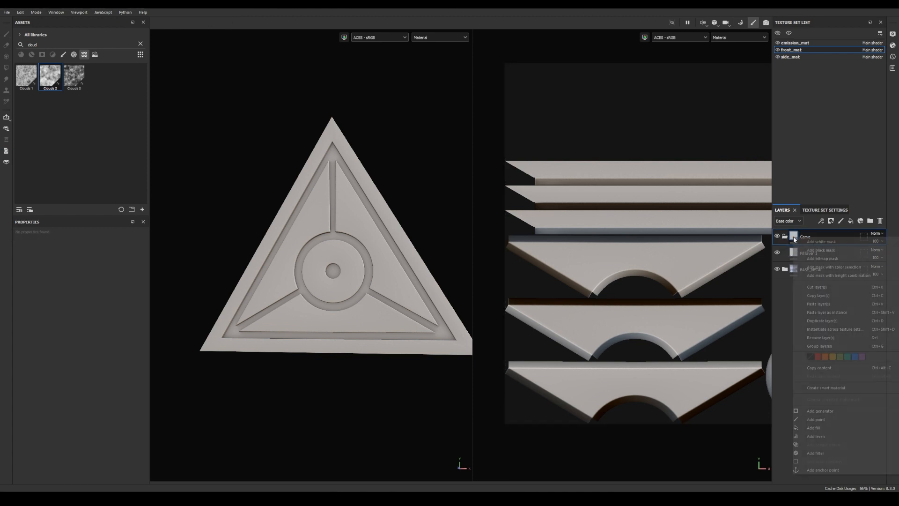
pyautogui.click(821, 250)
# Rename the fill layer inside the Carve folder as Carve_Base.
pyautogui.click(811, 255)
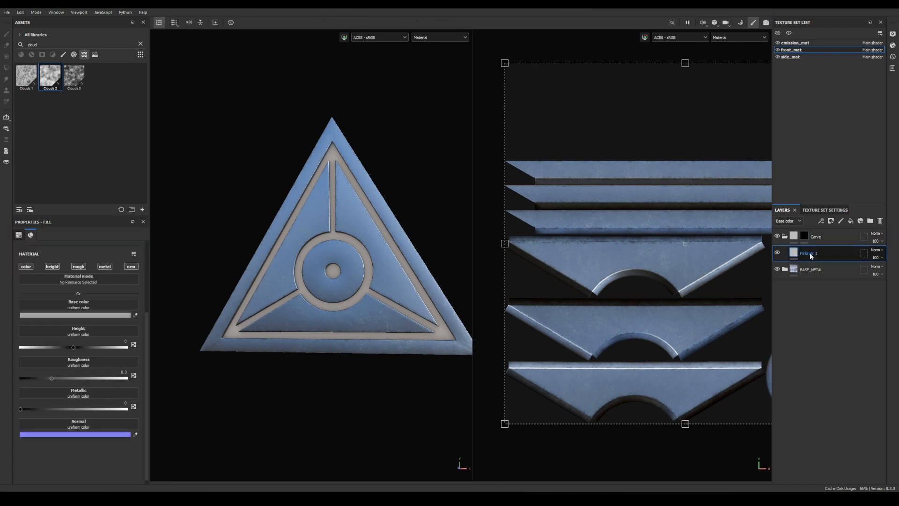
pyautogui.doubleClick(811, 253)
pyautogui.write('Carve')
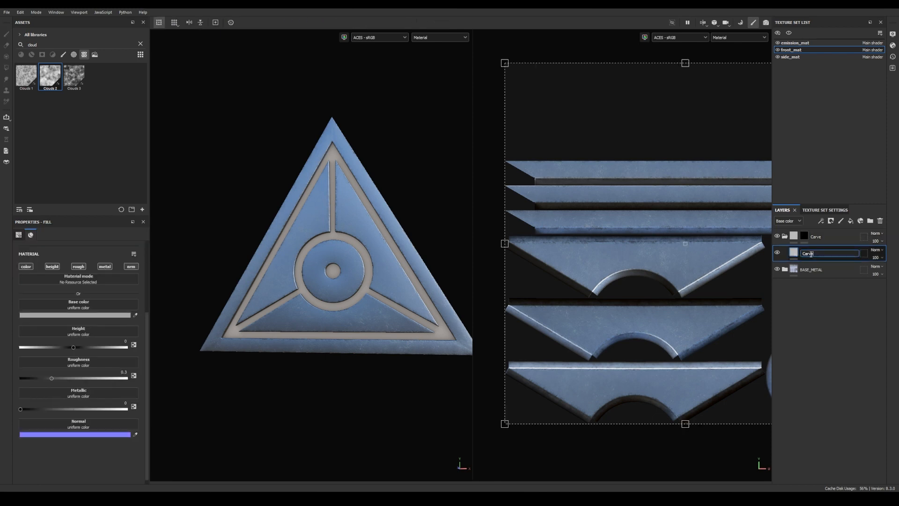
pyautogui.write('_Base')
pyautogui.press('Return')
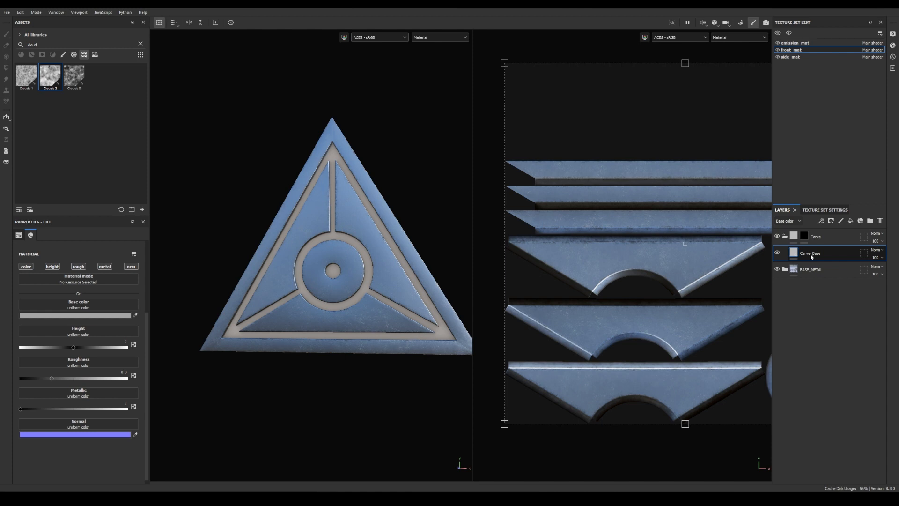
# Duplicate the Carve_Base layer and name the copy Carve_Variations.
pyautogui.hotkey('ctrl', 'd')
pyautogui.doubleClick(838, 253)
pyautogui.write('Carve_Va')
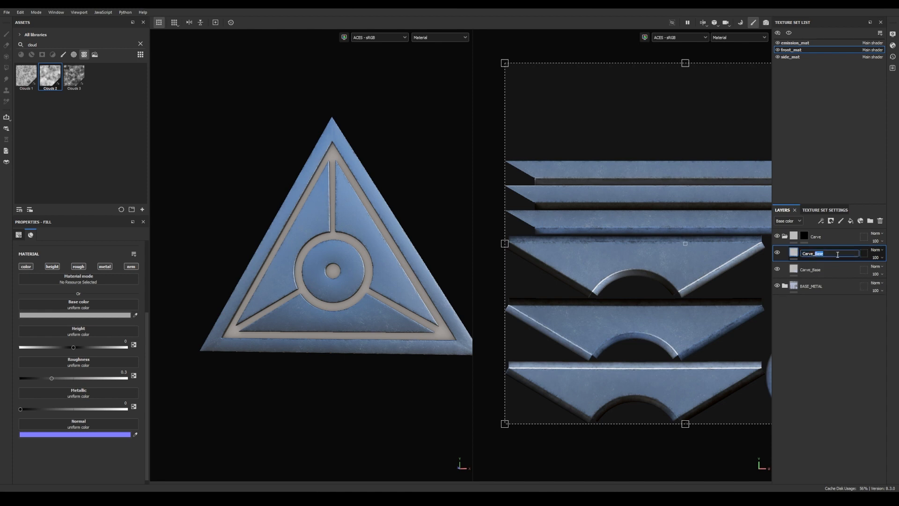
pyautogui.write('riations')
pyautogui.click(805, 235)
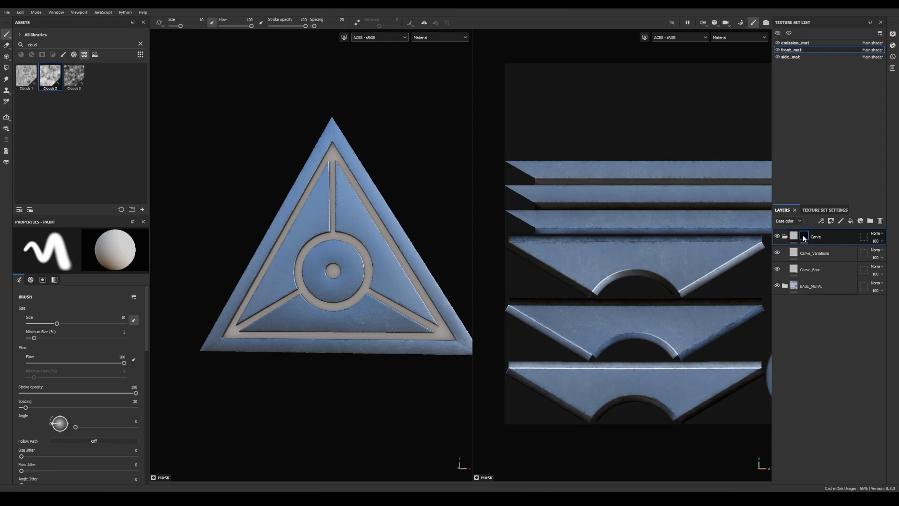
# Delete the Carve_Variations layer from the Carve folder.
pyautogui.moveTo(805, 238)
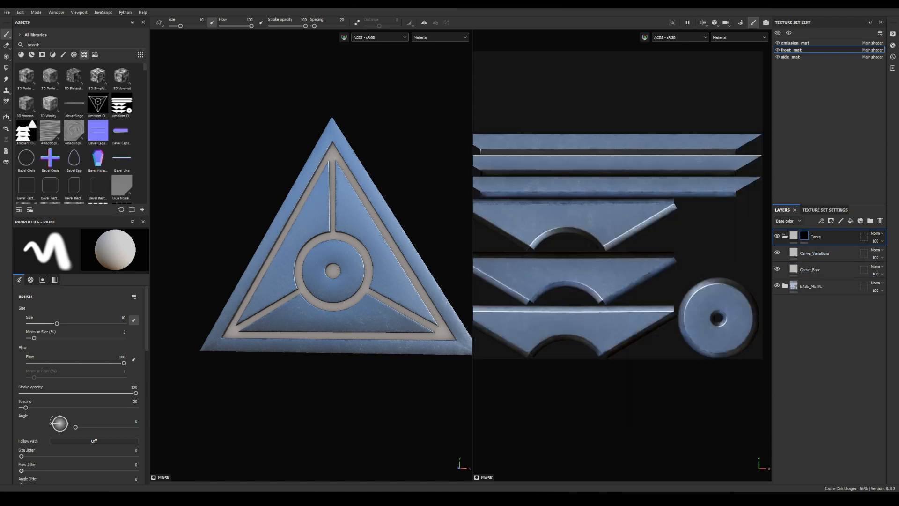
pyautogui.click(814, 252)
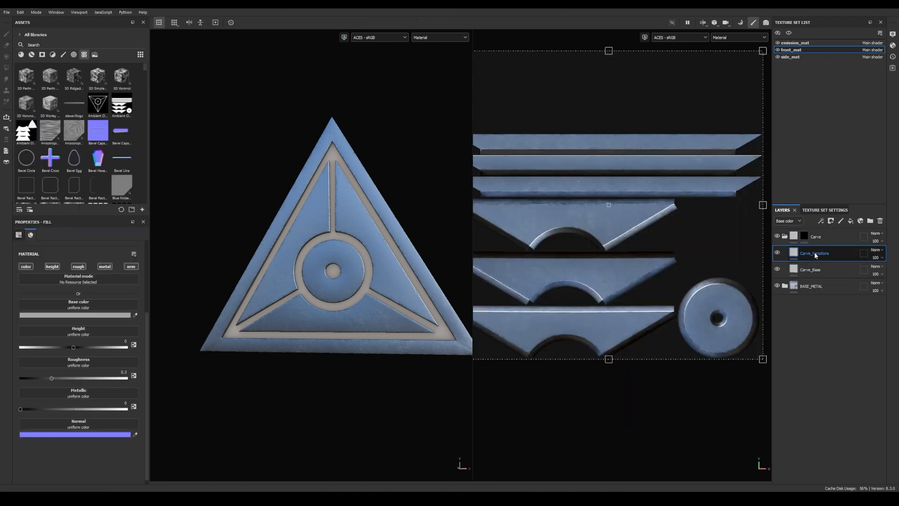
pyautogui.press('Delete')
# Add a paint effect to the Carve folder's mask.
pyautogui.click(804, 237)
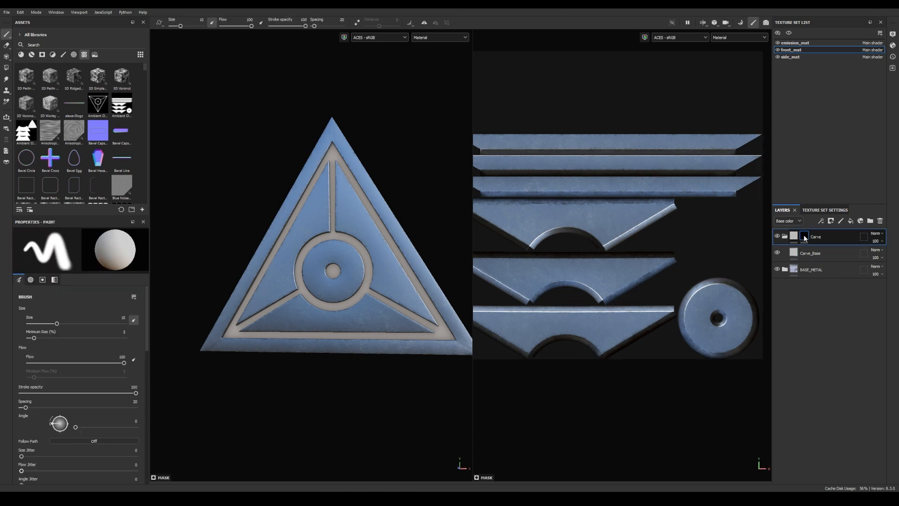
pyautogui.click(822, 220)
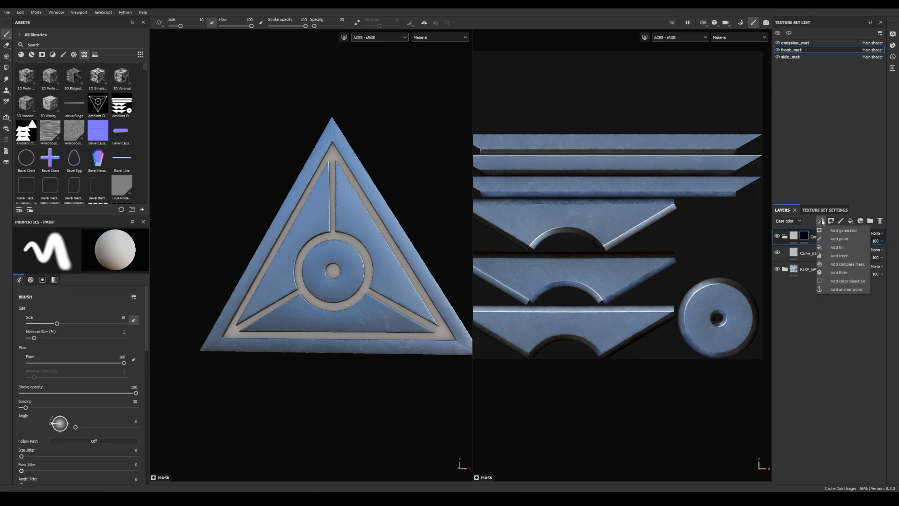
pyautogui.click(831, 240)
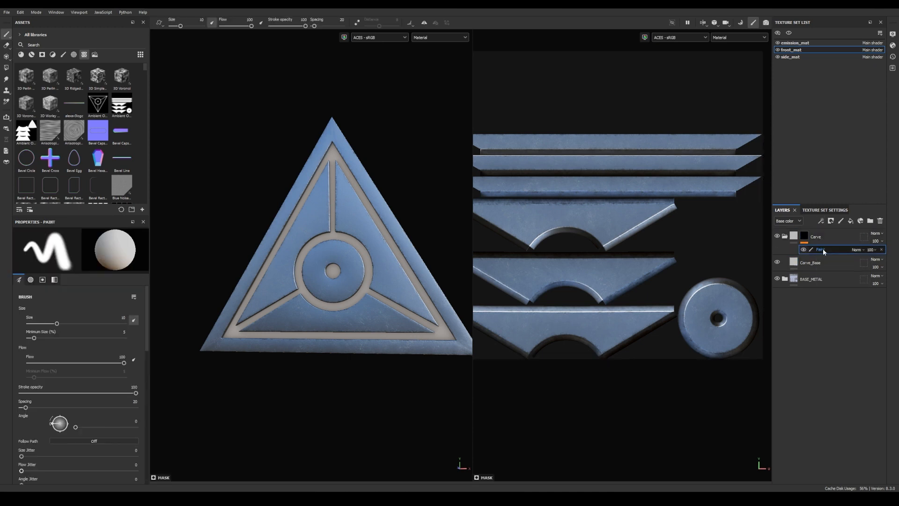
pyautogui.moveTo(718, 261); pyautogui.dragTo(629, 255, button='middle')
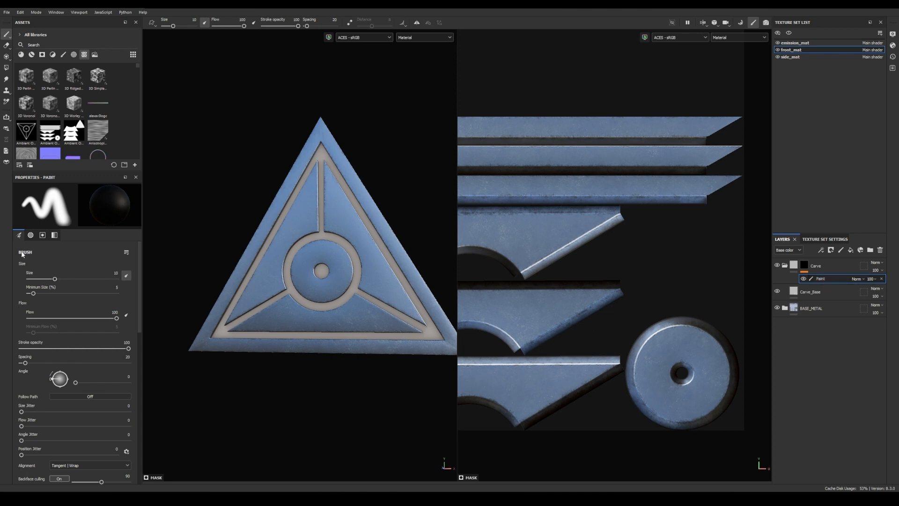
# Examine the paint effect's brush, alpha, stencil and grayscale settings.
pyautogui.scroll(-5, 31, 328)
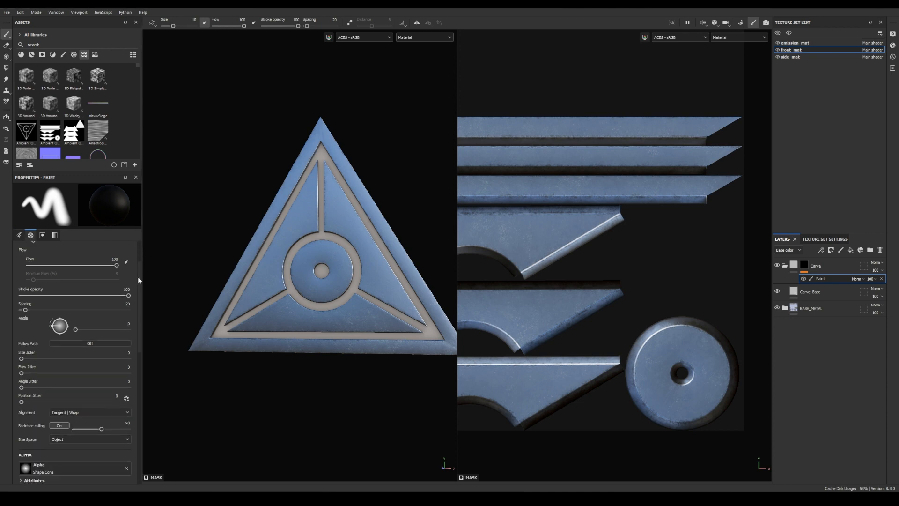
pyautogui.moveTo(138, 336); pyautogui.dragTo(143, 379)
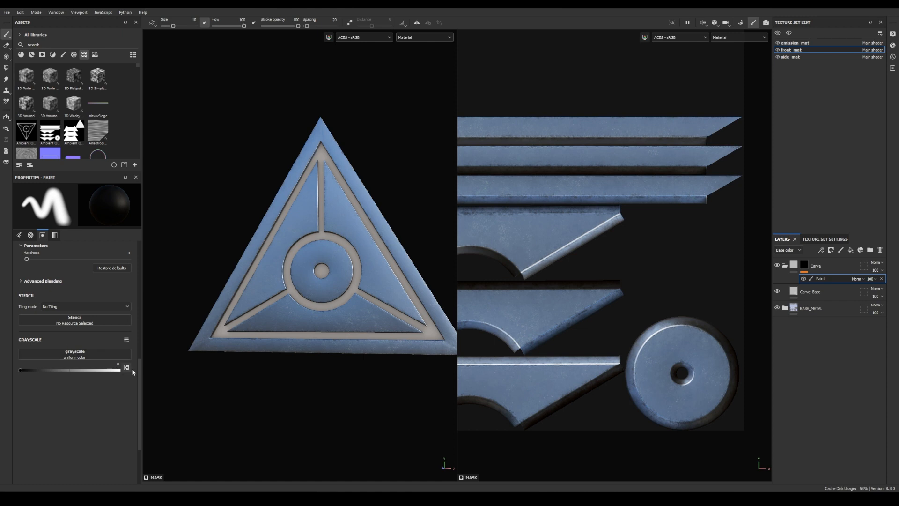
pyautogui.moveTo(139, 376)
pyautogui.mouseDown()
pyautogui.moveTo(131, 267)
pyautogui.moveTo(94, 252)
pyautogui.mouseUp()
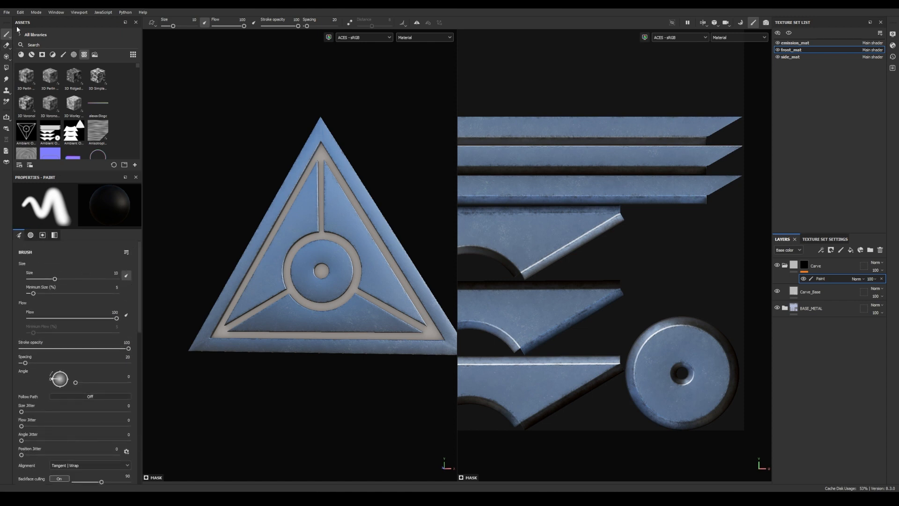
# Filter the asset library to alphas and add the Arrow Flat alpha to the favorites.
pyautogui.click(74, 55)
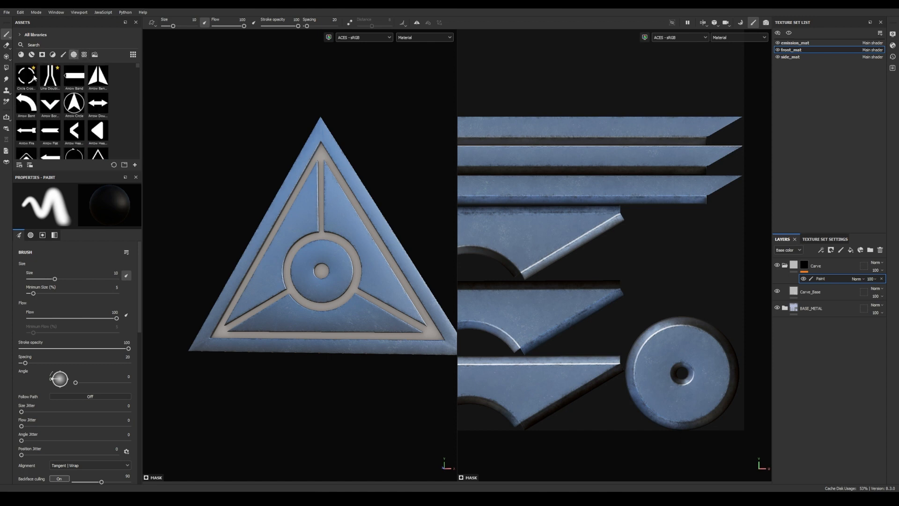
pyautogui.moveTo(29, 79)
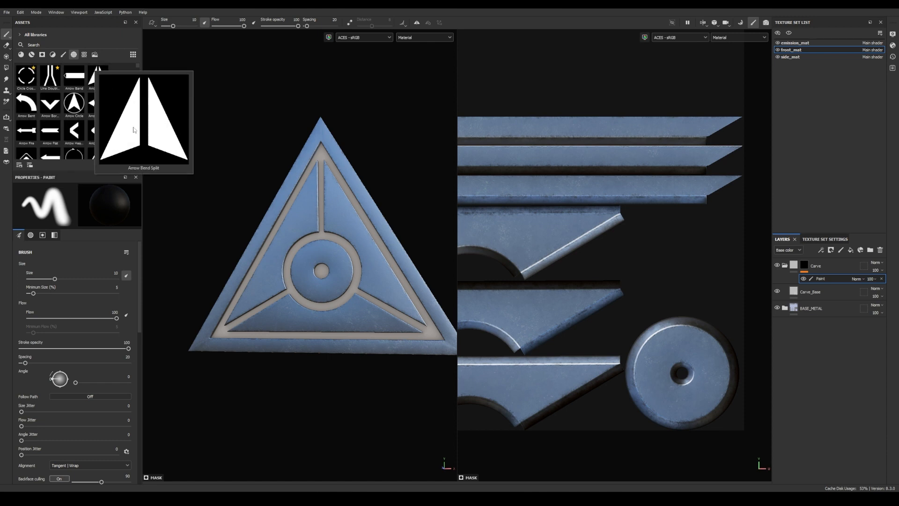
pyautogui.rightClick(55, 130)
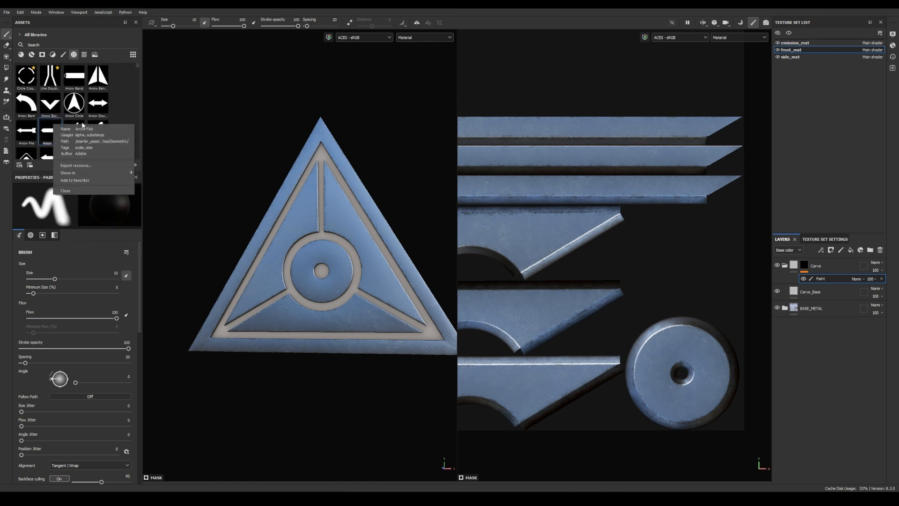
pyautogui.click(75, 180)
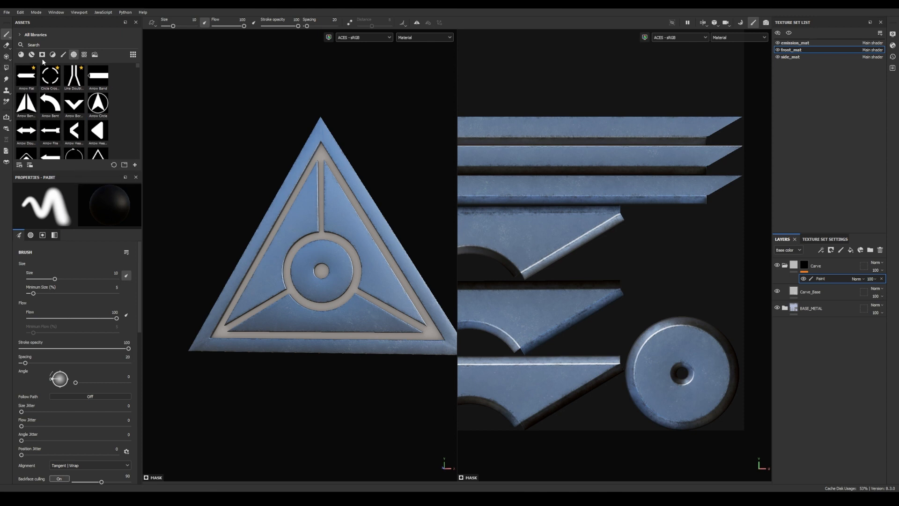
# Remove the Arrow Flat alpha from the asset library's favorites.
pyautogui.click(28, 81)
pyautogui.rightClick(28, 81)
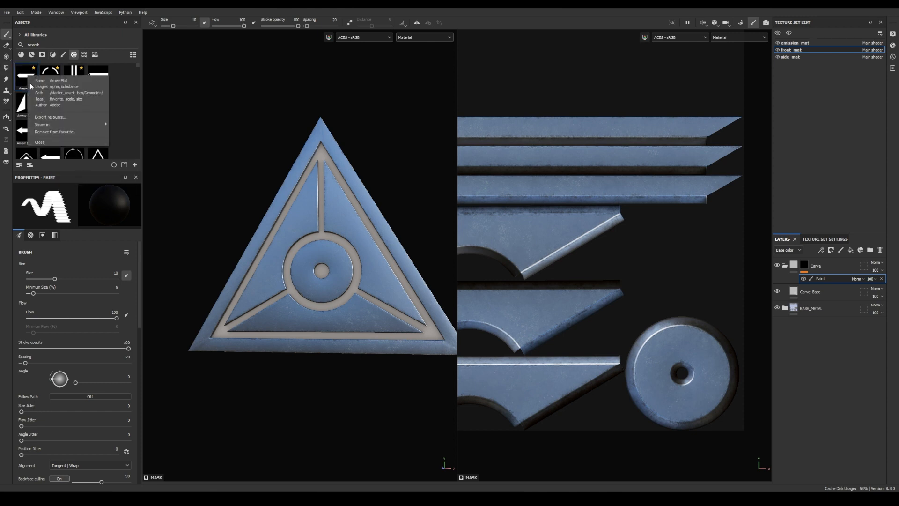
pyautogui.click(55, 132)
# Search the alphas for "circle crosshair" and load the Circle Crosshair alpha into the brush.
pyautogui.click(47, 45)
pyautogui.write('circle crosshair')
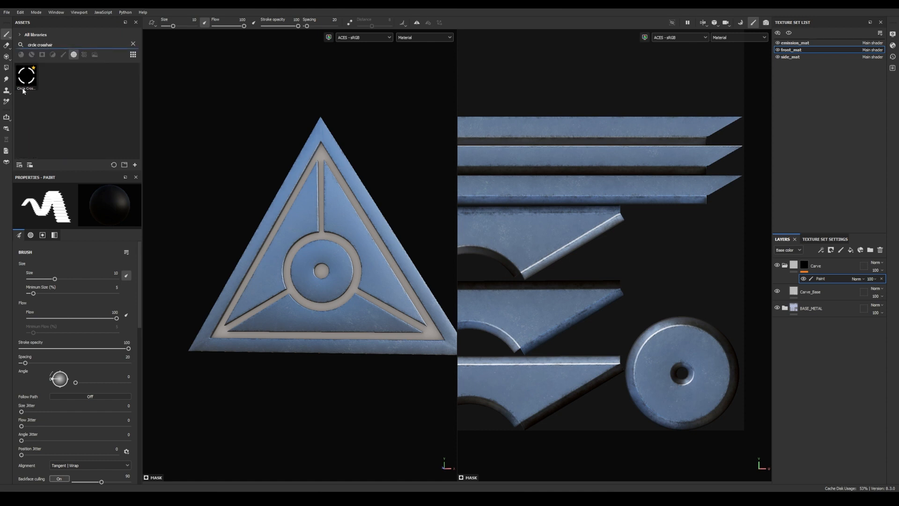
pyautogui.click(27, 76)
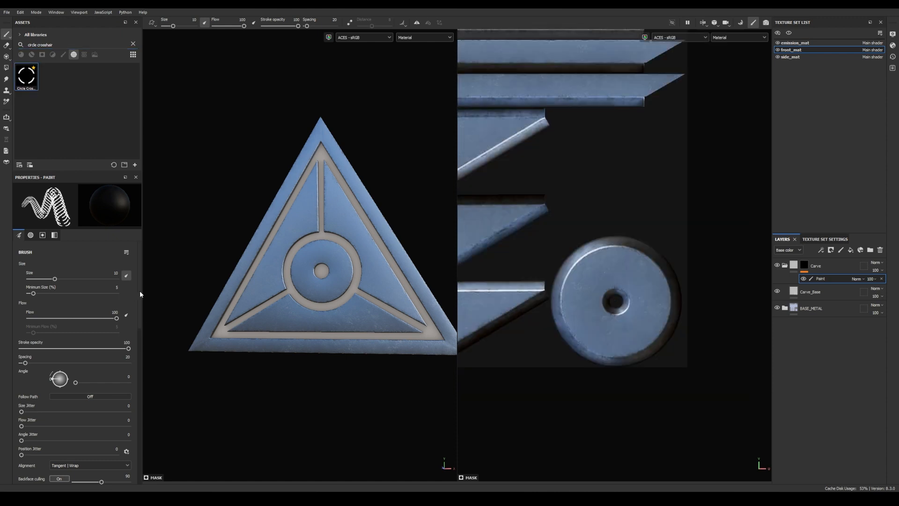
pyautogui.scroll(-5, 84, 328)
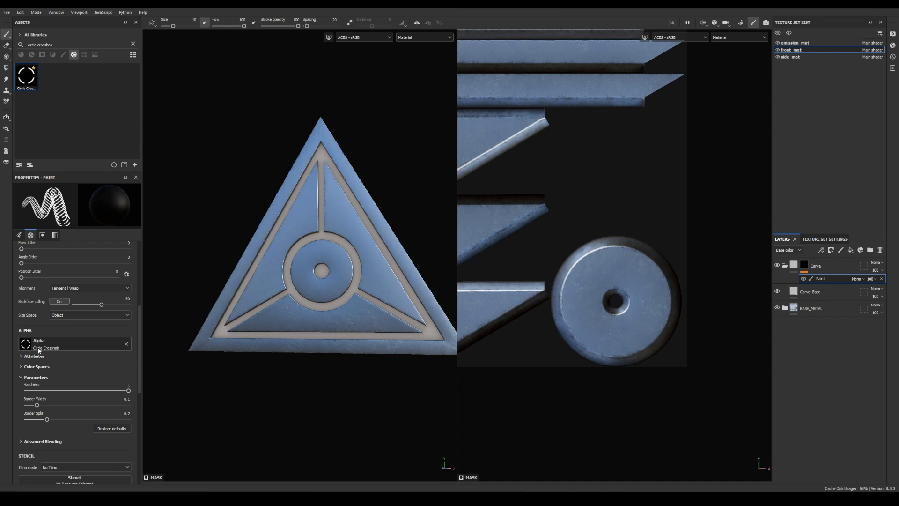
# Enlarge the brush to about 21.33 with the alpha hardness at 1, and invert its grayscale to white.
pyautogui.moveTo(592, 290)
pyautogui.keyDown('ctrl'); pyautogui.mouseDown(button='right')
pyautogui.moveTo(665, 307)
pyautogui.moveTo(630, 306)
pyautogui.mouseUp(button='right'); pyautogui.keyUp('ctrl')
pyautogui.scroll(3, 591, 289)
pyautogui.press('x')
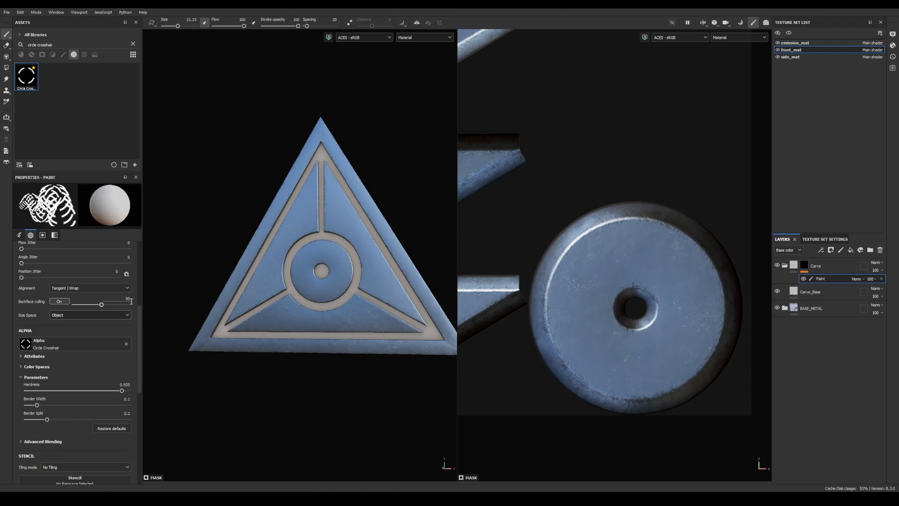
pyautogui.moveTo(139, 315)
pyautogui.mouseDown()
pyautogui.moveTo(139, 260)
pyautogui.moveTo(102, 385)
pyautogui.moveTo(133, 380)
pyautogui.mouseUp()
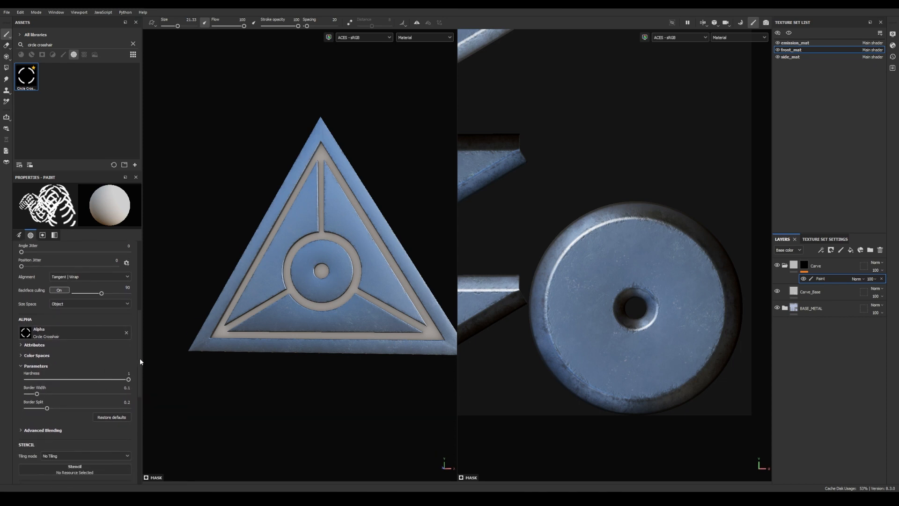
pyautogui.scroll(1, 140, 358)
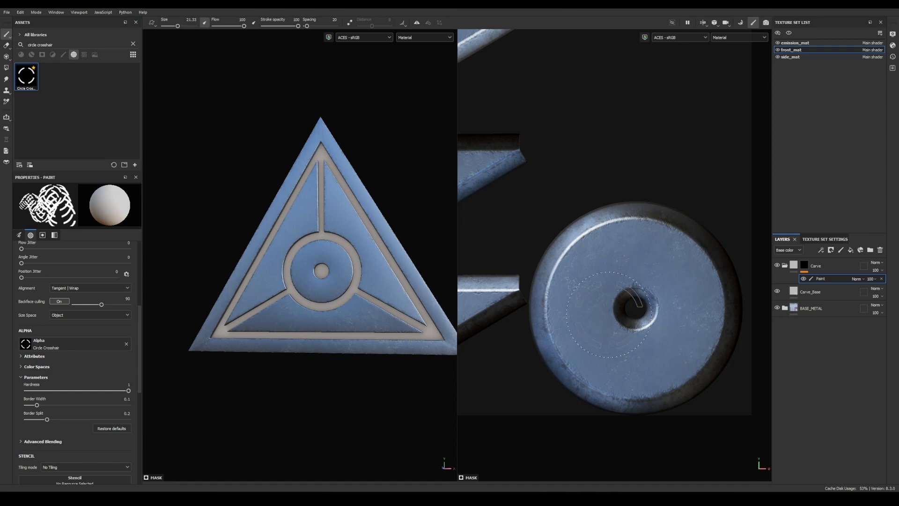
# Set the brush alignment to UV and its size space to Viewport.
pyautogui.click(94, 290)
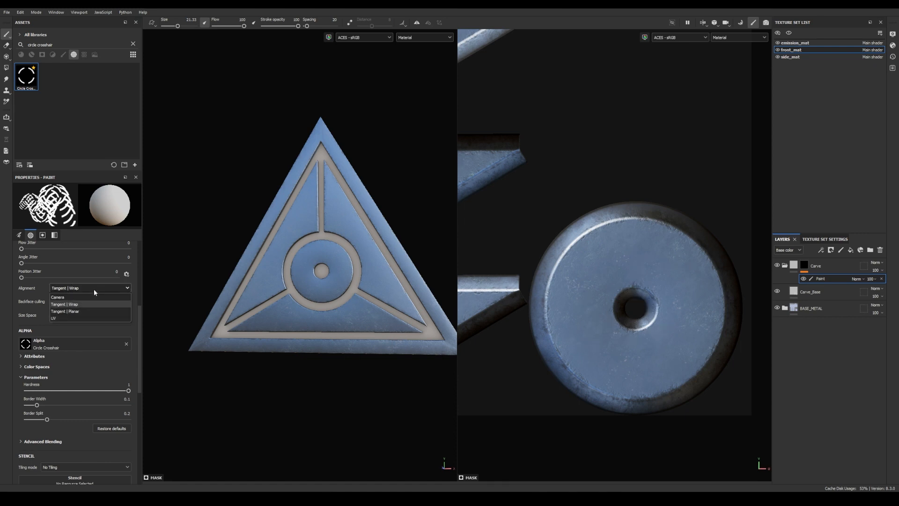
pyautogui.click(85, 319)
pyautogui.click(93, 315)
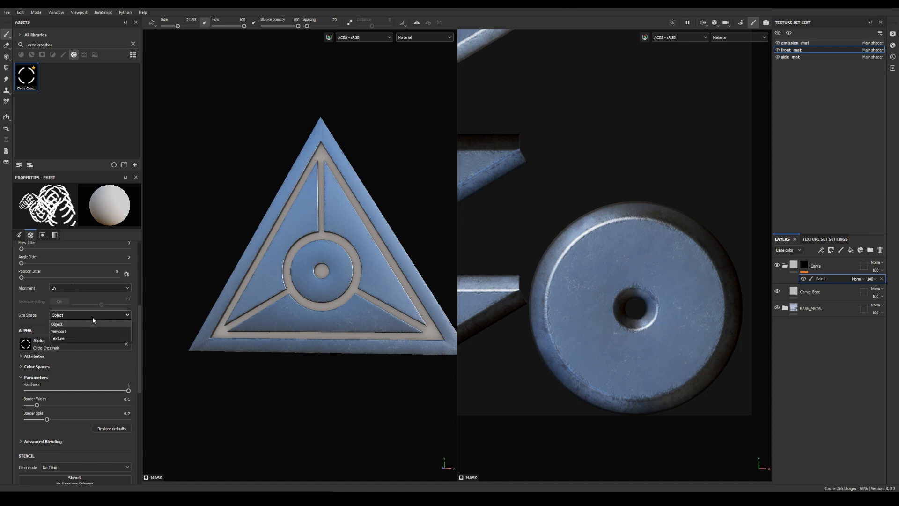
pyautogui.click(84, 331)
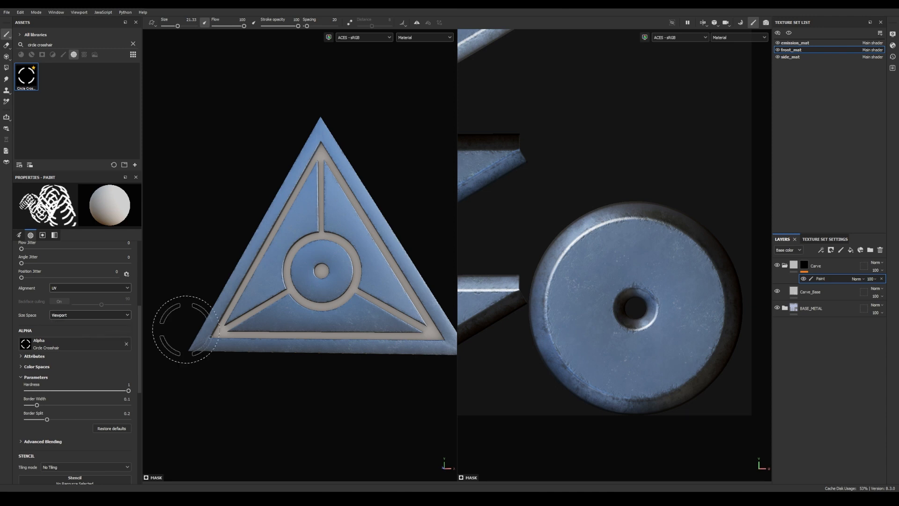
# Turn on the mesh wireframe in the display settings.
pyautogui.click(893, 34)
pyautogui.moveTo(882, 89); pyautogui.dragTo(884, 217)
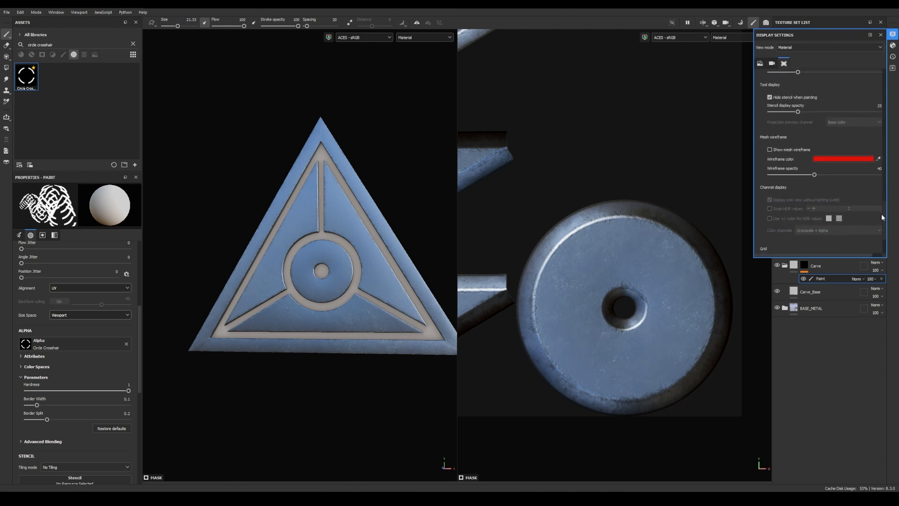
pyautogui.click(770, 149)
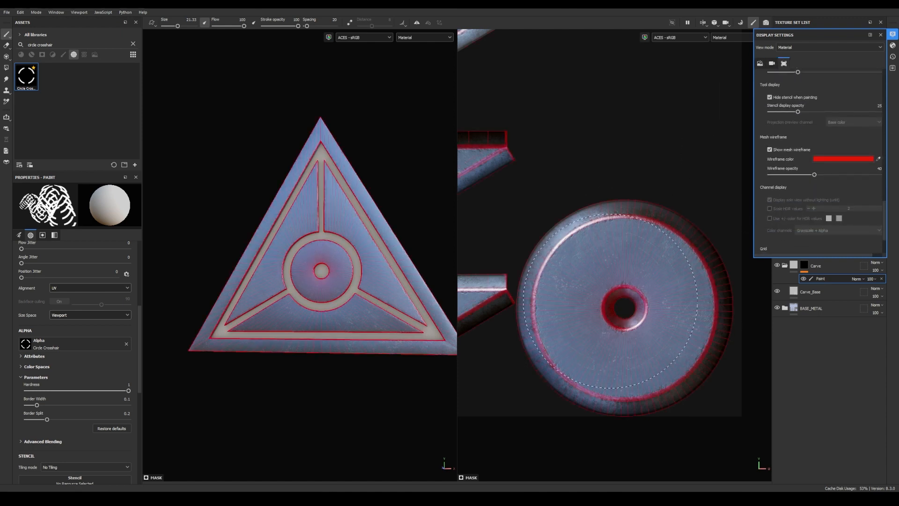
# Set the brush size to 22 and reduce the Circle Crosshair alpha's border width for thinner arcs.
pyautogui.scroll(2, 628, 307)
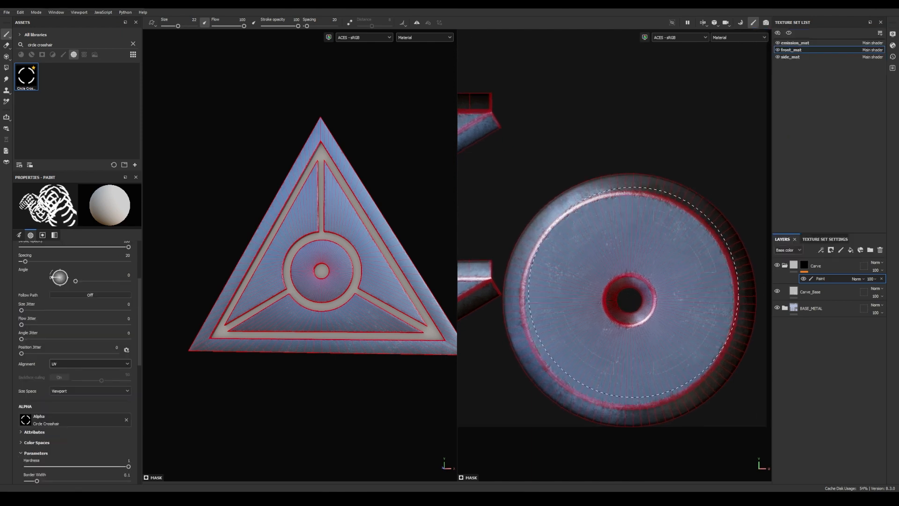
pyautogui.moveTo(135, 308); pyautogui.dragTo(139, 342)
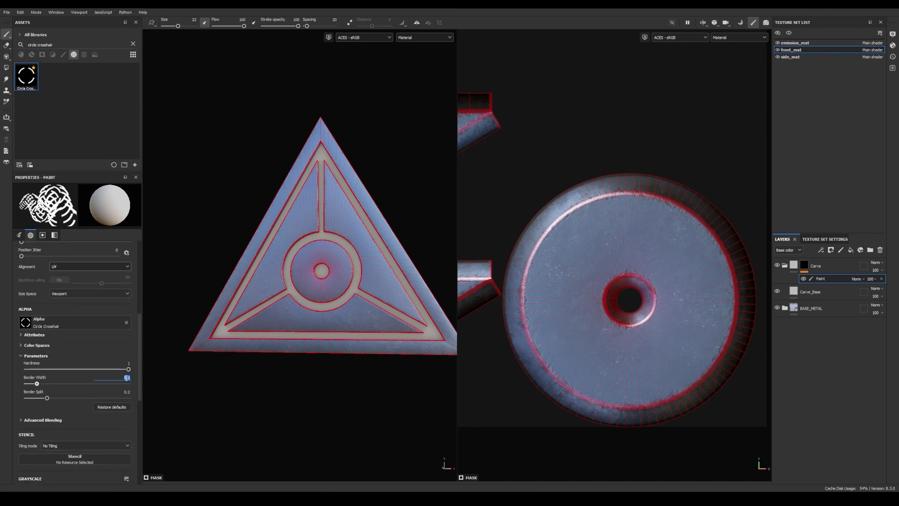
pyautogui.press('Return')
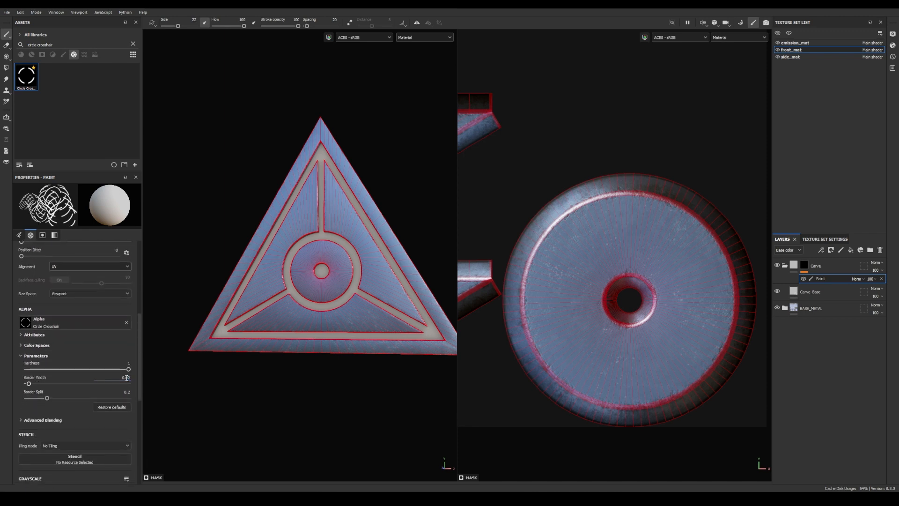
pyautogui.moveTo(138, 329); pyautogui.dragTo(139, 258)
# Stamp the Circle Crosshair alpha centred on the disc's hole in the UV view, and enlarge the brush to about 23.52.
pyautogui.keyDown('alt'); pyautogui.moveTo(618, 303); pyautogui.dragTo(611, 304, button='middle'); pyautogui.keyUp('alt')
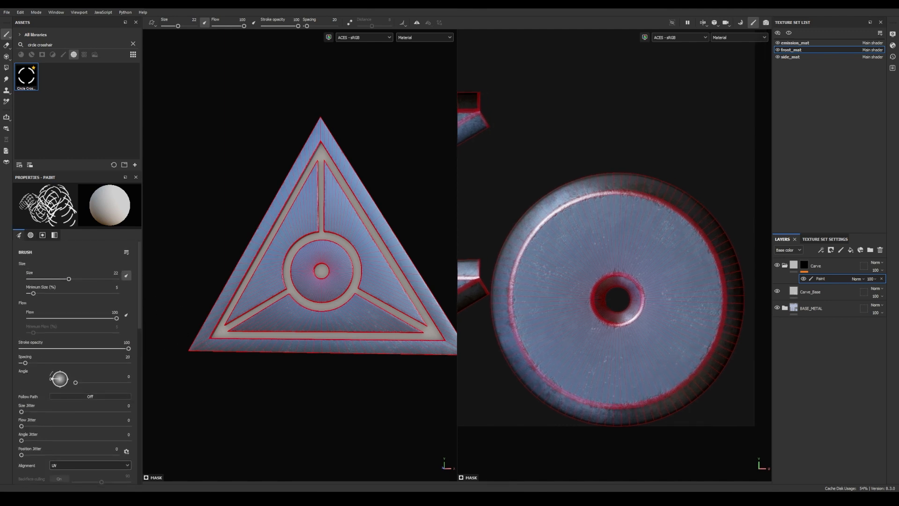
pyautogui.click(618, 299)
pyautogui.hotkey('ctrl', 'z')
pyautogui.click(617, 299)
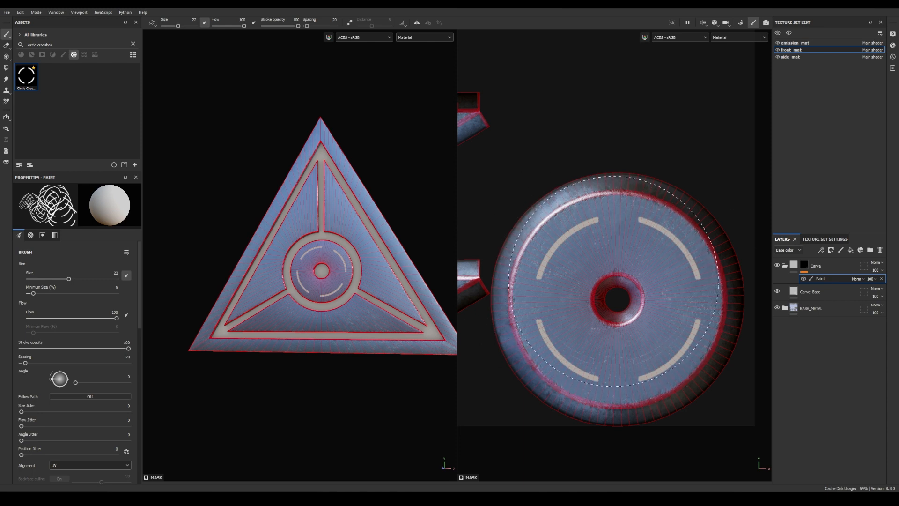
pyautogui.press('ctrl')
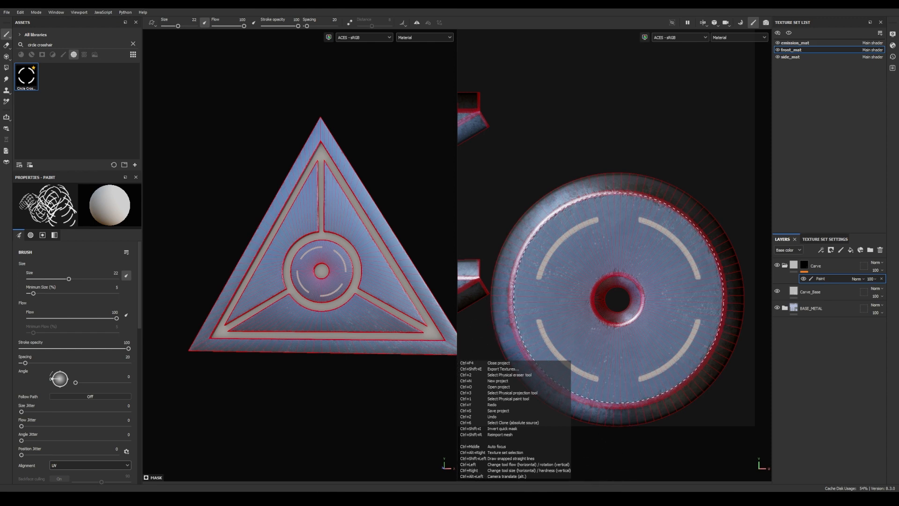
pyautogui.moveTo(619, 301)
pyautogui.keyDown('ctrl'); pyautogui.mouseDown(button='right')
pyautogui.moveTo(648, 301)
pyautogui.moveTo(628, 301)
pyautogui.mouseUp(button='right'); pyautogui.keyUp('ctrl')
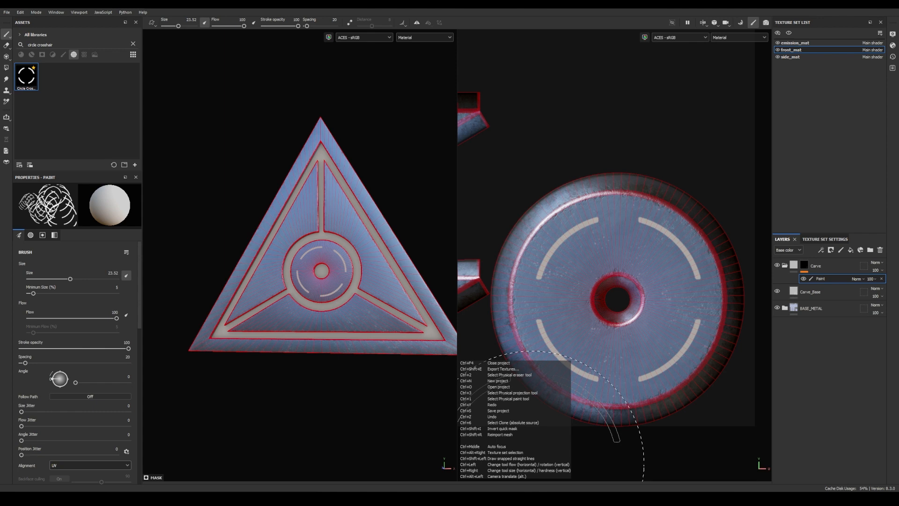
# Change the Carve_Base layer's base color to near-black.
pyautogui.click(813, 292)
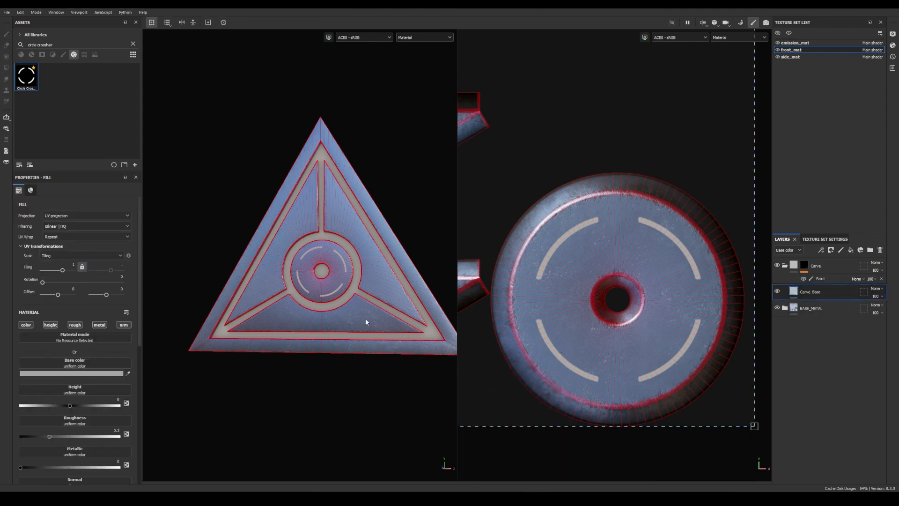
pyautogui.click(70, 373)
pyautogui.moveTo(88, 415); pyautogui.dragTo(66, 469)
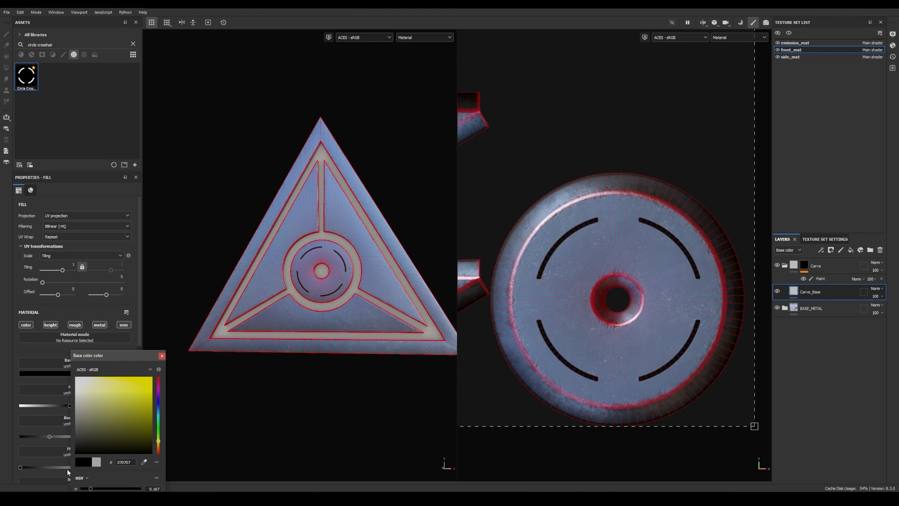
pyautogui.click(161, 356)
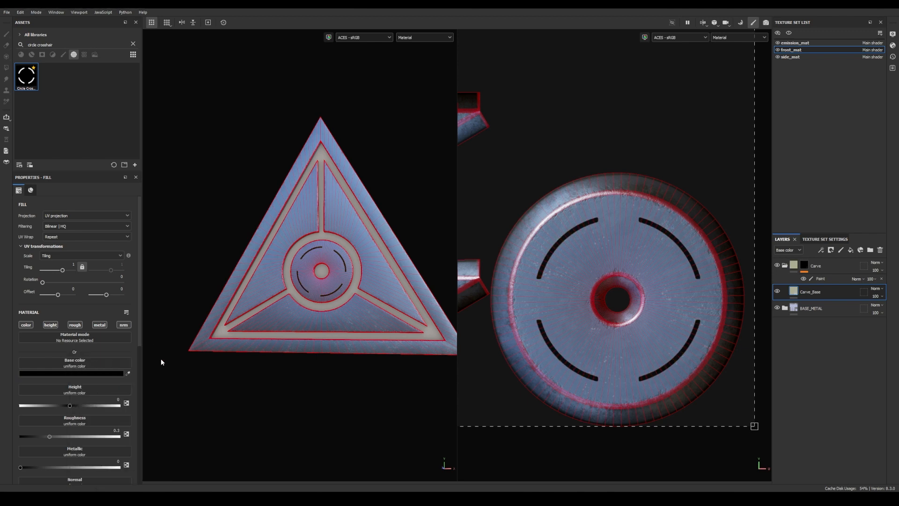
# Select the Carve mask's paint effect and set the brush size to 16.5 and the alpha's border width to 0.04.
pyautogui.click(825, 279)
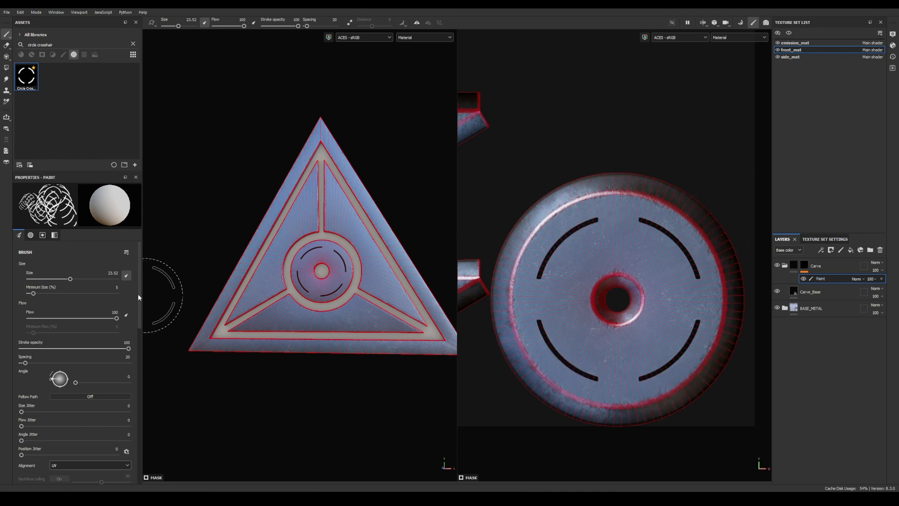
pyautogui.click(113, 273)
pyautogui.press('Return')
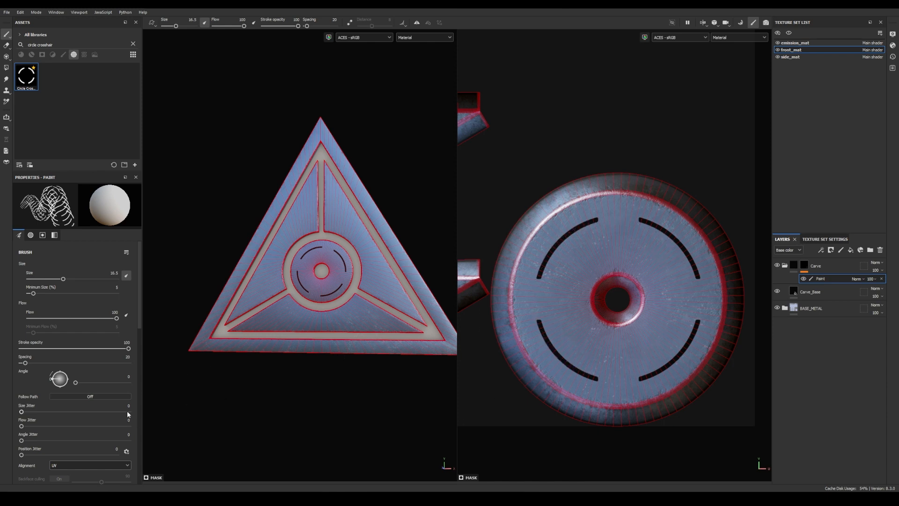
pyautogui.scroll(-3, 108, 375)
pyautogui.scroll(-3, 108, 375)
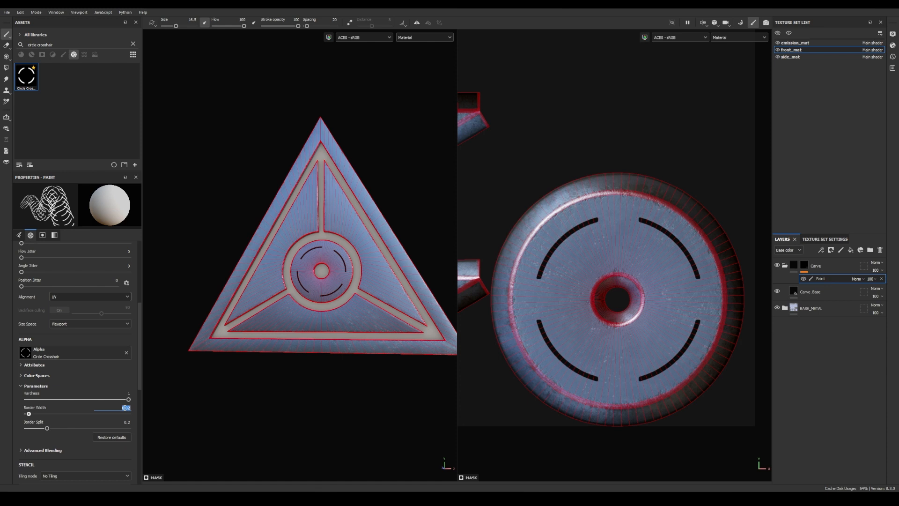
pyautogui.write('4')
pyautogui.press('Return')
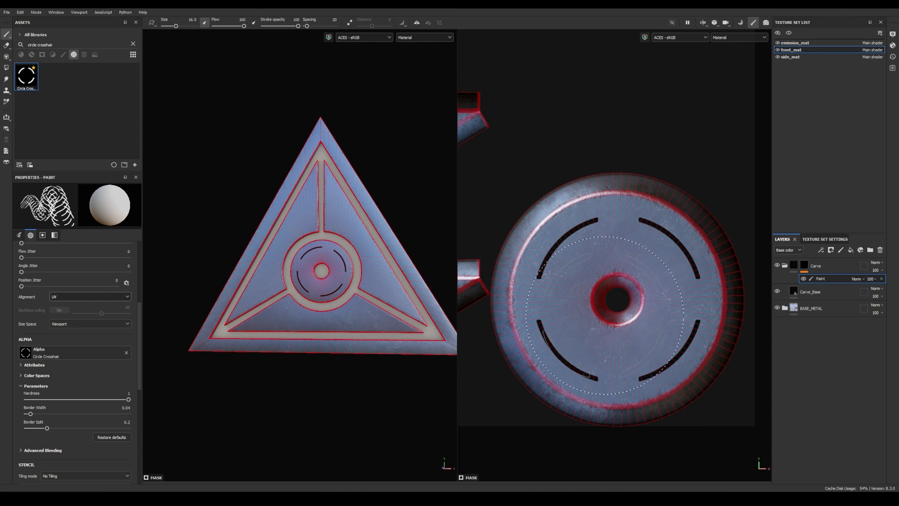
# Set the brush angle to 45 and stamp a second, smaller crosshair ring centred on the disc's hole.
pyautogui.scroll(5, 131, 294)
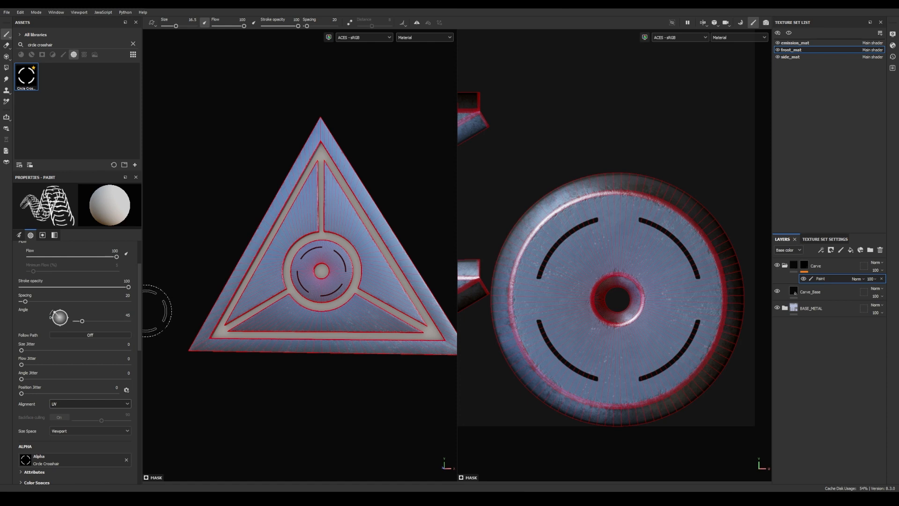
pyautogui.scroll(-8, 117, 309)
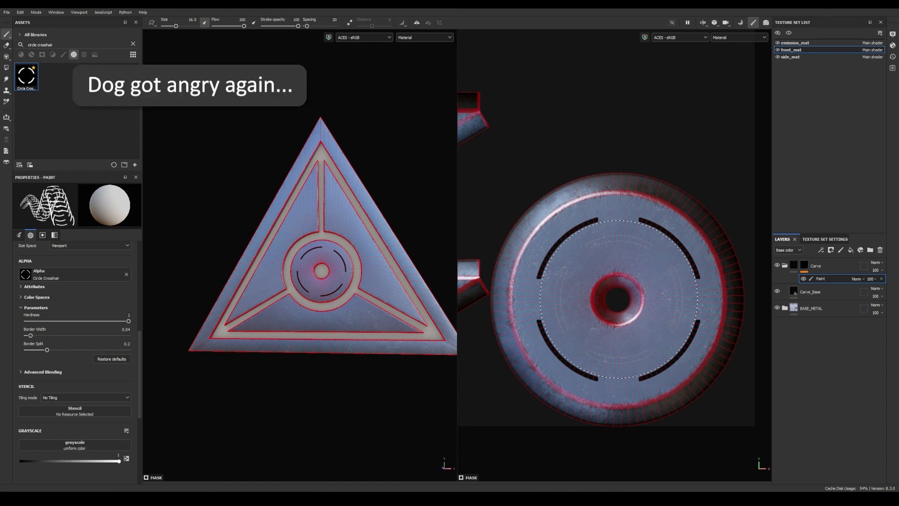
pyautogui.click(619, 299)
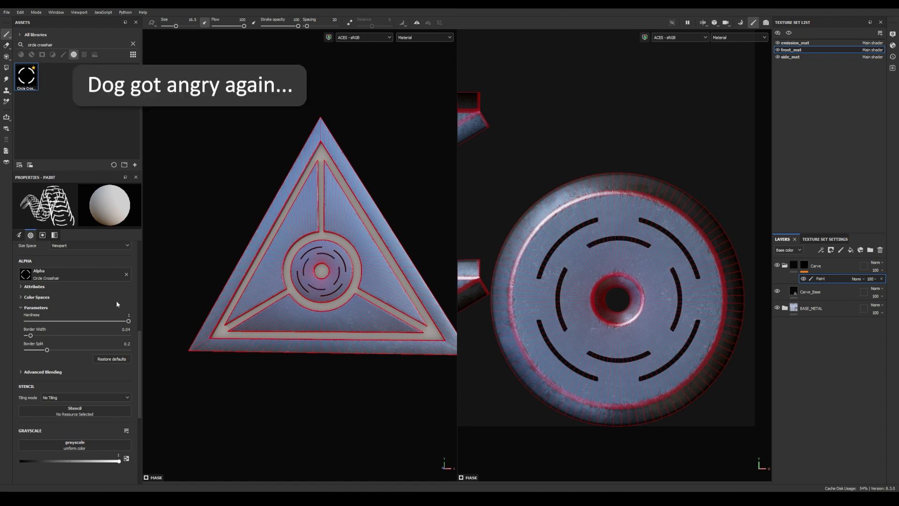
# Set the brush size to 11.5 and the Circle Crosshair alpha's border width to 0.06.
pyautogui.moveTo(140, 350); pyautogui.dragTo(142, 267)
pyautogui.doubleClick(114, 271)
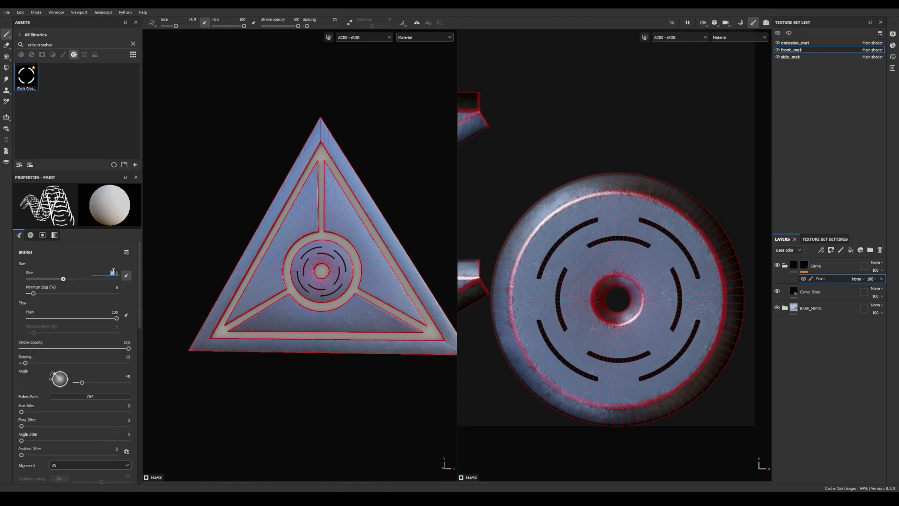
pyautogui.write('115')
pyautogui.press('Return')
pyautogui.click(114, 271)
pyautogui.press('BackSpace')
pyautogui.press('Return')
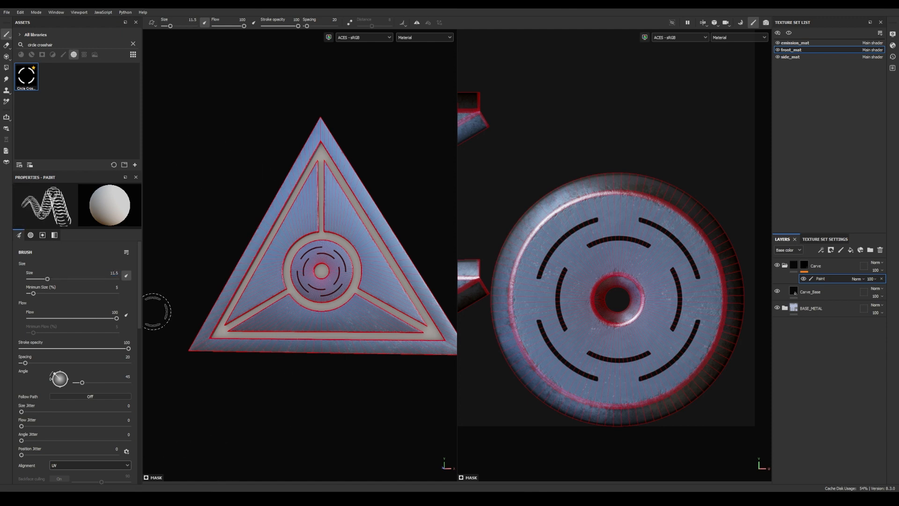
pyautogui.scroll(-1, 139, 297)
pyautogui.moveTo(140, 297); pyautogui.dragTo(144, 381)
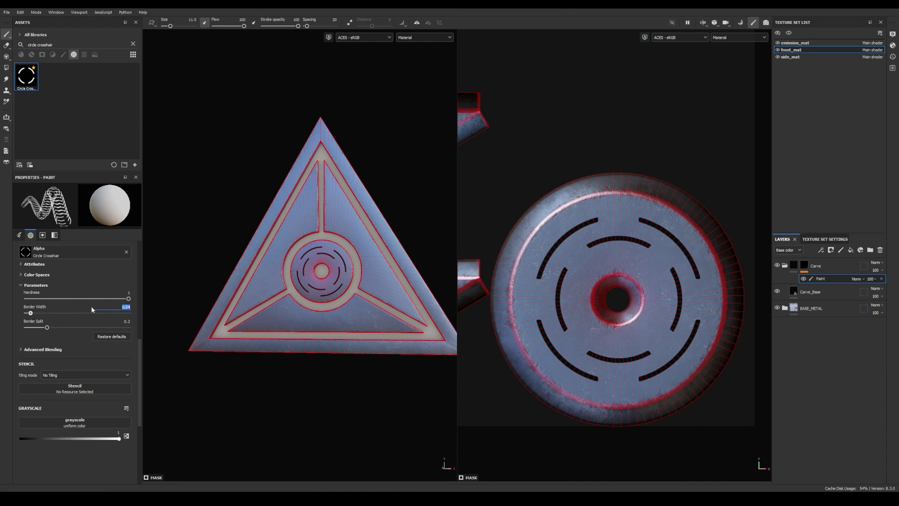
pyautogui.press('Return')
# Set the brush angle to 0 and try to stamp a third, innermost crosshair ring around the disc's hole.
pyautogui.moveTo(140, 346); pyautogui.dragTo(136, 287)
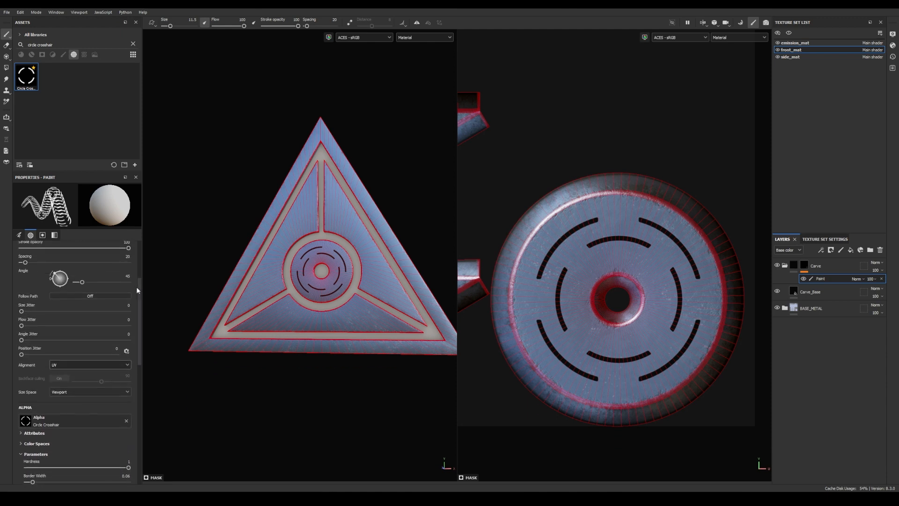
pyautogui.write('0')
pyautogui.press('Return')
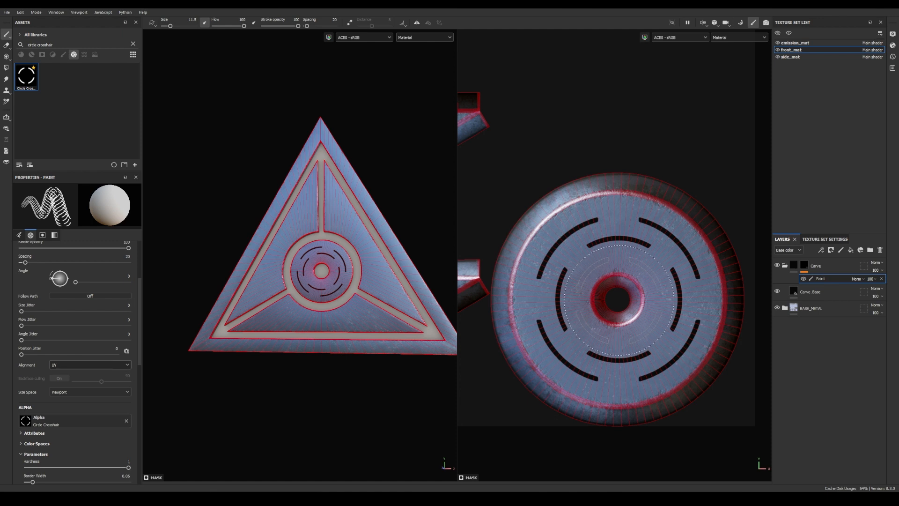
pyautogui.click(620, 300)
pyautogui.scroll(1, 610, 448)
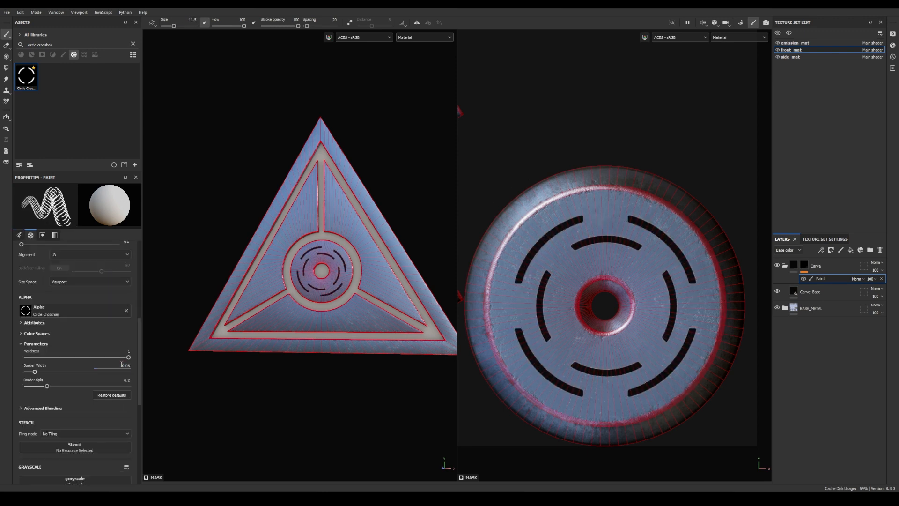
# Stamp the innermost crosshair ring centred on the disc's hole and check the design against the reference video.
pyautogui.click(321, 270)
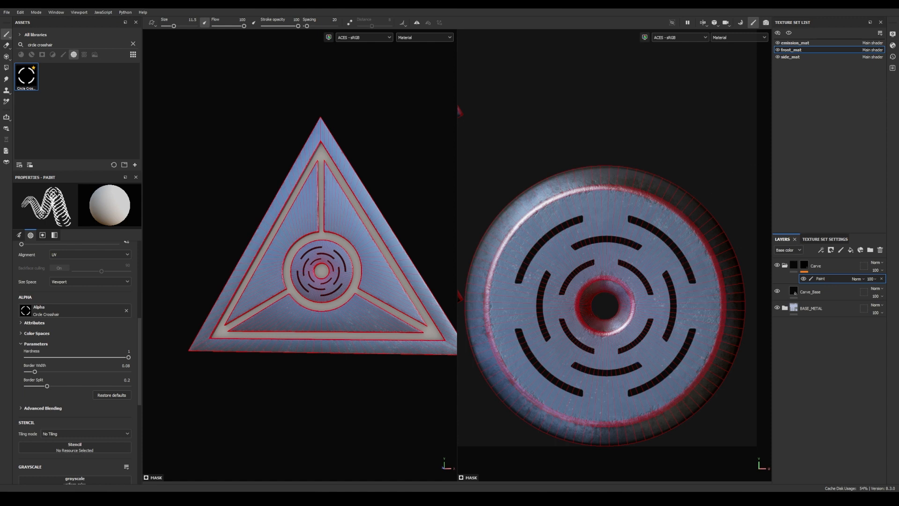
pyautogui.hotkey('alt', 'Tab')
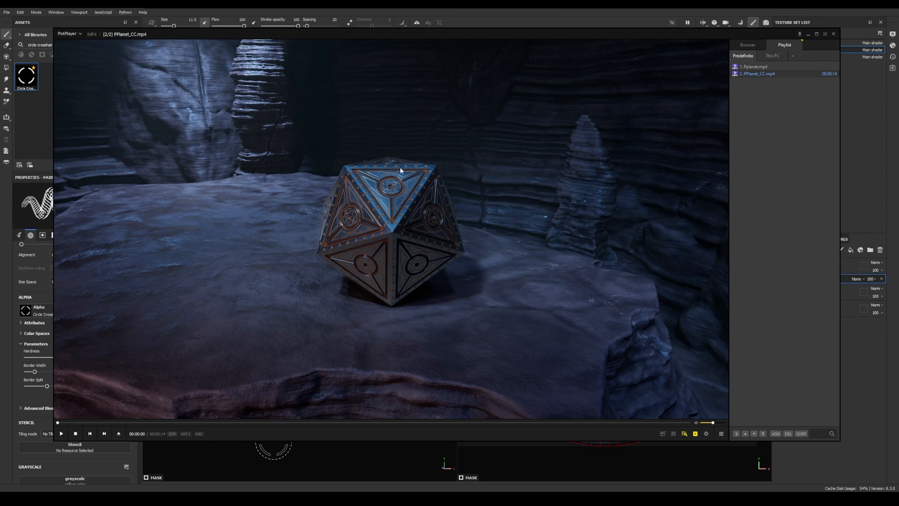
pyautogui.click(851, 372)
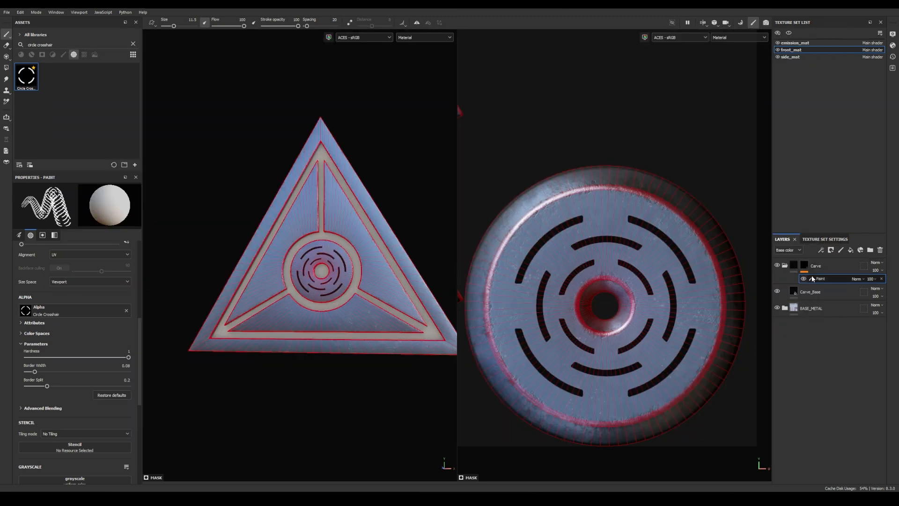
# Add a second paint effect to the Carve mask and load the Triangle alpha into the brush.
pyautogui.click(821, 250)
pyautogui.click(832, 270)
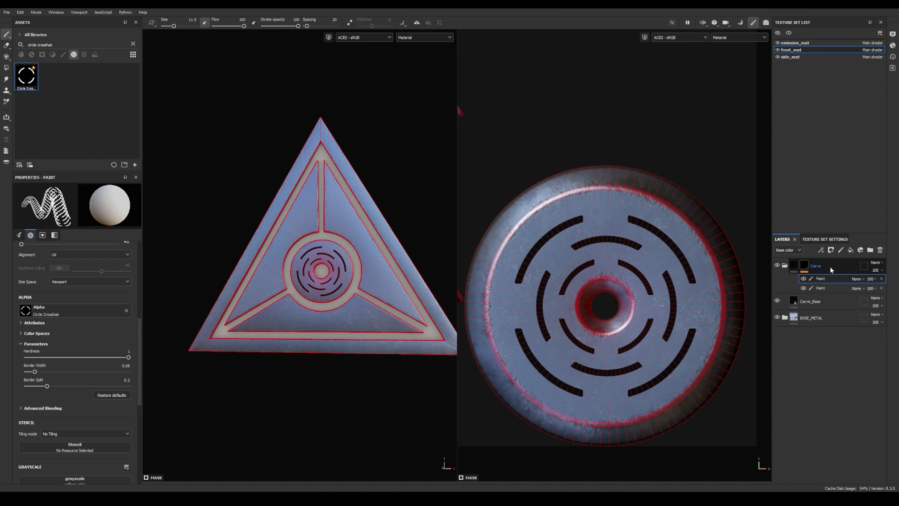
pyautogui.click(56, 44)
pyautogui.hotkey('ctrl', 'a')
pyautogui.press('BackSpace')
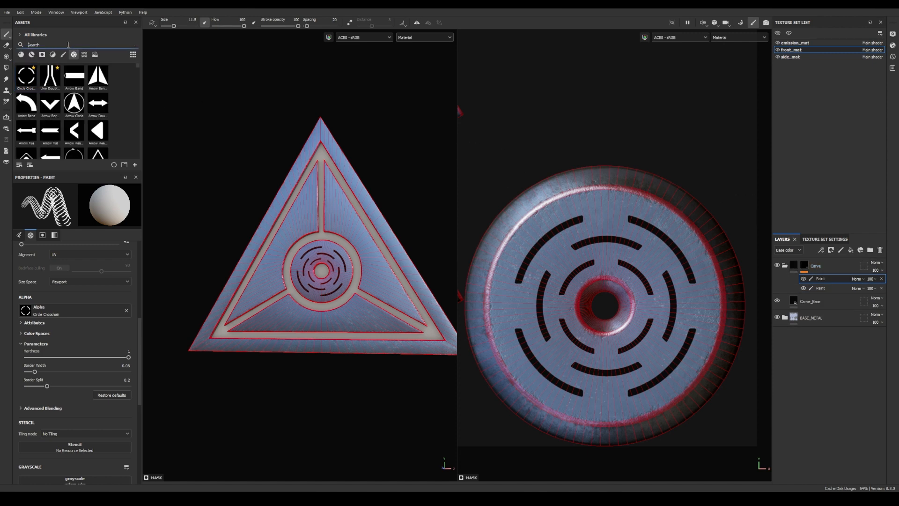
pyautogui.write('triangle')
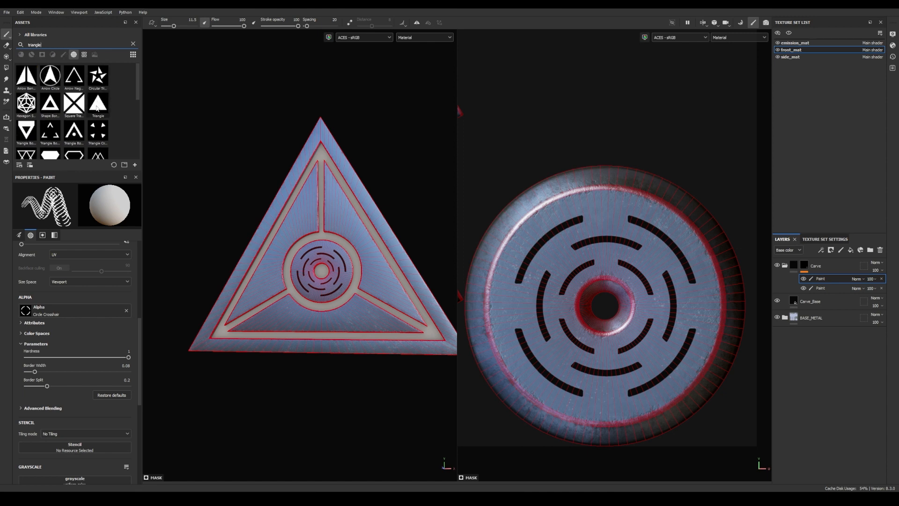
pyautogui.click(100, 104)
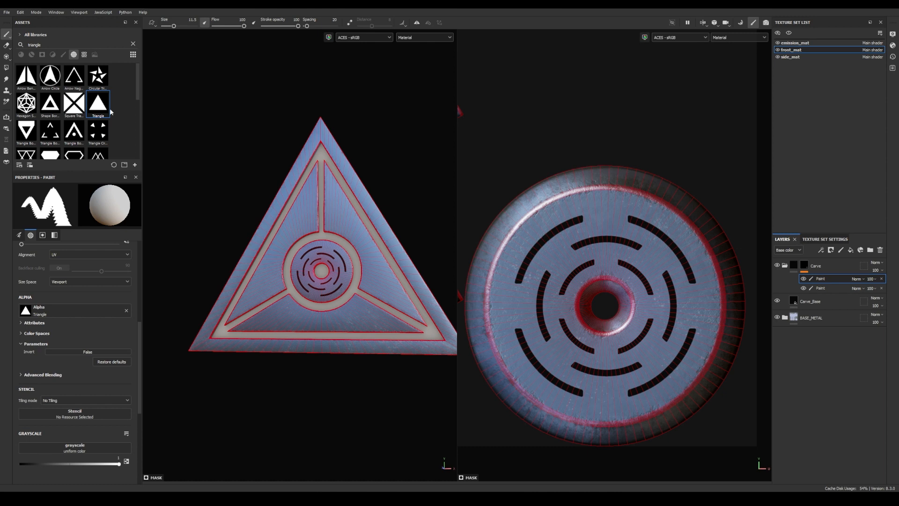
# Try to paint a row of triangles along the uppermost border strip in the UV layout and undo it.
pyautogui.scroll(3, 140, 332)
pyautogui.keyDown('alt'); pyautogui.moveTo(530, 256); pyautogui.dragTo(620, 343, button='middle'); pyautogui.keyUp('alt')
pyautogui.keyDown('alt'); pyautogui.moveTo(619, 343); pyautogui.dragTo(584, 211, button='right'); pyautogui.keyUp('alt')
pyautogui.keyDown('alt'); pyautogui.moveTo(583, 211); pyautogui.dragTo(694, 330, button='middle'); pyautogui.keyUp('alt')
pyautogui.keyDown('alt'); pyautogui.moveTo(694, 331); pyautogui.dragTo(665, 304, button='right'); pyautogui.keyUp('alt')
pyautogui.moveTo(508, 231); pyautogui.dragTo(716, 241)
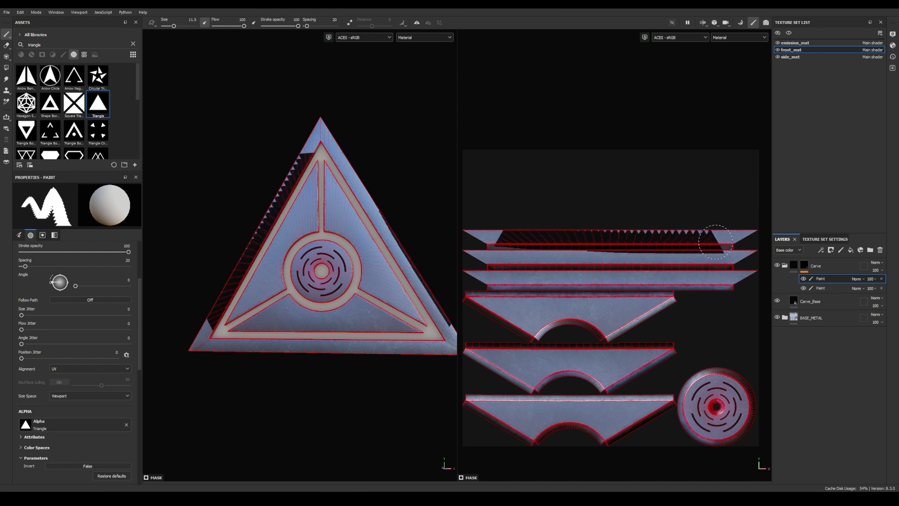
pyautogui.hotkey('ctrl', 'z')
# Set the brush angle to 180 and try a test triangle on the uppermost arch-cut panel island.
pyautogui.click(125, 280)
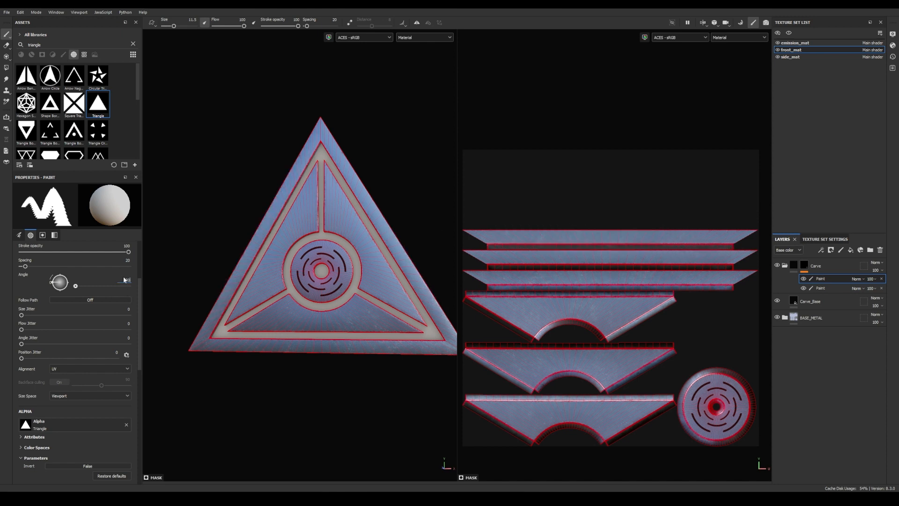
pyautogui.write('180')
pyautogui.press('Return')
pyautogui.click(533, 312)
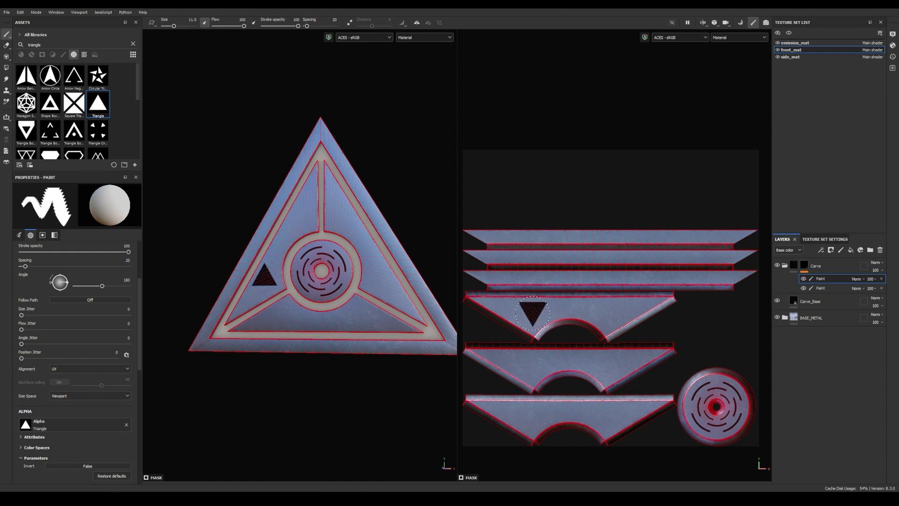
pyautogui.hotkey('ctrl', 'z')
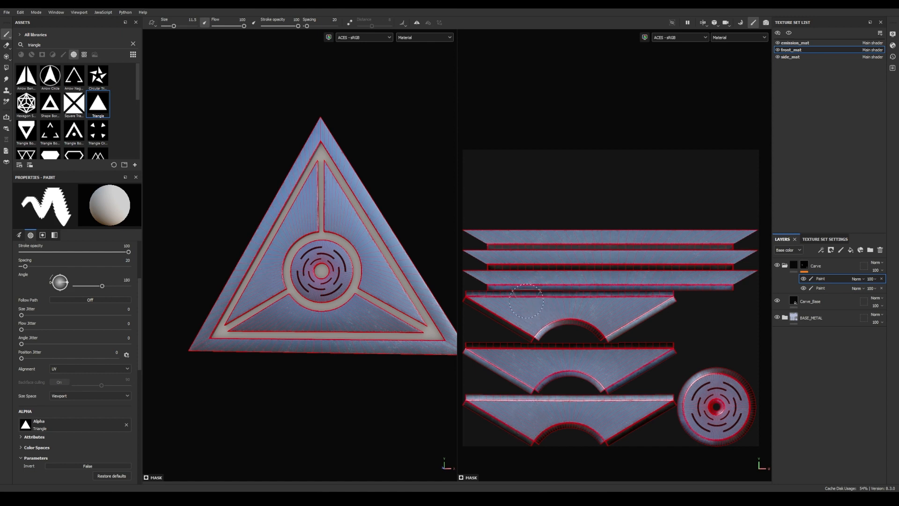
# Set the brush size to 3.6 and widen the UV view for painting the border strips.
pyautogui.scroll(3, 100, 323)
pyautogui.scroll(1, 112, 263)
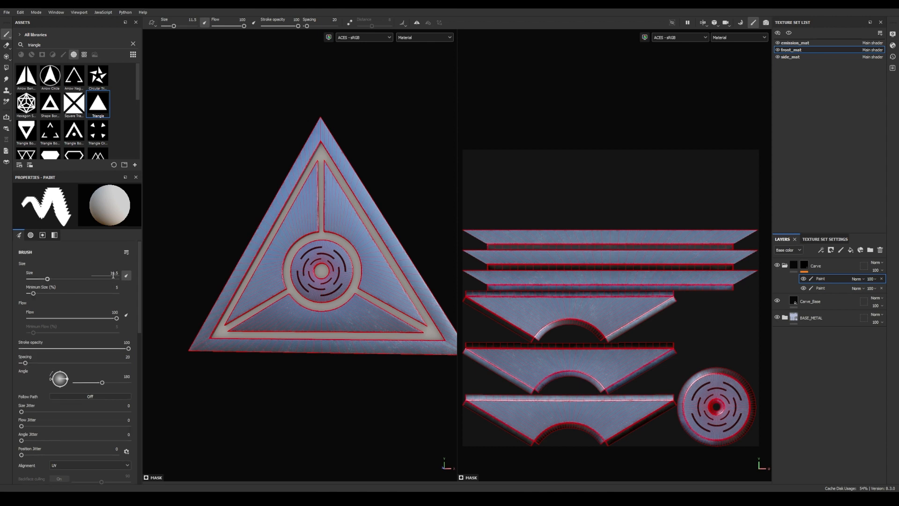
pyautogui.write('3')
pyautogui.press('Return')
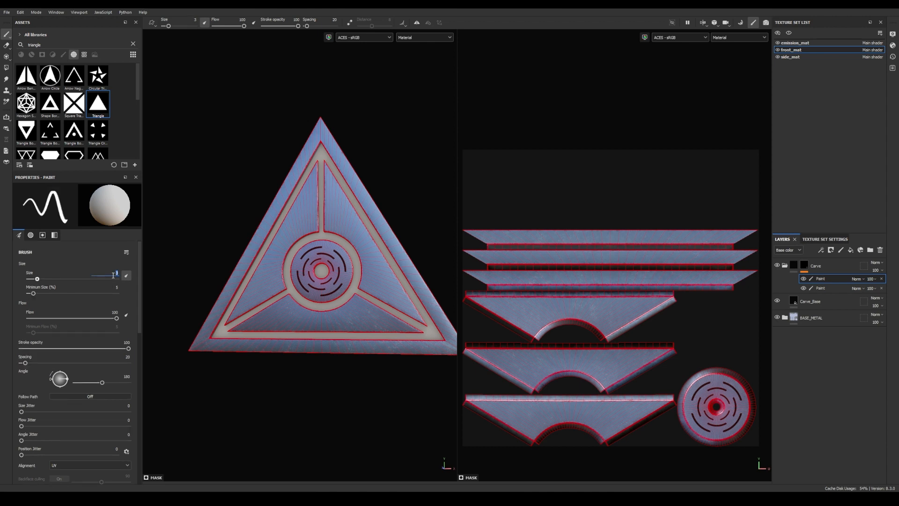
pyautogui.write('.6')
pyautogui.press('Return')
pyautogui.moveTo(490, 236); pyautogui.dragTo(550, 236)
pyautogui.keyDown('alt'); pyautogui.moveTo(499, 248); pyautogui.dragTo(537, 256, button='middle'); pyautogui.keyUp('alt')
pyautogui.moveTo(459, 257); pyautogui.dragTo(373, 257)
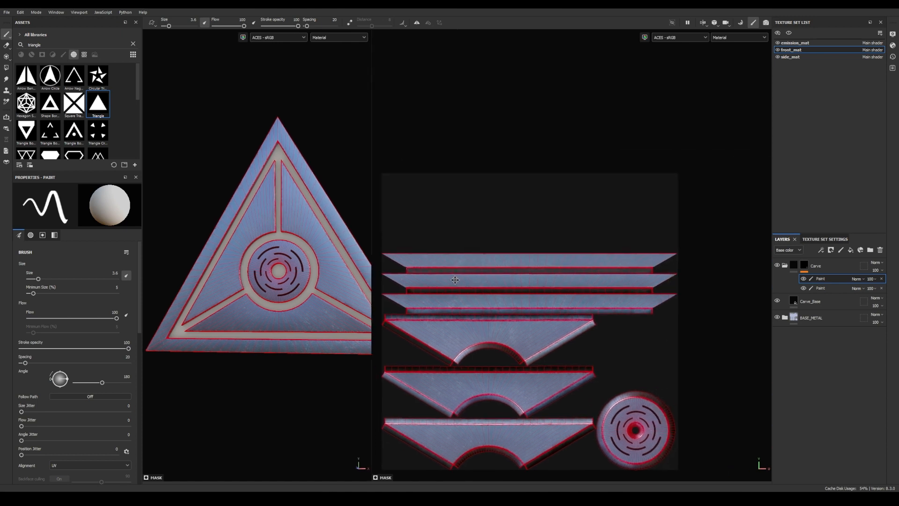
# Stamp a triangle near the start of the uppermost border strip and try a straight stroke to its far end.
pyautogui.click(409, 258)
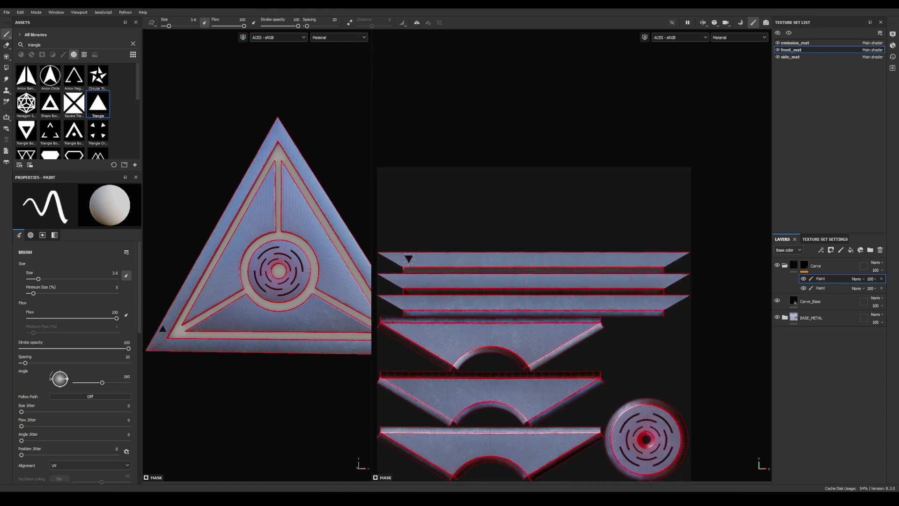
pyautogui.hotkey('ctrl', 'shift')
pyautogui.keyDown('ctrl'); pyautogui.keyDown('shift'); pyautogui.click(660, 259); pyautogui.keyUp('shift'); pyautogui.keyUp('ctrl')
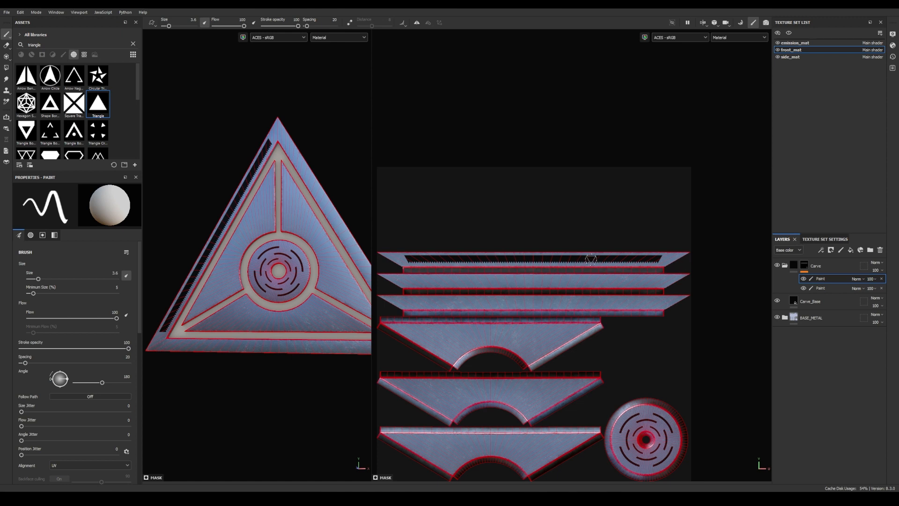
pyautogui.hotkey('ctrl', 'z')
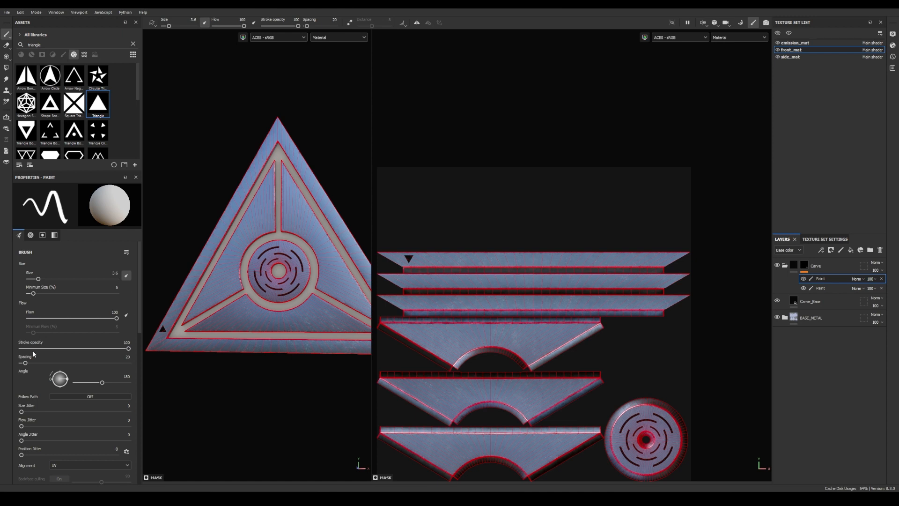
# Set the brush spacing to 300.
pyautogui.moveTo(25, 363); pyautogui.dragTo(118, 360)
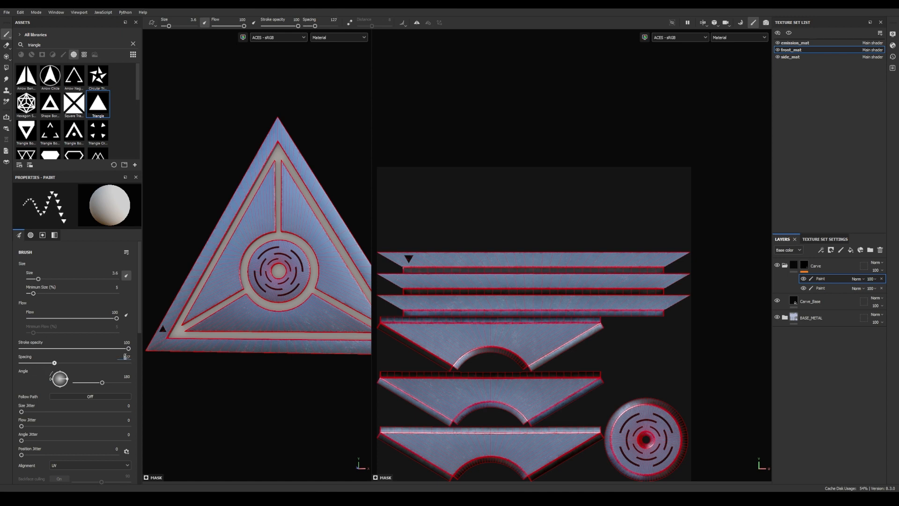
pyautogui.hotkey('ctrl', 'a')
pyautogui.write('300')
pyautogui.press('Return')
pyautogui.moveTo(409, 259); pyautogui.dragTo(420, 267, button='middle')
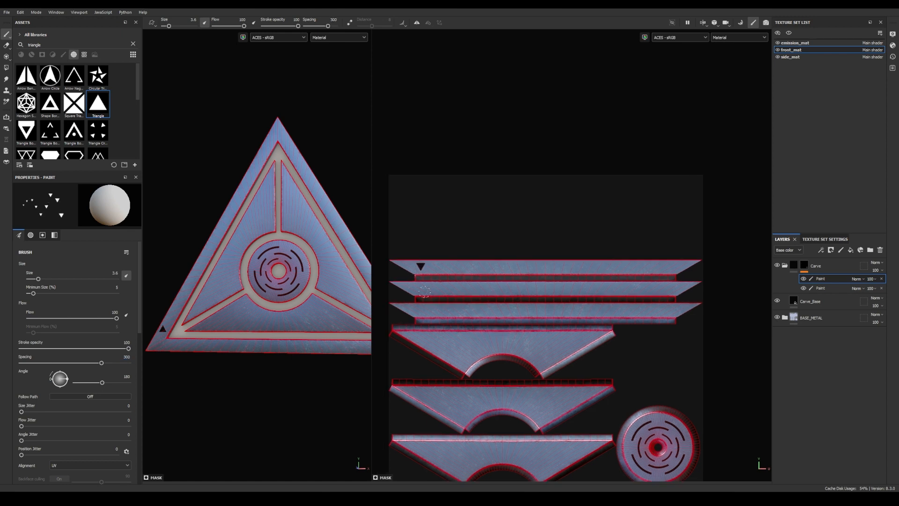
# Paint a straight row of widely spaced triangles along the uppermost border strip in the UV layout.
pyautogui.press('ctrl')
pyautogui.click(419, 267)
pyautogui.keyDown('ctrl'); pyautogui.keyDown('shift'); pyautogui.click(659, 267); pyautogui.keyUp('shift'); pyautogui.keyUp('ctrl')
pyautogui.moveTo(510, 273); pyautogui.dragTo(550, 267, button='middle')
pyautogui.keyDown('alt'); pyautogui.moveTo(453, 262); pyautogui.dragTo(434, 265, button='middle'); pyautogui.keyUp('alt')
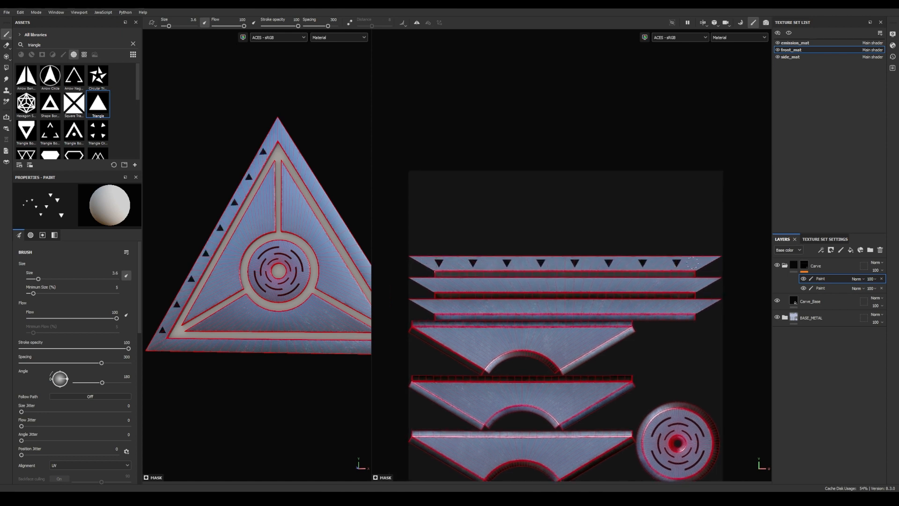
# Add a Transform filter above the paint effects in the Carve mask and try its horizontal offset.
pyautogui.click(821, 250)
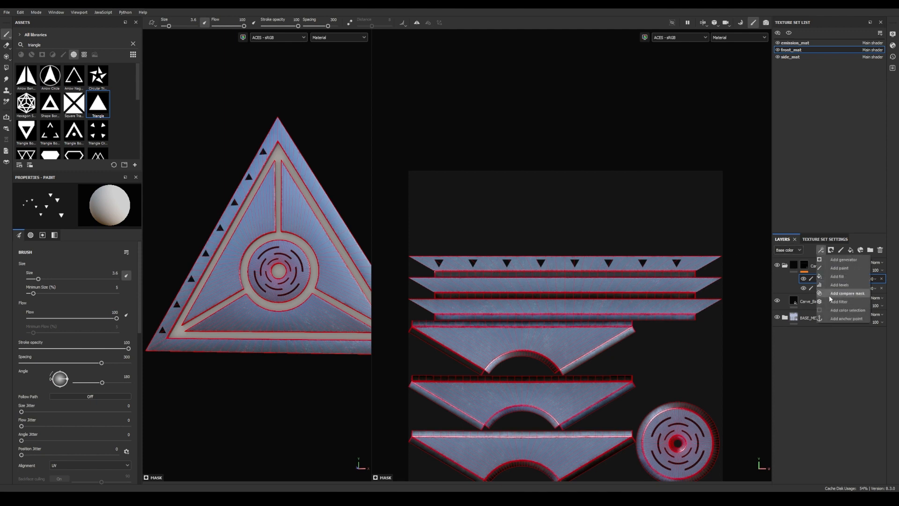
pyautogui.click(828, 297)
pyautogui.click(87, 209)
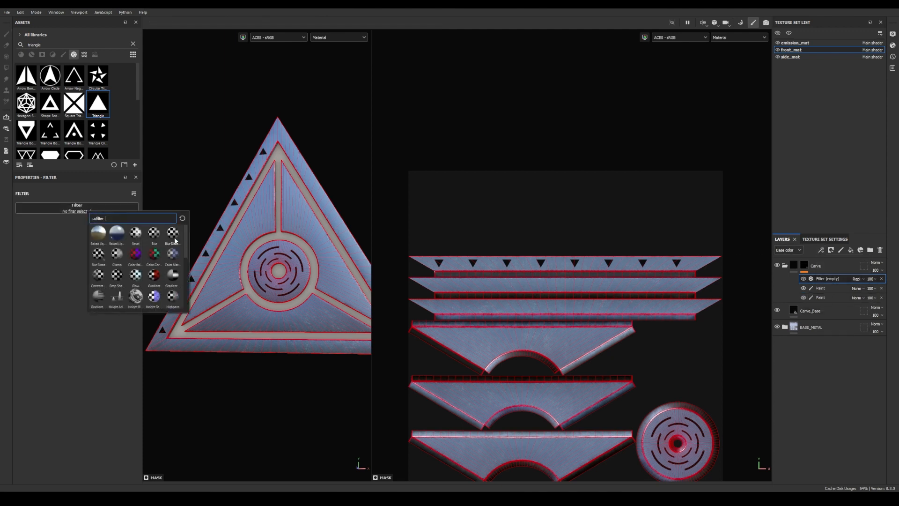
pyautogui.scroll(-5, 186, 238)
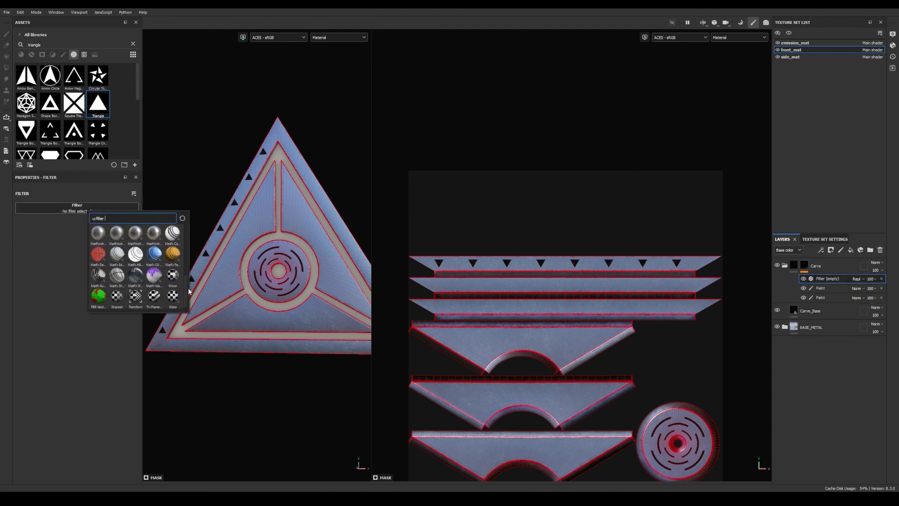
pyautogui.click(136, 296)
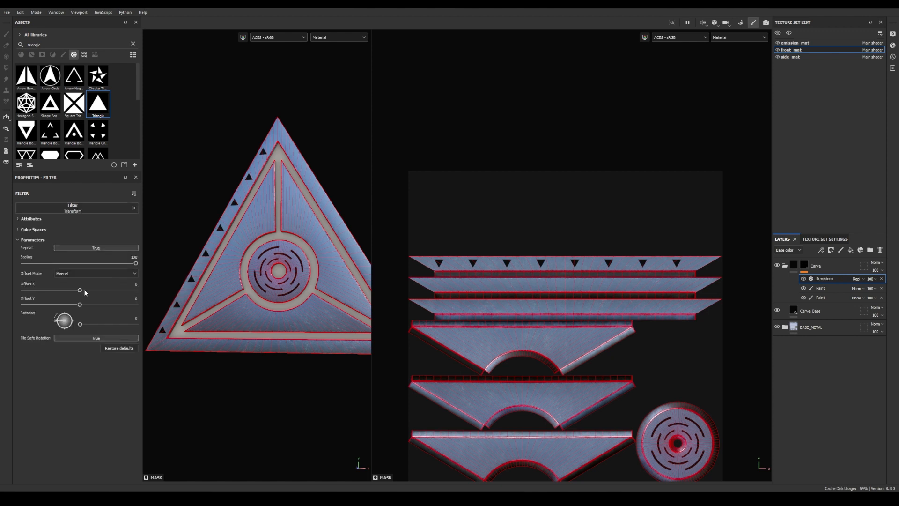
pyautogui.moveTo(81, 292); pyautogui.dragTo(80, 289)
pyautogui.keyDown('alt'); pyautogui.moveTo(598, 339); pyautogui.dragTo(607, 311, button='middle'); pyautogui.keyUp('alt')
pyautogui.scroll(-1, 603, 325)
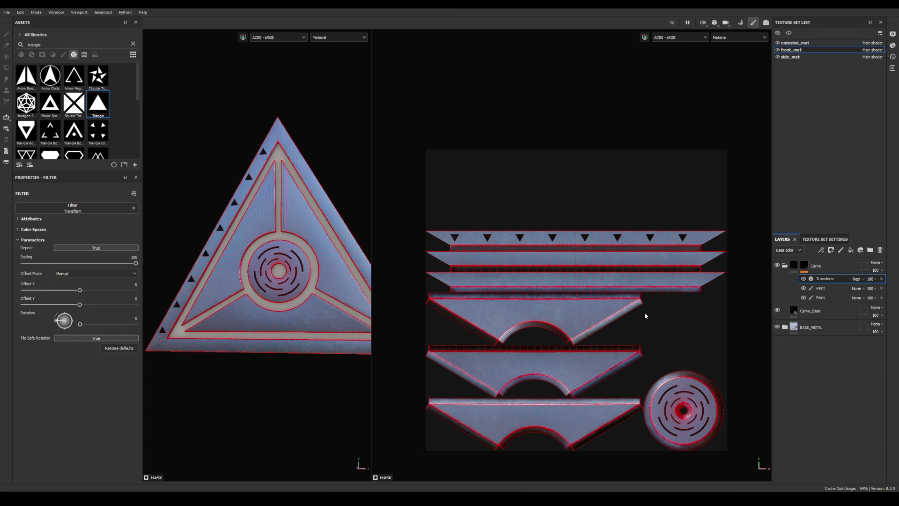
pyautogui.keyDown('alt'); pyautogui.moveTo(678, 290); pyautogui.dragTo(686, 288, button='middle'); pyautogui.keyUp('alt')
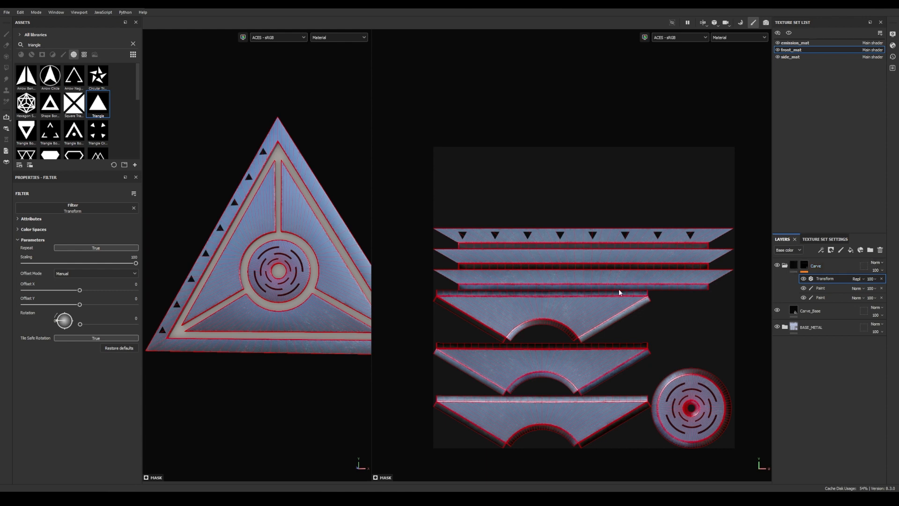
# Delete the Transform filter and the triangle paint effect from the Carve mask, and collapse the Carve folder.
pyautogui.click(804, 266)
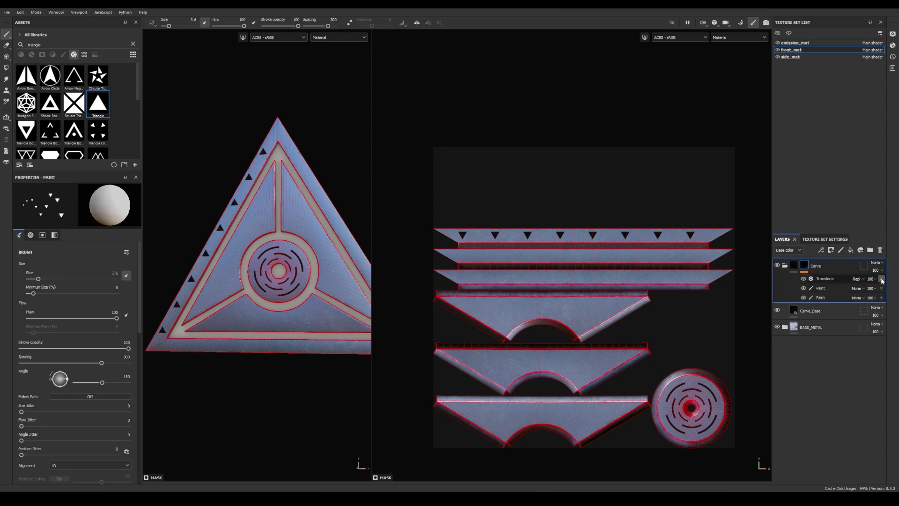
pyautogui.click(882, 279)
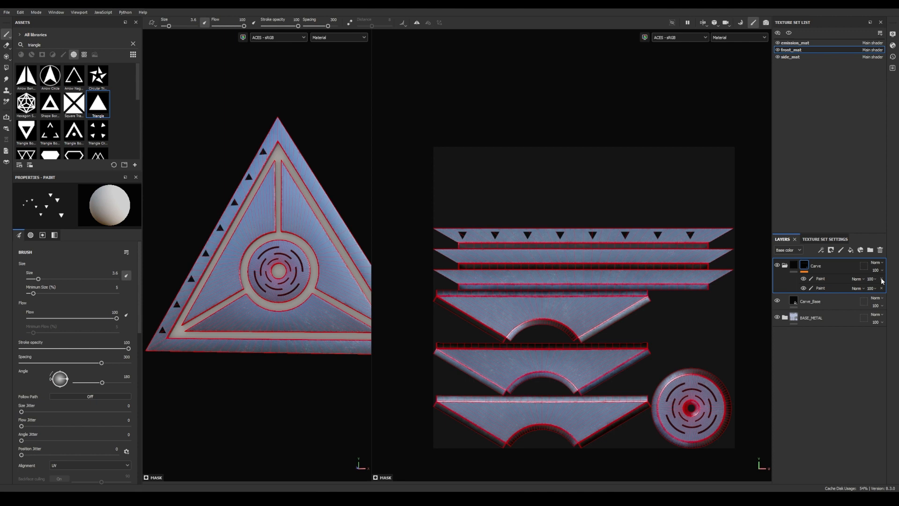
pyautogui.click(882, 279)
pyautogui.click(785, 266)
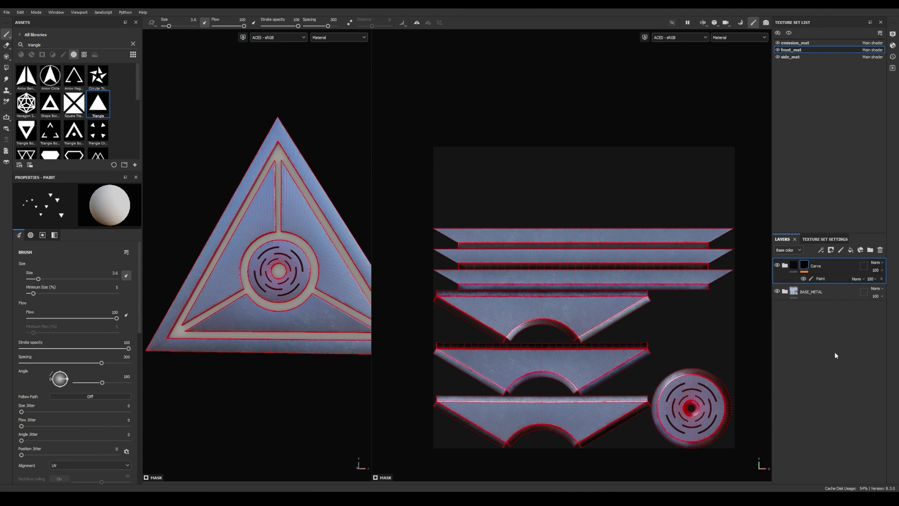
# Add a fill layer beneath the Carve folder and name it Circle_Mask.
pyautogui.click(851, 250)
pyautogui.moveTo(821, 269); pyautogui.dragTo(822, 300)
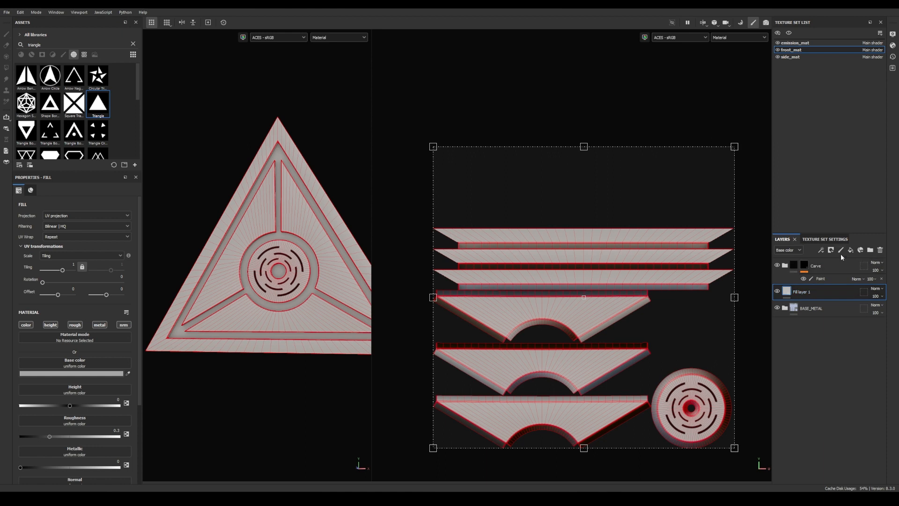
pyautogui.doubleClick(803, 292)
pyautogui.write('ci')
pyautogui.write('rcle_Mask')
pyautogui.press('Return')
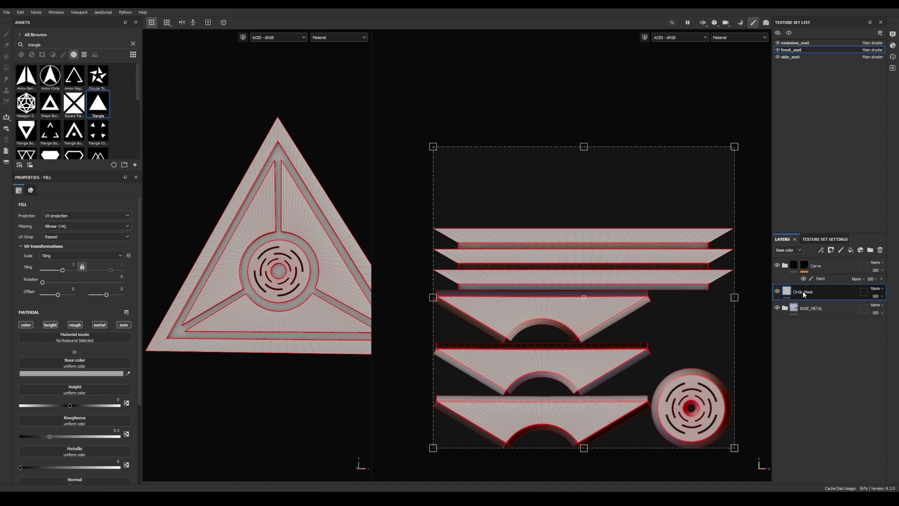
# Copy the Carve folder's mask into the Circle_Mask fill layer's mask, and hide the Carve folder.
pyautogui.click(805, 266)
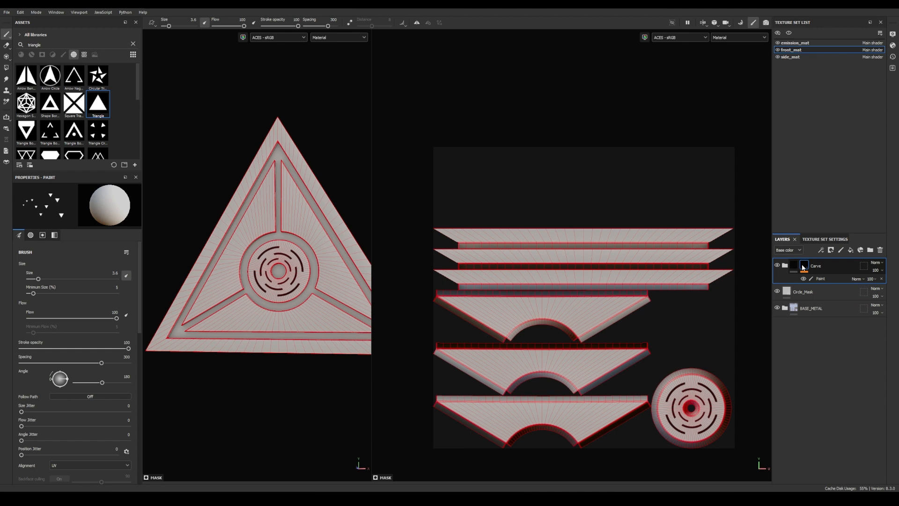
pyautogui.rightClick(806, 265)
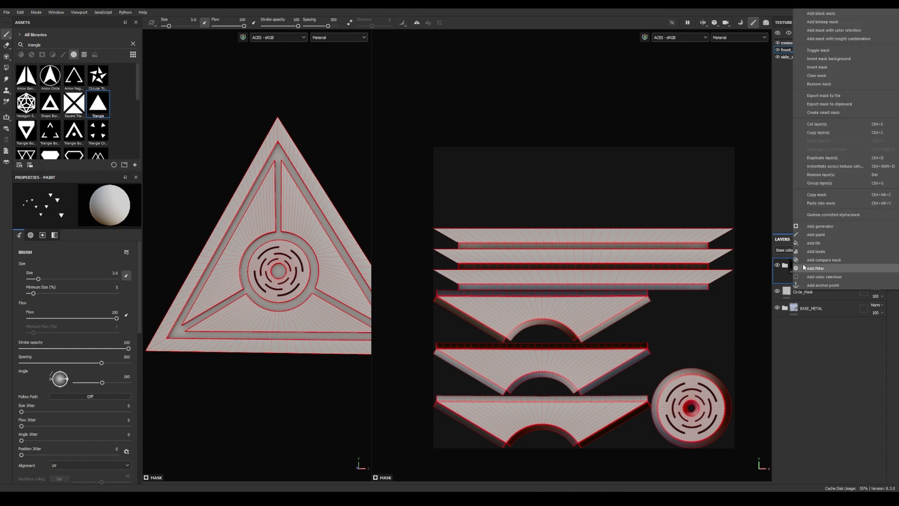
pyautogui.click(813, 195)
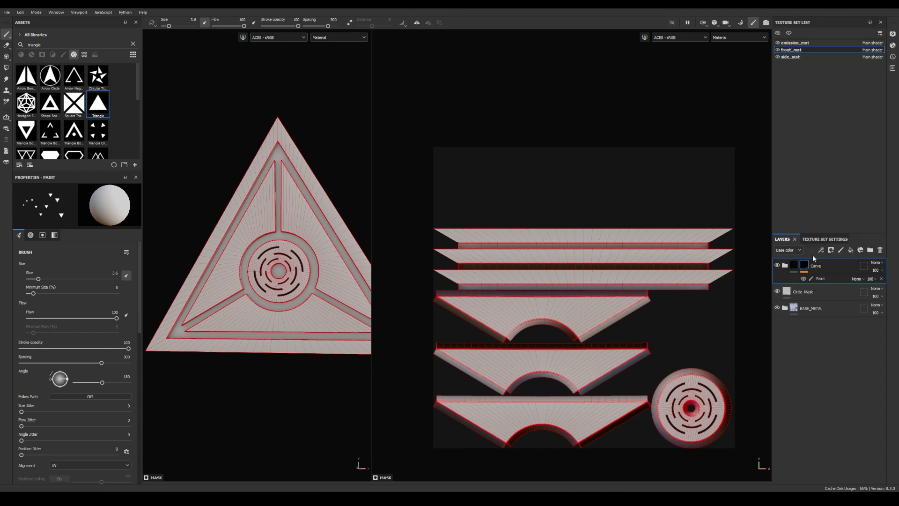
pyautogui.click(789, 292)
pyautogui.rightClick(789, 293)
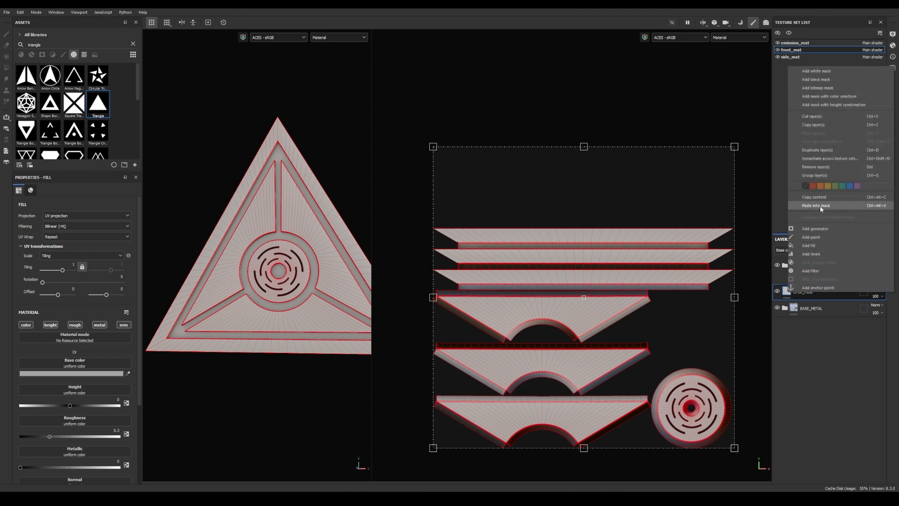
pyautogui.click(820, 206)
pyautogui.click(777, 266)
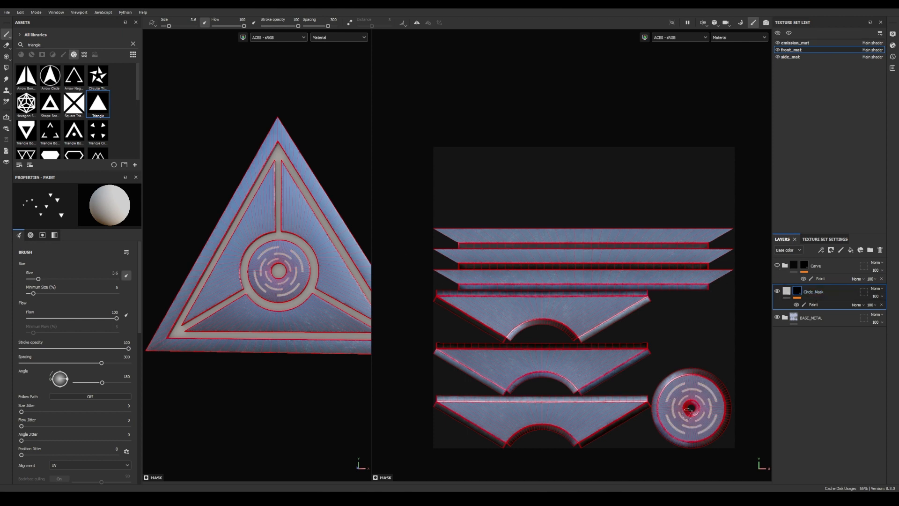
# Add an anchor point above the paint effect in the Circle_Mask layer's mask and name it Circle_Mask.
pyautogui.click(814, 305)
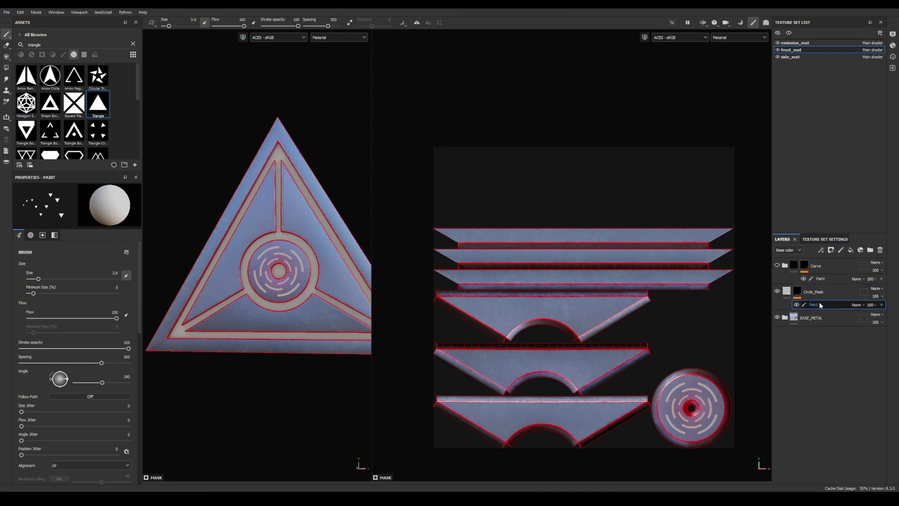
pyautogui.click(822, 250)
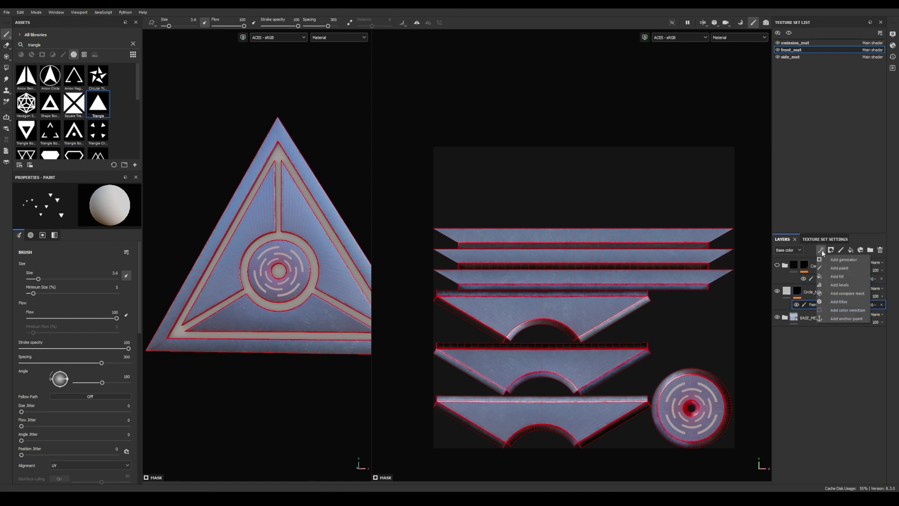
pyautogui.click(841, 319)
pyautogui.click(92, 200)
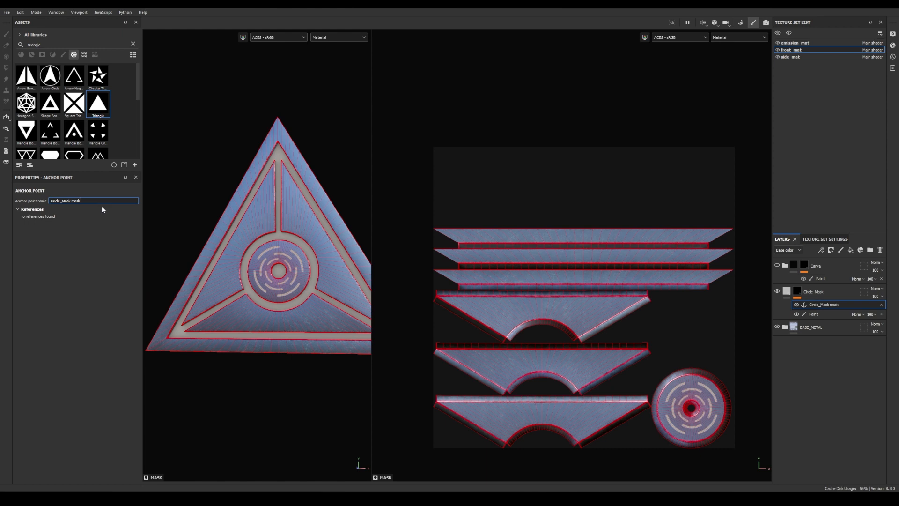
pyautogui.press('Return')
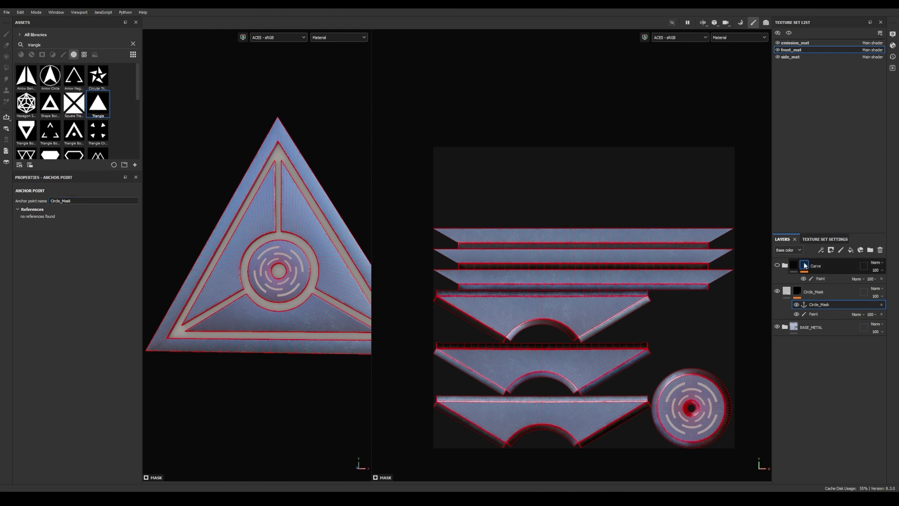
# Delete the paint effect from the Carve mask, hide the Circle_Mask layer and show the Carve folder.
pyautogui.click(829, 278)
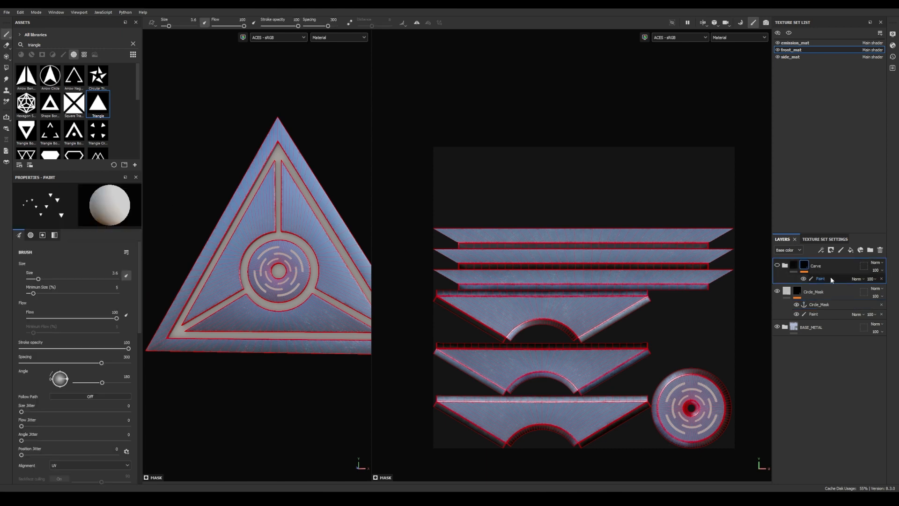
pyautogui.click(881, 278)
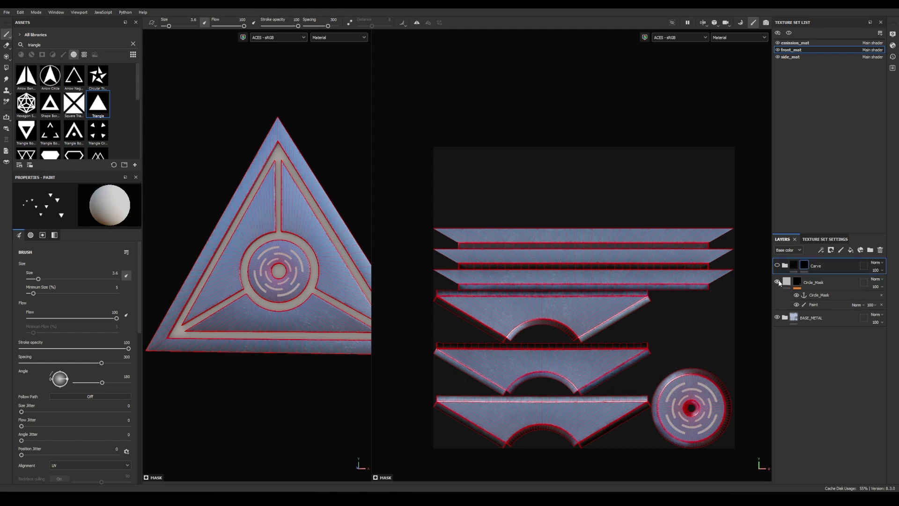
pyautogui.click(777, 282)
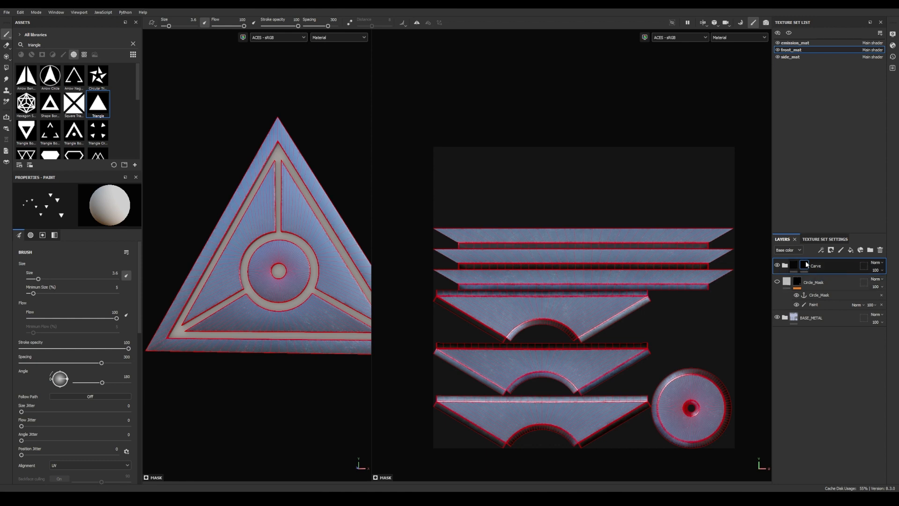
# Add a fill effect to the Carve mask and assign the Circle_Mask anchor point as its grayscale source.
pyautogui.click(821, 249)
pyautogui.click(831, 275)
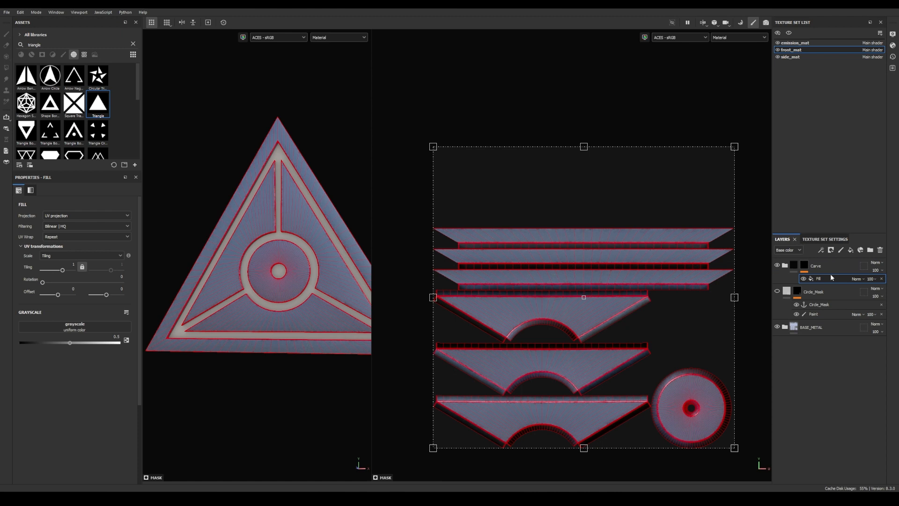
pyautogui.click(80, 331)
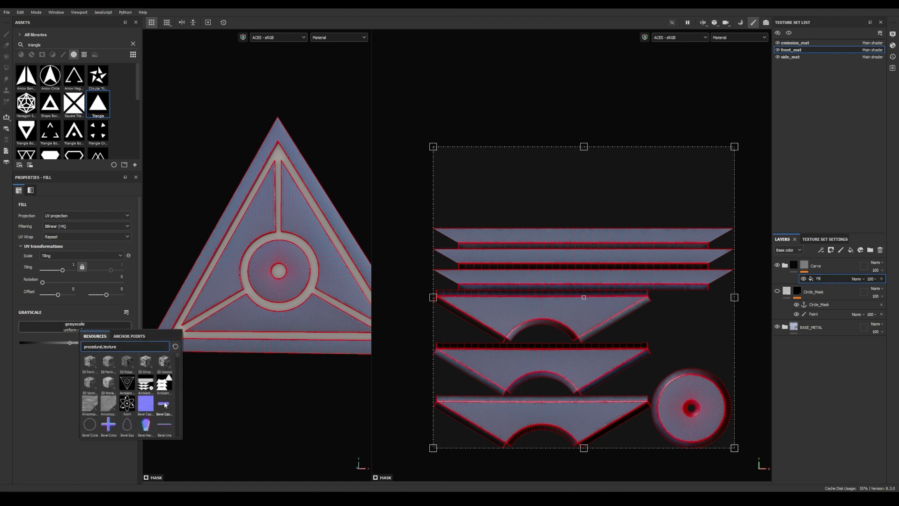
pyautogui.click(129, 337)
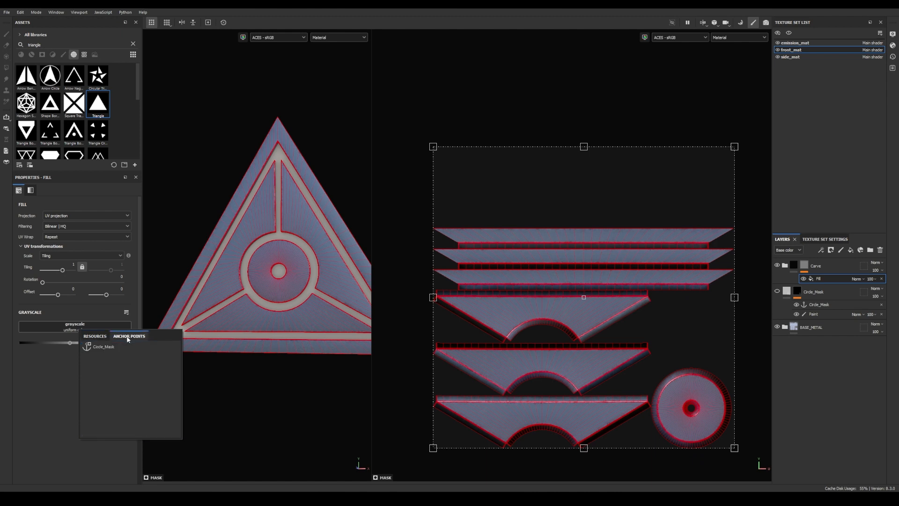
pyautogui.click(102, 348)
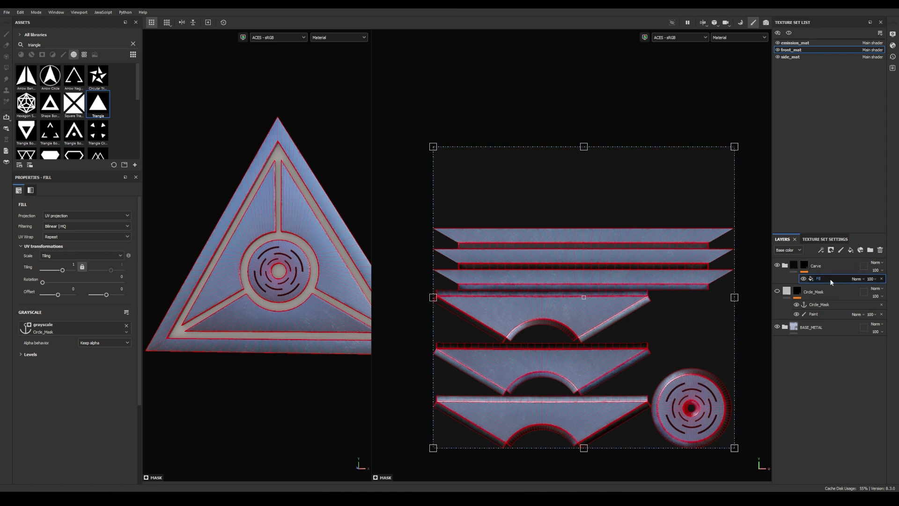
pyautogui.moveTo(808, 267)
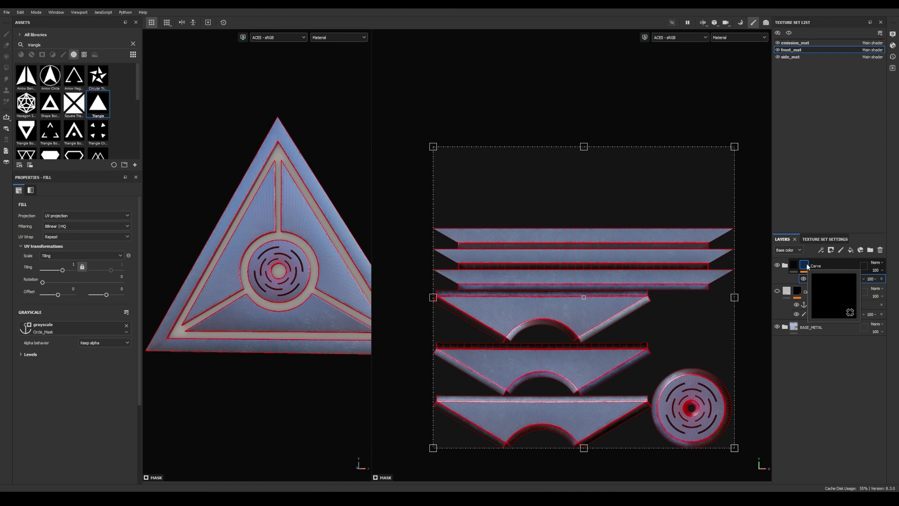
pyautogui.click(777, 292)
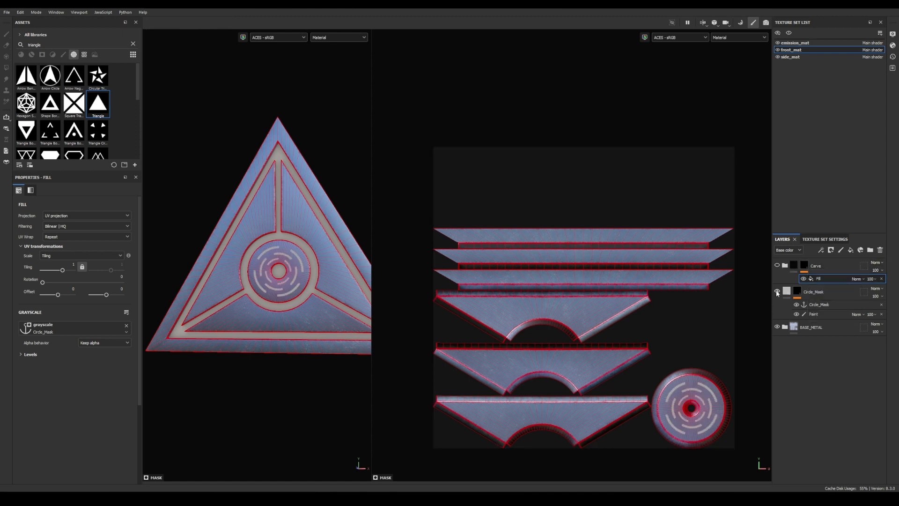
pyautogui.click(778, 291)
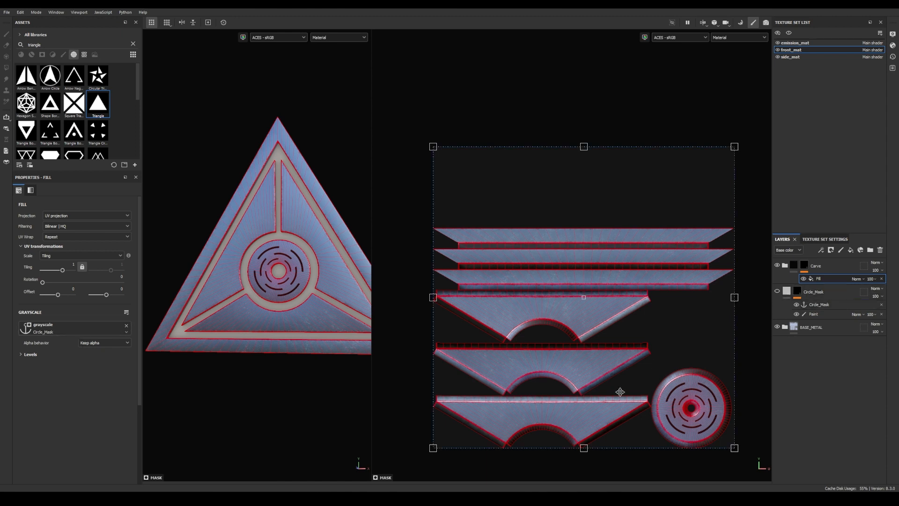
# Add a fill layer above the Circle_Mask layer and name it Triangle_Mask.
pyautogui.click(814, 291)
pyautogui.click(851, 250)
pyautogui.doubleClick(806, 293)
pyautogui.write('Triangle')
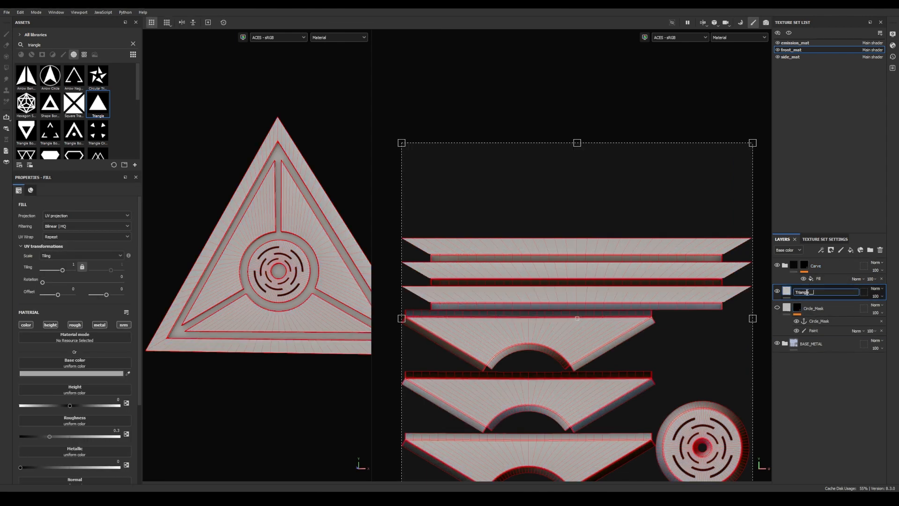
pyautogui.write('_Mask')
pyautogui.press('Return')
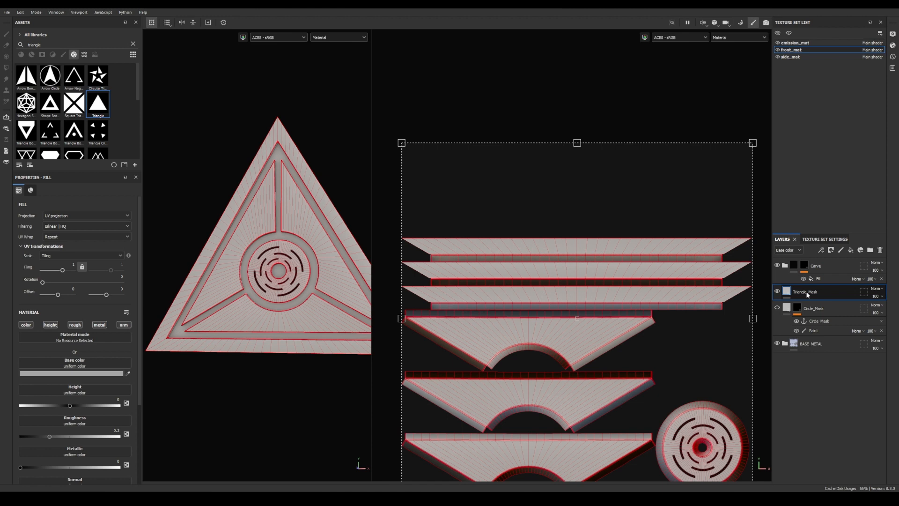
# Give the Triangle_Mask layer a black mask and add a paint effect to it.
pyautogui.rightClick(787, 293)
pyautogui.click(815, 79)
pyautogui.click(821, 252)
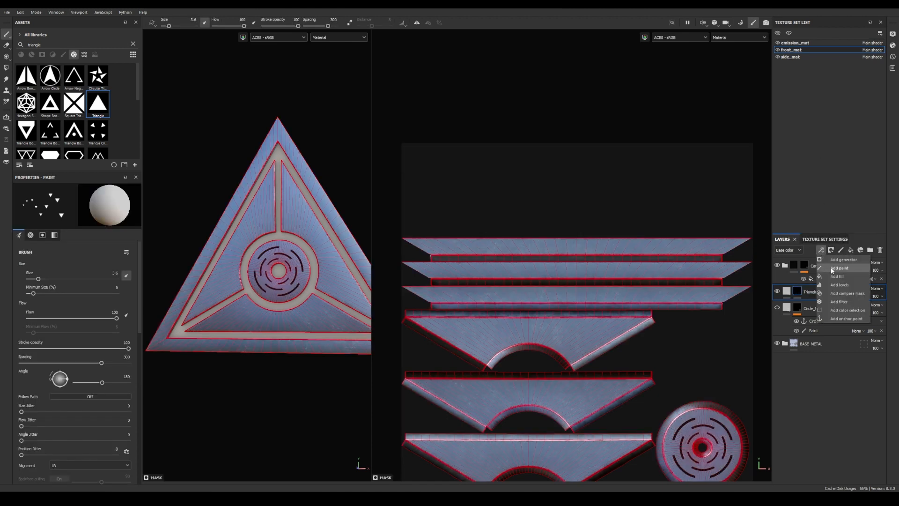
pyautogui.click(830, 267)
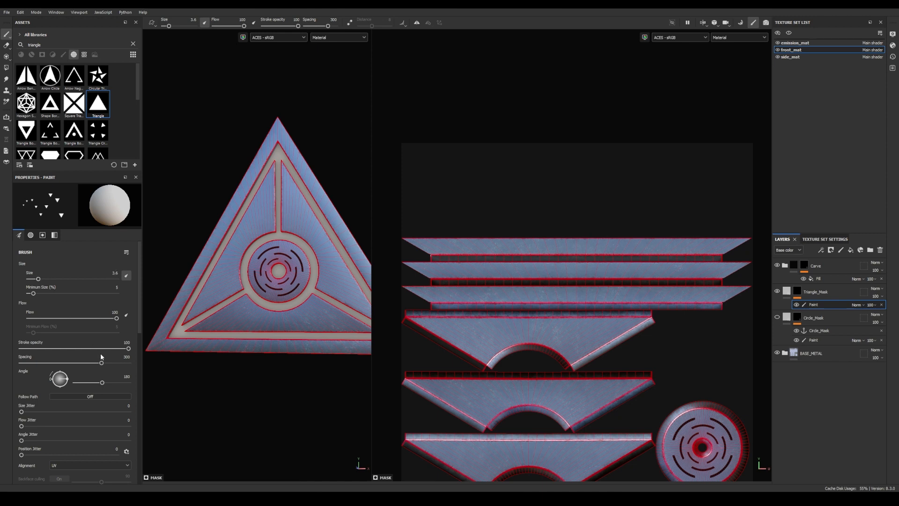
# Paint a straight row of evenly spaced triangles along the uppermost UV strip in the Triangle_Mask mask.
pyautogui.moveTo(137, 325); pyautogui.dragTo(136, 364)
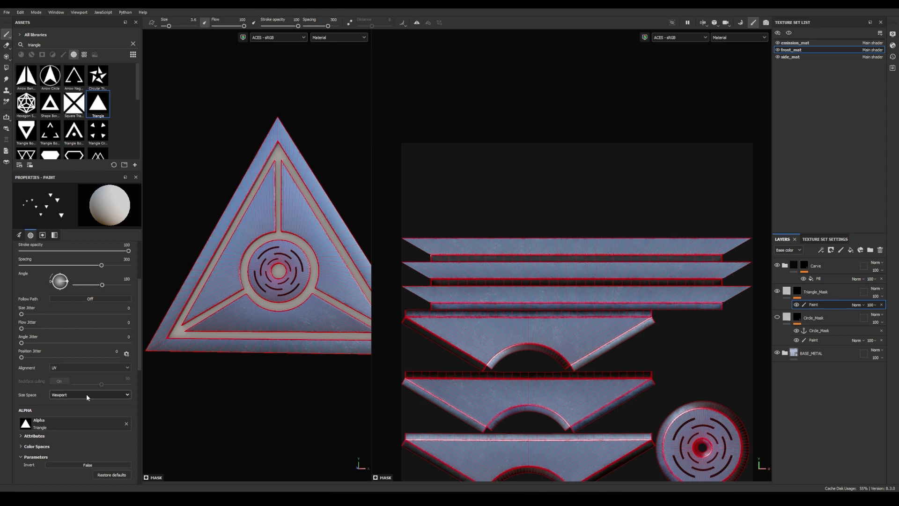
pyautogui.moveTo(137, 297)
pyautogui.mouseDown()
pyautogui.moveTo(134, 333)
pyautogui.moveTo(136, 284)
pyautogui.mouseUp()
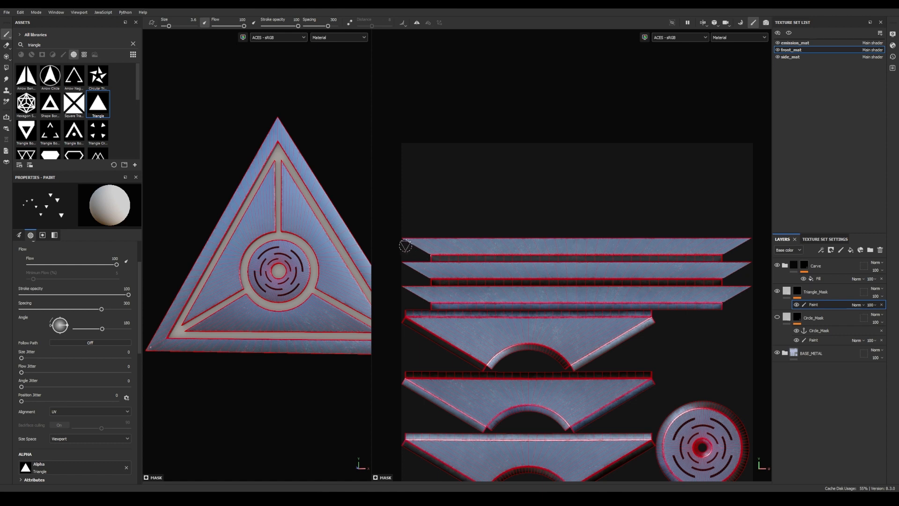
pyautogui.keyDown('shift'); pyautogui.click(748, 246); pyautogui.keyUp('shift')
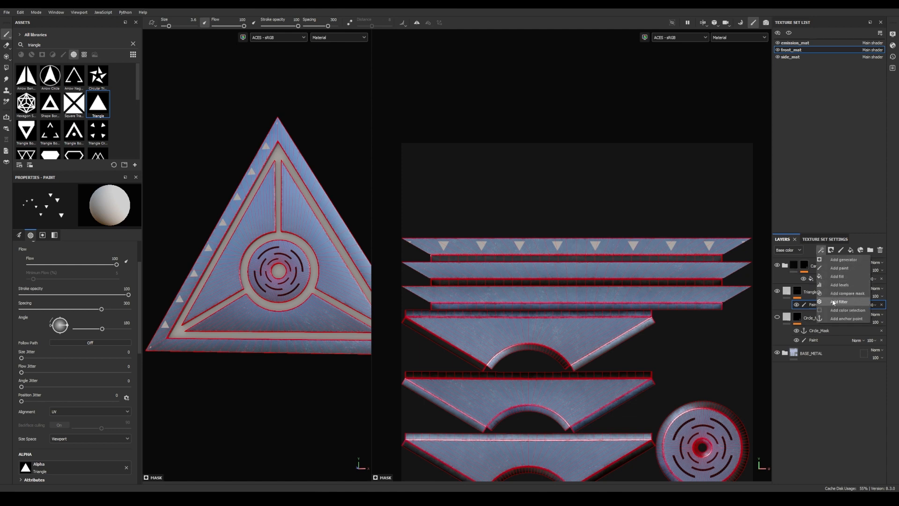
# Add a Transform filter above the triangle paint in the Triangle_Mask mask, try an Offset X of 0.01 and undo the offset.
pyautogui.click(839, 301)
pyautogui.click(75, 207)
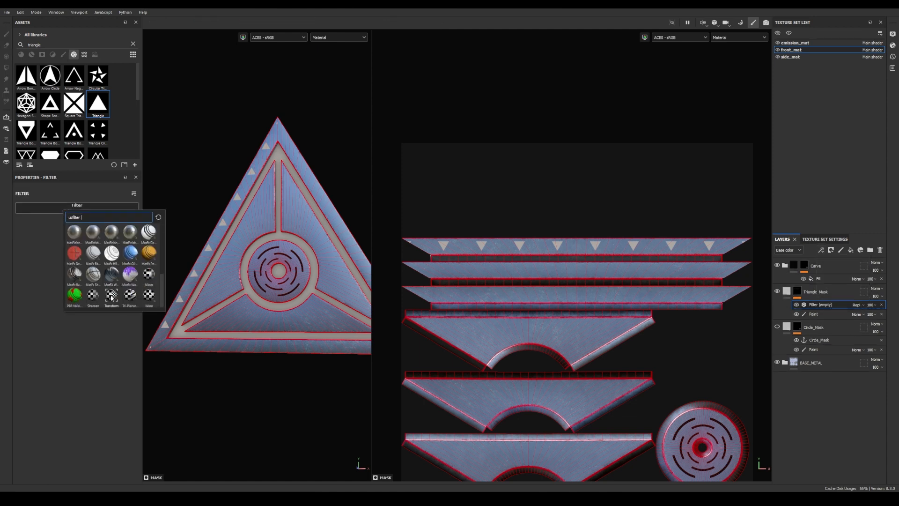
pyautogui.click(111, 296)
pyautogui.moveTo(80, 291); pyautogui.dragTo(80, 290)
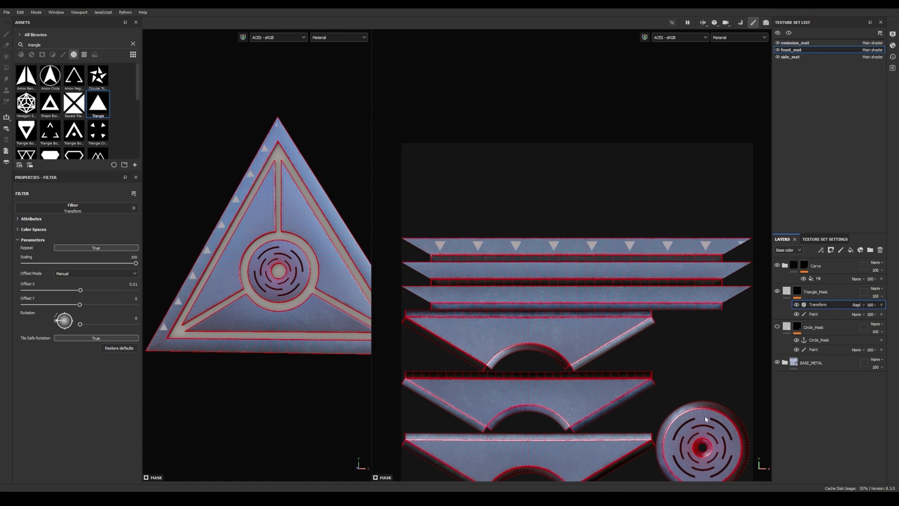
pyautogui.hotkey('ctrl', 'z')
pyautogui.moveTo(79, 291); pyautogui.dragTo(80, 291)
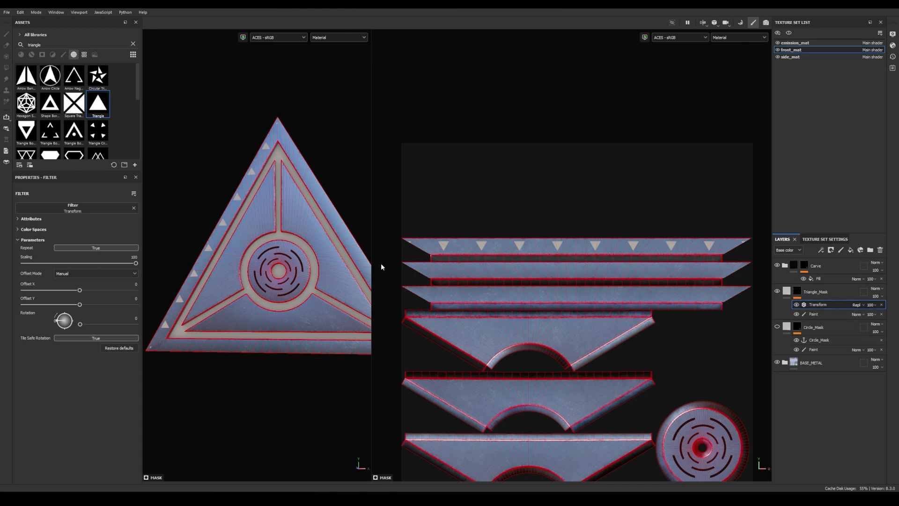
# Add a second paint effect and a second Transform filter at the top of the Triangle_Mask mask stack.
pyautogui.click(821, 249)
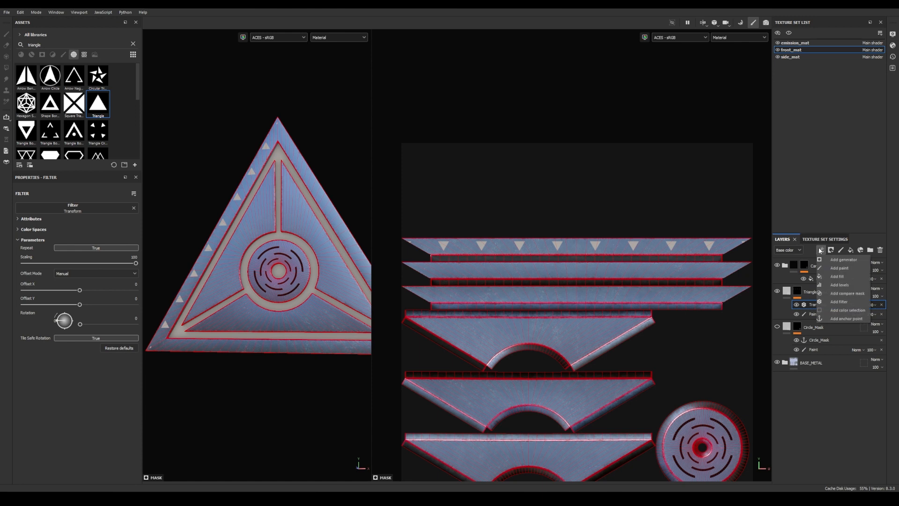
pyautogui.click(833, 268)
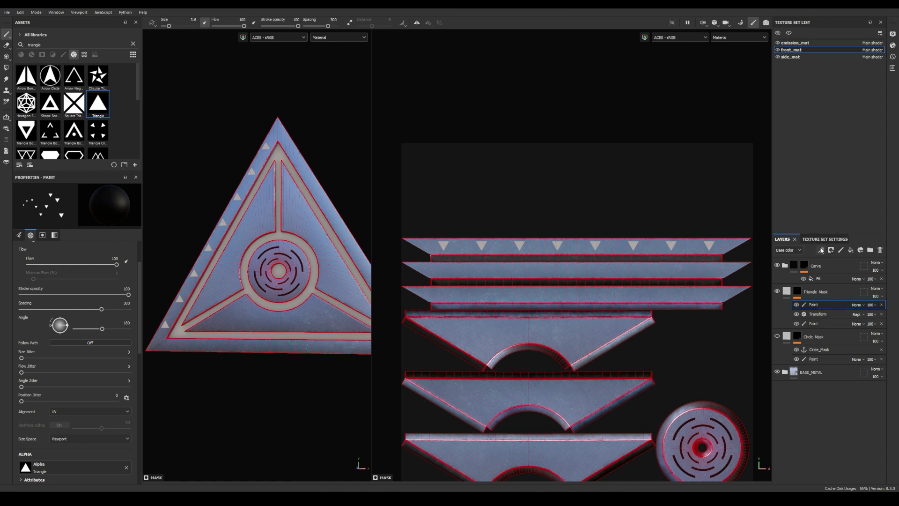
pyautogui.click(822, 251)
pyautogui.click(836, 300)
pyautogui.click(105, 208)
pyautogui.scroll(-5, 164, 274)
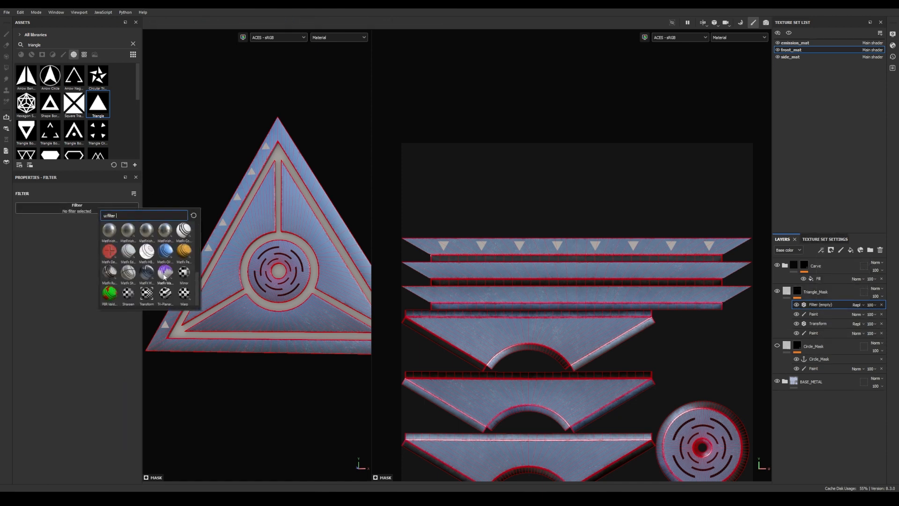
pyautogui.click(147, 295)
# Set the upper Transform filter's Offset Y to -0.07 and its blending mode to Linear dodge (Add).
pyautogui.moveTo(83, 306); pyautogui.dragTo(77, 306)
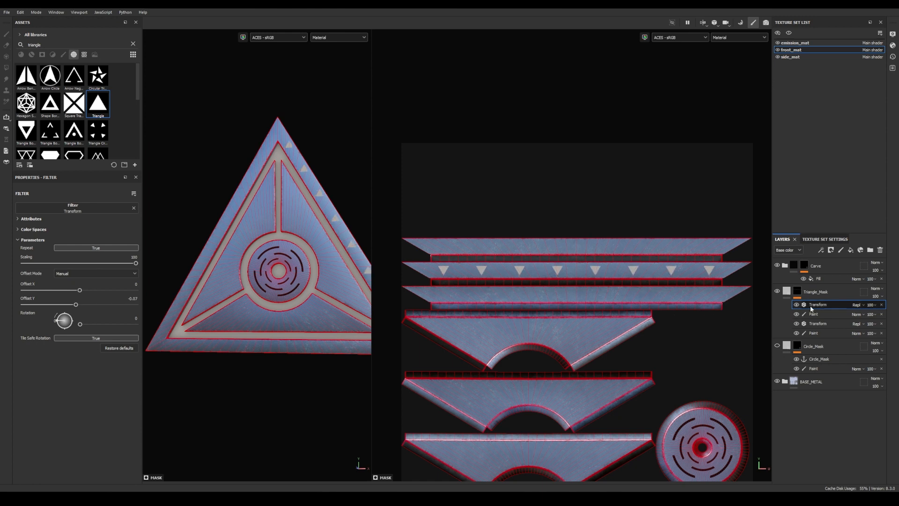
pyautogui.click(858, 305)
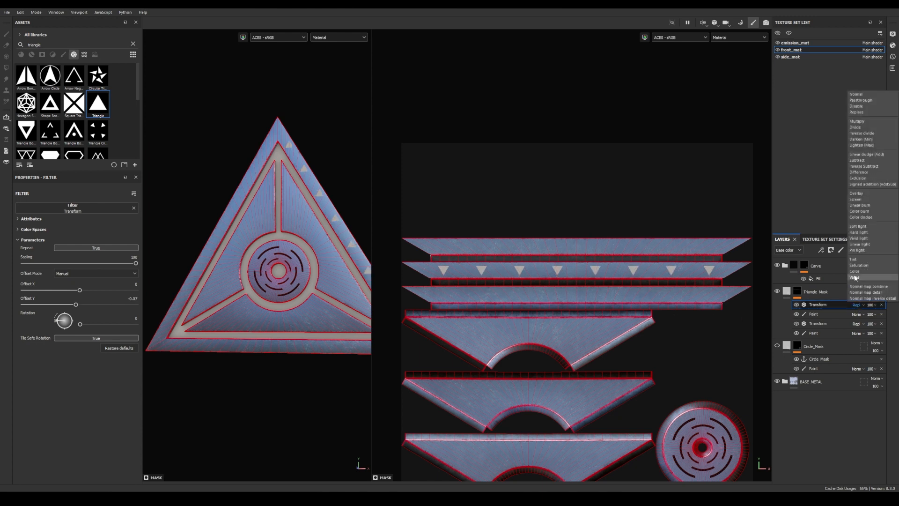
pyautogui.click(859, 155)
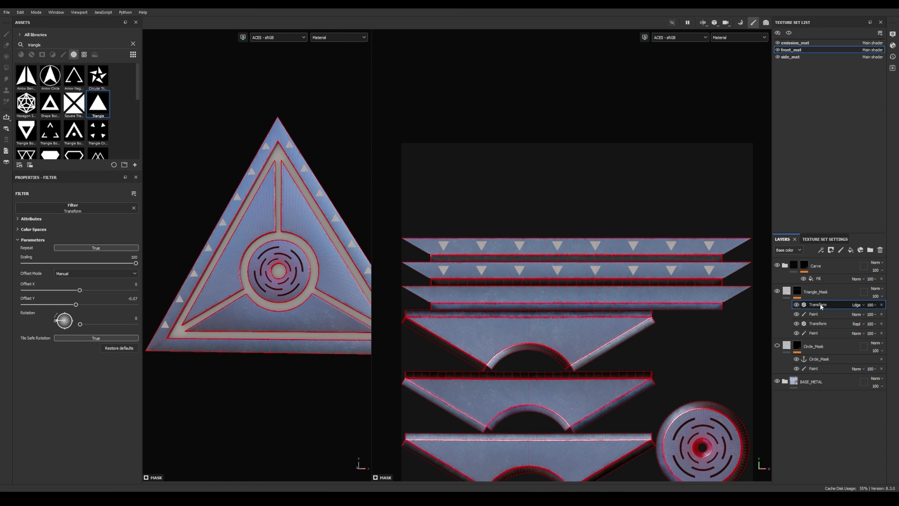
# Duplicate the upper Transform filter in the Triangle_Mask mask to fill the third strip with triangles, then hide the Triangle_Mask layer.
pyautogui.hotkey('ctrl', 'd')
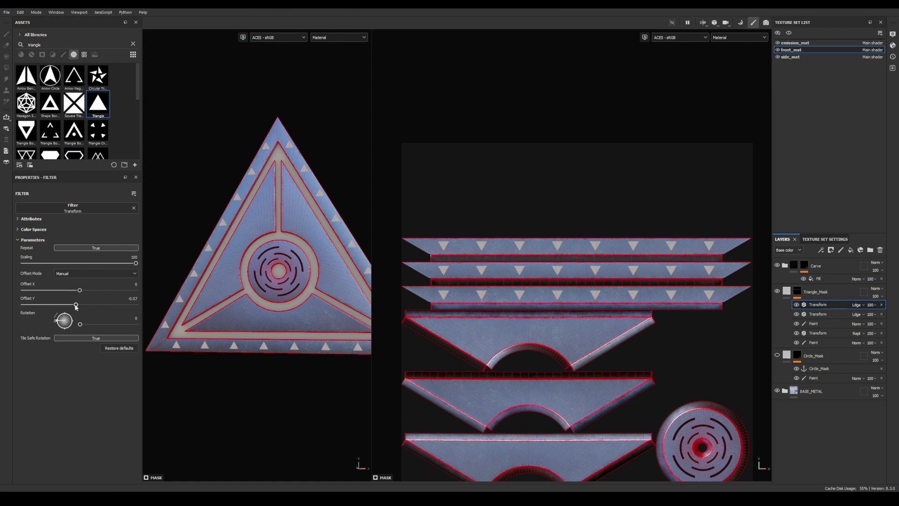
pyautogui.moveTo(78, 307); pyautogui.dragTo(563, 314)
pyautogui.click(778, 291)
pyautogui.click(785, 293)
pyautogui.click(818, 311)
# Add a second fill effect to the Carve folder's mask and open the anchor points available for its grayscale source.
pyautogui.click(805, 265)
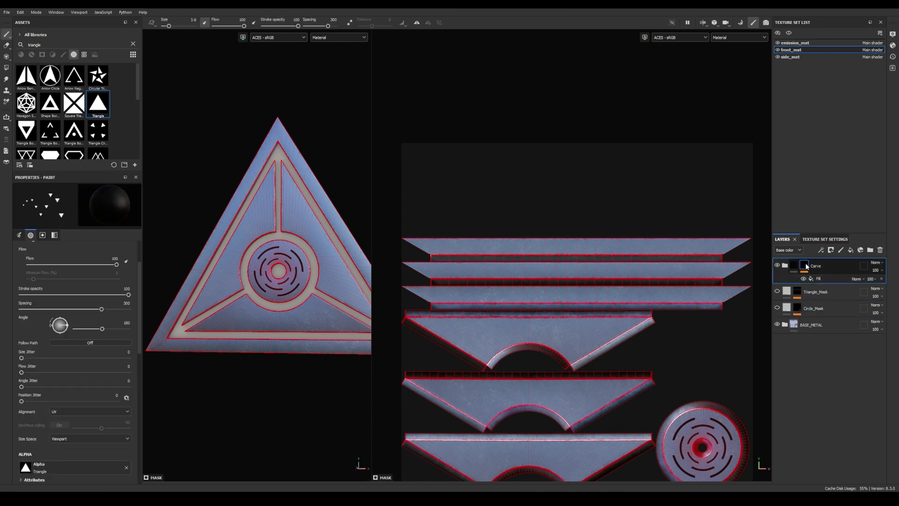
pyautogui.click(821, 250)
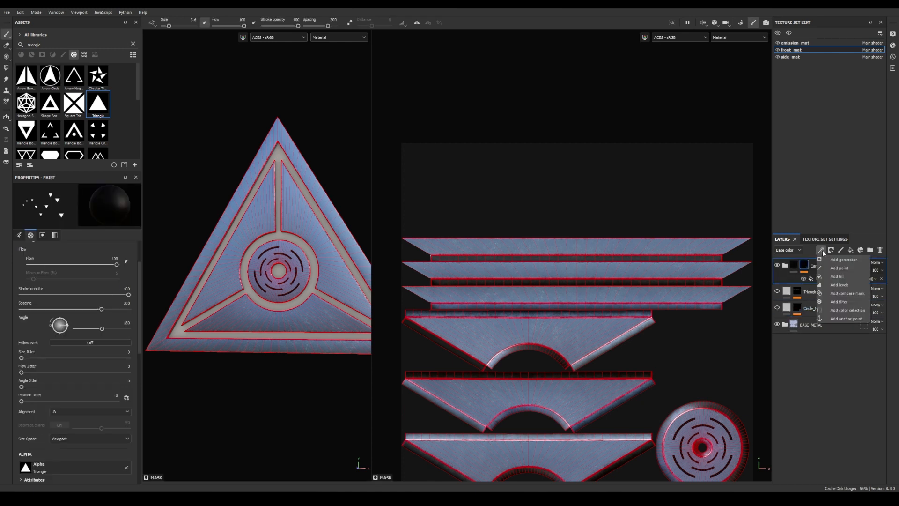
pyautogui.click(835, 276)
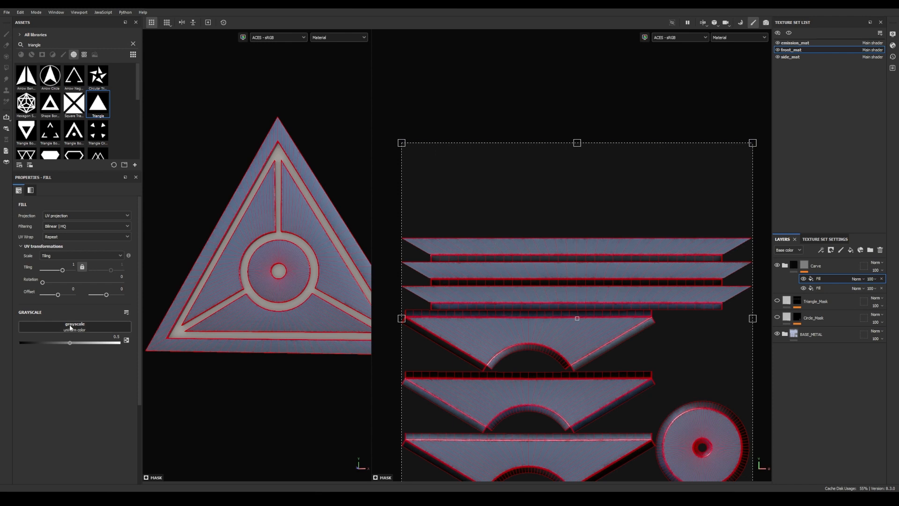
pyautogui.click(93, 327)
pyautogui.click(112, 333)
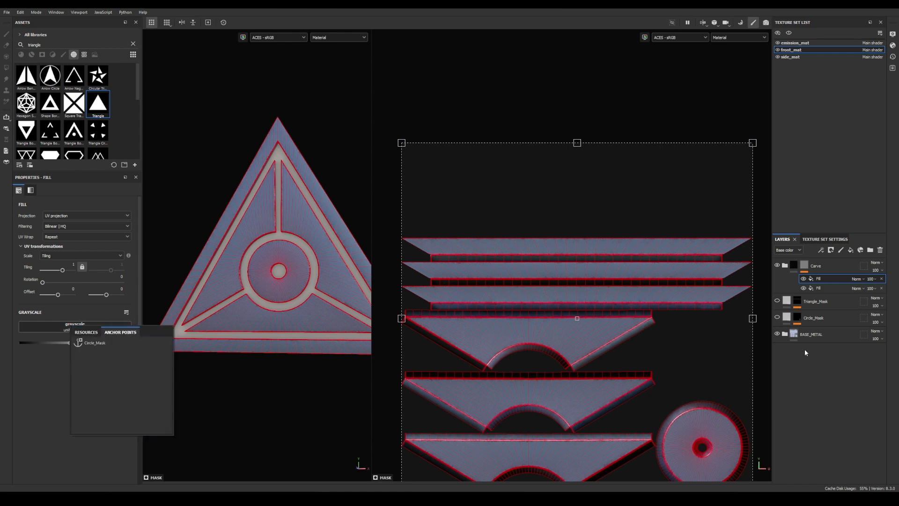
# Add an anchor point named Triangle_Mask at the top of the Triangle_Mask layer's mask stack.
pyautogui.click(798, 301)
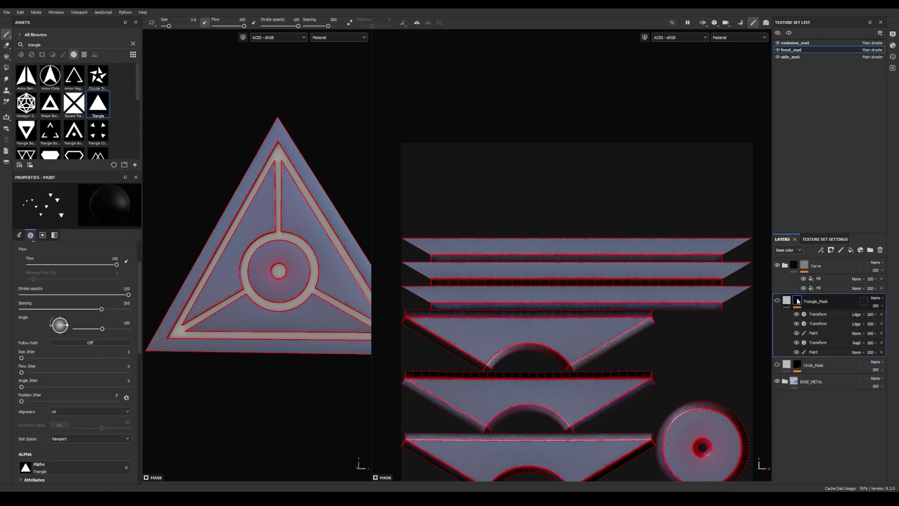
pyautogui.click(821, 251)
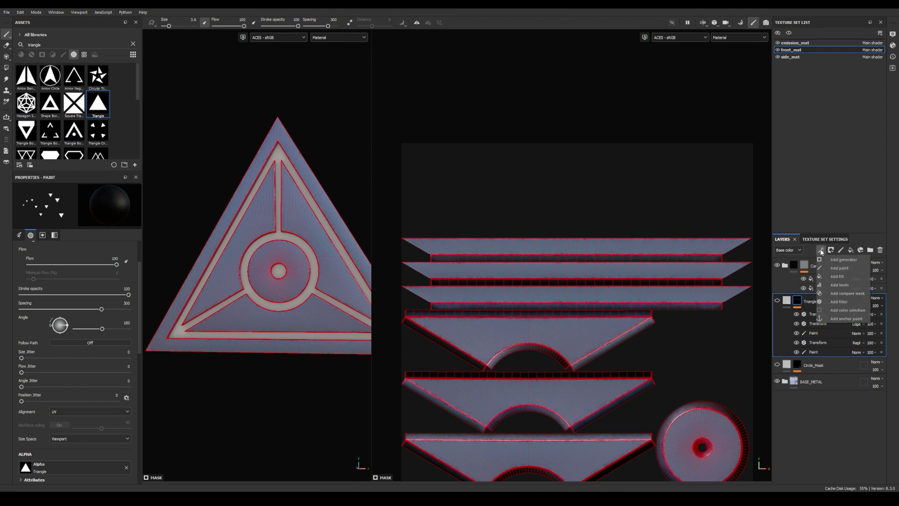
pyautogui.click(833, 319)
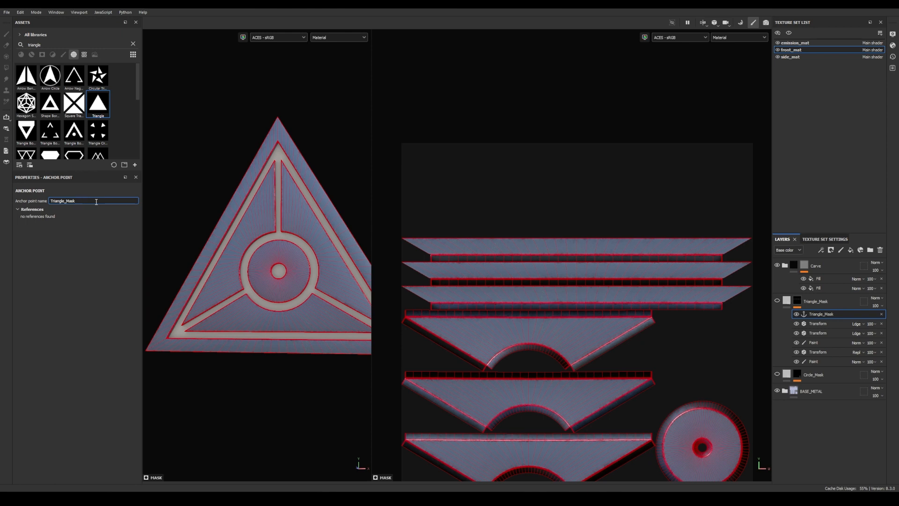
# Assign the Triangle_Mask anchor point as the grayscale source of the upper fill in the Carve mask.
pyautogui.click(822, 279)
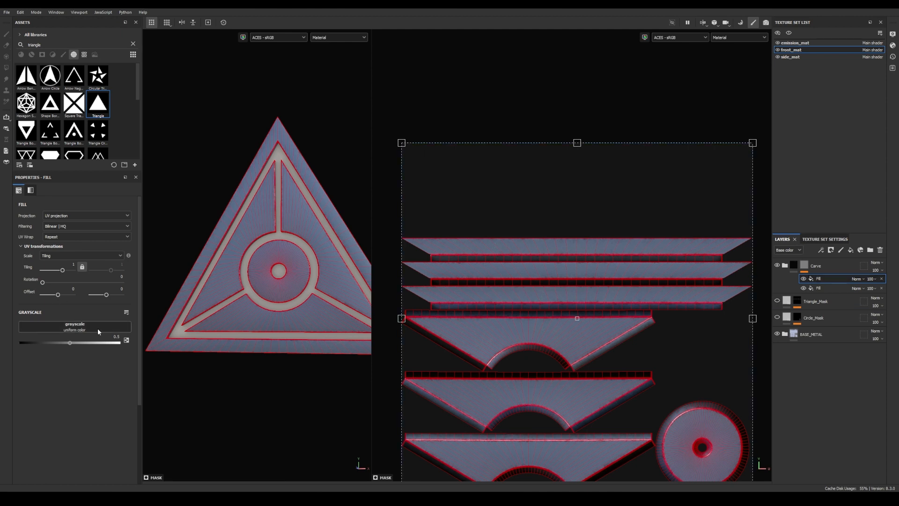
pyautogui.click(98, 329)
pyautogui.click(153, 333)
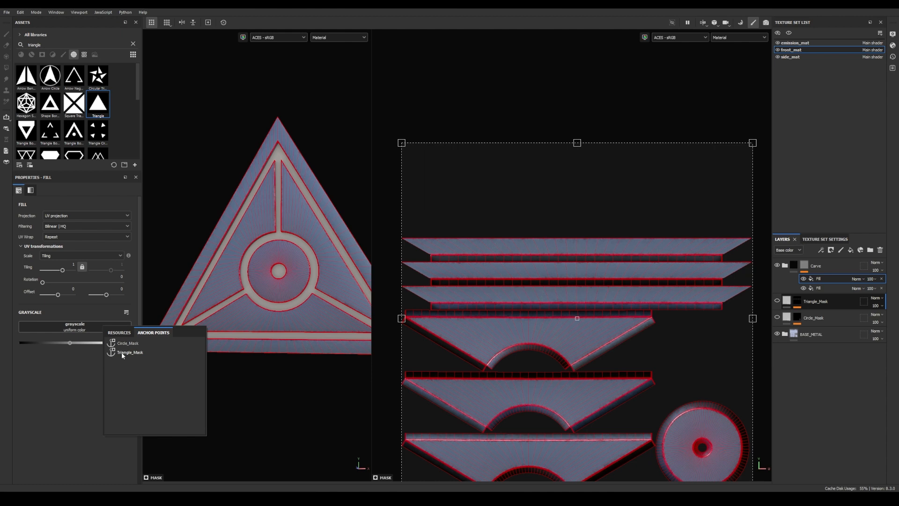
pyautogui.click(122, 352)
# Preview the Carve mask, set its upper fill's blending mode to Linear dodge (Add), and return to the material view.
pyautogui.keyDown('alt'); pyautogui.click(804, 264); pyautogui.keyUp('alt')
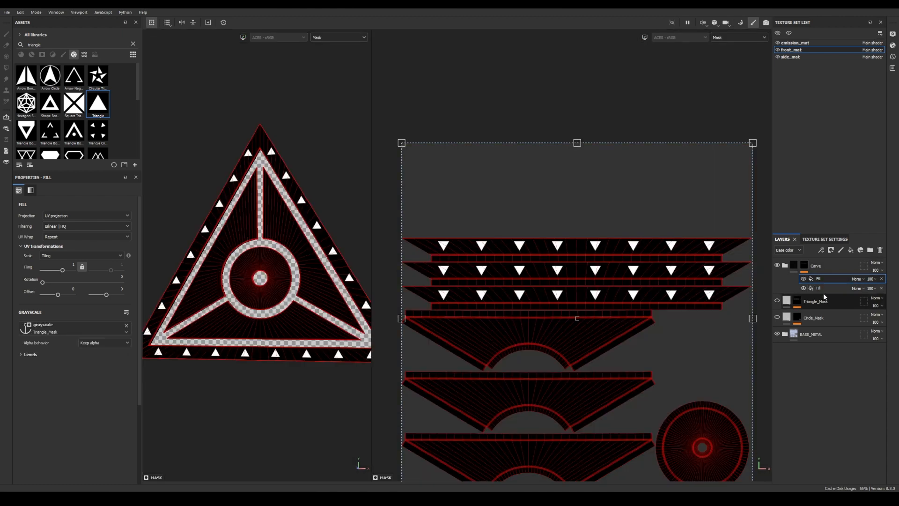
pyautogui.click(855, 278)
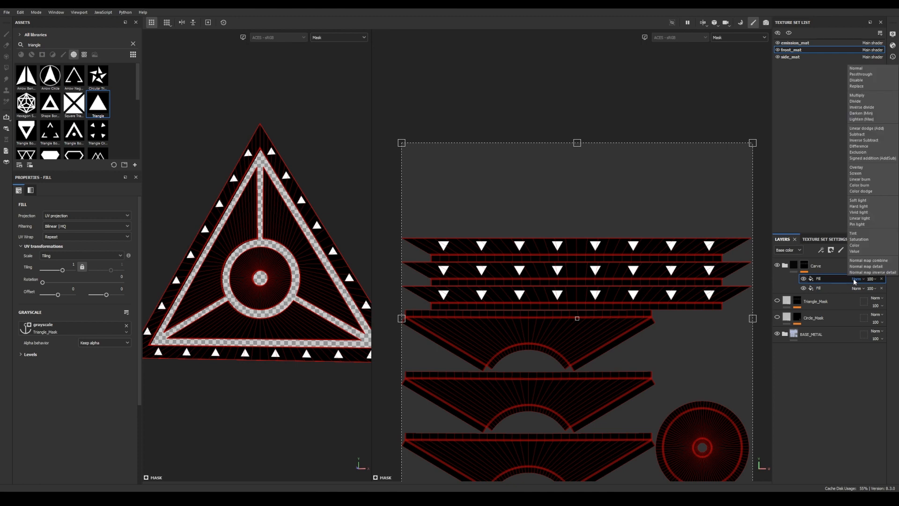
pyautogui.click(873, 128)
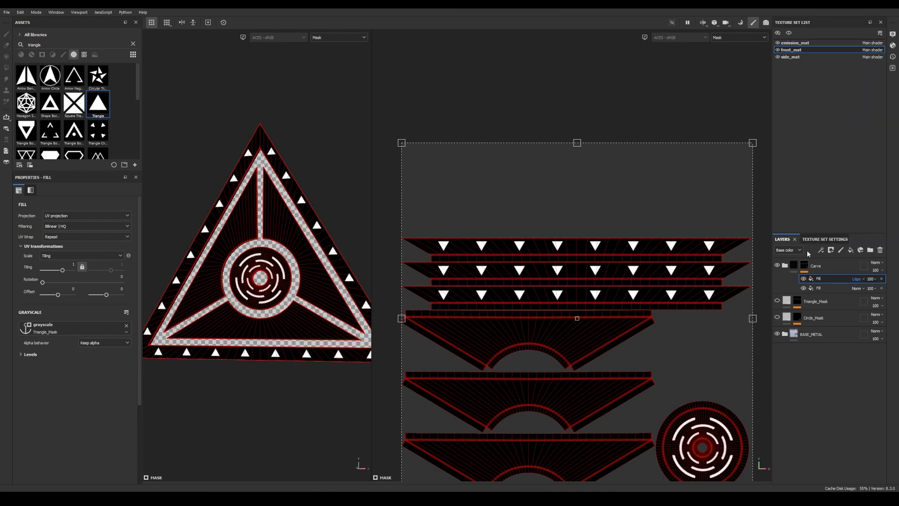
pyautogui.press('m')
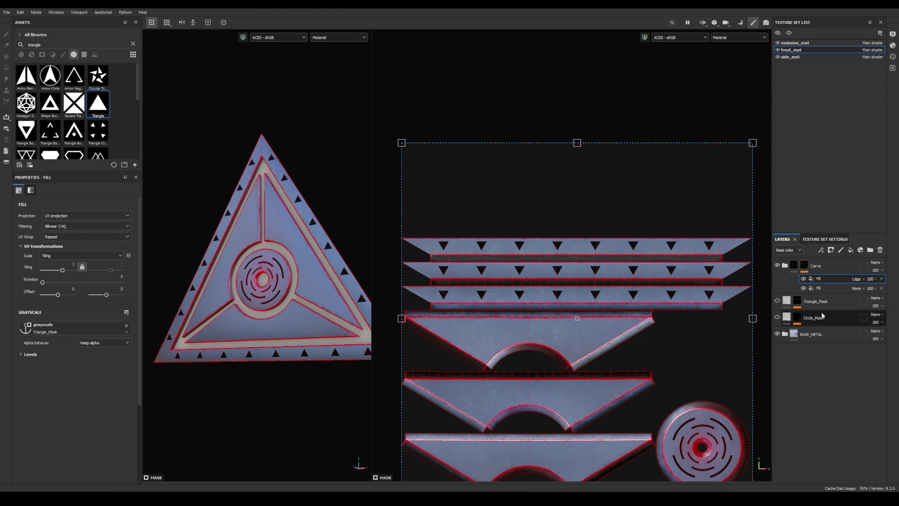
# Add a fill layer above the Triangle_Mask layer and rename it Piece_Mask.
pyautogui.scroll(-3, 594, 372)
pyautogui.moveTo(556, 347); pyautogui.dragTo(552, 318, button='middle')
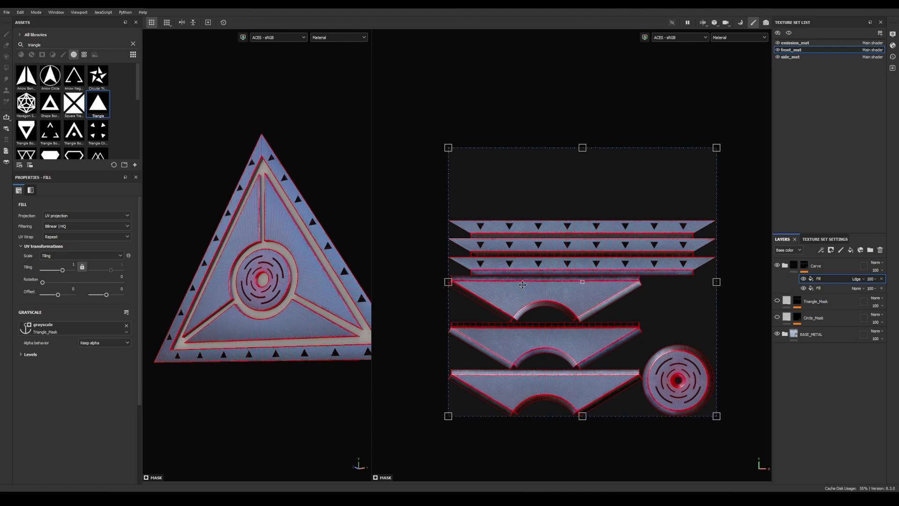
pyautogui.click(838, 302)
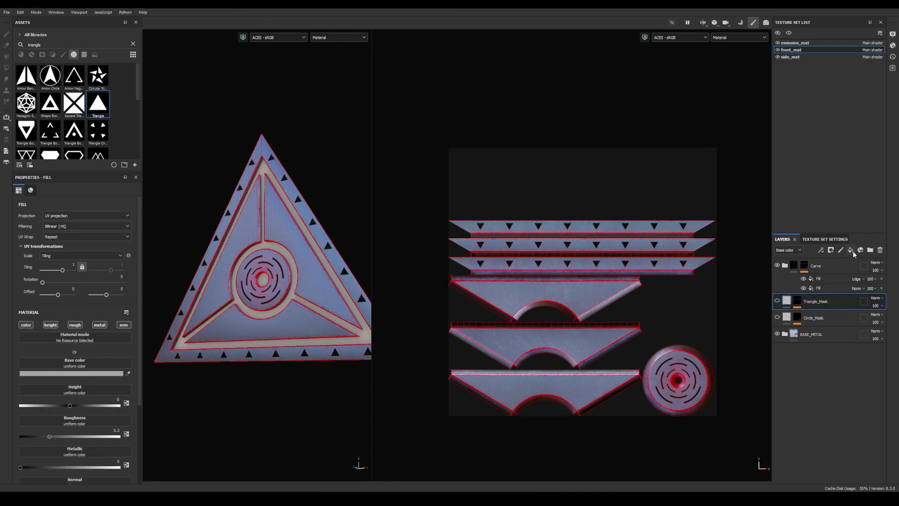
pyautogui.click(853, 251)
pyautogui.doubleClick(802, 303)
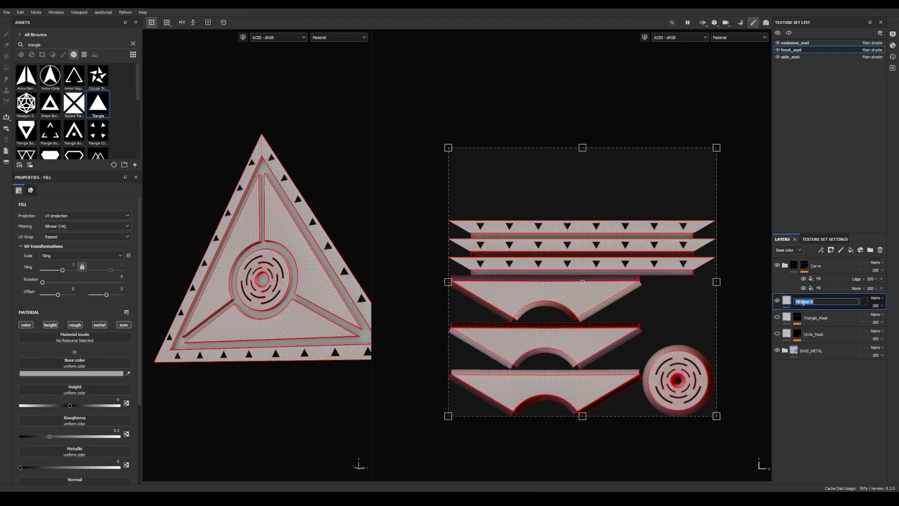
pyautogui.write('Piece_Mask')
pyautogui.press('Return')
# Add a black mask to the Piece_Mask layer and add a paint effect to that mask.
pyautogui.rightClick(789, 301)
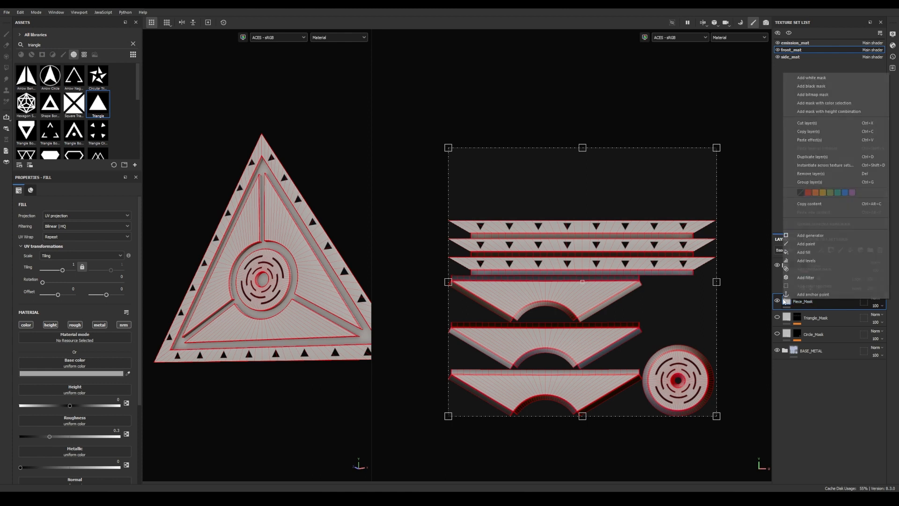
pyautogui.click(817, 86)
pyautogui.click(822, 249)
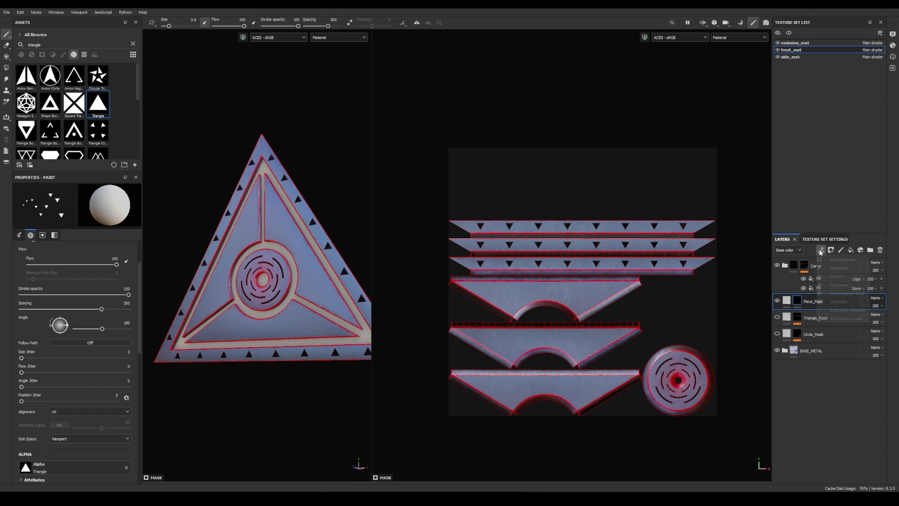
pyautogui.click(838, 268)
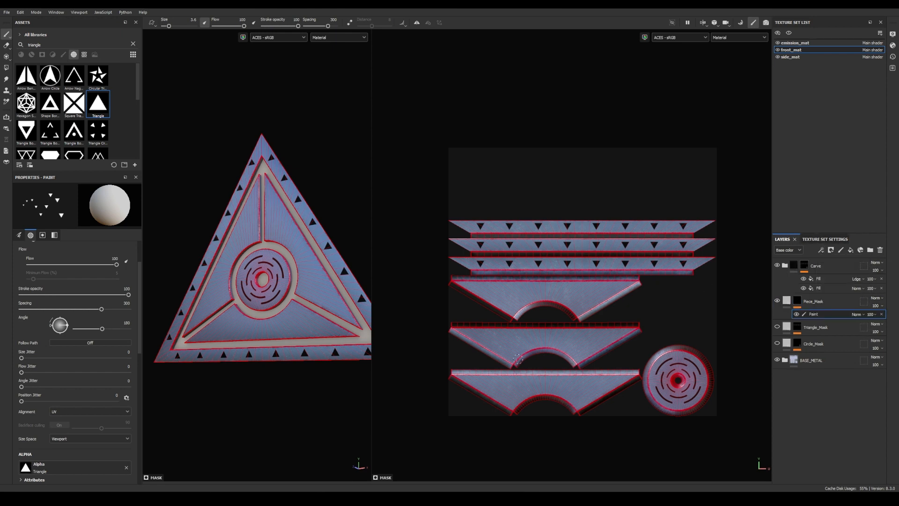
# Search the alpha library for "line double" and use Line Double Angle as the brush alpha.
pyautogui.moveTo(501, 297); pyautogui.dragTo(572, 291, button='middle')
pyautogui.scroll(5, 573, 292)
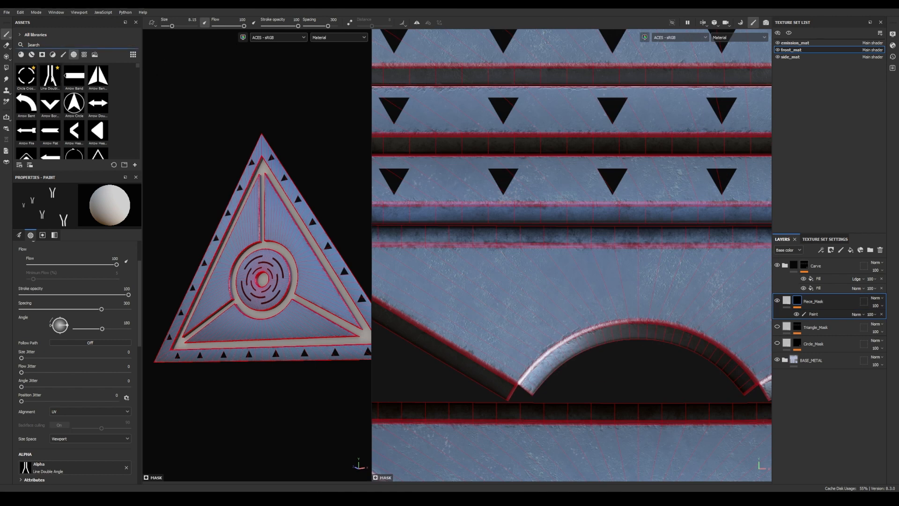
pyautogui.moveTo(51, 79)
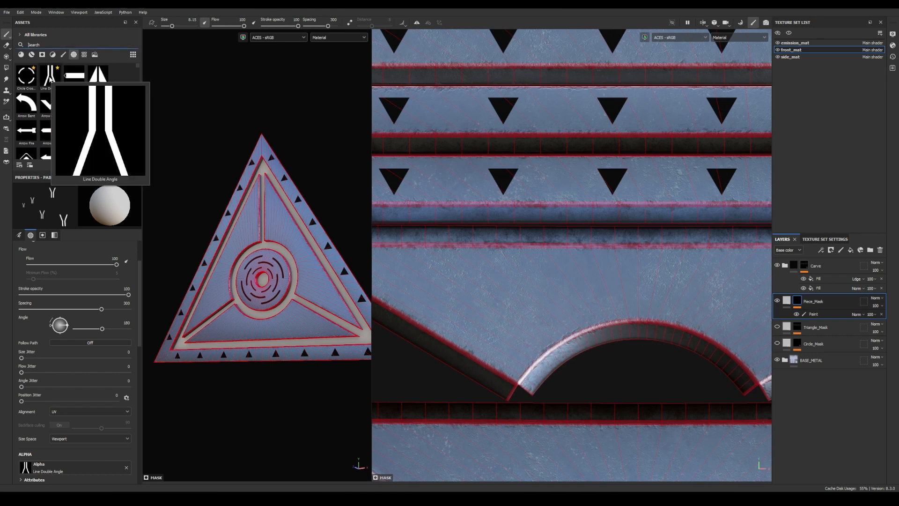
pyautogui.click(41, 45)
pyautogui.write('line double')
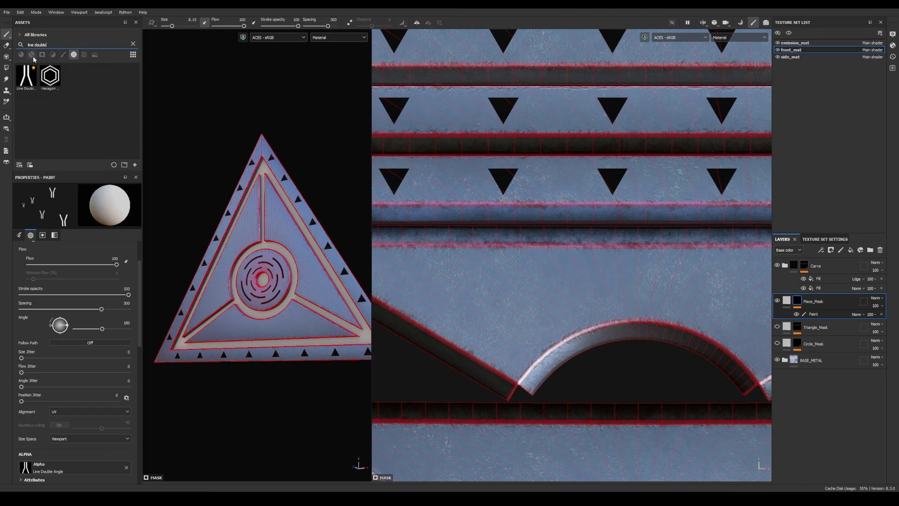
pyautogui.click(31, 83)
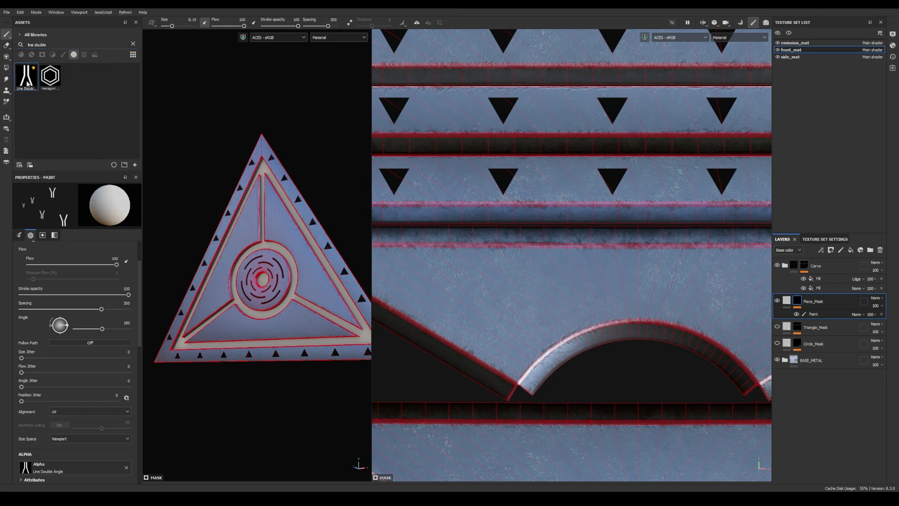
# Add a fill layer directly above the BASE_METAL folder and set its base color to near-black 070707.
pyautogui.doubleClick(815, 361)
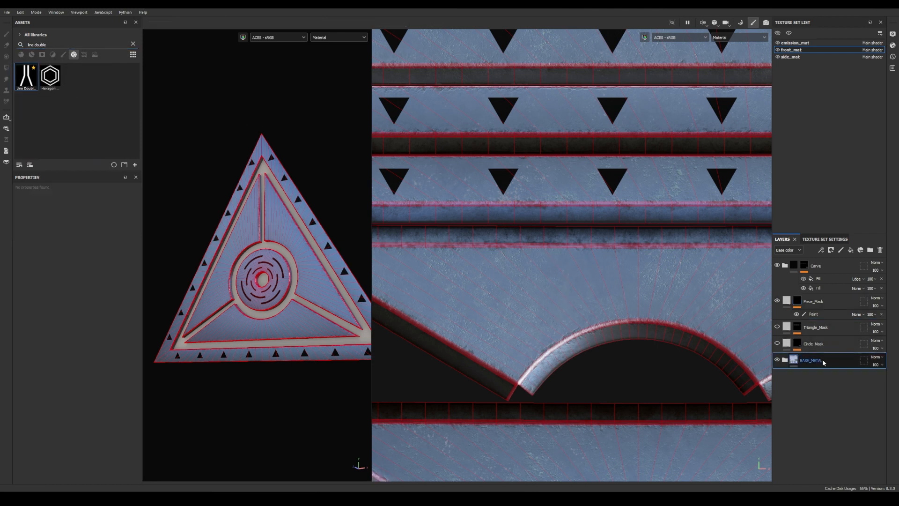
pyautogui.click(851, 250)
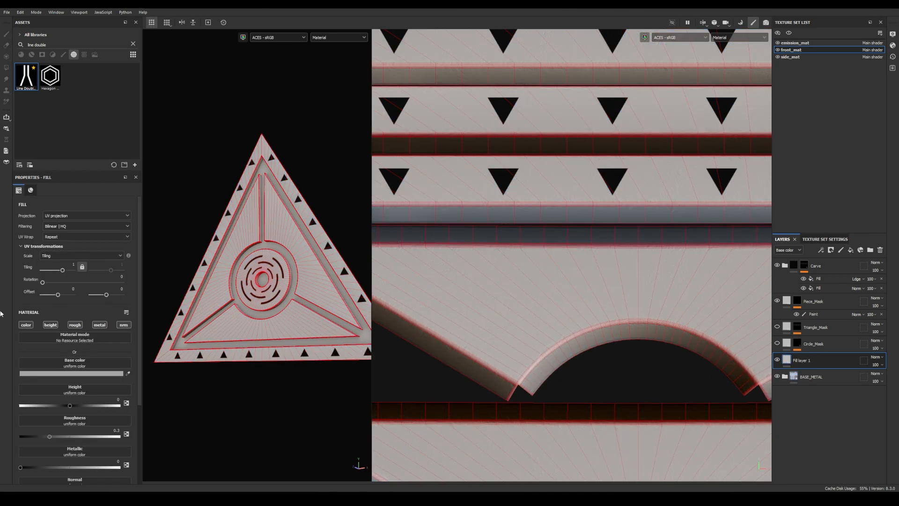
pyautogui.click(62, 374)
pyautogui.moveTo(103, 414); pyautogui.dragTo(38, 479)
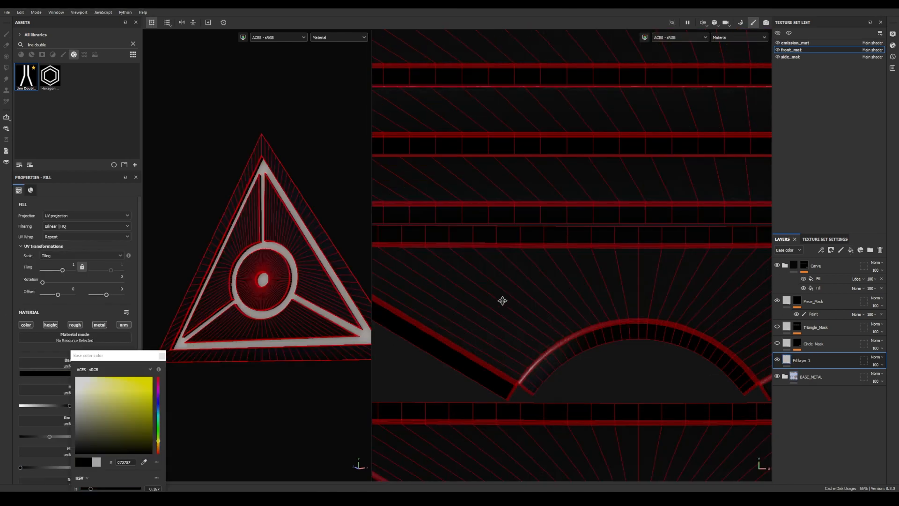
# Set the brush for the Piece_Mask paint effect to size 8.5 and angle 90.
pyautogui.click(815, 315)
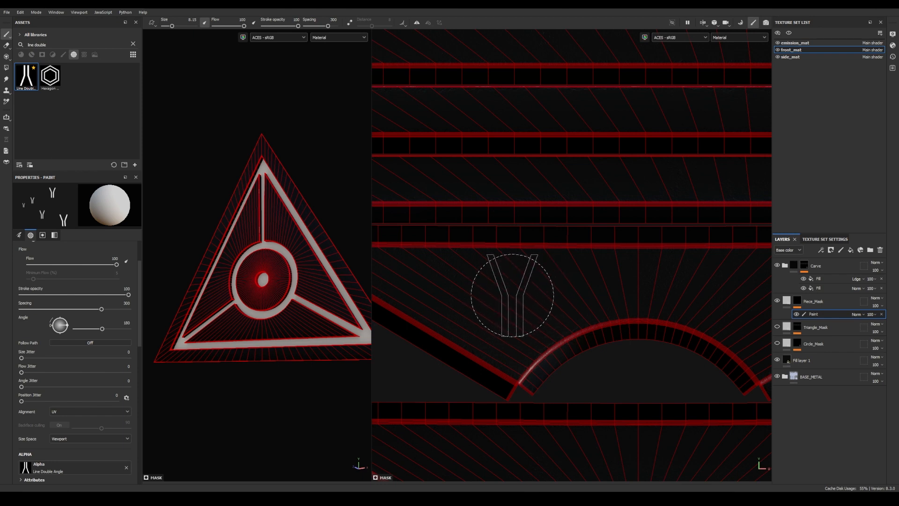
pyautogui.scroll(2, 82, 305)
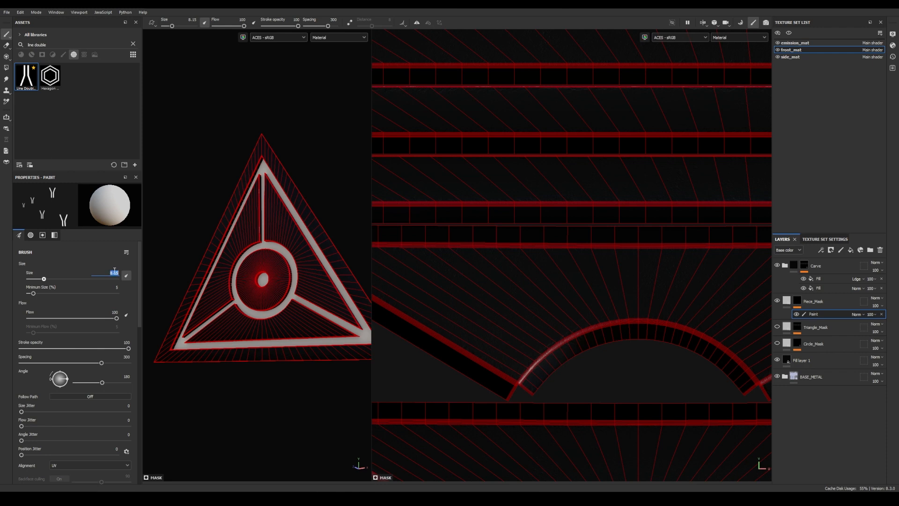
pyautogui.press('Return')
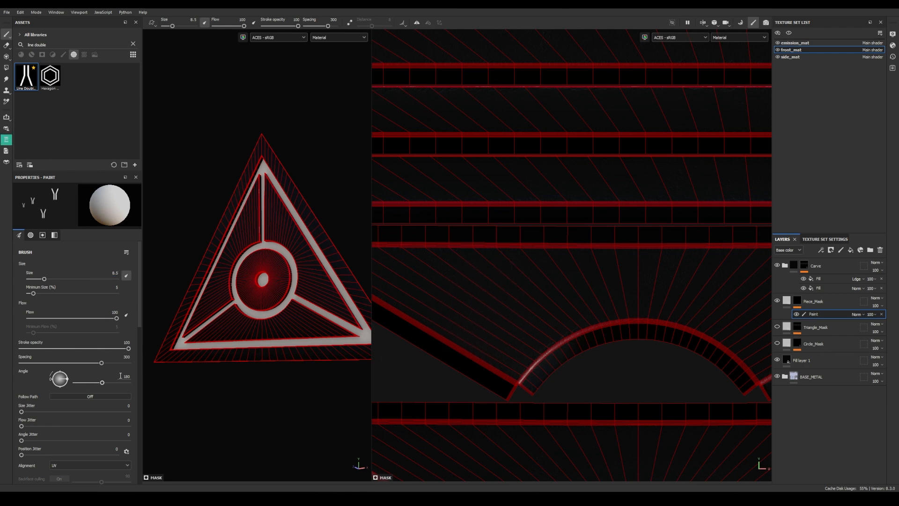
pyautogui.press('Return')
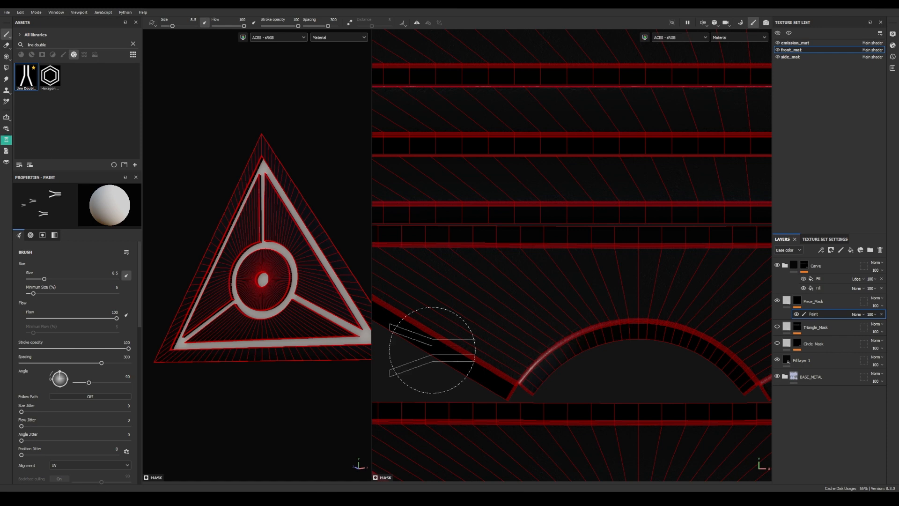
# Stamp the Line Double Angle alpha once on the uppermost curved UV piece, just above the start of its arch.
pyautogui.scroll(2, 599, 287)
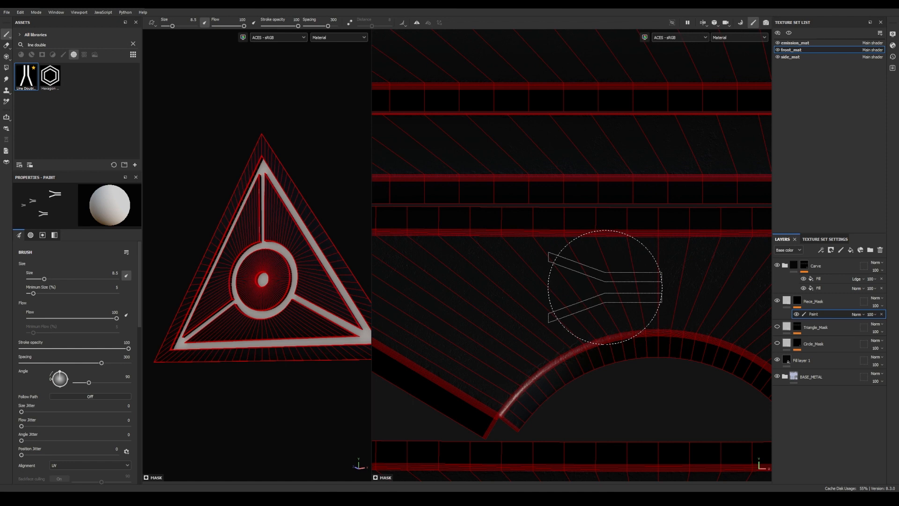
pyautogui.click(604, 287)
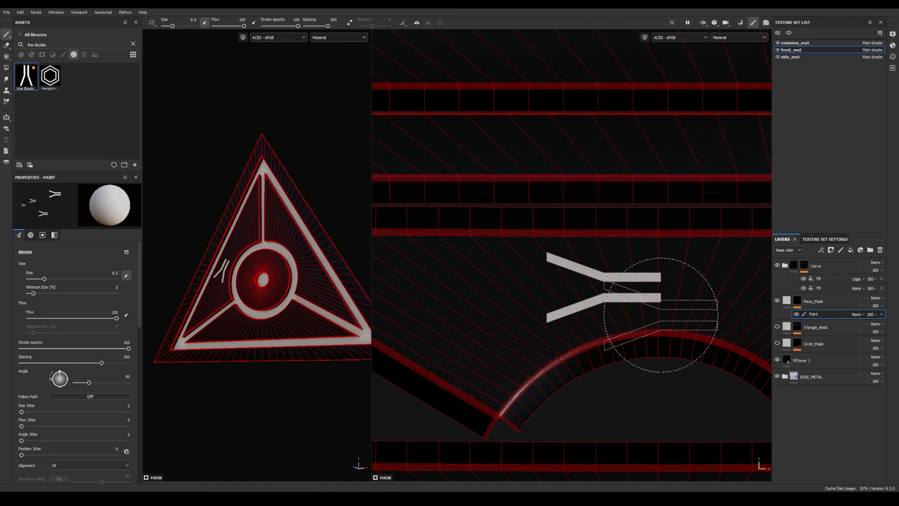
pyautogui.scroll(5, 660, 290)
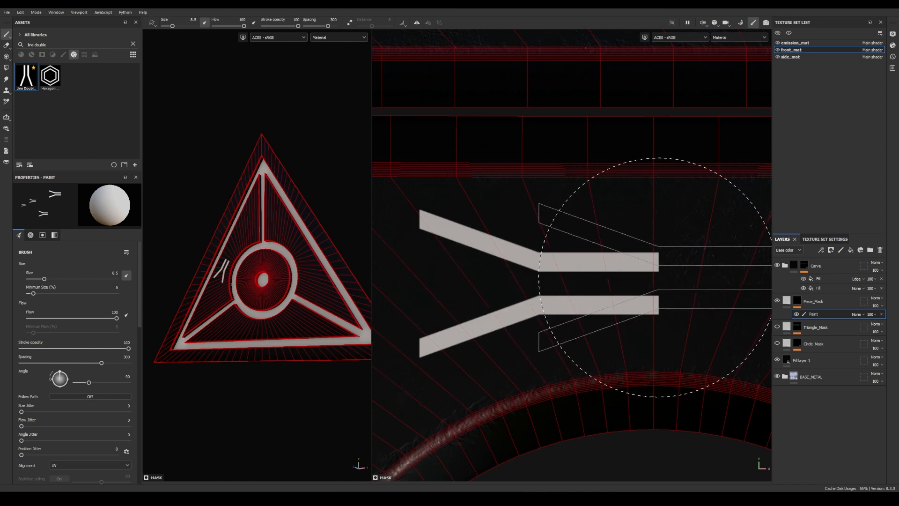
pyautogui.moveTo(572, 272)
pyautogui.mouseDown(button='middle')
pyautogui.moveTo(597, 296)
pyautogui.moveTo(630, 305)
pyautogui.moveTo(622, 305)
pyautogui.mouseUp(button='middle')
pyautogui.scroll(-2, 591, 288)
pyautogui.scroll(-5, 75, 339)
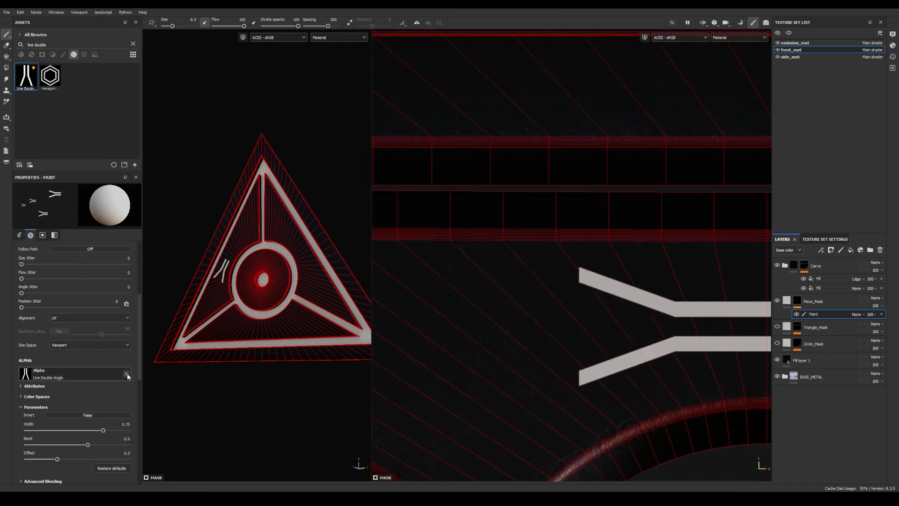
# Remove the alpha from the Piece_Mask brush and reduce the brush size to 0.67, about the thickness of the stamped line.
pyautogui.click(126, 375)
pyautogui.keyDown('ctrl'); pyautogui.moveTo(571, 275); pyautogui.dragTo(496, 275, button='right'); pyautogui.keyUp('ctrl')
pyautogui.scroll(3, 570, 275)
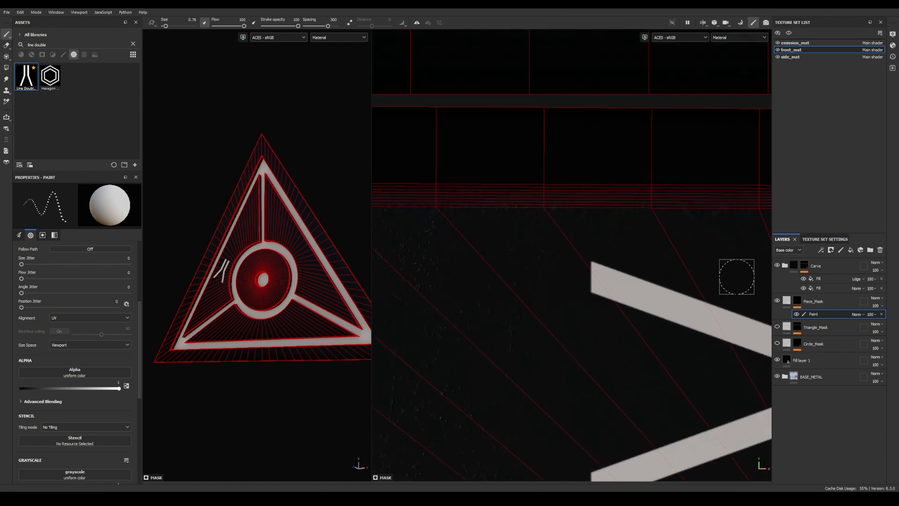
pyautogui.scroll(2, 580, 276)
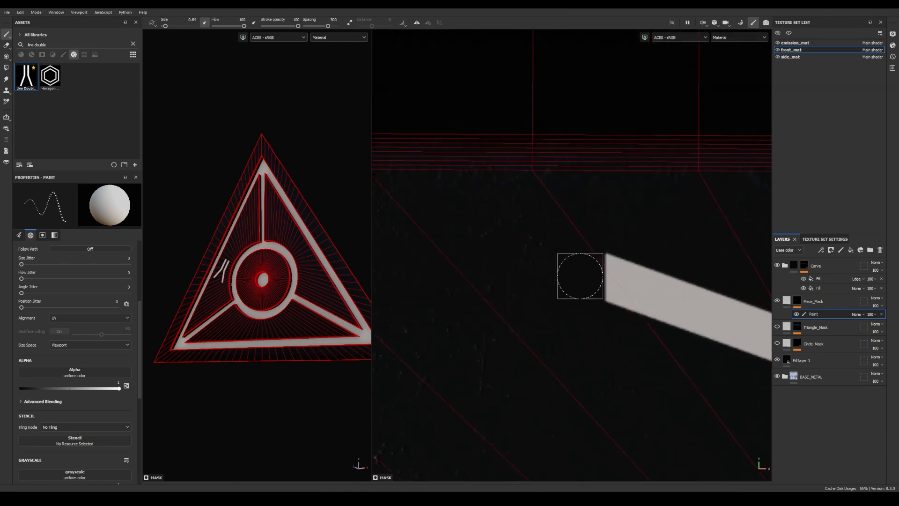
pyautogui.keyDown('ctrl'); pyautogui.moveTo(580, 276); pyautogui.dragTo(582, 276, button='right'); pyautogui.keyUp('ctrl')
pyautogui.scroll(-5, 426, 285)
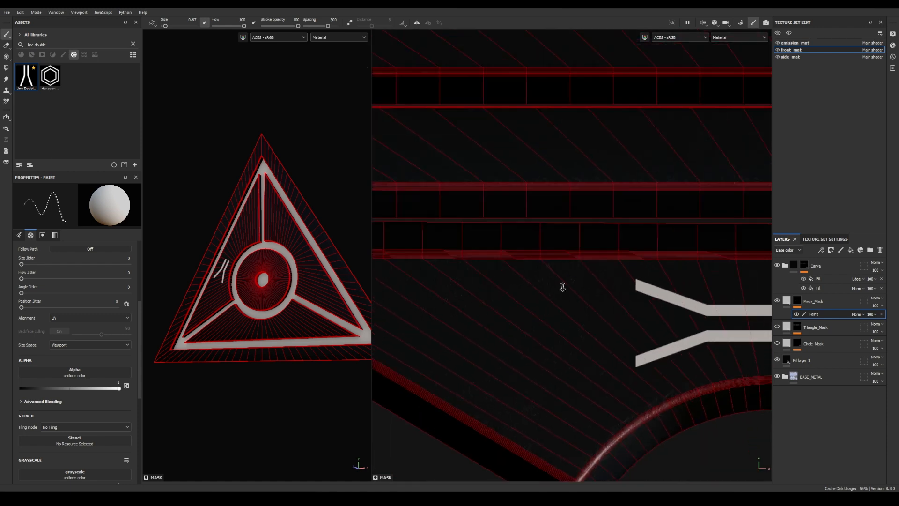
pyautogui.scroll(3, 603, 290)
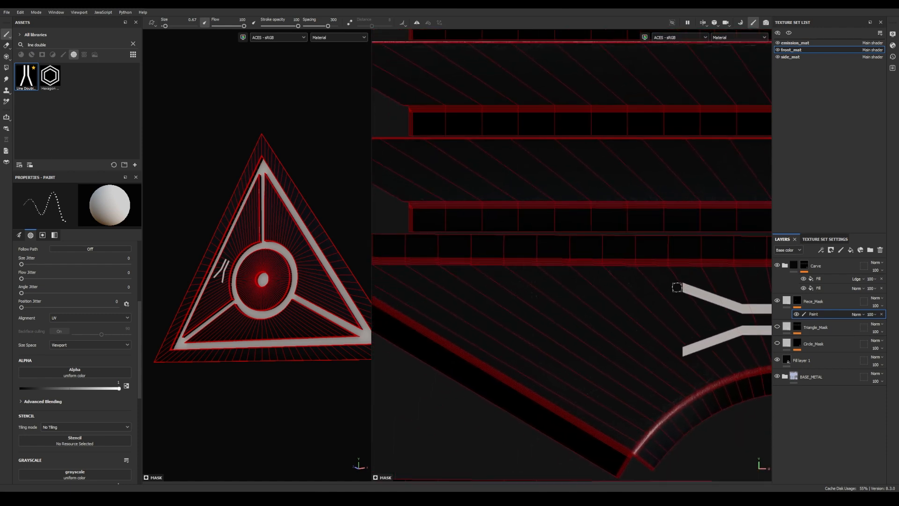
# Show only the 2D view and bring the uppermost curved UV piece's pointed end into the workspace.
pyautogui.click(703, 22)
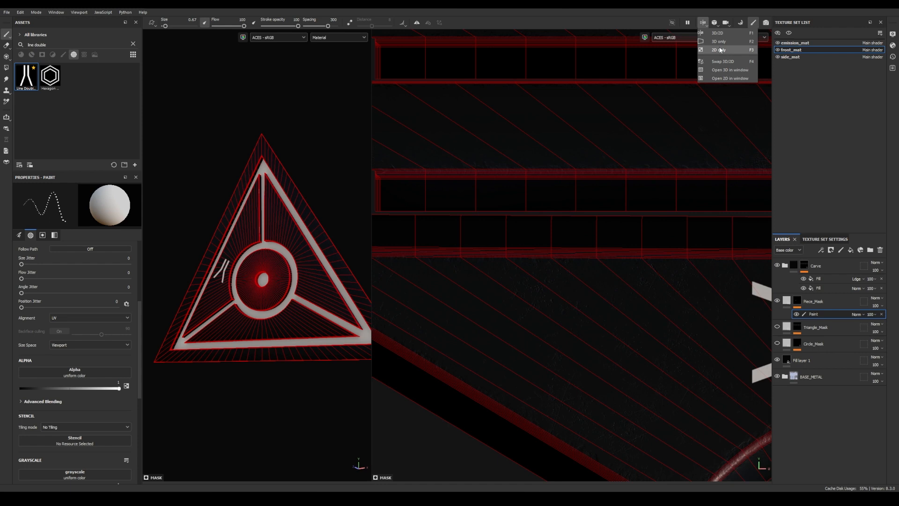
pyautogui.click(702, 49)
pyautogui.moveTo(425, 297); pyautogui.dragTo(529, 242, button='middle')
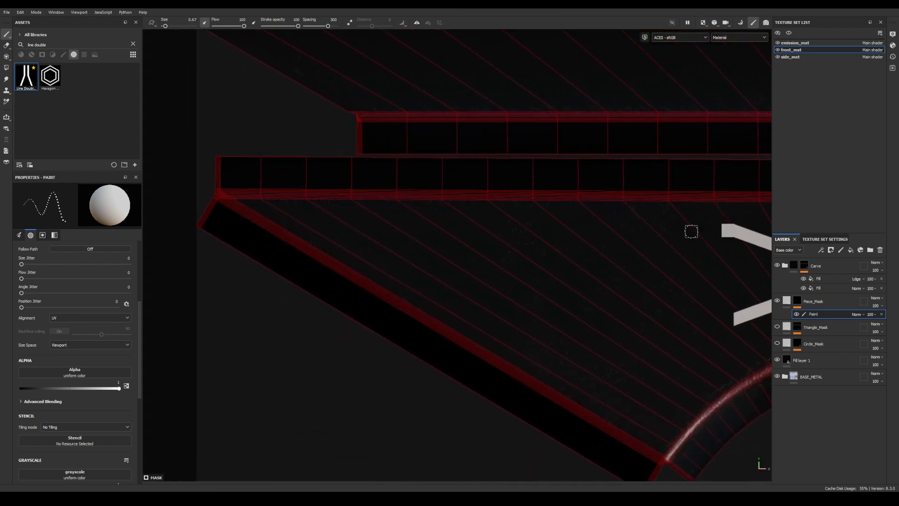
# Try a straight stroke from the upper arm's end, undo it, and set the brush spacing to 5.
pyautogui.keyDown('shift'); pyautogui.click(318, 228); pyautogui.keyUp('shift')
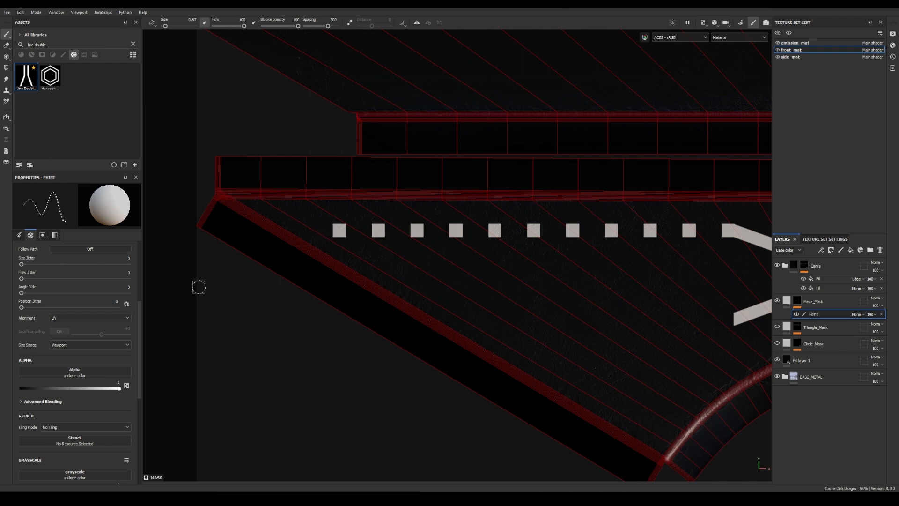
pyautogui.hotkey('ctrl', 'z')
pyautogui.scroll(3, 77, 332)
pyautogui.scroll(1, 58, 288)
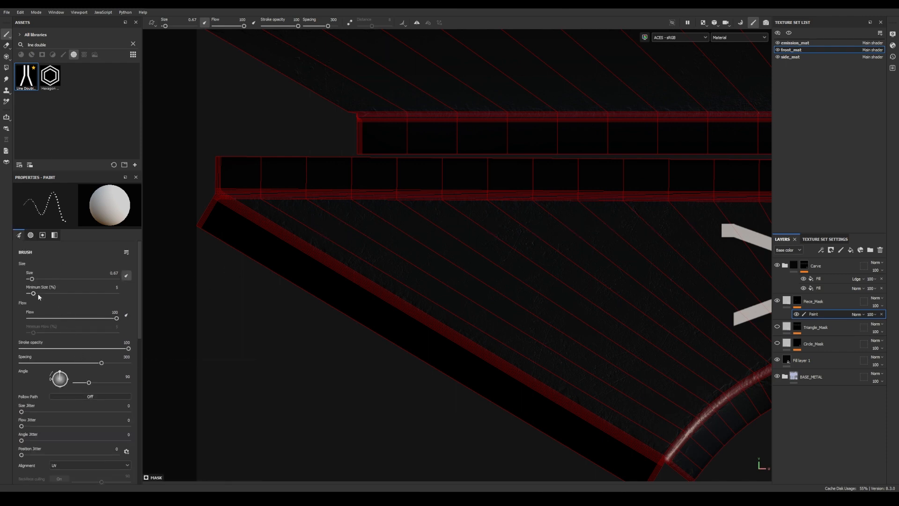
pyautogui.moveTo(94, 366); pyautogui.dragTo(2, 371)
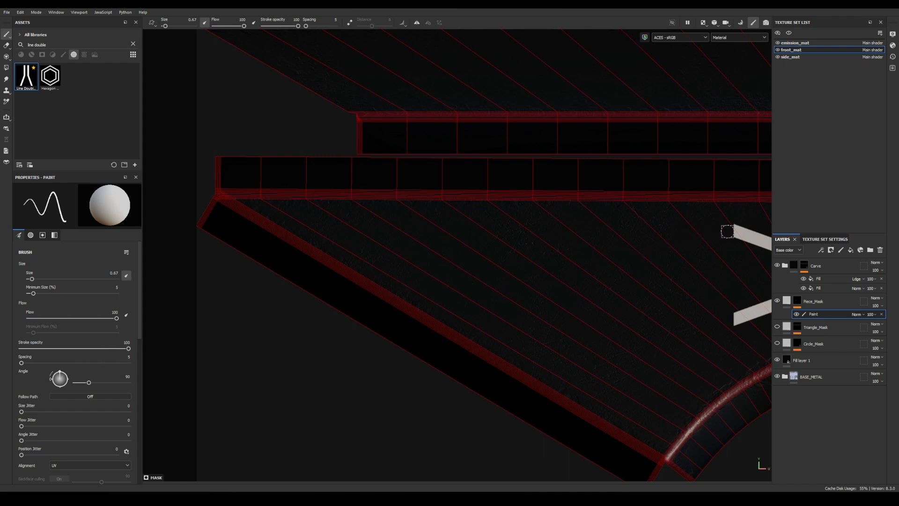
pyautogui.hotkey('ctrl', 'shift')
pyautogui.keyDown('ctrl'); pyautogui.keyDown('shift'); pyautogui.click(314, 233); pyautogui.keyUp('shift'); pyautogui.keyUp('ctrl')
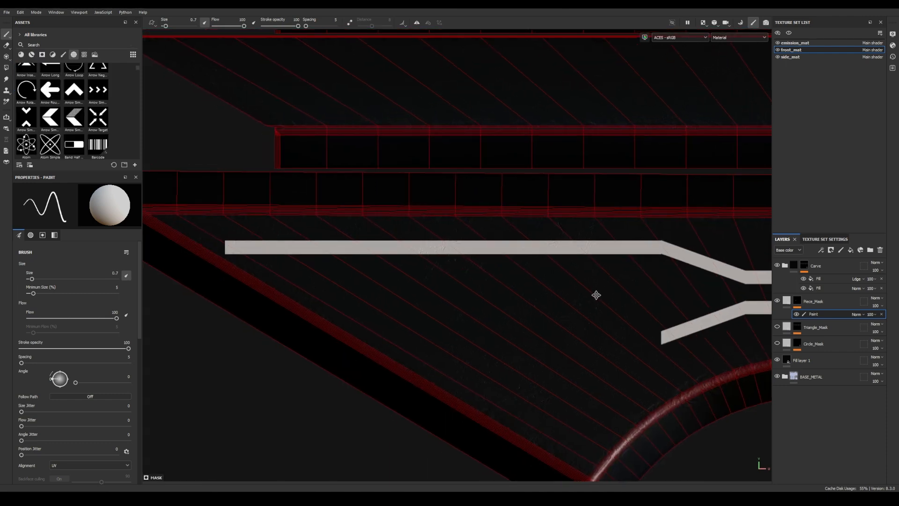
pyautogui.keyDown('alt'); pyautogui.moveTo(594, 295); pyautogui.dragTo(663, 290); pyautogui.keyUp('alt')
pyautogui.keyDown('alt'); pyautogui.moveTo(662, 290); pyautogui.dragTo(672, 290, button='right'); pyautogui.keyUp('alt')
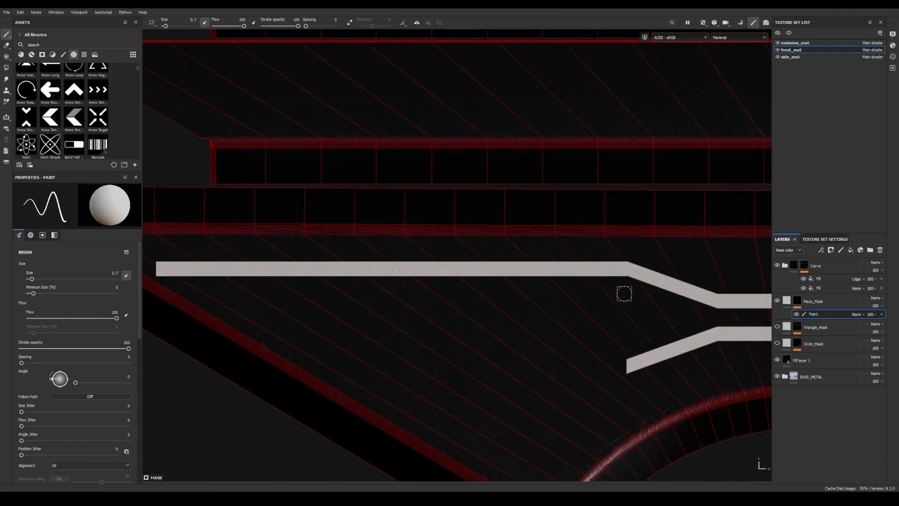
pyautogui.hotkey('ctrl', 'z')
pyautogui.hotkey('ctrl', 'z')
# Set the brush size to 0.65 to match the thickness of the stamped upper arm.
pyautogui.keyDown('alt'); pyautogui.moveTo(601, 269); pyautogui.dragTo(825, 249, button='right'); pyautogui.keyUp('alt')
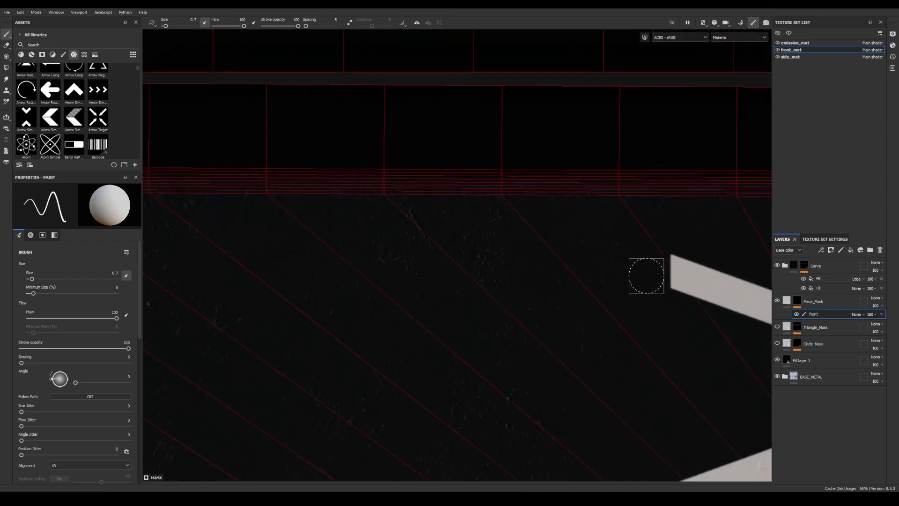
pyautogui.press('[')
pyautogui.press(']')
pyautogui.press('[')
pyautogui.click(116, 273)
pyautogui.write('0')
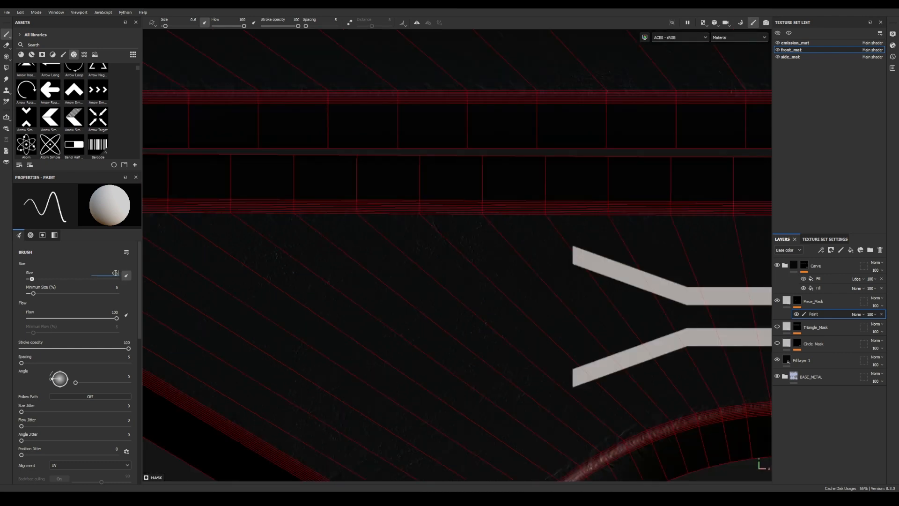
# Paint a straight horizontal line from the upper arm's open end to near the UV piece's pointed tip.
pyautogui.keyDown('alt'); pyautogui.moveTo(577, 254); pyautogui.dragTo(699, 249, button='middle'); pyautogui.keyUp('alt')
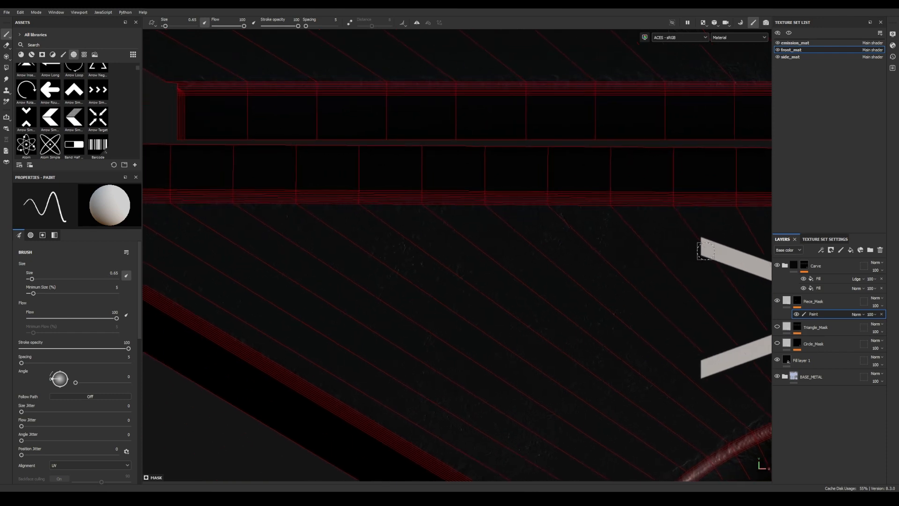
pyautogui.keyDown('alt'); pyautogui.moveTo(700, 248); pyautogui.dragTo(680, 248, button='right'); pyautogui.keyUp('alt')
pyautogui.click(693, 246)
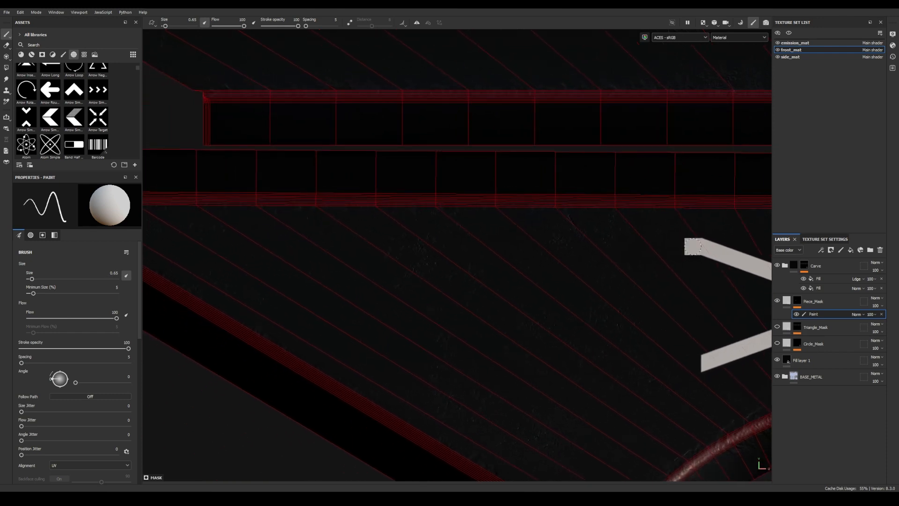
pyautogui.keyDown('shift'); pyautogui.click(162, 247); pyautogui.keyUp('shift')
pyautogui.keyDown('alt'); pyautogui.moveTo(377, 296); pyautogui.dragTo(403, 269, button='middle'); pyautogui.keyUp('alt')
pyautogui.scroll(-1, 342, 264)
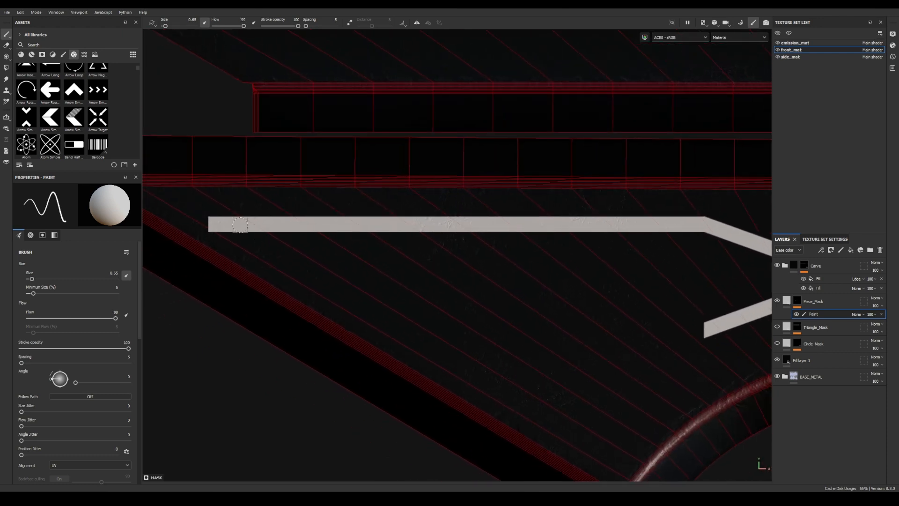
# Rotate the square brush to an angle of 33 to match the UV piece's slanted outer edge.
pyautogui.keyDown('alt'); pyautogui.moveTo(301, 252); pyautogui.dragTo(365, 290, button='middle'); pyautogui.keyUp('alt')
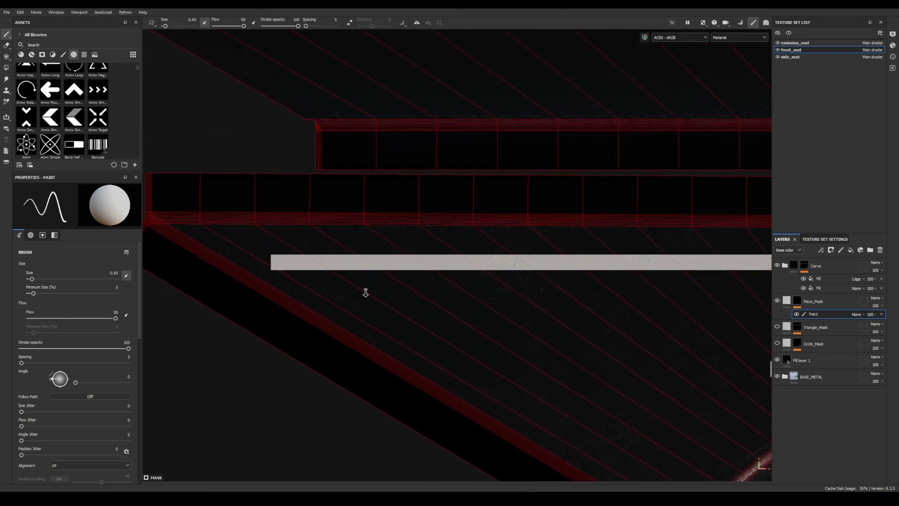
pyautogui.keyDown('alt'); pyautogui.moveTo(366, 291); pyautogui.dragTo(554, 297, button='right'); pyautogui.keyUp('alt')
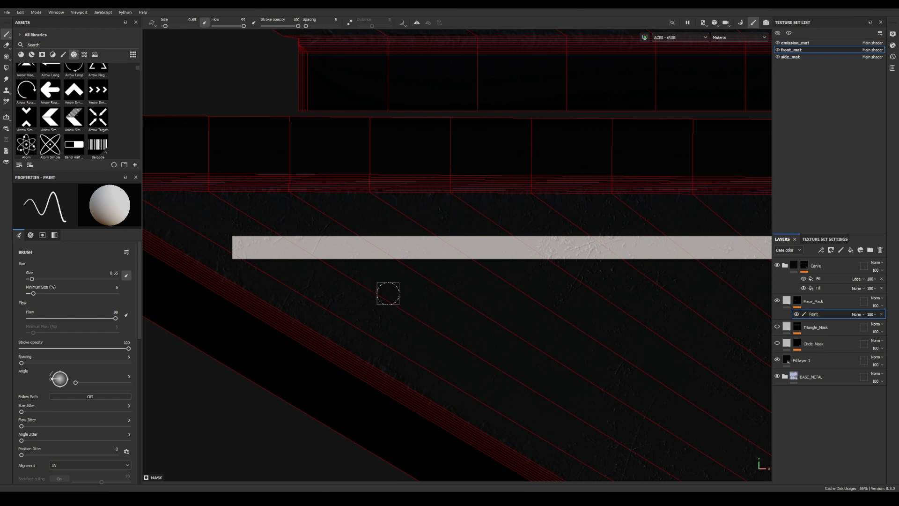
pyautogui.moveTo(389, 294)
pyautogui.keyDown('ctrl'); pyautogui.mouseDown()
pyautogui.moveTo(375, 246)
pyautogui.moveTo(381, 297)
pyautogui.moveTo(388, 249)
pyautogui.moveTo(395, 276)
pyautogui.mouseUp(); pyautogui.keyUp('ctrl')
pyautogui.keyDown('alt'); pyautogui.moveTo(417, 293); pyautogui.dragTo(336, 247, button='middle'); pyautogui.keyUp('alt')
pyautogui.keyDown('alt'); pyautogui.moveTo(493, 277); pyautogui.dragTo(255, 274, button='right'); pyautogui.keyUp('alt')
pyautogui.keyDown('alt'); pyautogui.moveTo(324, 252); pyautogui.dragTo(347, 283, button='middle'); pyautogui.keyUp('alt')
pyautogui.scroll(1, 363, 305)
pyautogui.scroll(1, 364, 305)
pyautogui.scroll(1, 357, 279)
pyautogui.keyDown('ctrl'); pyautogui.moveTo(420, 288); pyautogui.dragTo(420, 289); pyautogui.keyUp('ctrl')
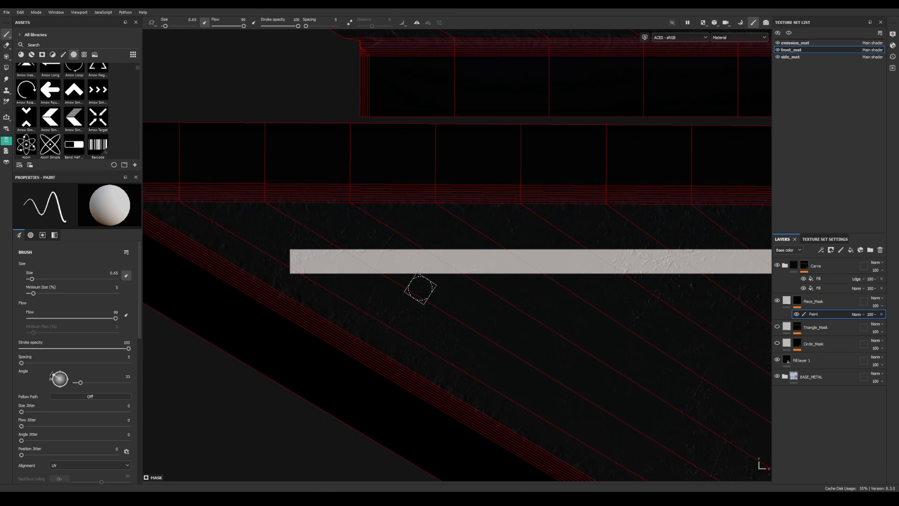
# Paint a straight diagonal line parallel to the slanted edge, from the horizontal line's outer end down toward the arch.
pyautogui.scroll(-1, 421, 289)
pyautogui.keyDown('alt'); pyautogui.moveTo(403, 288); pyautogui.dragTo(243, 207, button='middle'); pyautogui.keyUp('alt')
pyautogui.click(242, 206)
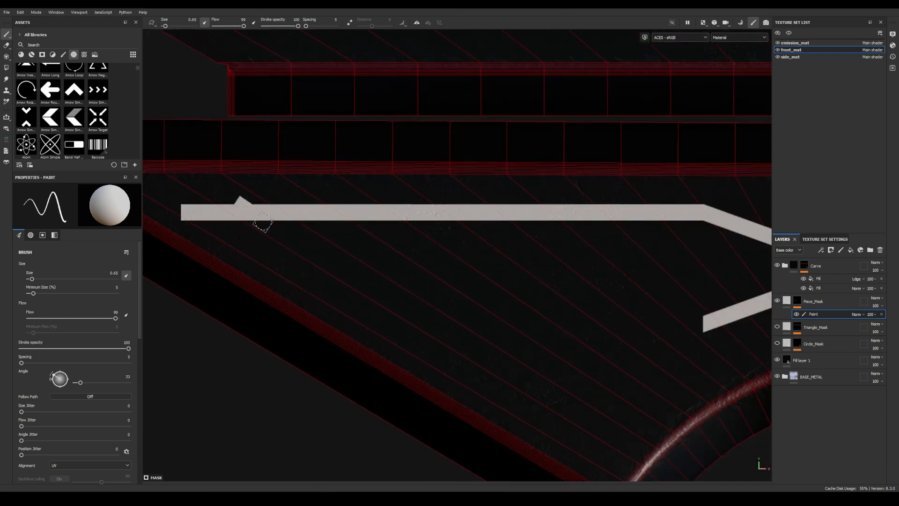
pyautogui.press('shift')
pyautogui.keyDown('shift'); pyautogui.click(607, 429); pyautogui.keyUp('shift')
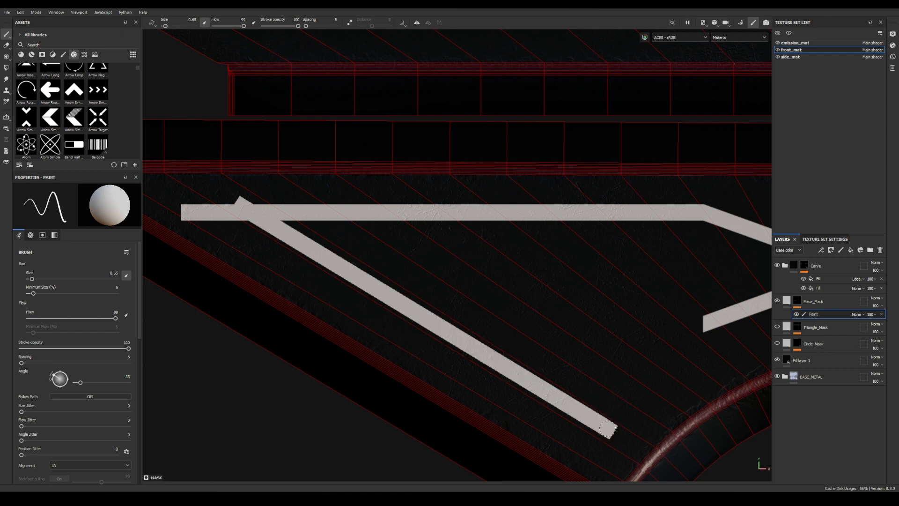
# Rotate the brush toward the remaining gap and paint a straight line from the lower arm's open end to the diagonal line.
pyautogui.keyDown('alt'); pyautogui.moveTo(614, 378); pyautogui.dragTo(453, 330, button='middle'); pyautogui.keyUp('alt')
pyautogui.scroll(3, 452, 297)
pyautogui.moveTo(528, 302)
pyautogui.keyDown('alt'); pyautogui.mouseDown(button='middle')
pyautogui.moveTo(555, 294)
pyautogui.moveTo(535, 273)
pyautogui.mouseUp(button='middle'); pyautogui.keyUp('alt')
pyautogui.keyDown('alt'); pyautogui.moveTo(535, 273); pyautogui.dragTo(638, 261, button='right'); pyautogui.keyUp('alt')
pyautogui.keyDown('ctrl'); pyautogui.moveTo(561, 251); pyautogui.dragTo(568, 238); pyautogui.keyUp('ctrl')
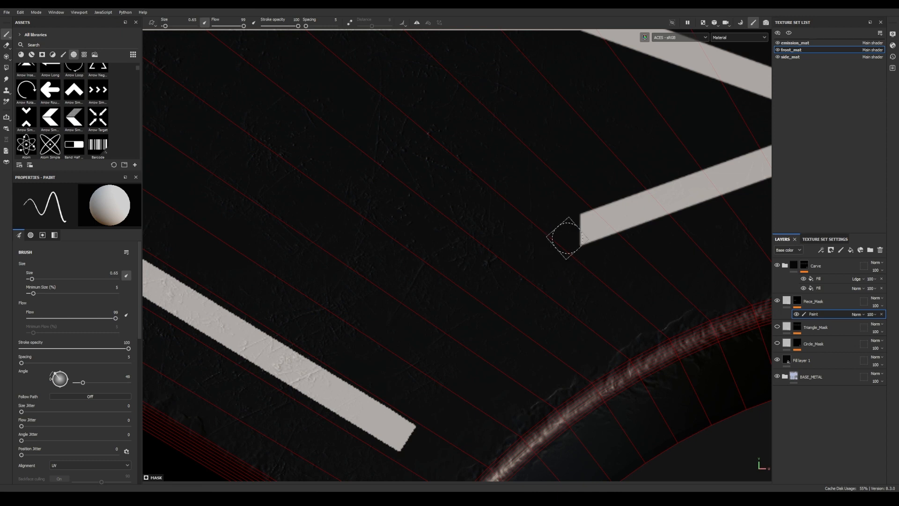
pyautogui.click(567, 237)
pyautogui.keyDown('shift'); pyautogui.click(364, 399); pyautogui.keyUp('shift')
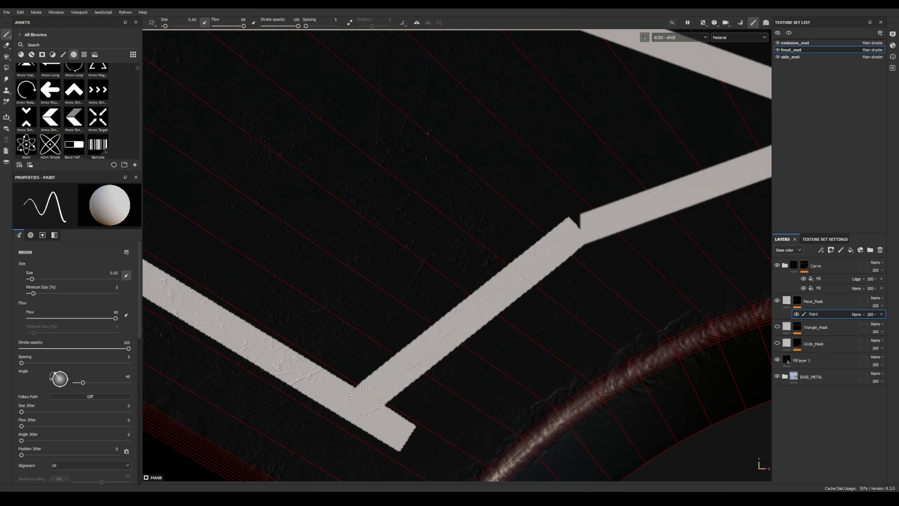
# Set the brush angle to 0, swap to black, and erase the diagonal's overhang above the horizontal line.
pyautogui.keyDown('alt'); pyautogui.moveTo(468, 350); pyautogui.dragTo(507, 355, button='middle'); pyautogui.keyUp('alt')
pyautogui.keyDown('alt'); pyautogui.moveTo(507, 356); pyautogui.dragTo(202, 349, button='right'); pyautogui.keyUp('alt')
pyautogui.moveTo(504, 345)
pyautogui.keyDown('alt'); pyautogui.mouseDown(button='middle')
pyautogui.moveTo(614, 354)
pyautogui.moveTo(508, 337)
pyautogui.mouseUp(button='middle'); pyautogui.keyUp('alt')
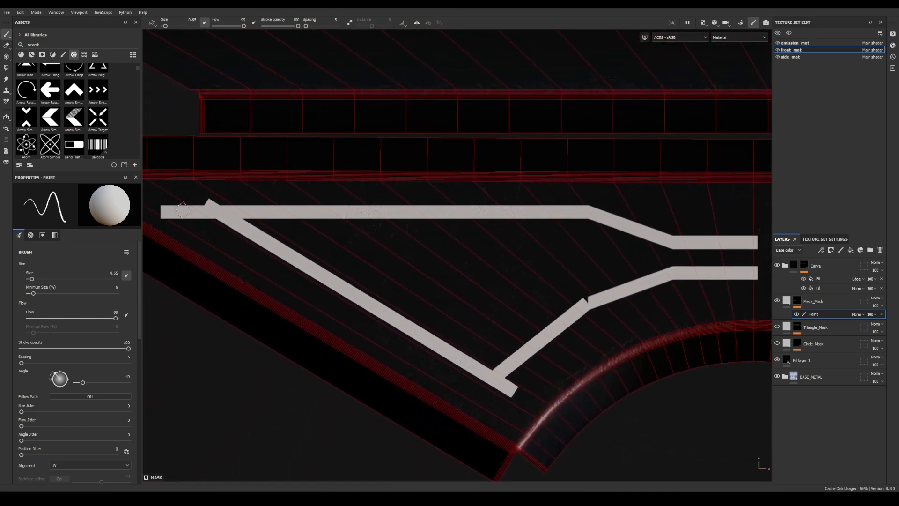
pyautogui.keyDown('alt'); pyautogui.moveTo(576, 304); pyautogui.dragTo(487, 288, button='middle'); pyautogui.keyUp('alt')
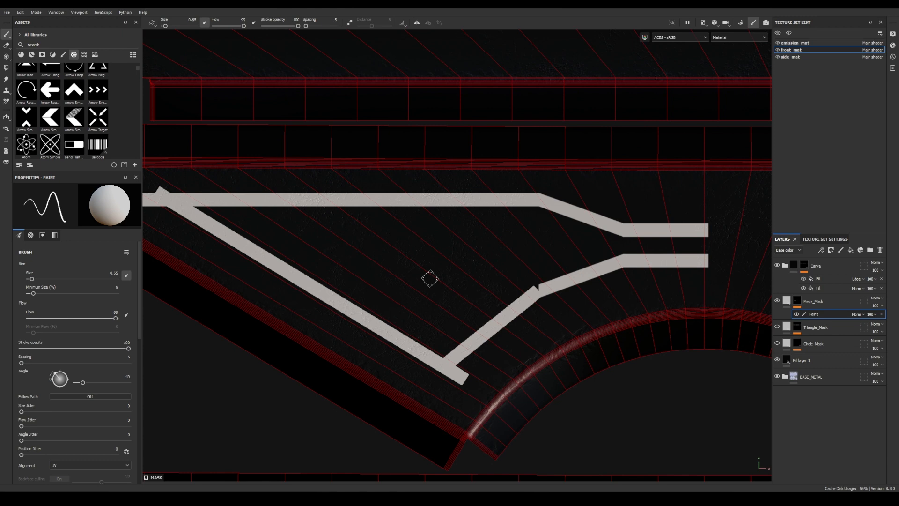
pyautogui.keyDown('alt'); pyautogui.moveTo(355, 285); pyautogui.dragTo(431, 299, button='right'); pyautogui.keyUp('alt')
pyautogui.keyDown('alt'); pyautogui.moveTo(282, 223); pyautogui.dragTo(796, 230, button='right'); pyautogui.keyUp('alt')
pyautogui.keyDown('alt'); pyautogui.moveTo(346, 215); pyautogui.dragTo(404, 284, button='middle'); pyautogui.keyUp('alt')
pyautogui.keyDown('alt'); pyautogui.moveTo(404, 284); pyautogui.dragTo(593, 282, button='right'); pyautogui.keyUp('alt')
pyautogui.click(123, 377)
pyautogui.write('0')
pyautogui.press('Return')
pyautogui.press('x')
pyautogui.moveTo(461, 287); pyautogui.dragTo(319, 289)
pyautogui.keyDown('alt'); pyautogui.moveTo(319, 289); pyautogui.dragTo(343, 223, button='middle'); pyautogui.keyUp('alt')
# Erase the overhanging line ends at the shape's outer tip and lower corner, rotating the black brush along each edge.
pyautogui.moveTo(483, 389)
pyautogui.keyDown('ctrl'); pyautogui.mouseDown()
pyautogui.moveTo(483, 379)
pyautogui.moveTo(194, 321)
pyautogui.mouseUp(); pyautogui.keyUp('ctrl')
pyautogui.keyDown('alt'); pyautogui.moveTo(193, 322); pyautogui.dragTo(154, 322, button='right'); pyautogui.keyUp('alt')
pyautogui.keyDown('alt'); pyautogui.moveTo(633, 422); pyautogui.dragTo(463, 287, button='middle'); pyautogui.keyUp('alt')
pyautogui.keyDown('alt'); pyautogui.moveTo(463, 287); pyautogui.dragTo(544, 267, button='right'); pyautogui.keyUp('alt')
pyautogui.moveTo(543, 267)
pyautogui.keyDown('ctrl'); pyautogui.mouseDown()
pyautogui.moveTo(544, 259)
pyautogui.moveTo(418, 367)
pyautogui.mouseUp(); pyautogui.keyUp('ctrl')
pyautogui.keyDown('alt'); pyautogui.moveTo(586, 197); pyautogui.dragTo(417, 367, button='middle'); pyautogui.keyUp('alt')
pyautogui.moveTo(768, 272)
pyautogui.keyDown('alt'); pyautogui.mouseDown(button='right')
pyautogui.moveTo(715, 271)
pyautogui.moveTo(768, 272)
pyautogui.mouseUp(button='right'); pyautogui.keyUp('alt')
# Swap to white and fill the notch where the lower arm meets the painted line, using brush size 0.41.
pyautogui.press('x')
pyautogui.keyDown('ctrl'); pyautogui.moveTo(529, 310); pyautogui.dragTo(518, 309, button='right'); pyautogui.keyUp('ctrl')
pyautogui.keyDown('ctrl'); pyautogui.moveTo(518, 309); pyautogui.dragTo(514, 291); pyautogui.keyUp('ctrl')
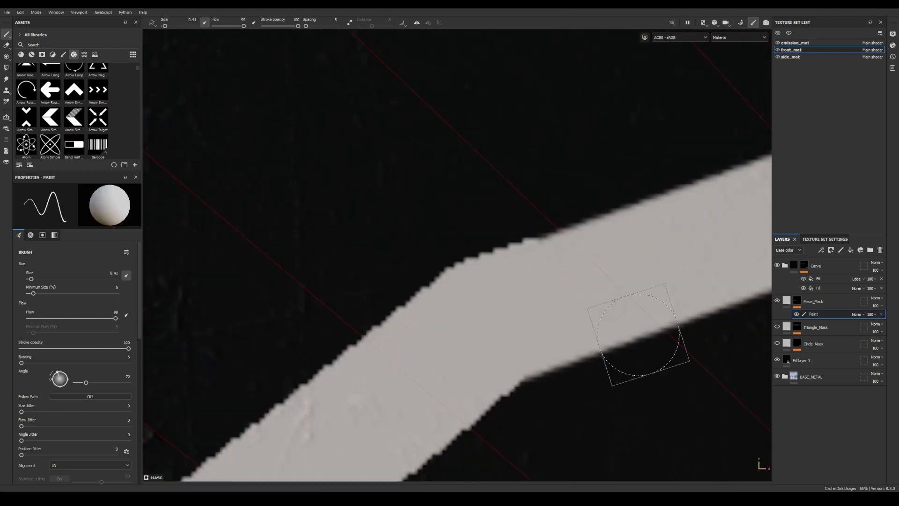
pyautogui.keyDown('alt'); pyautogui.moveTo(764, 407); pyautogui.dragTo(745, 407, button='right'); pyautogui.keyUp('alt')
pyautogui.keyDown('alt'); pyautogui.moveTo(743, 413); pyautogui.dragTo(722, 311, button='middle'); pyautogui.keyUp('alt')
# Swap back to black, rotate the brush, and trim the excess at the lower arm's joint.
pyautogui.press('x')
pyautogui.keyDown('ctrl'); pyautogui.moveTo(563, 318); pyautogui.dragTo(564, 328); pyautogui.keyUp('ctrl')
pyautogui.click(564, 328)
pyautogui.keyDown('alt'); pyautogui.moveTo(609, 305); pyautogui.dragTo(197, 300, button='right'); pyautogui.keyUp('alt')
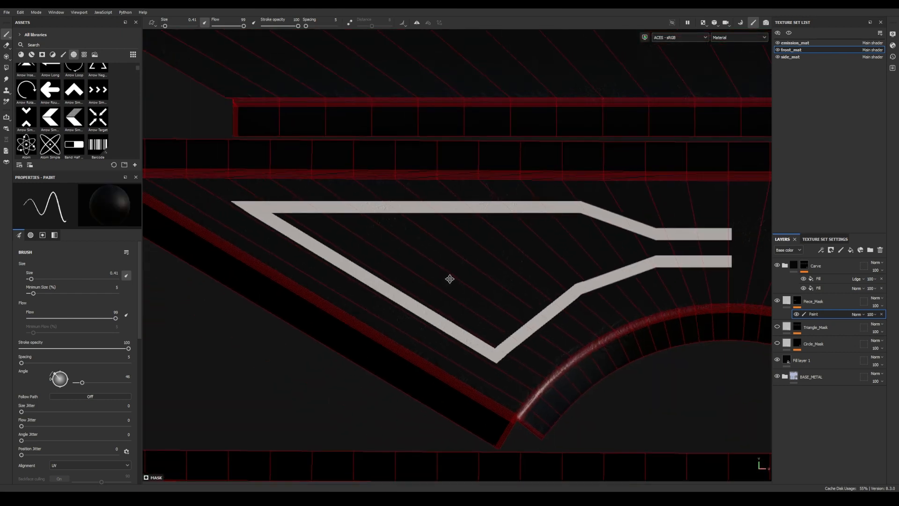
pyautogui.keyDown('alt'); pyautogui.moveTo(445, 279); pyautogui.dragTo(421, 309, button='middle'); pyautogui.keyUp('alt')
pyautogui.keyDown('alt'); pyautogui.moveTo(421, 309); pyautogui.dragTo(425, 300, button='right'); pyautogui.keyUp('alt')
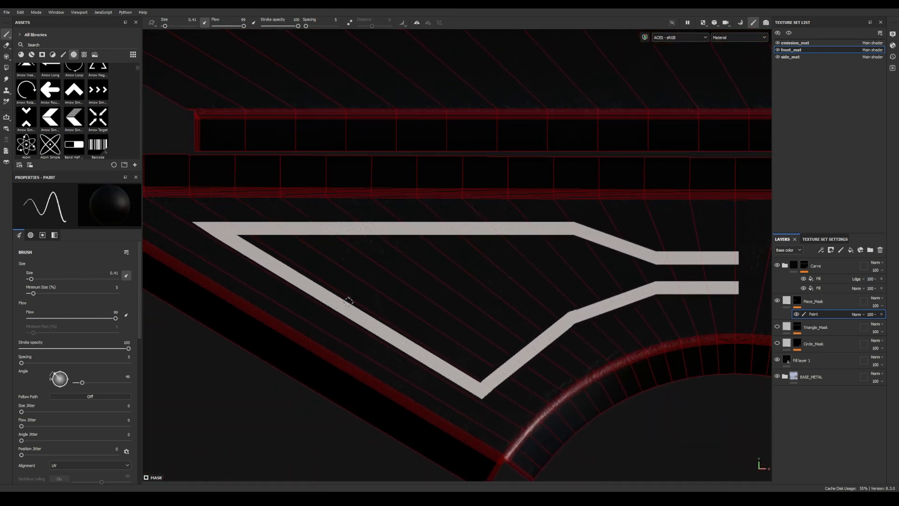
pyautogui.keyDown('alt'); pyautogui.moveTo(488, 287); pyautogui.dragTo(432, 274, button='middle'); pyautogui.keyUp('alt')
# Add a filter above the Piece_Mask paint effect and assign the Mirror filter to it.
pyautogui.click(821, 249)
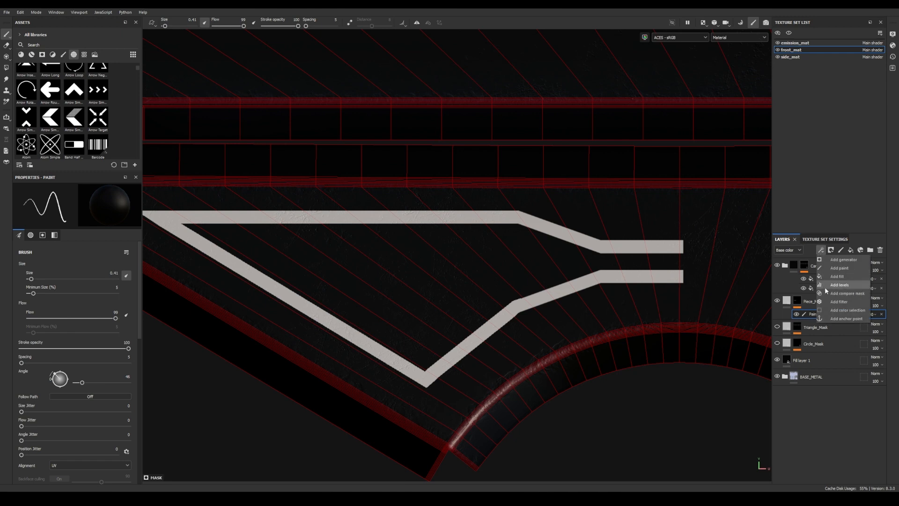
pyautogui.click(831, 302)
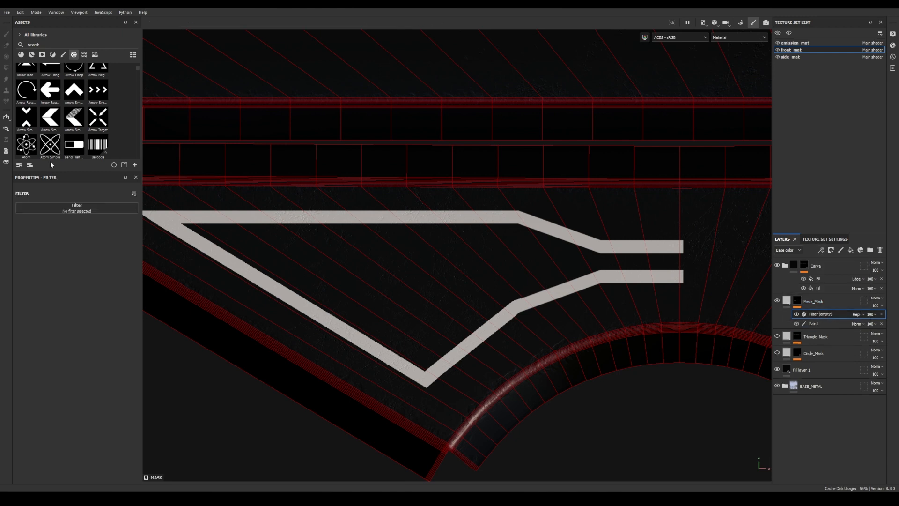
pyautogui.click(70, 212)
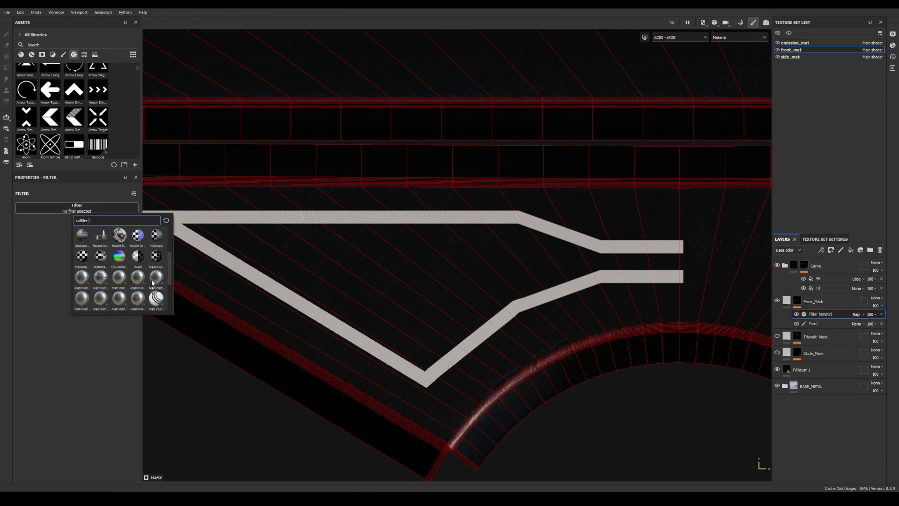
pyautogui.moveTo(169, 261); pyautogui.dragTo(156, 284)
pyautogui.click(156, 282)
# Set the Mirror filter's Axis X offset to 0.367 so the painted shape is mirrored across the UV piece's centre.
pyautogui.scroll(-6, 511, 289)
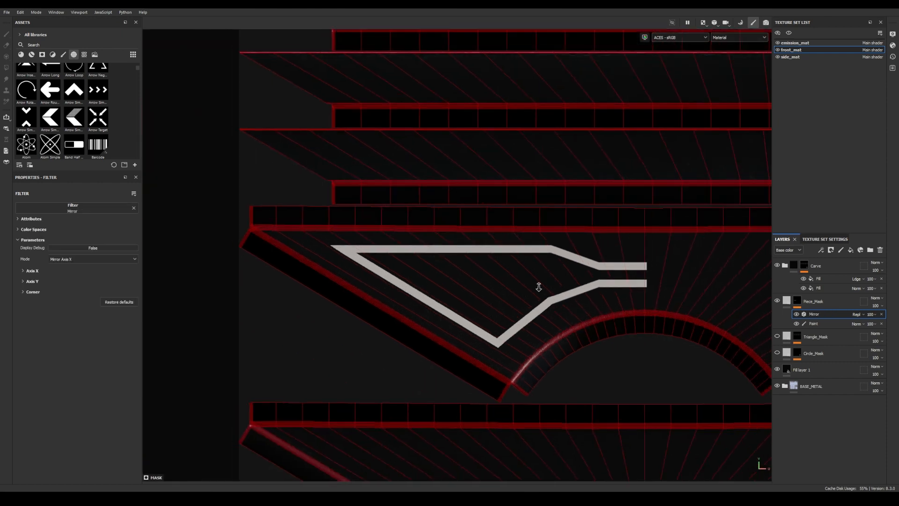
pyautogui.moveTo(471, 270); pyautogui.dragTo(320, 283, button='middle')
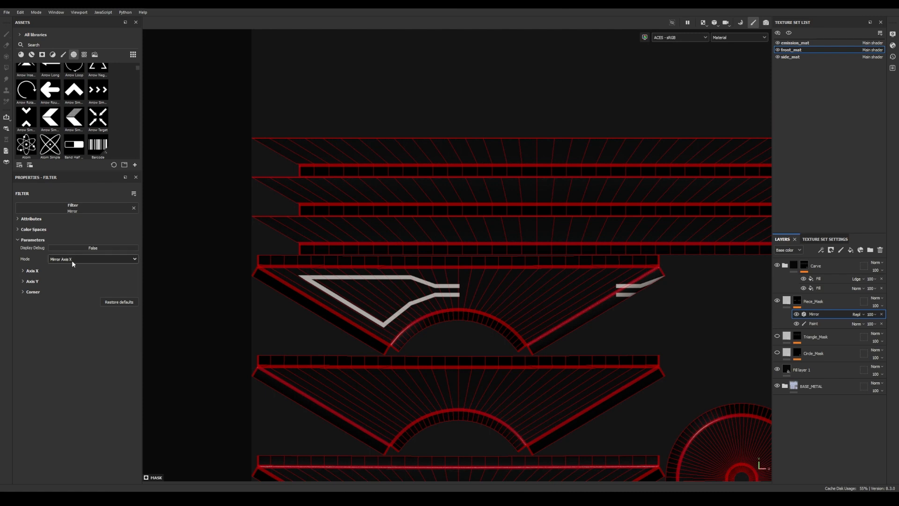
pyautogui.click(24, 272)
pyautogui.moveTo(82, 285); pyautogui.dragTo(68, 285)
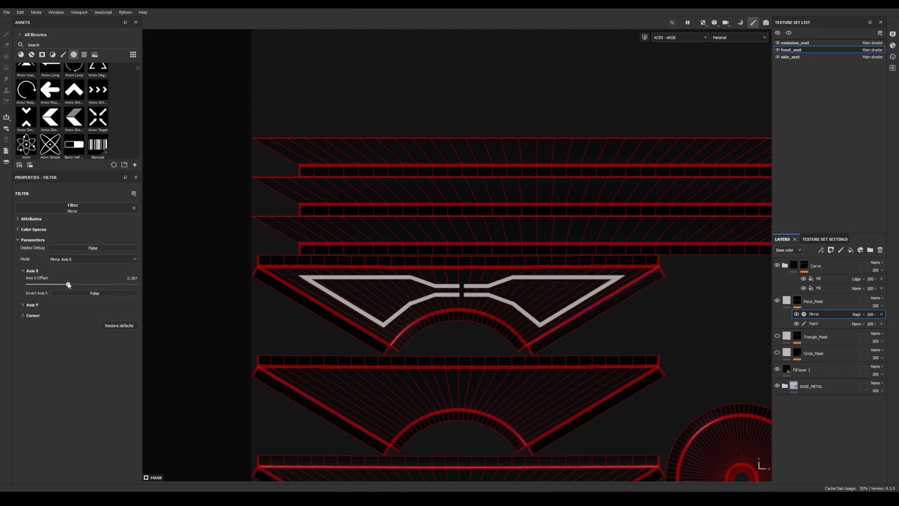
pyautogui.scroll(5, 423, 278)
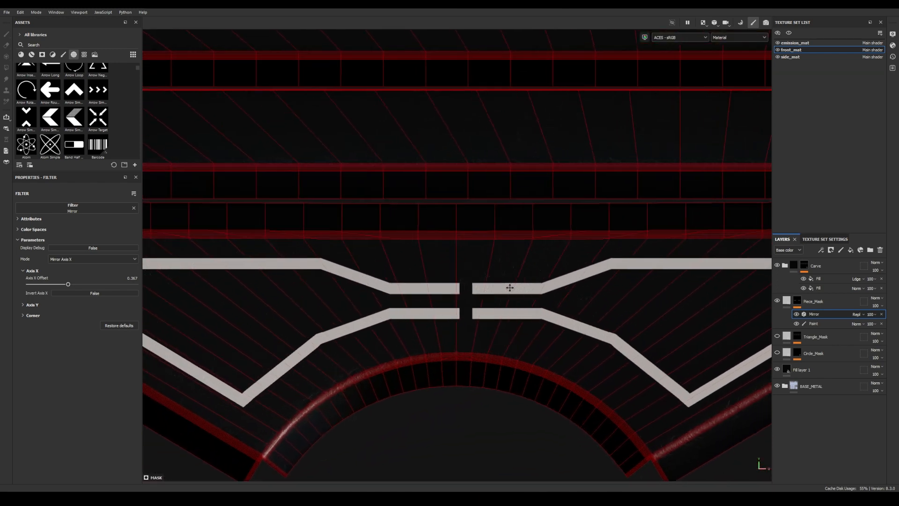
# Fine-tune the Mirror filter's Axis X offset to 0.36 so the two outline halves join at the UV piece's centre.
pyautogui.moveTo(67, 285); pyautogui.dragTo(67, 285)
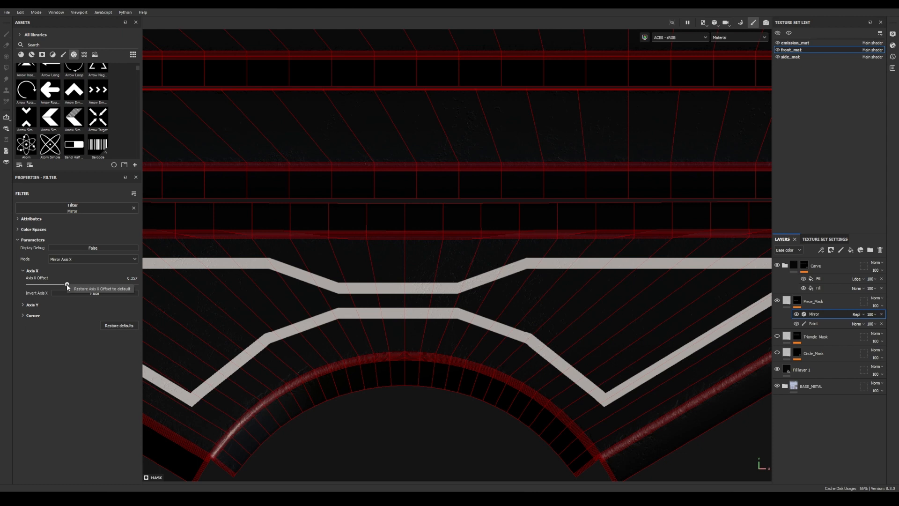
pyautogui.scroll(-4, 506, 315)
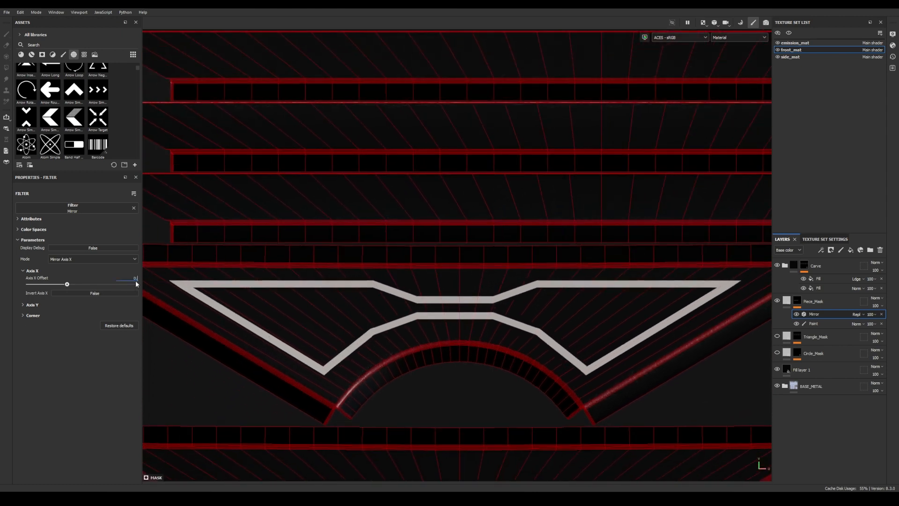
pyautogui.write('8')
pyautogui.press('Return')
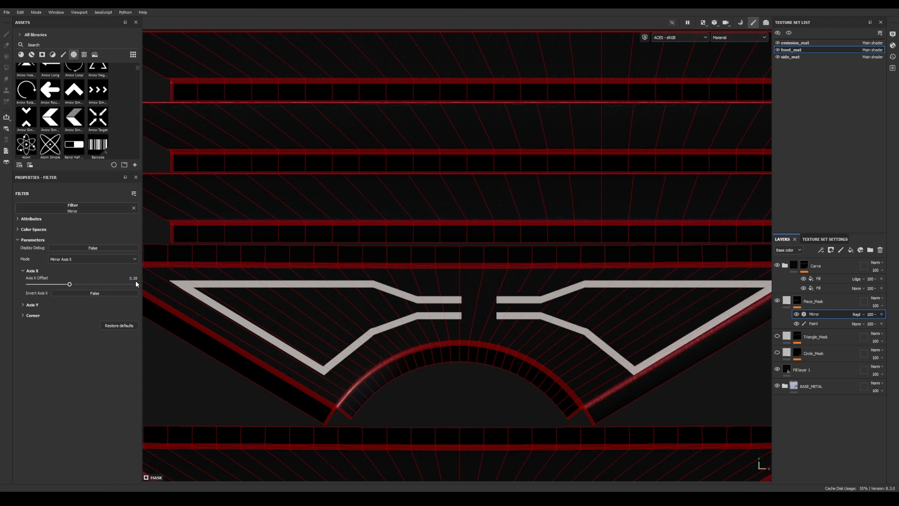
pyautogui.click(133, 279)
pyautogui.write('0.37')
pyautogui.press('Return')
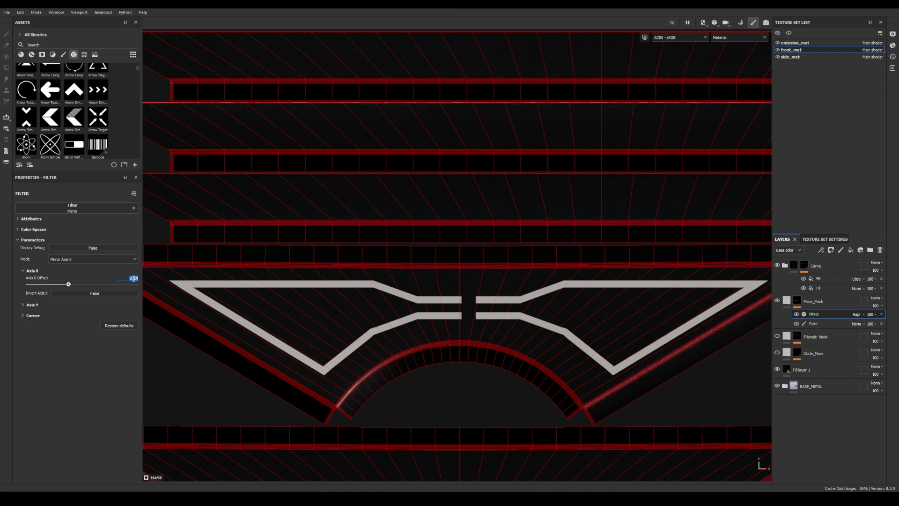
pyautogui.press('Return')
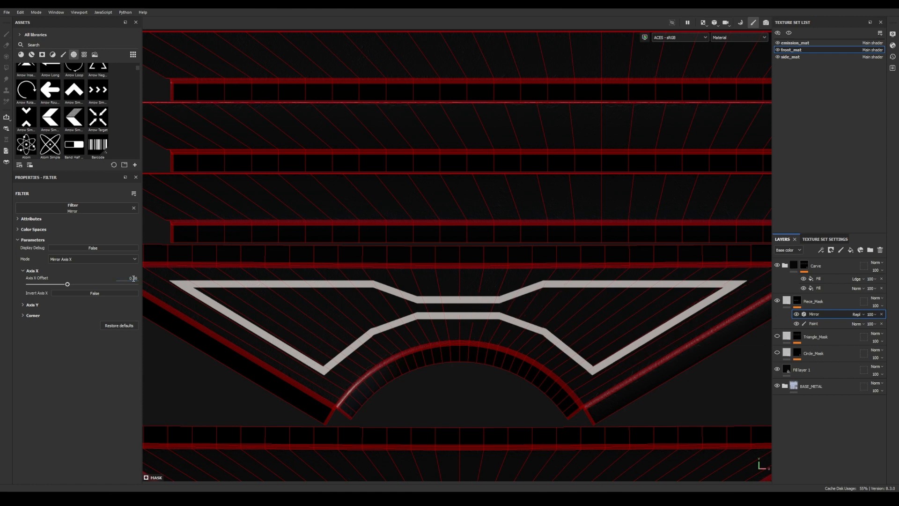
# Add another filter above the Mirror filter in the Piece_Mask effects and open the list of available filters for it.
pyautogui.keyDown('alt'); pyautogui.moveTo(633, 299); pyautogui.dragTo(596, 365, button='right'); pyautogui.keyUp('alt')
pyautogui.keyDown('alt'); pyautogui.moveTo(597, 364); pyautogui.dragTo(556, 313, button='middle'); pyautogui.keyUp('alt')
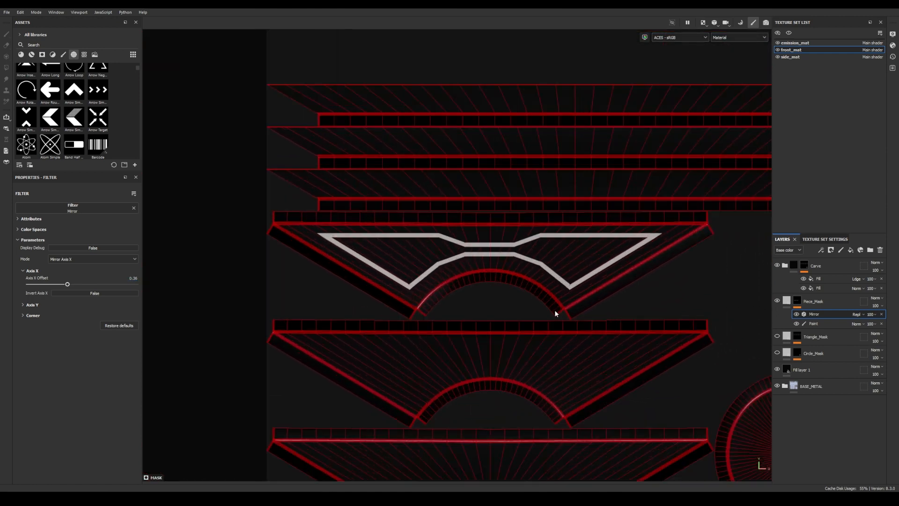
pyautogui.click(822, 250)
pyautogui.click(835, 305)
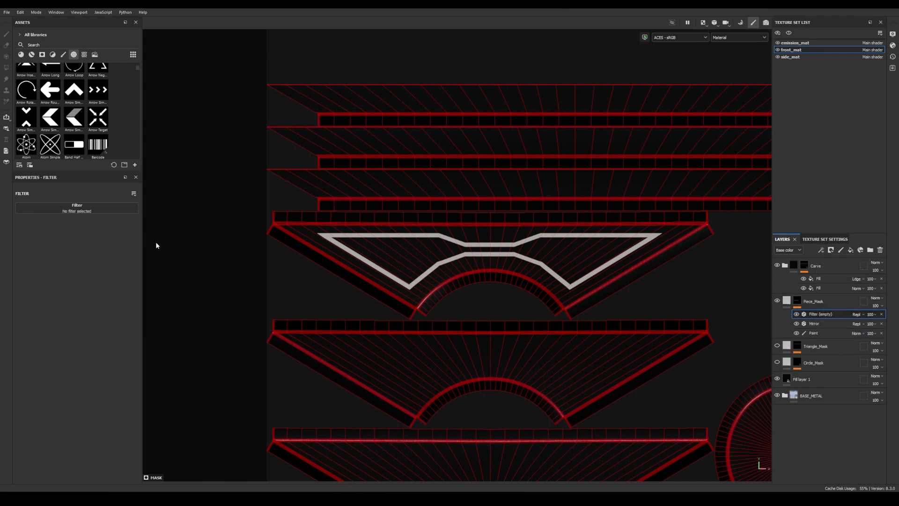
pyautogui.click(76, 208)
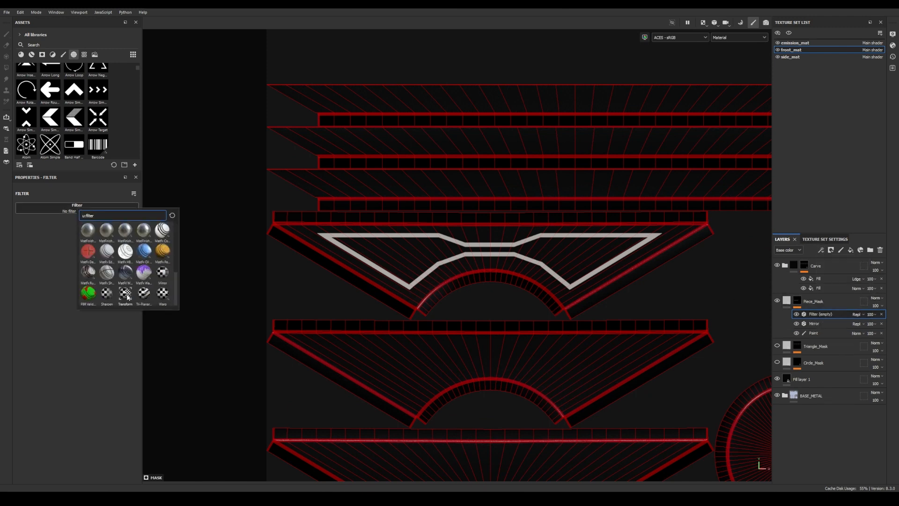
# Apply the Transform filter to Piece_Mask's mask with a vertical offset of -0.18 and blend it as Linear Dodge.
pyautogui.click(126, 294)
pyautogui.moveTo(81, 307); pyautogui.dragTo(69, 305)
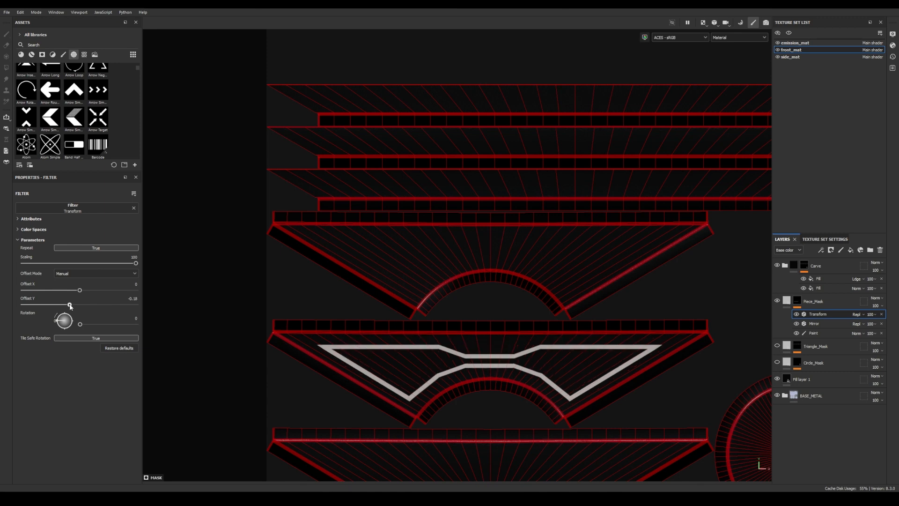
pyautogui.click(857, 314)
pyautogui.click(872, 167)
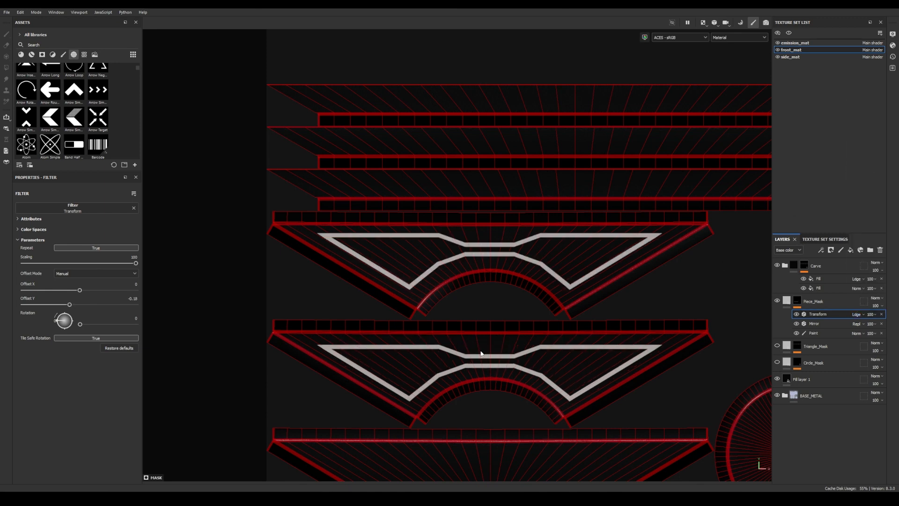
# Duplicate the Transform filter in Piece_Mask to repeat the line pattern on the lowest UV piece.
pyautogui.moveTo(470, 316); pyautogui.dragTo(459, 251, button='middle')
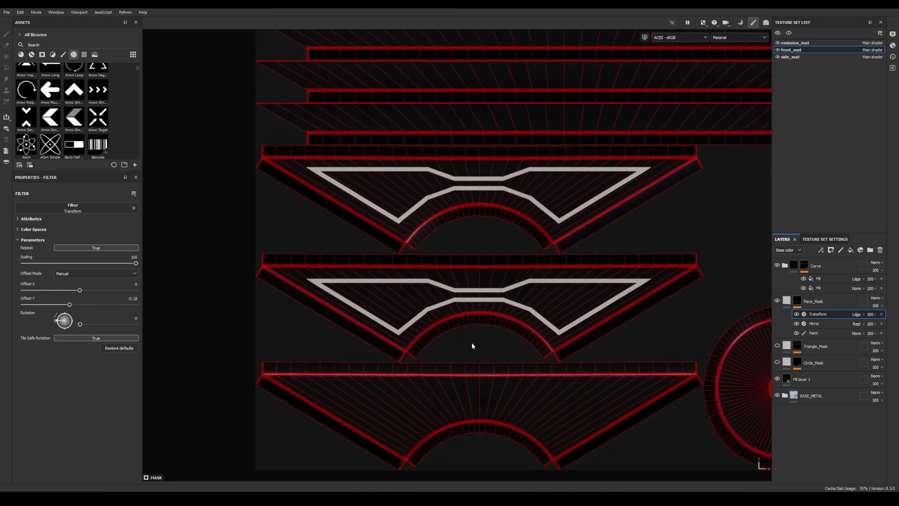
pyautogui.moveTo(472, 346); pyautogui.dragTo(480, 275, button='middle')
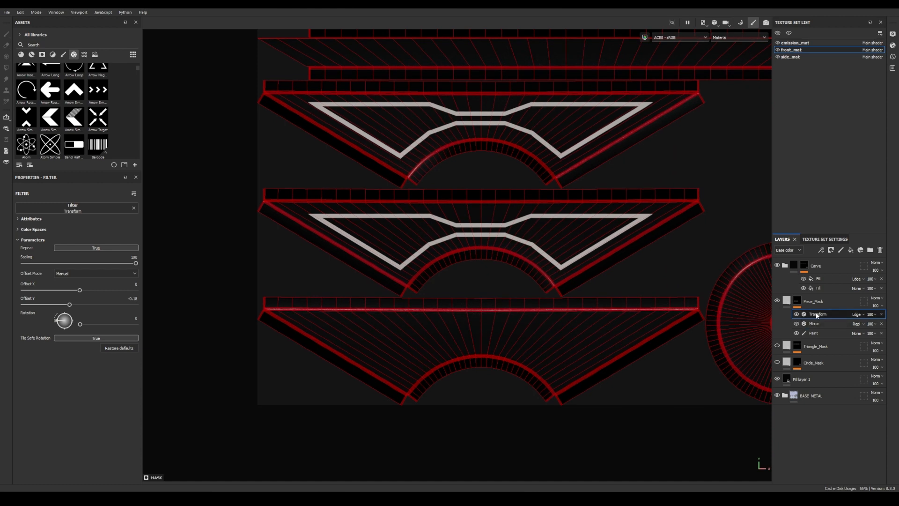
pyautogui.hotkey('ctrl', 'd')
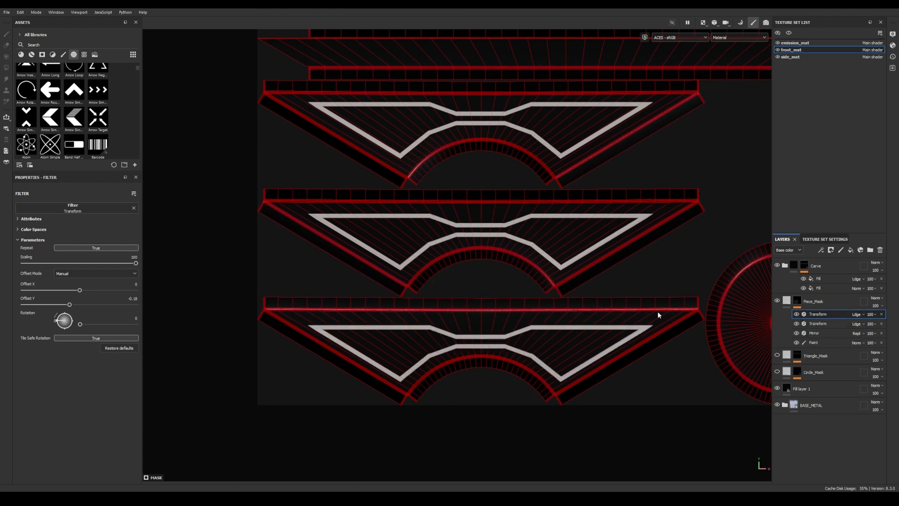
# Set the lower Transform filter's Offset Y to -0.16.
pyautogui.click(820, 323)
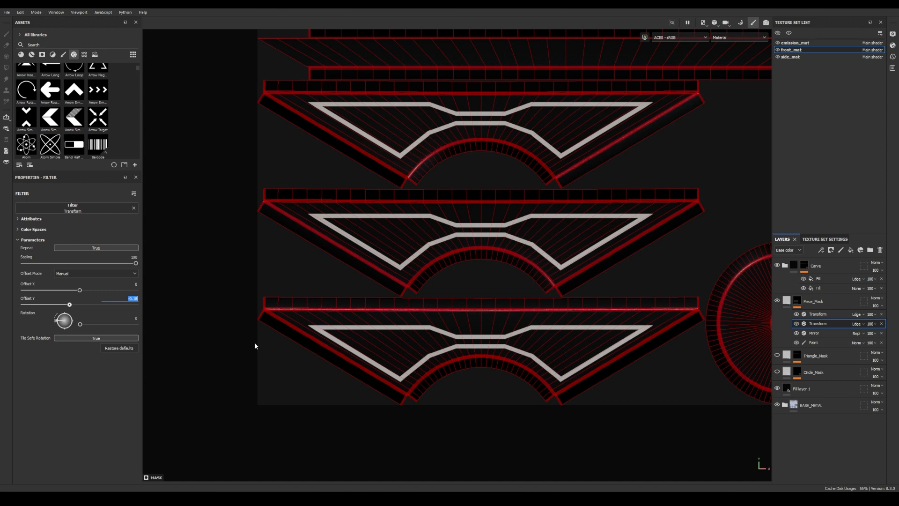
pyautogui.press('BackSpace')
pyautogui.write('-0.16')
pyautogui.press('Return')
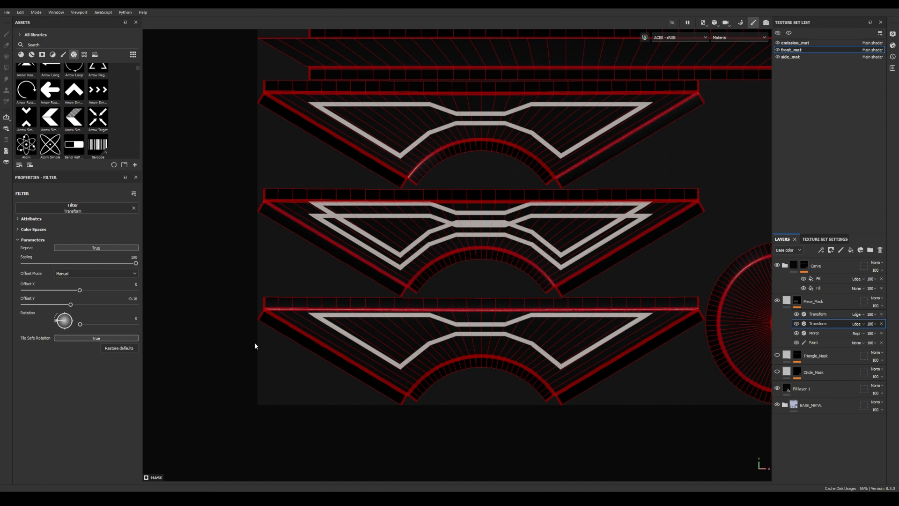
# Hide the upper Transform filter and set the lower one's Offset Y to -0.175.
pyautogui.click(796, 315)
pyautogui.click(136, 297)
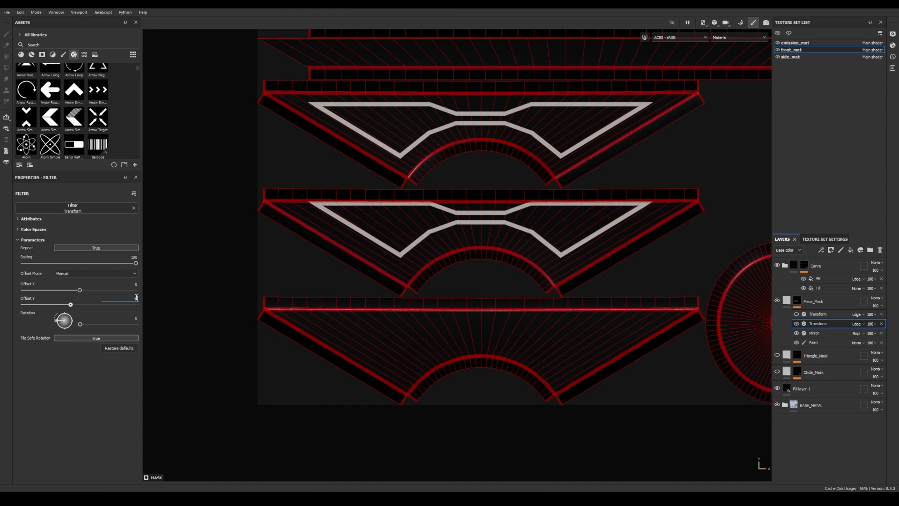
pyautogui.press('Return')
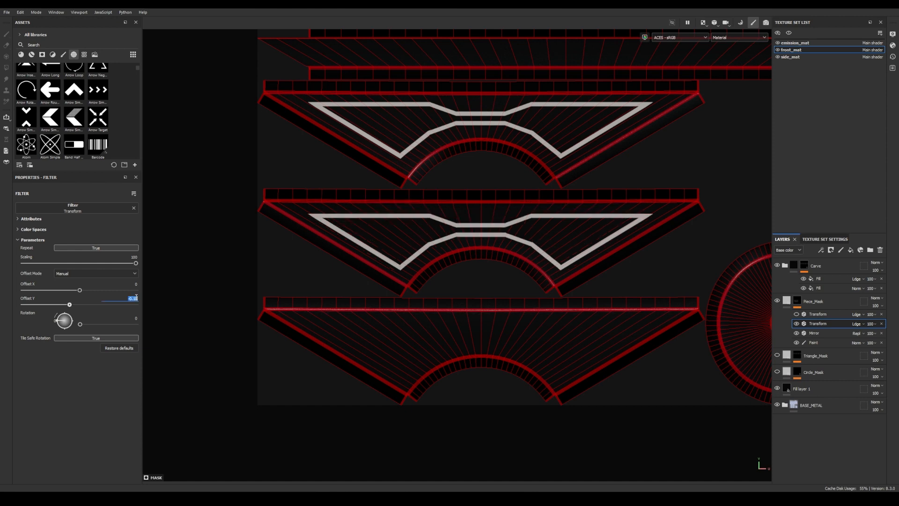
pyautogui.press('Return')
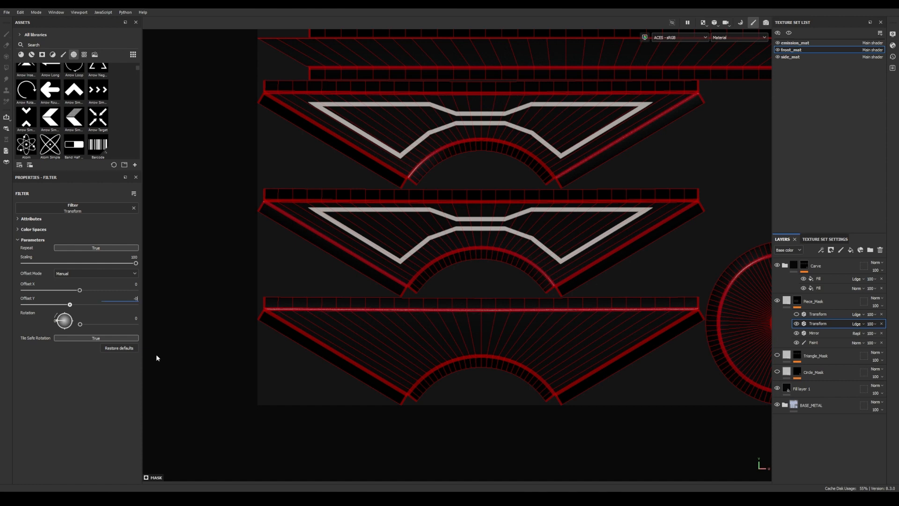
pyautogui.write('175')
pyautogui.press('Return')
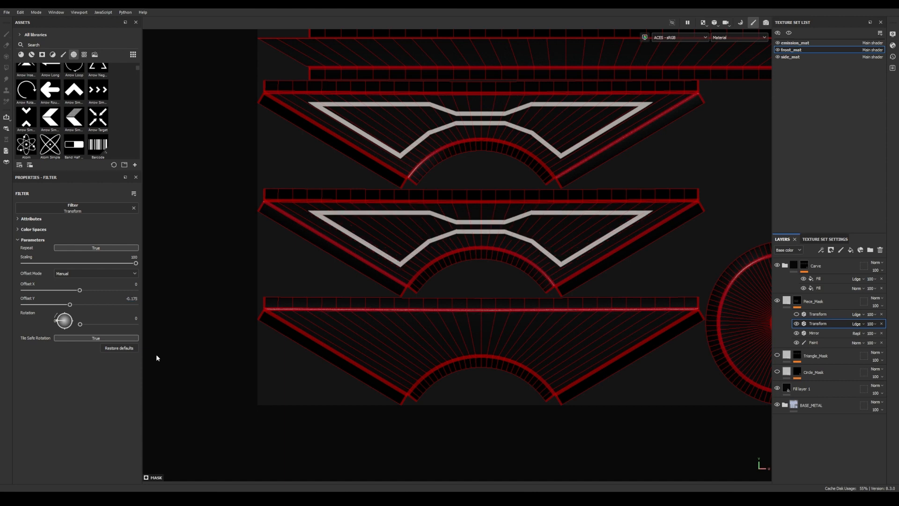
# Replace the hidden Transform filter with a duplicate of the adjusted one with the -0.175 offset.
pyautogui.click(882, 316)
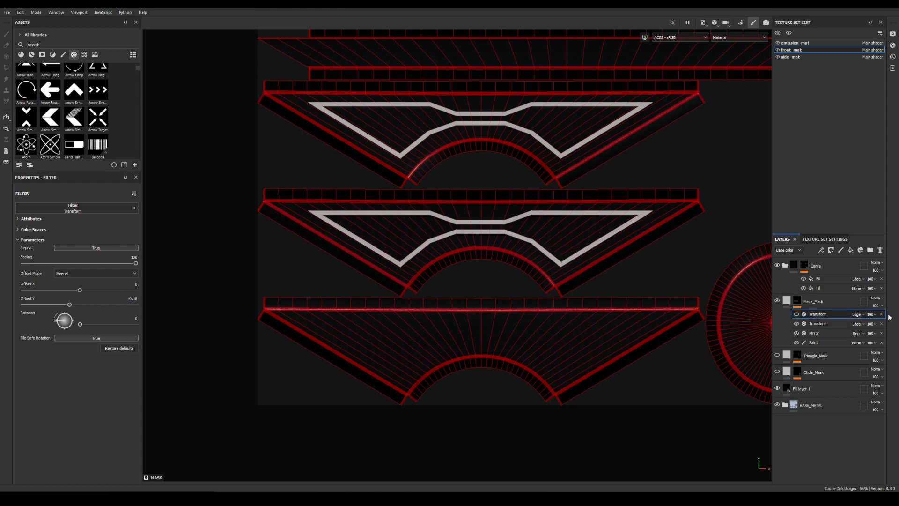
pyautogui.click(882, 314)
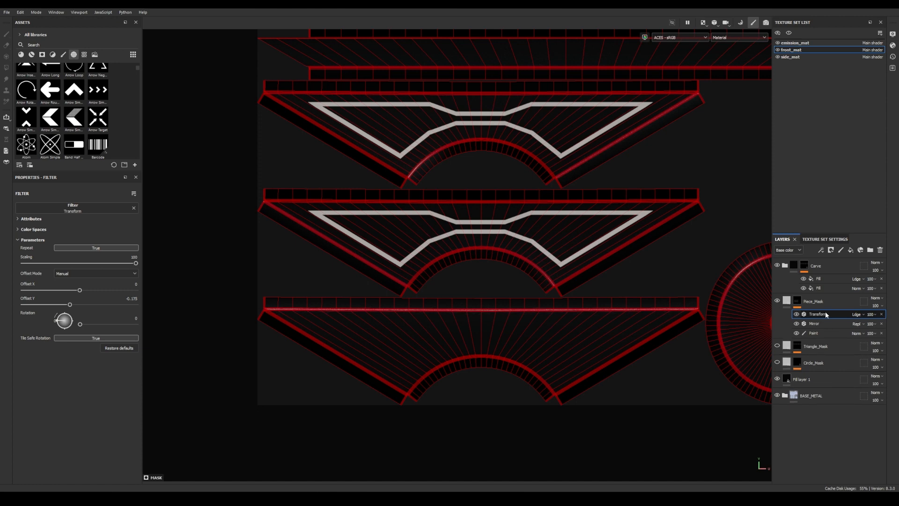
pyautogui.hotkey('ctrl', 'z')
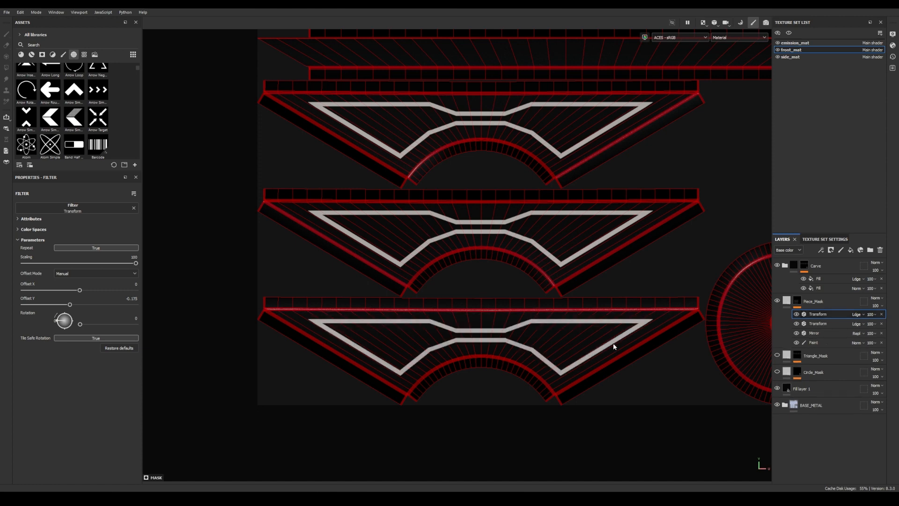
# Add an anchor point above the effects in Piece_Mask's mask and hide the Piece_Mask layer.
pyautogui.scroll(-3, 613, 347)
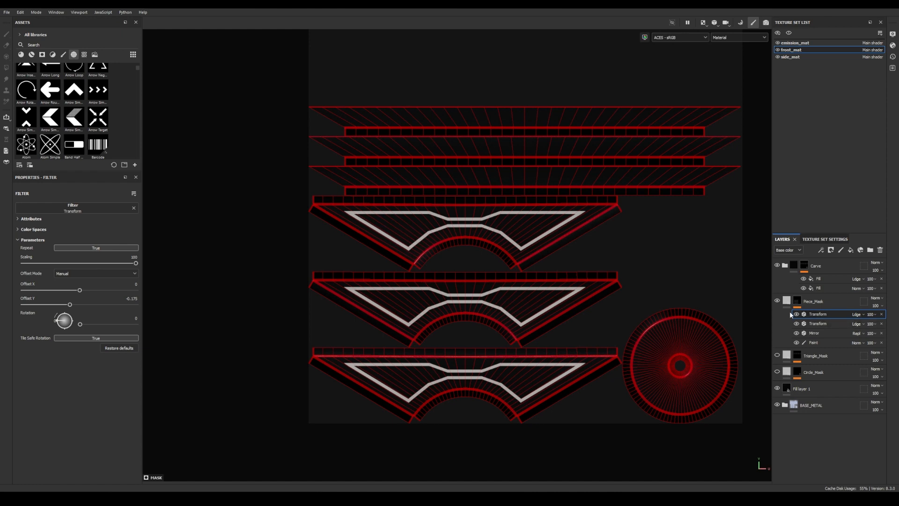
pyautogui.click(822, 249)
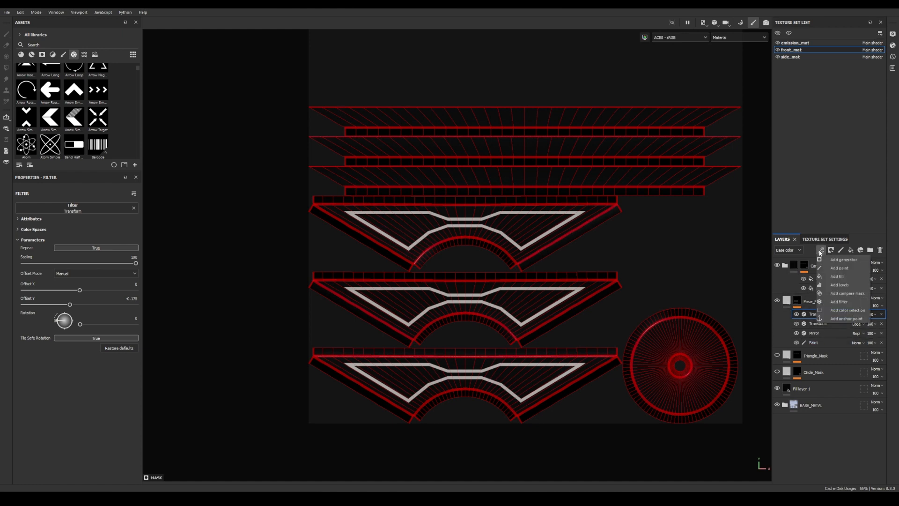
pyautogui.click(837, 319)
pyautogui.click(95, 203)
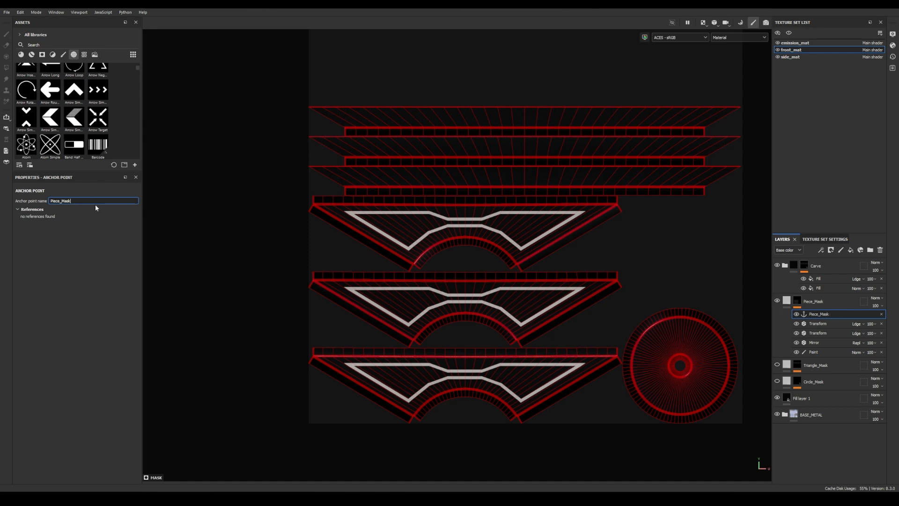
pyautogui.click(777, 302)
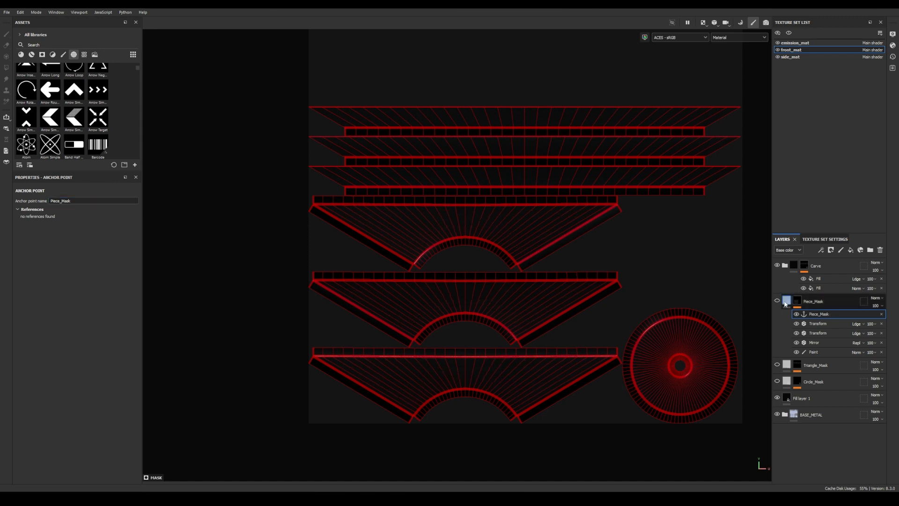
pyautogui.click(785, 302)
# Add a fill to the Carve folder's mask, using the Piece_Mask anchor point as grayscale source and Linear Dodge blending.
pyautogui.click(804, 266)
pyautogui.click(821, 250)
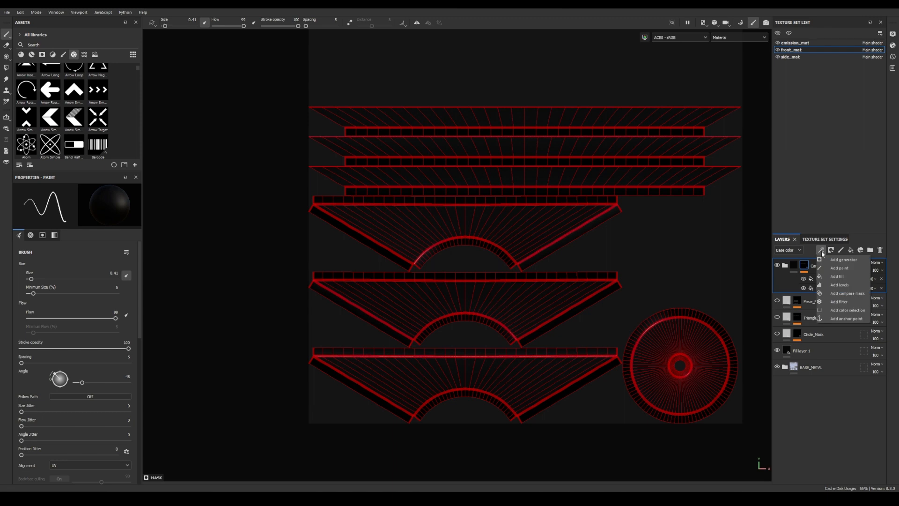
pyautogui.click(837, 276)
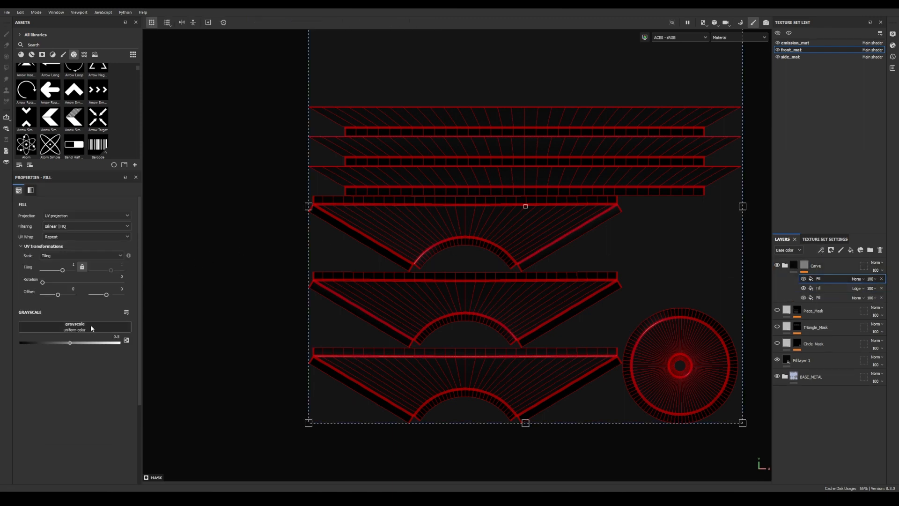
pyautogui.click(92, 329)
pyautogui.click(141, 332)
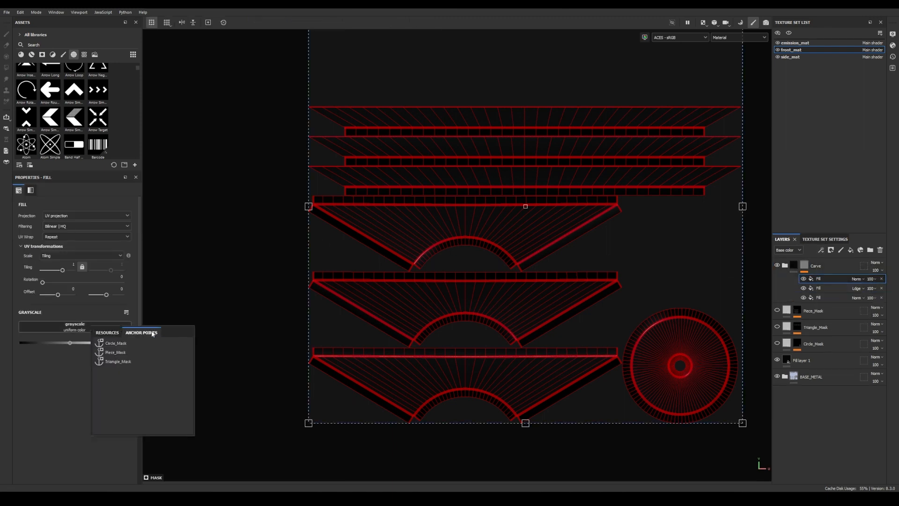
pyautogui.click(116, 353)
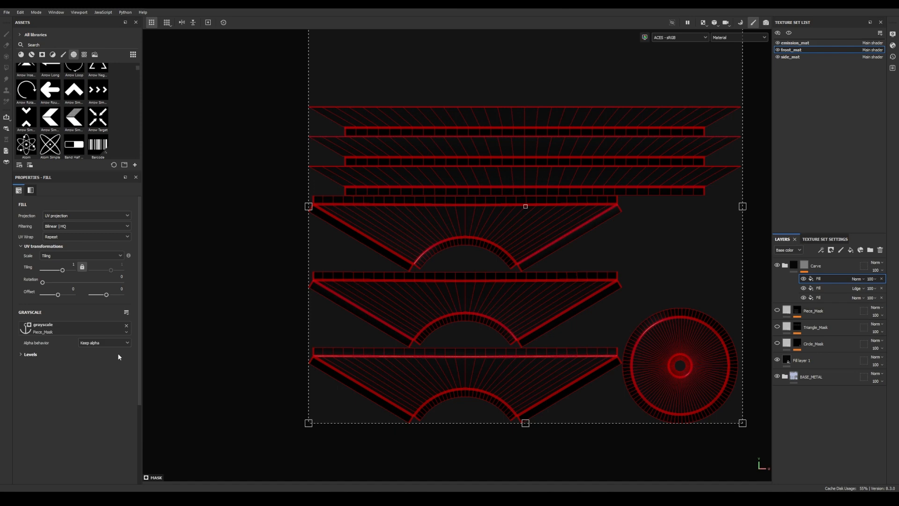
pyautogui.click(857, 279)
pyautogui.click(861, 129)
# Switch to the 3D-only view and delete the black Fill layer 1 covering the metal.
pyautogui.click(703, 23)
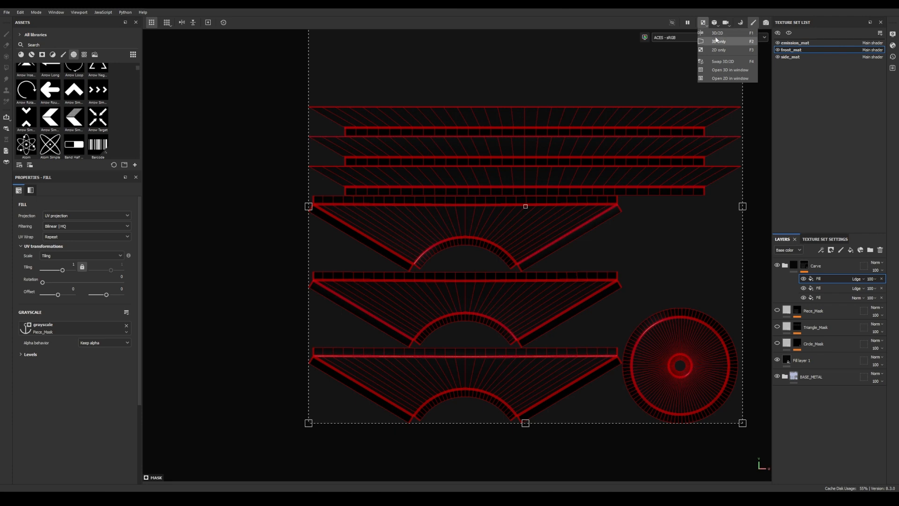
pyautogui.click(778, 361)
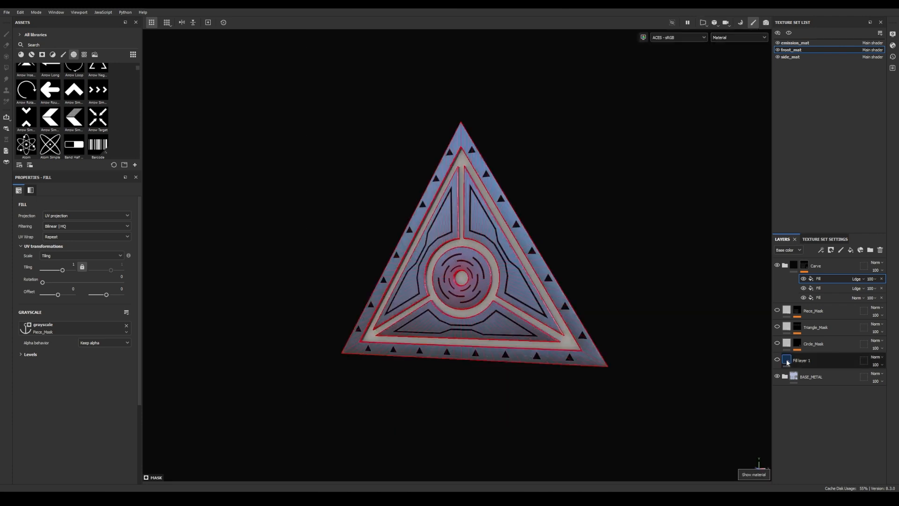
pyautogui.click(815, 359)
pyautogui.press('Delete')
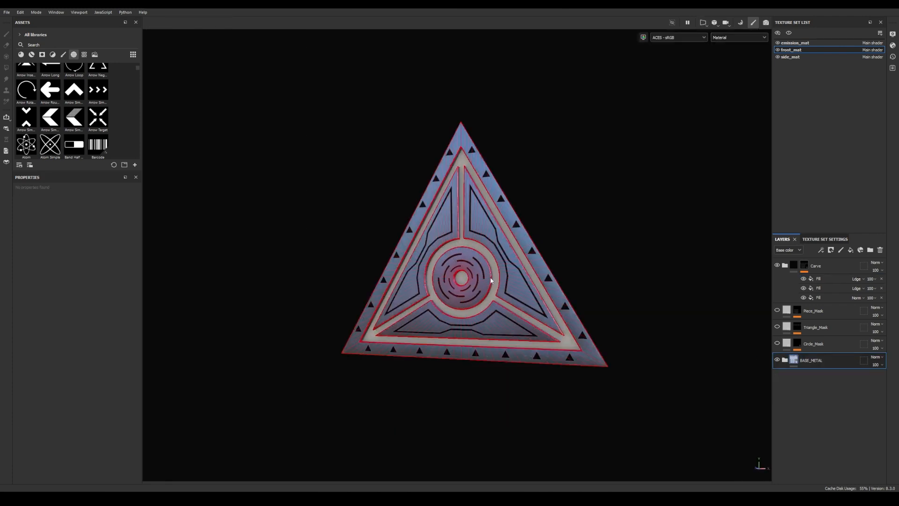
# Set the base color of the Carve_Base fill inside the Carve folder to dark gold, 906E0C.
pyautogui.keyDown('alt'); pyautogui.moveTo(422, 300); pyautogui.dragTo(454, 307); pyautogui.keyUp('alt')
pyautogui.keyDown('alt'); pyautogui.moveTo(454, 307); pyautogui.dragTo(538, 297, button='right'); pyautogui.keyUp('alt')
pyautogui.keyDown('alt'); pyautogui.moveTo(539, 297); pyautogui.dragTo(401, 239); pyautogui.keyUp('alt')
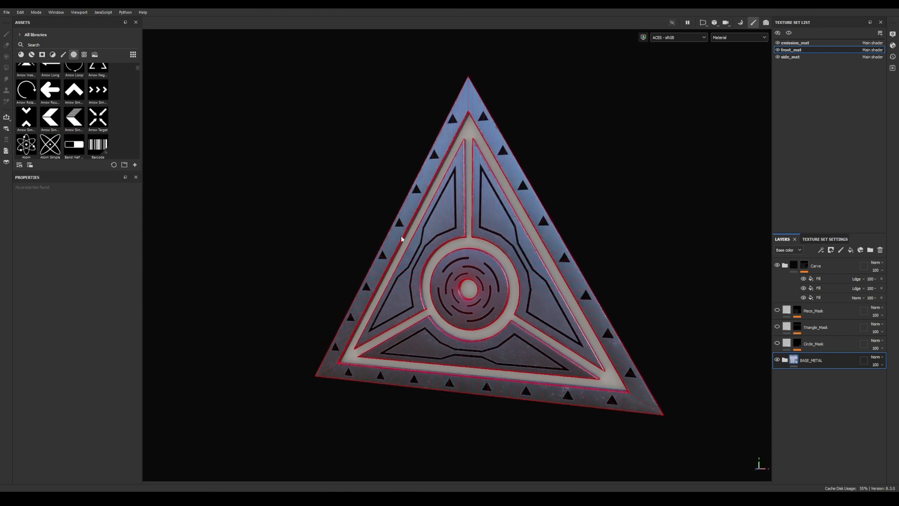
pyautogui.click(804, 280)
pyautogui.click(804, 280)
pyautogui.click(785, 266)
pyautogui.click(812, 317)
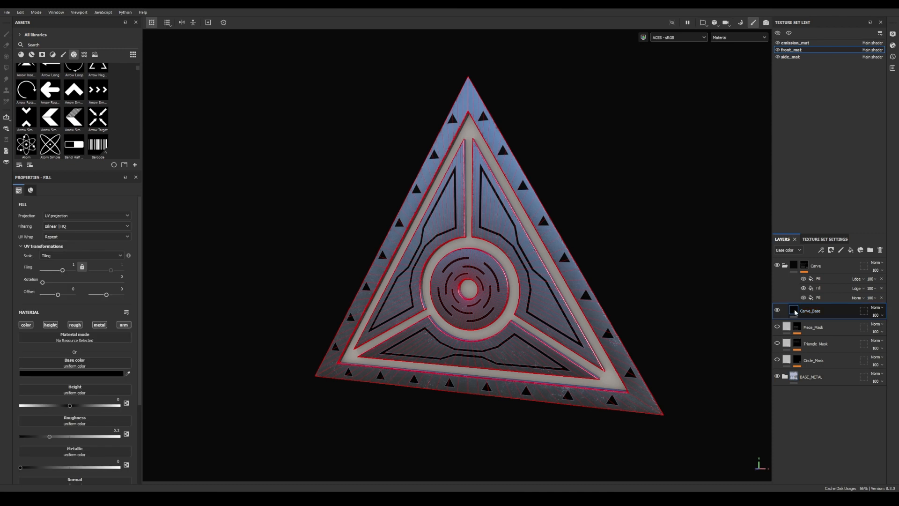
pyautogui.scroll(4, 575, 271)
pyautogui.keyDown('alt'); pyautogui.moveTo(456, 267); pyautogui.dragTo(498, 245); pyautogui.keyUp('alt')
pyautogui.scroll(3, 490, 248)
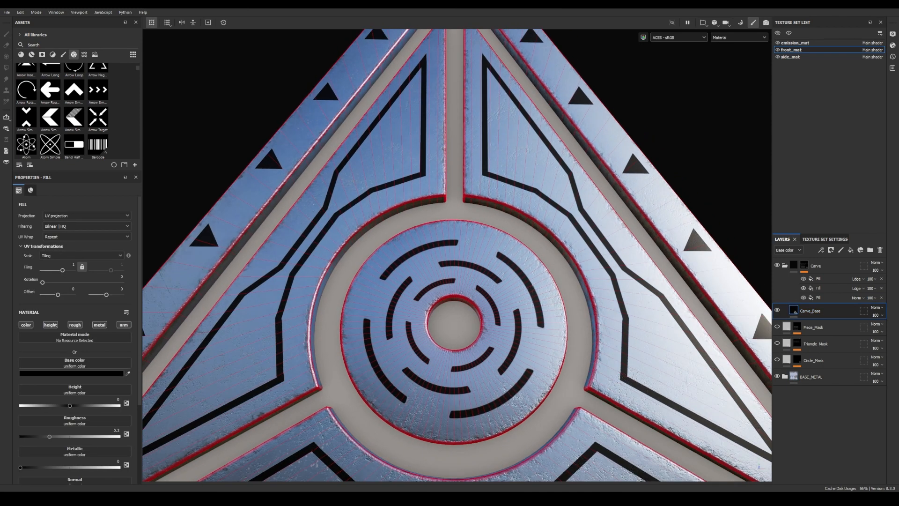
pyautogui.click(84, 374)
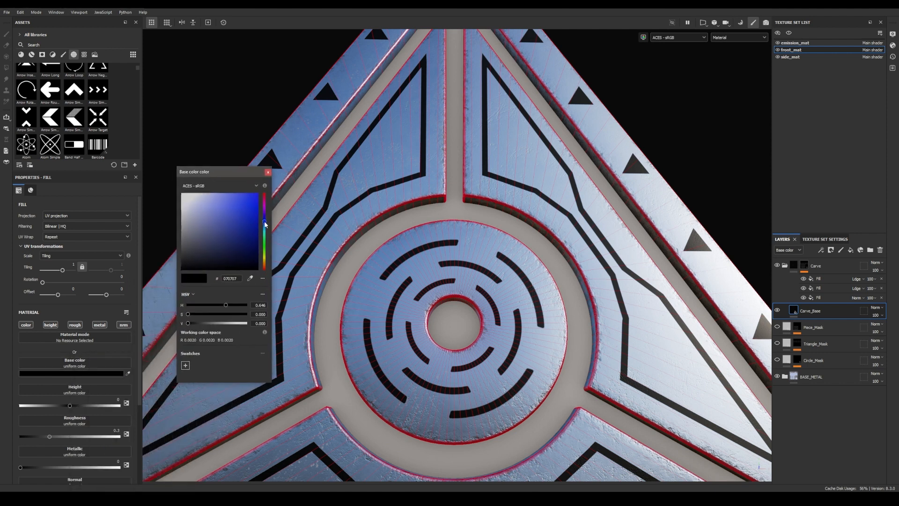
pyautogui.moveTo(265, 222); pyautogui.dragTo(265, 261)
pyautogui.click(257, 234)
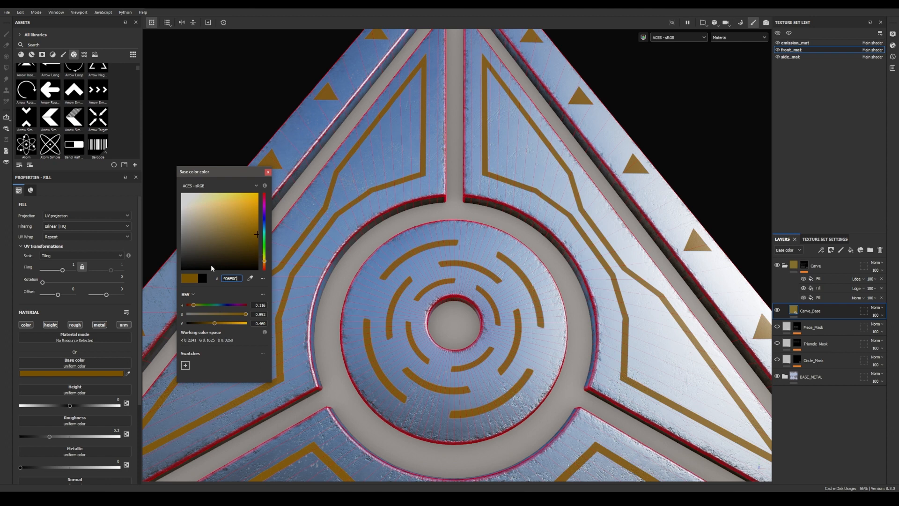
# Lower the Carve_Base height to about -0.0764 to sink the carved pattern into the metal.
pyautogui.moveTo(71, 406); pyautogui.dragTo(67, 406)
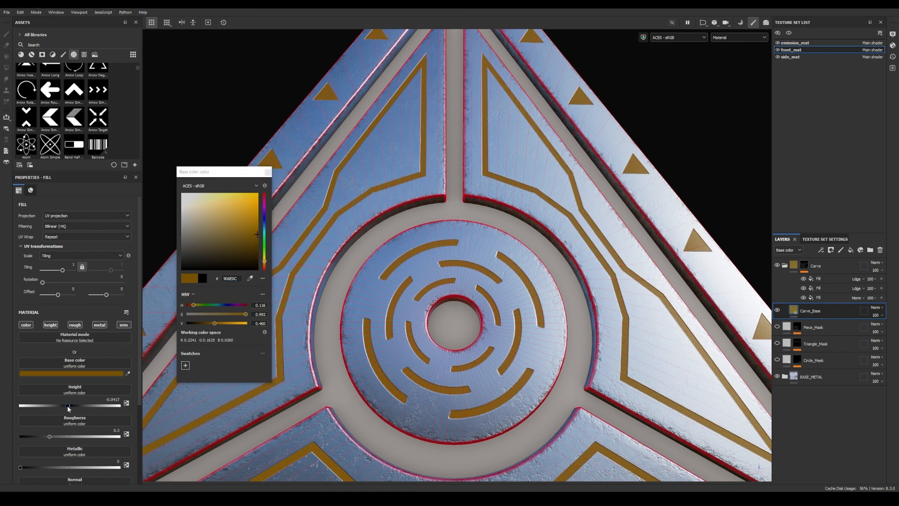
pyautogui.moveTo(69, 408); pyautogui.dragTo(68, 409)
pyautogui.scroll(2, 492, 267)
pyautogui.keyDown('alt'); pyautogui.moveTo(487, 269); pyautogui.dragTo(439, 264); pyautogui.keyUp('alt')
pyautogui.keyDown('alt'); pyautogui.moveTo(439, 264); pyautogui.dragTo(441, 227, button='middle'); pyautogui.keyUp('alt')
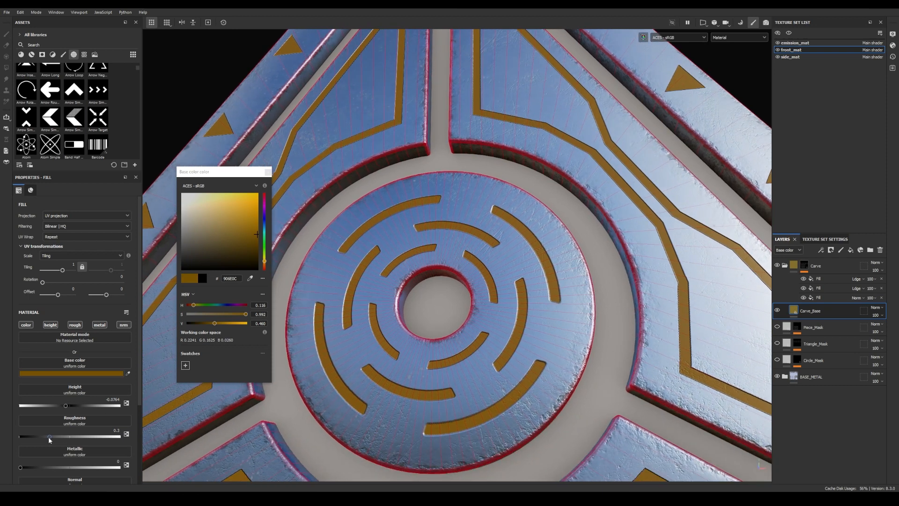
# Reduce the Carve_Base roughness to about 0.0799 and inspect a carved groove up close.
pyautogui.moveTo(49, 438); pyautogui.dragTo(30, 441)
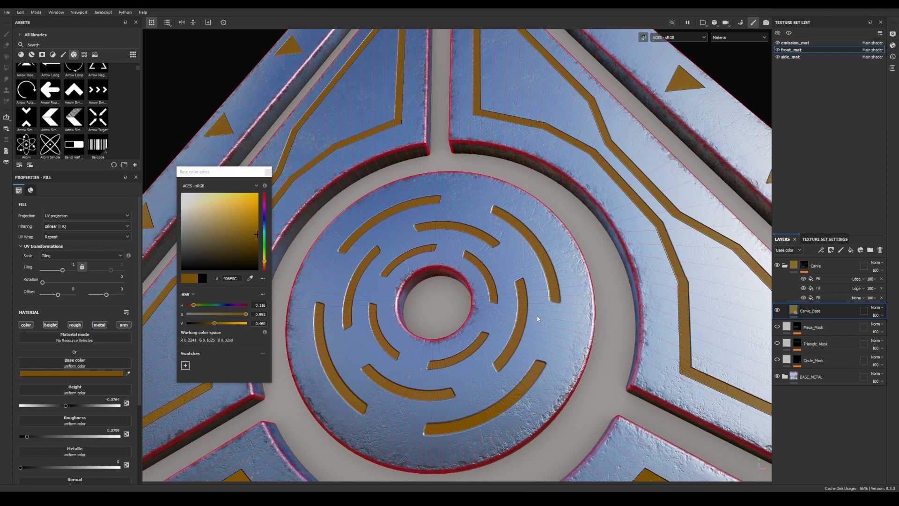
pyautogui.keyDown('alt'); pyautogui.moveTo(538, 317); pyautogui.dragTo(418, 303); pyautogui.keyUp('alt')
pyautogui.keyDown('alt'); pyautogui.moveTo(418, 303); pyautogui.dragTo(688, 253, button='right'); pyautogui.keyUp('alt')
pyautogui.keyDown('alt'); pyautogui.moveTo(563, 239); pyautogui.dragTo(449, 180); pyautogui.keyUp('alt')
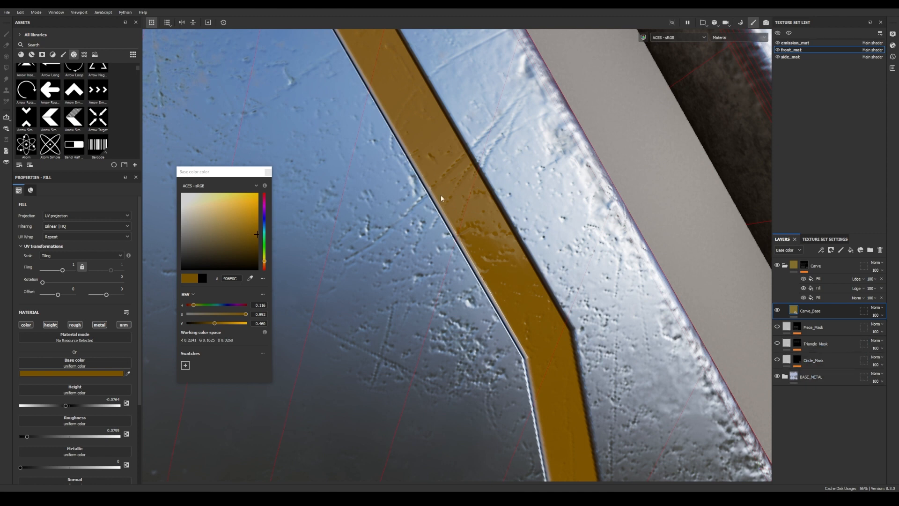
pyautogui.moveTo(795, 269)
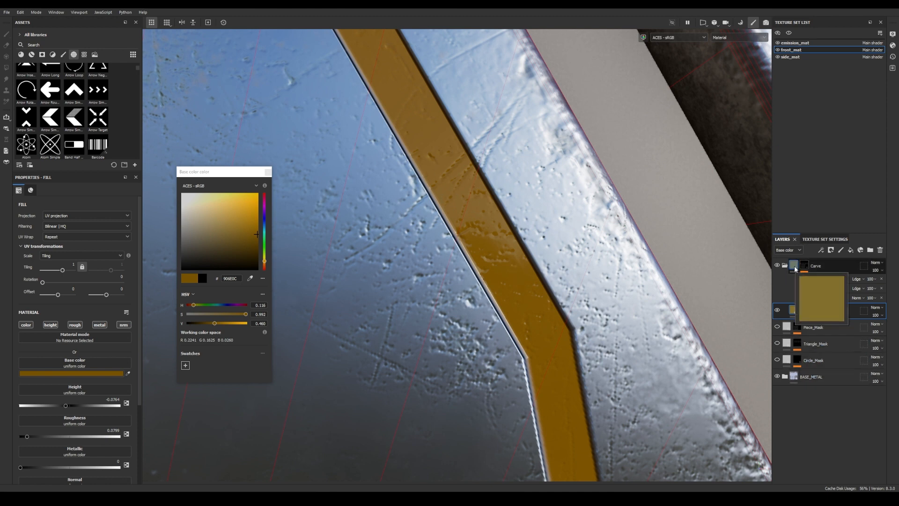
# Set the Carve folder's Height channel blending mode to Replace and check the groove surface.
pyautogui.click(795, 267)
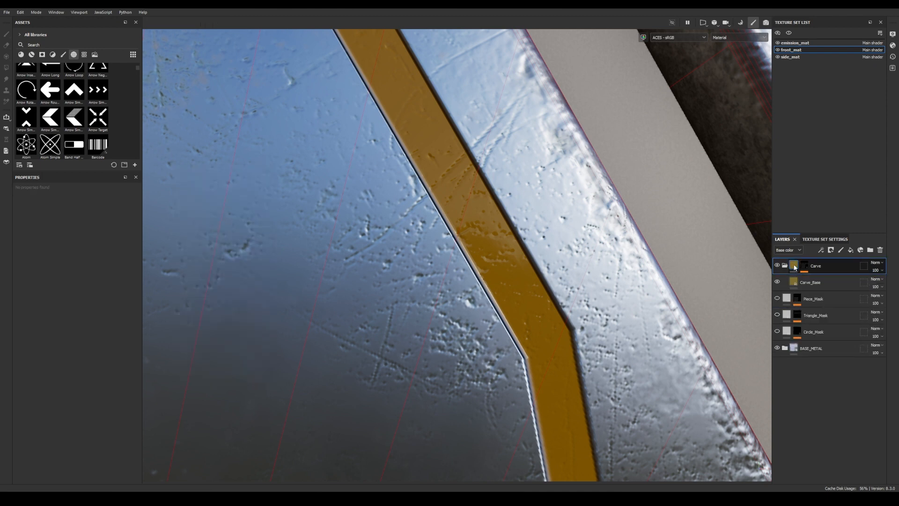
pyautogui.click(792, 252)
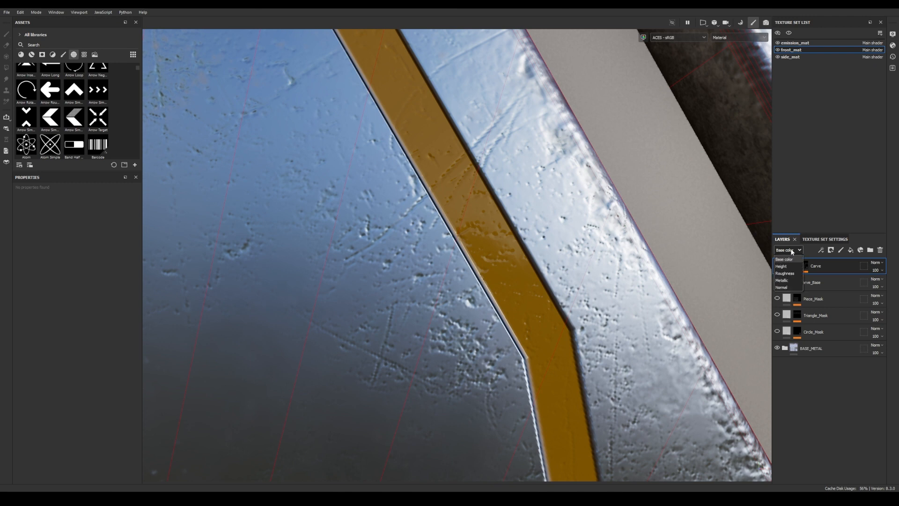
pyautogui.click(785, 266)
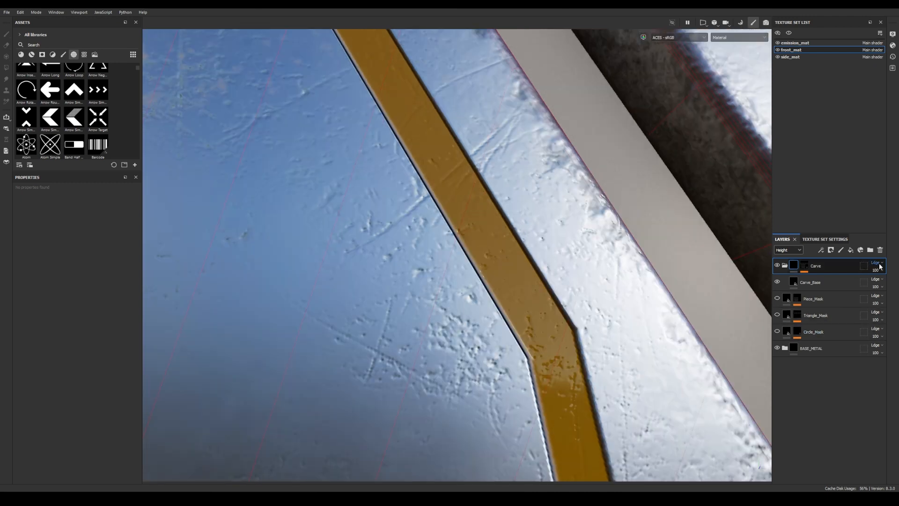
pyautogui.click(880, 265)
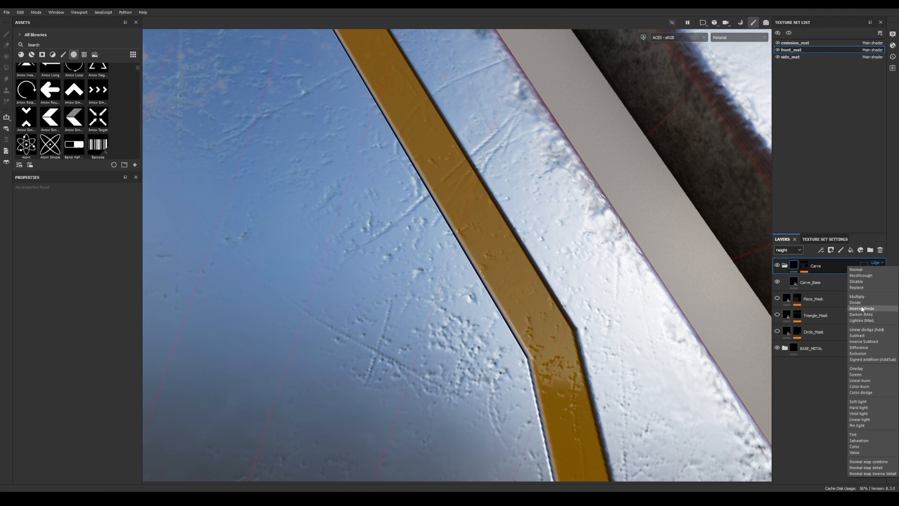
pyautogui.click(858, 288)
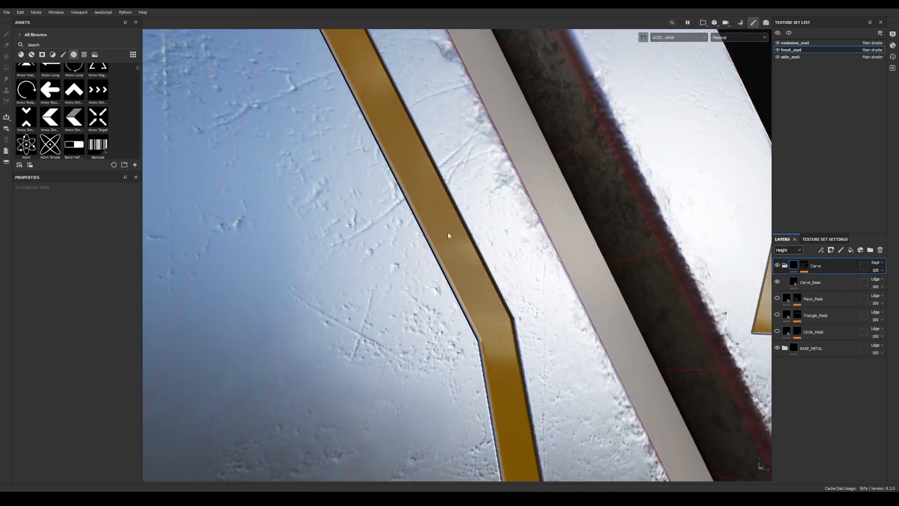
pyautogui.keyDown('alt'); pyautogui.moveTo(484, 304); pyautogui.dragTo(420, 213); pyautogui.keyUp('alt')
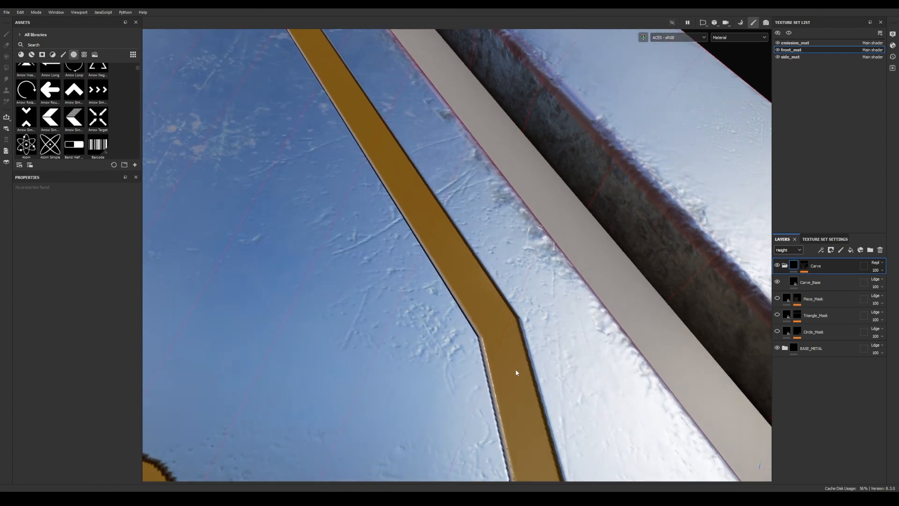
# Set the Carve folder's Roughness channel blending mode to Replace and review the grooves across the panel.
pyautogui.click(788, 250)
pyautogui.click(789, 275)
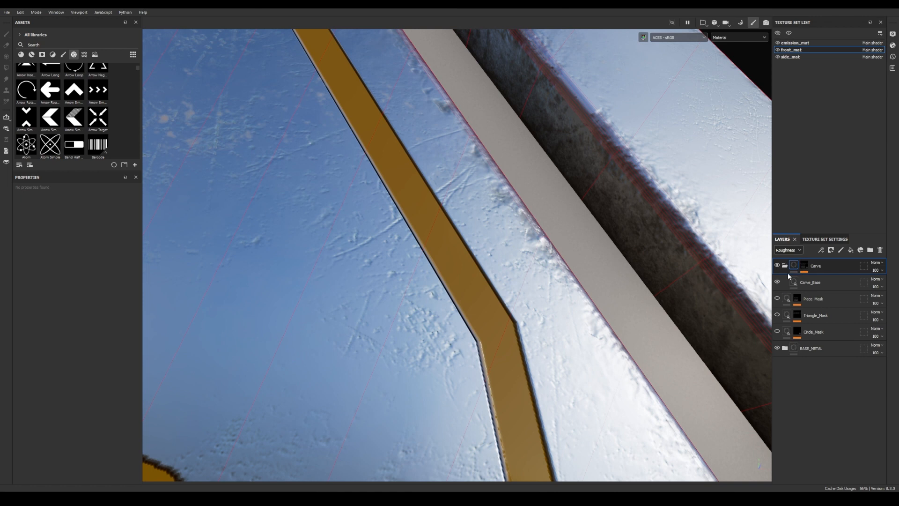
pyautogui.click(876, 263)
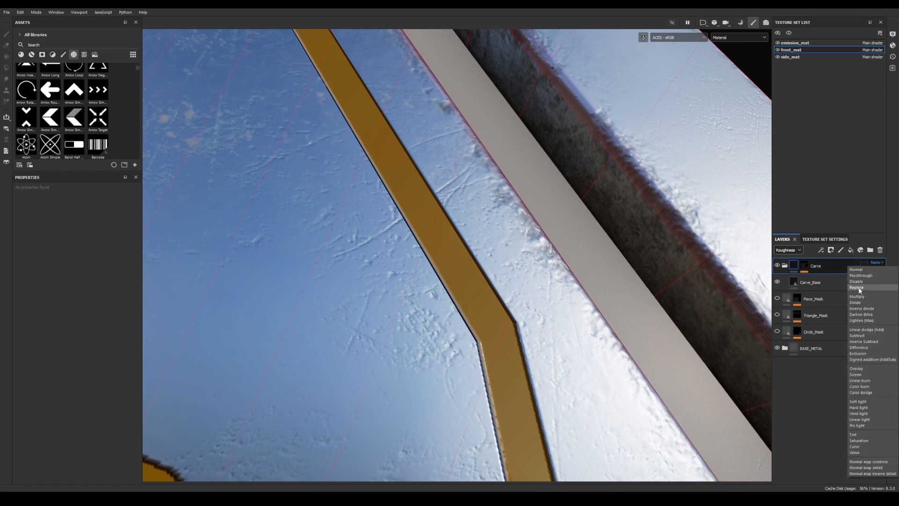
pyautogui.click(858, 288)
pyautogui.keyDown('alt'); pyautogui.moveTo(225, 239); pyautogui.dragTo(368, 217, button='right'); pyautogui.keyUp('alt')
pyautogui.keyDown('alt'); pyautogui.moveTo(369, 218); pyautogui.dragTo(417, 265); pyautogui.keyUp('alt')
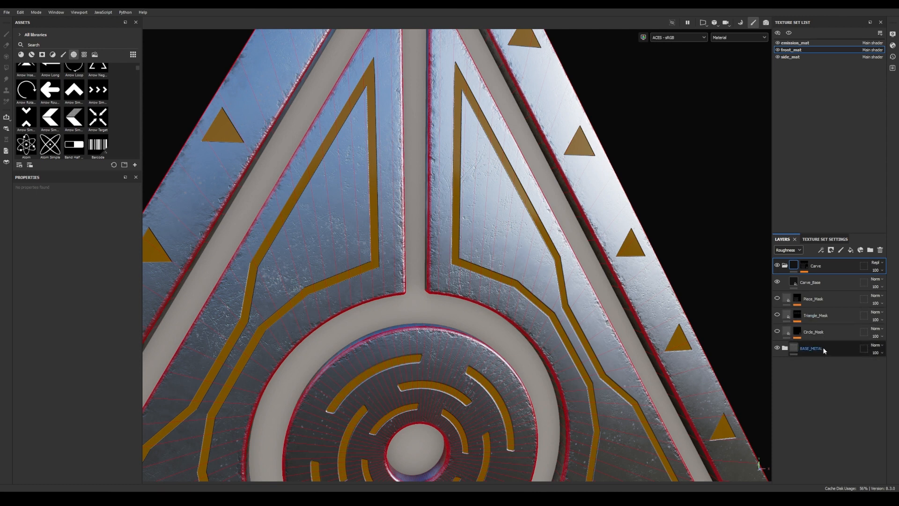
pyautogui.keyDown('alt'); pyautogui.moveTo(534, 307); pyautogui.dragTo(488, 281); pyautogui.keyUp('alt')
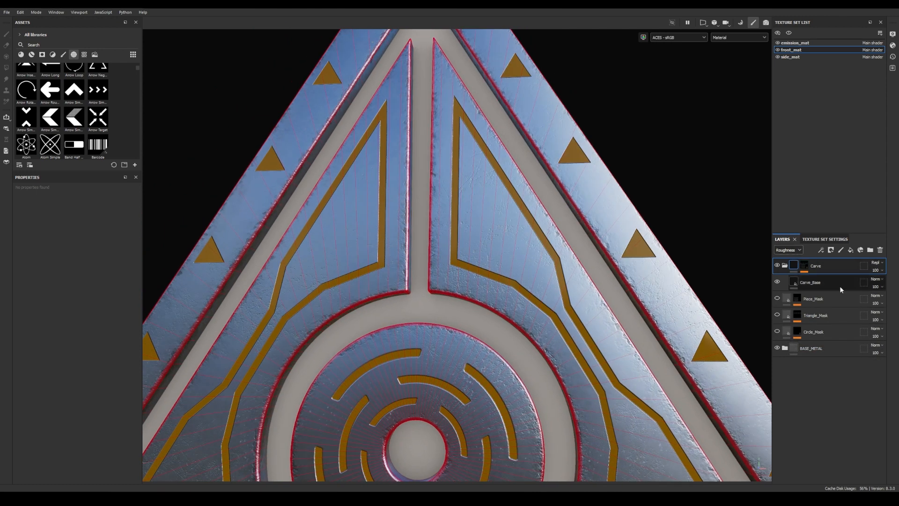
# Return the layer stack to the Base color channel and disable the normal channel on the Carve_Base fill.
pyautogui.click(789, 249)
pyautogui.click(786, 261)
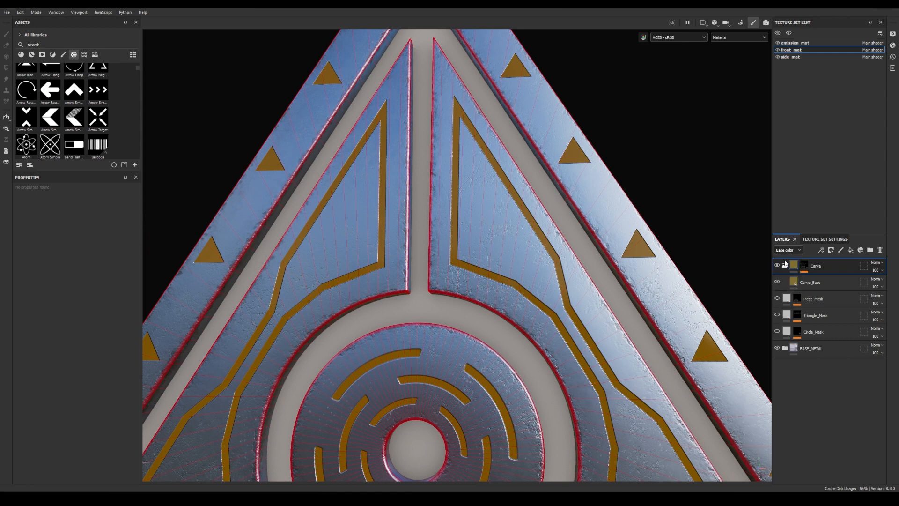
pyautogui.click(795, 283)
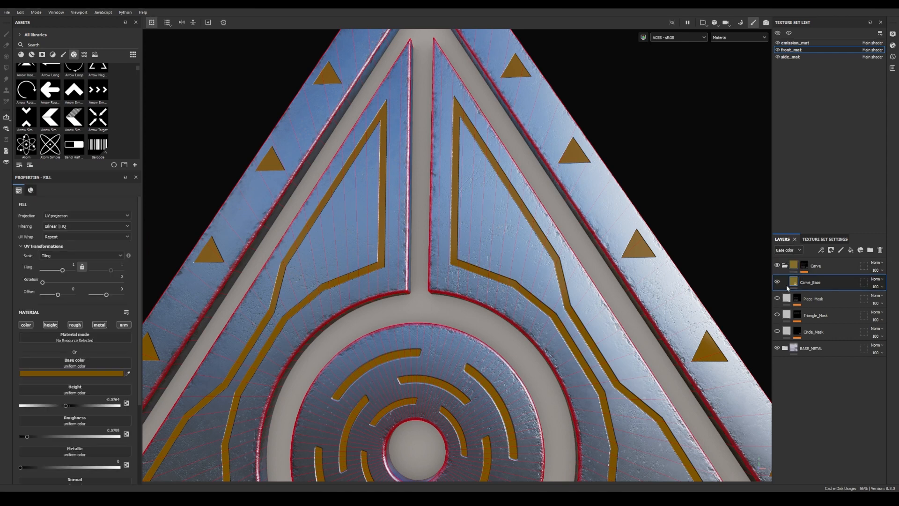
pyautogui.scroll(2, 602, 265)
pyautogui.keyDown('alt'); pyautogui.moveTo(603, 266); pyautogui.dragTo(490, 257); pyautogui.keyUp('alt')
pyautogui.scroll(-2, 93, 387)
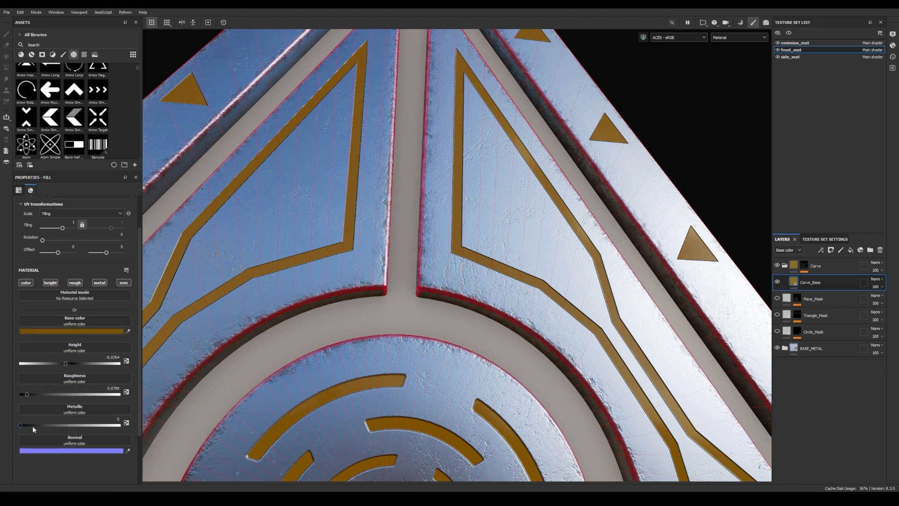
pyautogui.keyDown('alt'); pyautogui.moveTo(578, 308); pyautogui.dragTo(568, 287); pyautogui.keyUp('alt')
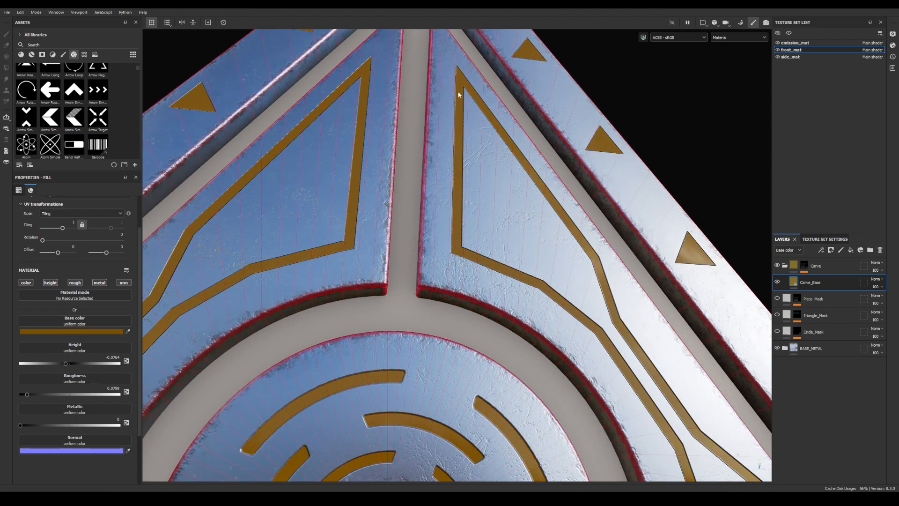
pyautogui.click(125, 283)
pyautogui.keyDown('alt'); pyautogui.moveTo(469, 304); pyautogui.dragTo(457, 292); pyautogui.keyUp('alt')
# Hide the mesh wireframe in the viewport and inspect the carved grooves up close.
pyautogui.click(893, 34)
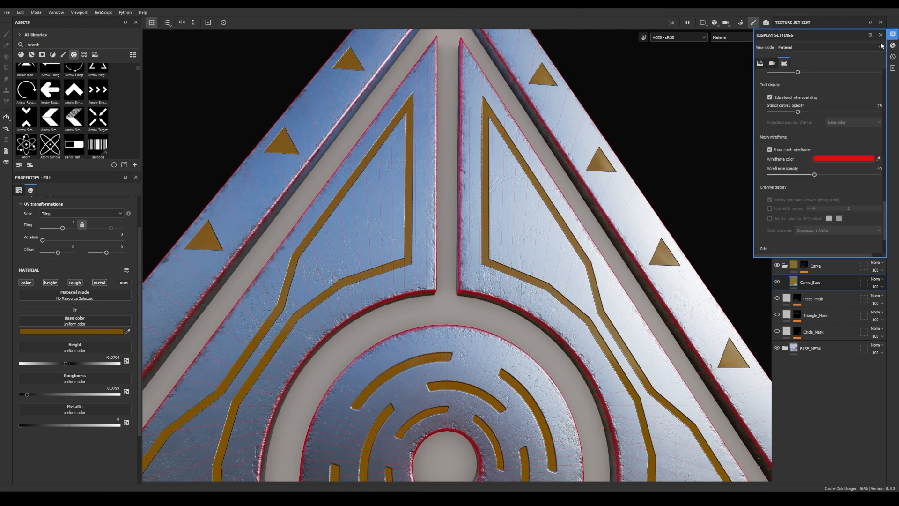
pyautogui.click(770, 150)
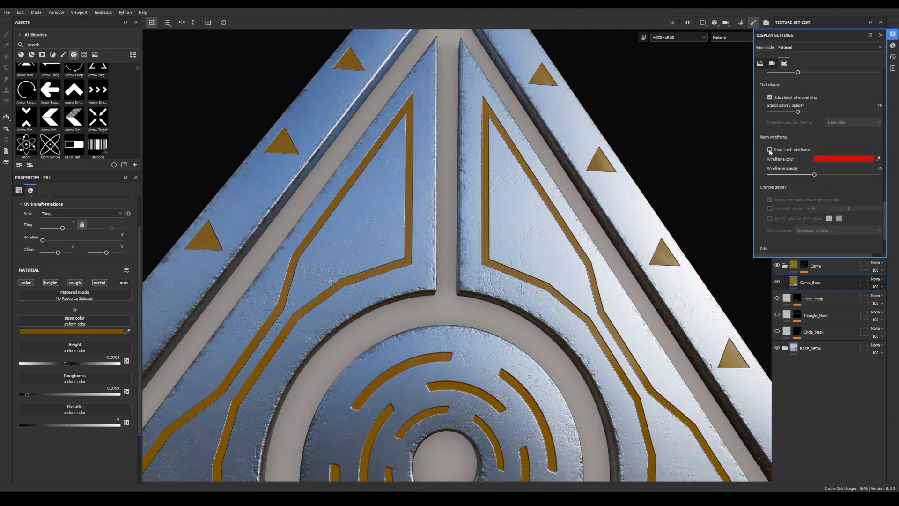
pyautogui.click(881, 35)
pyautogui.scroll(3, 429, 282)
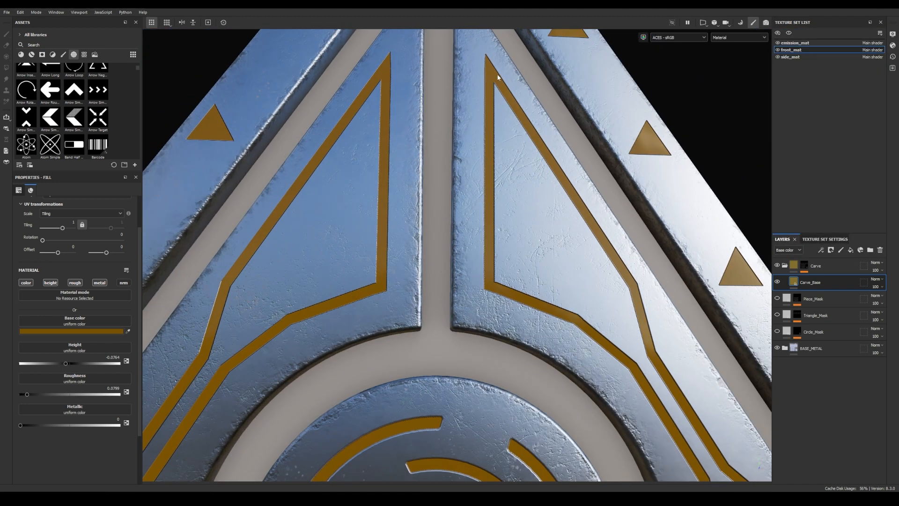
pyautogui.keyDown('alt'); pyautogui.moveTo(511, 300); pyautogui.dragTo(602, 267, button='right'); pyautogui.keyUp('alt')
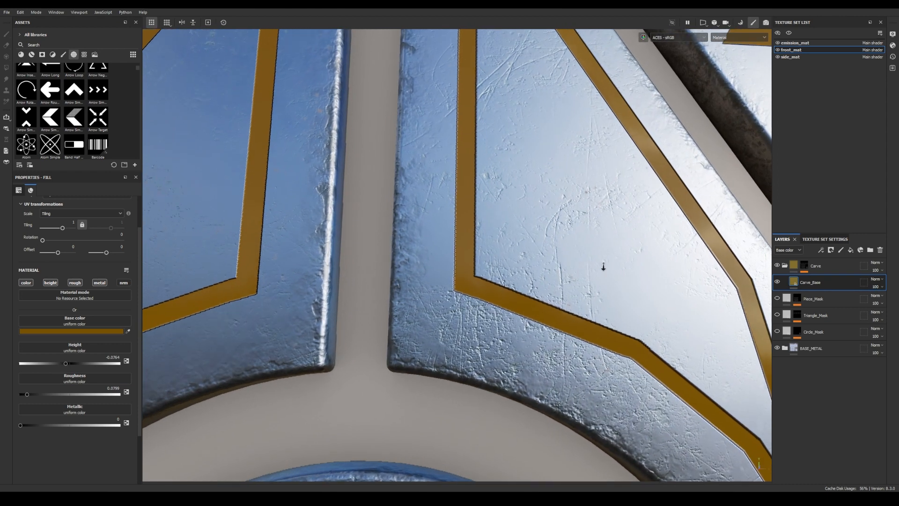
pyautogui.keyDown('alt'); pyautogui.moveTo(501, 296); pyautogui.dragTo(453, 255); pyautogui.keyUp('alt')
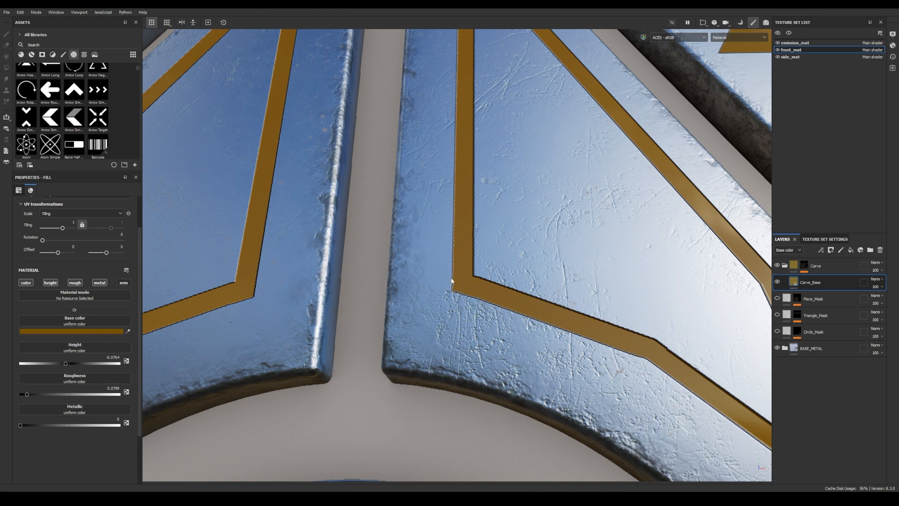
# Add a Blur Slope filter on top of the fills in the Carve folder's mask.
pyautogui.click(804, 265)
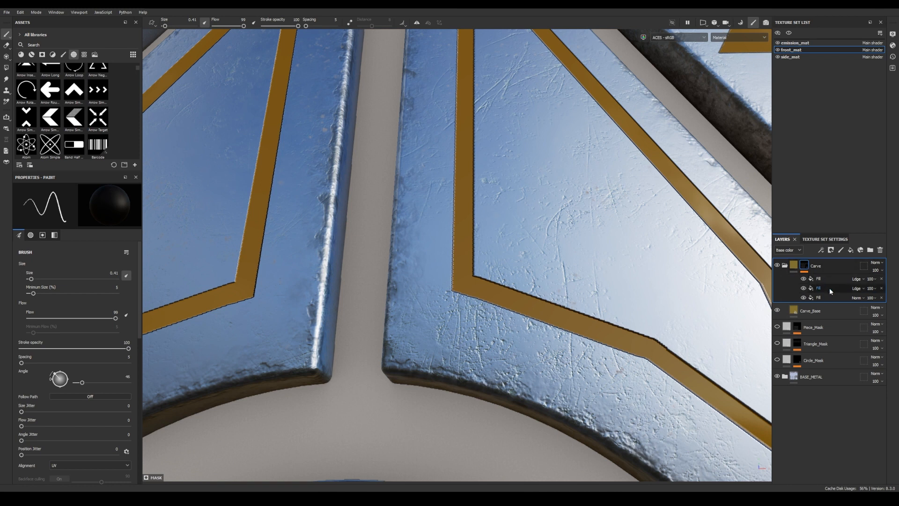
pyautogui.click(820, 251)
pyautogui.click(839, 304)
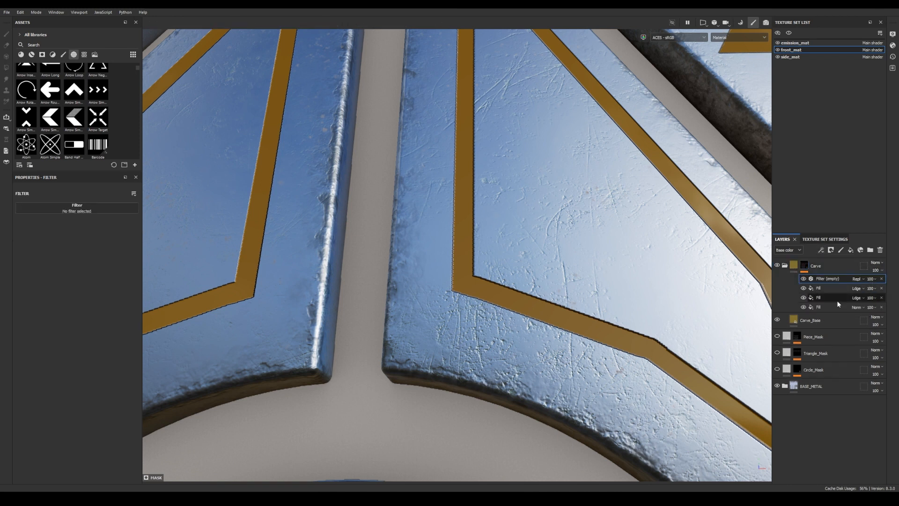
pyautogui.click(97, 211)
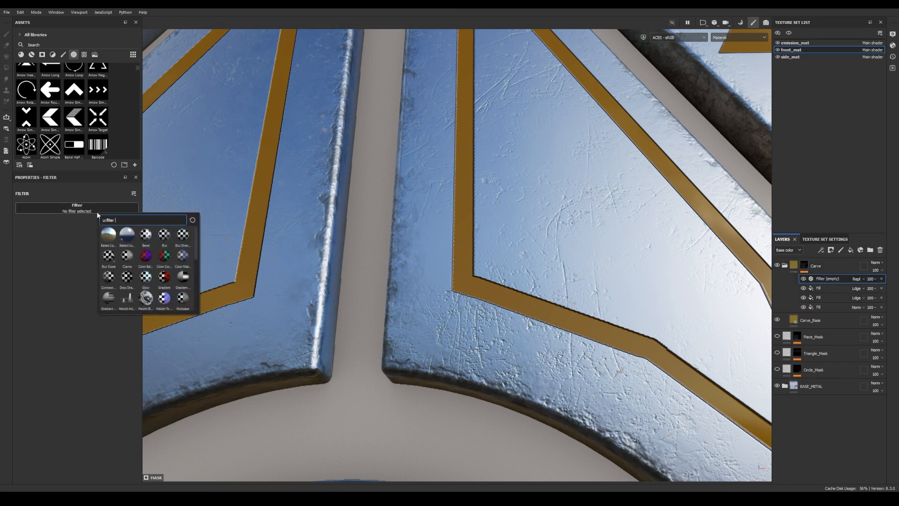
pyautogui.click(108, 257)
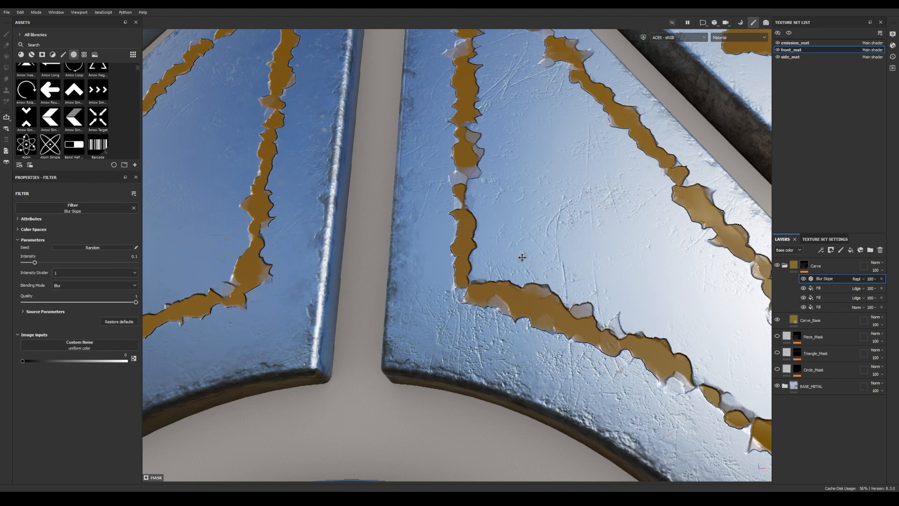
pyautogui.keyDown('alt'); pyautogui.moveTo(522, 257); pyautogui.dragTo(492, 257); pyautogui.keyUp('alt')
pyautogui.keyDown('alt'); pyautogui.moveTo(492, 257); pyautogui.dragTo(504, 266, button='right'); pyautogui.keyUp('alt')
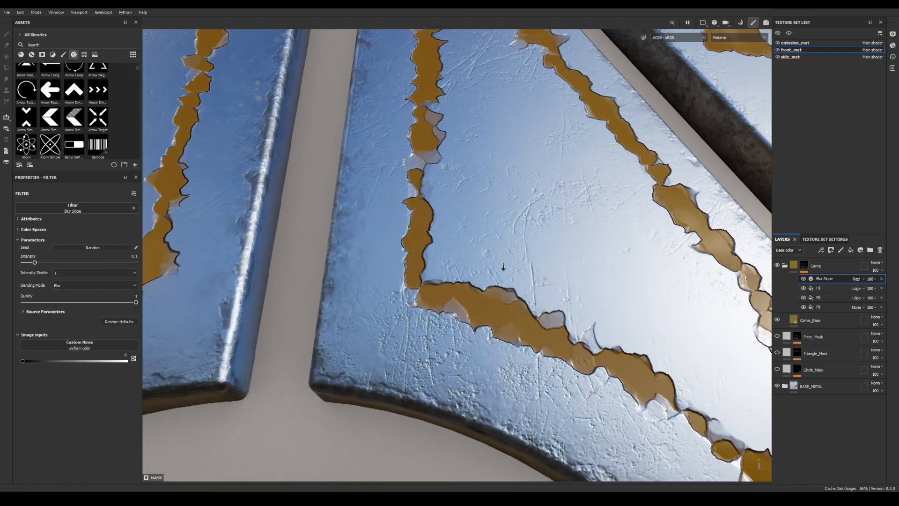
# Set the Blur Slope intensity divider to 100, its intensity to about 0.241 and its opacity to 75.
pyautogui.click(87, 273)
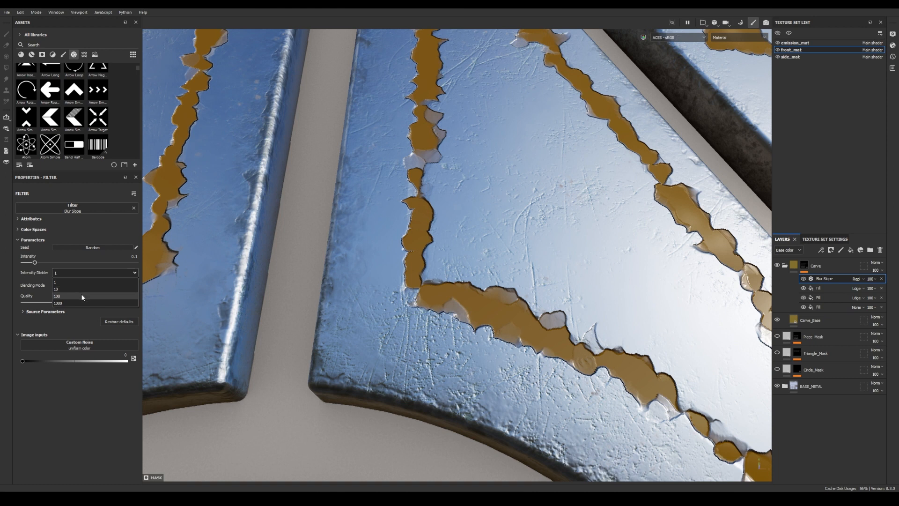
pyautogui.click(81, 297)
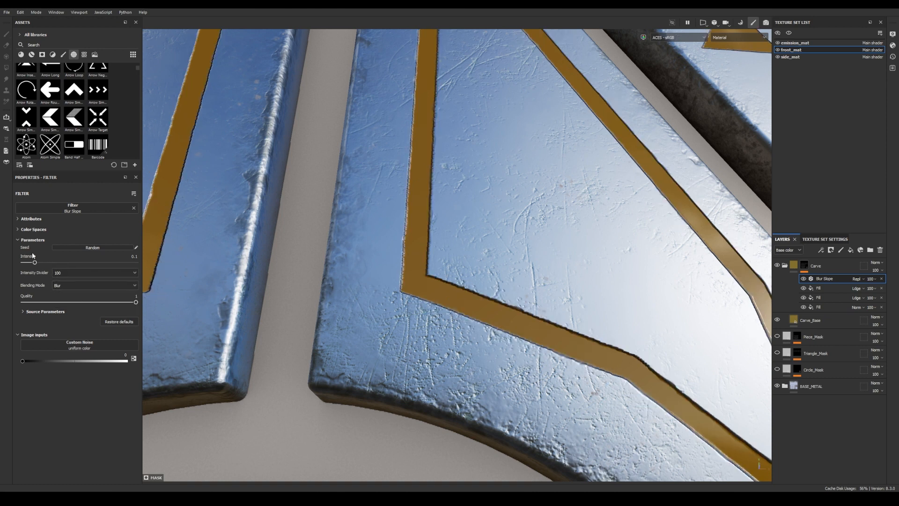
pyautogui.moveTo(35, 263); pyautogui.dragTo(51, 265)
pyautogui.click(869, 279)
pyautogui.moveTo(895, 292); pyautogui.dragTo(888, 290)
# Add a Bevel filter above Blur Slope in the Carve mask with a distance of 0.008.
pyautogui.click(821, 250)
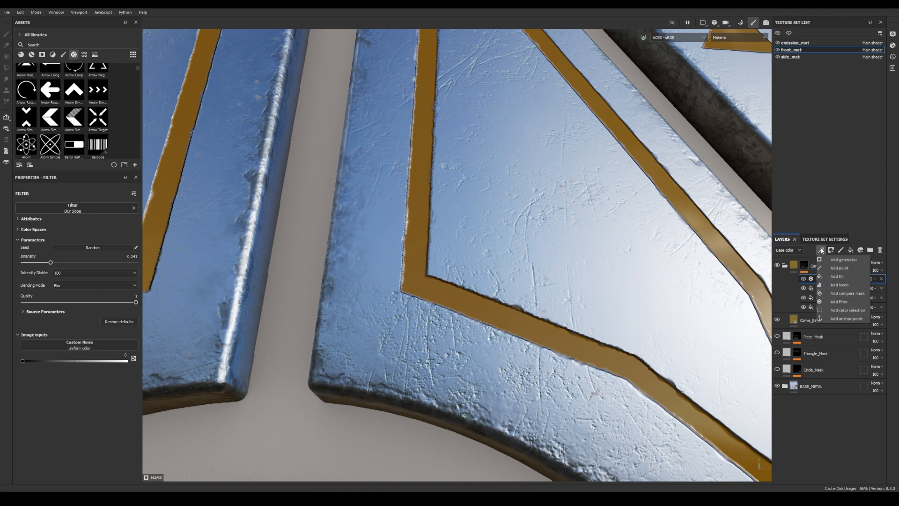
pyautogui.click(839, 302)
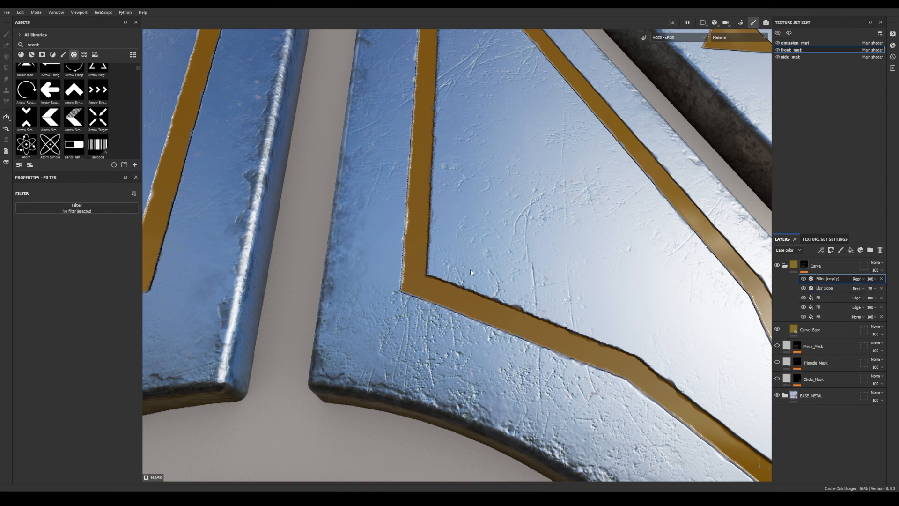
pyautogui.click(93, 207)
pyautogui.click(145, 233)
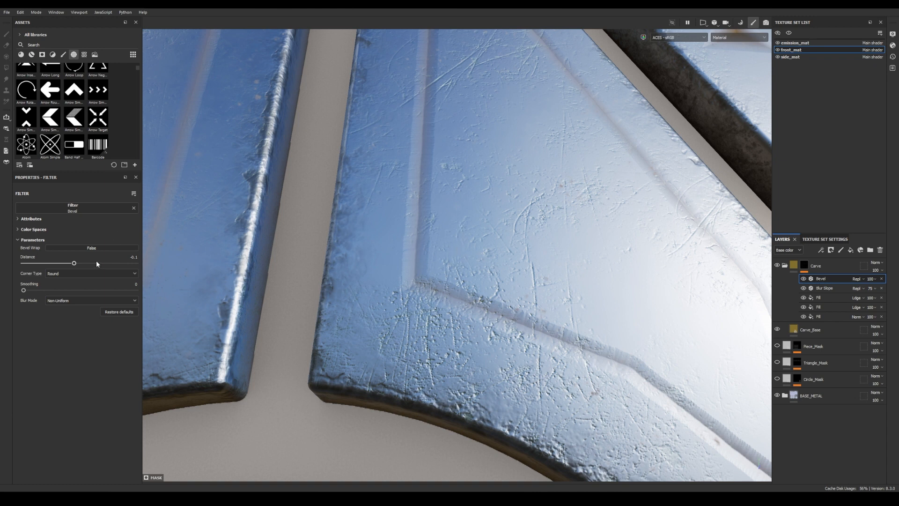
pyautogui.moveTo(74, 263); pyautogui.dragTo(80, 264)
pyautogui.click(125, 256)
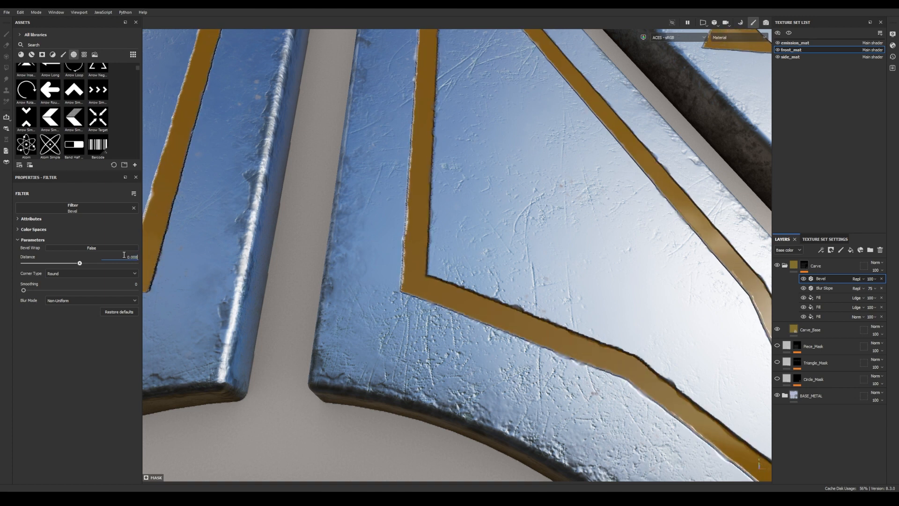
pyautogui.press('Return')
# Set the Bevel filter's smoothing to about 0.31 and its opacity to 49.
pyautogui.moveTo(29, 290); pyautogui.dragTo(31, 291)
pyautogui.click(872, 279)
pyautogui.moveTo(895, 291); pyautogui.dragTo(876, 292)
# Add a Blur filter above Bevel in the Carve mask with blur intensity 0.2 and opacity 50.
pyautogui.click(821, 250)
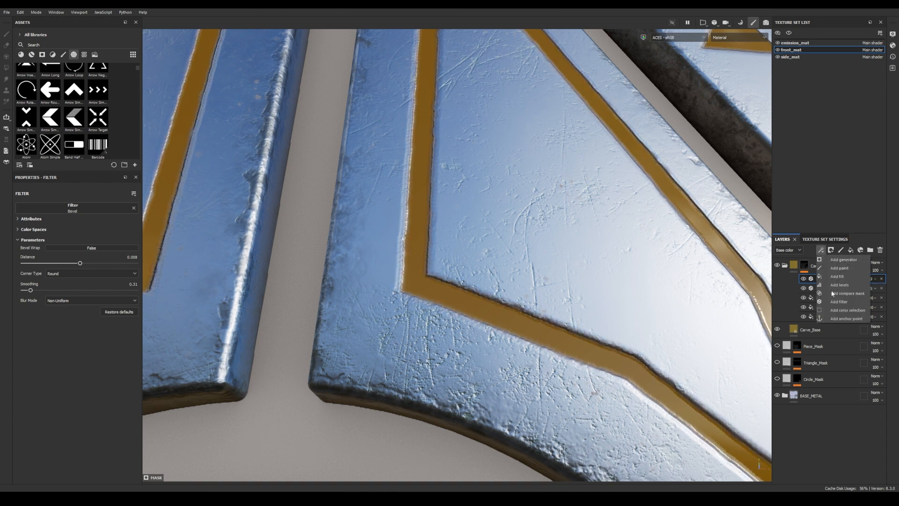
pyautogui.click(838, 303)
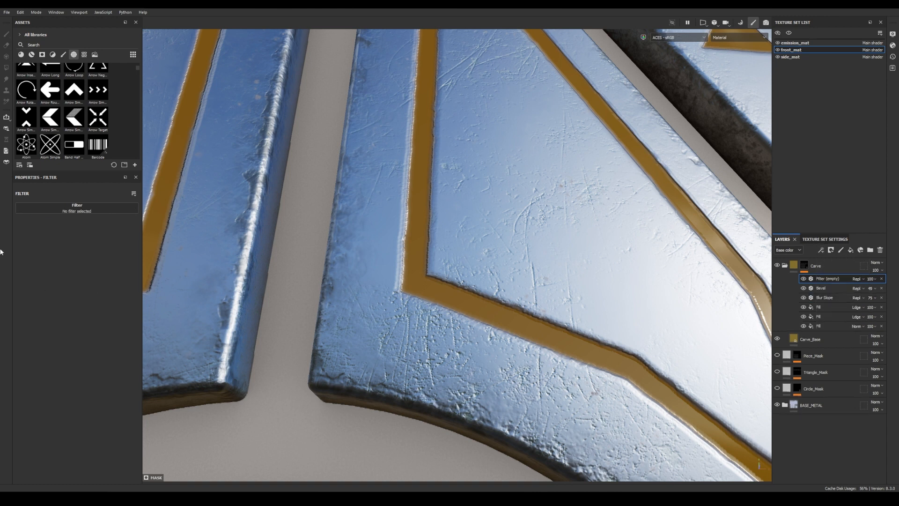
pyautogui.click(97, 207)
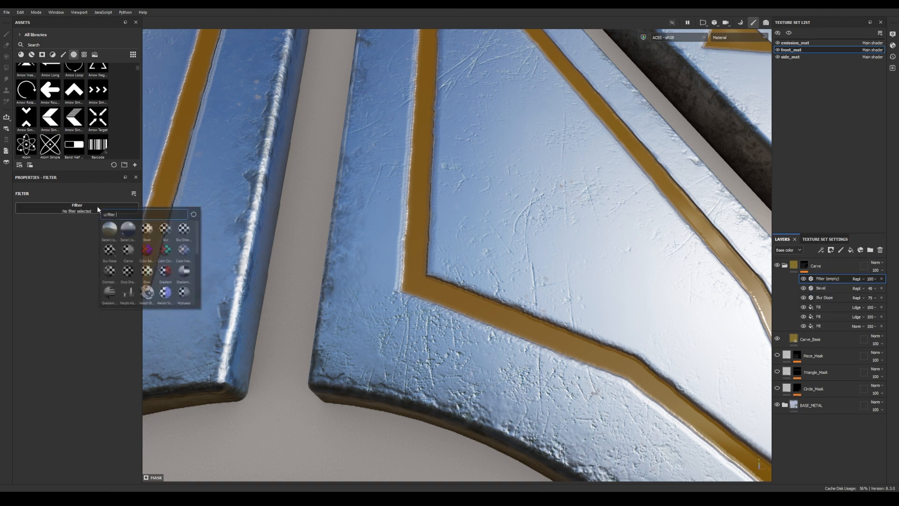
pyautogui.click(166, 230)
pyautogui.click(133, 247)
pyautogui.write('0.1')
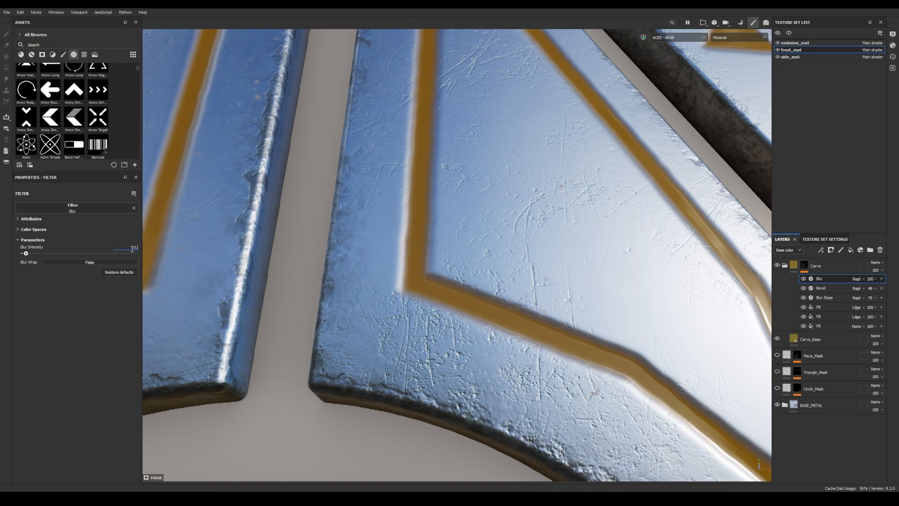
pyautogui.press('Return')
pyautogui.click(872, 279)
pyautogui.moveTo(895, 292); pyautogui.dragTo(878, 293)
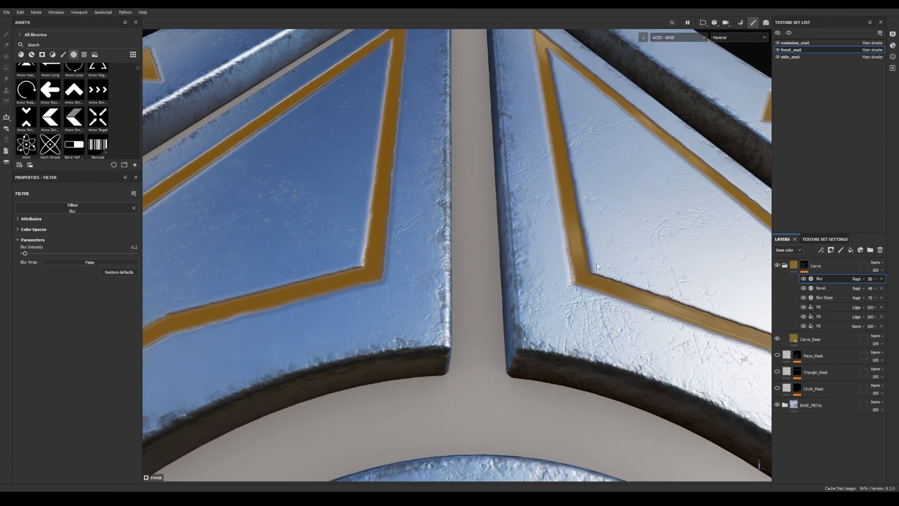
# Add a new fill layer directly above Carve_Base inside the Carve folder.
pyautogui.scroll(-4, 597, 266)
pyautogui.keyDown('alt'); pyautogui.moveTo(391, 275); pyautogui.dragTo(442, 231); pyautogui.keyUp('alt')
pyautogui.scroll(-2, 582, 322)
pyautogui.scroll(-2, 768, 333)
pyautogui.keyDown('alt'); pyautogui.moveTo(442, 231); pyautogui.dragTo(429, 265, button='middle'); pyautogui.keyUp('alt')
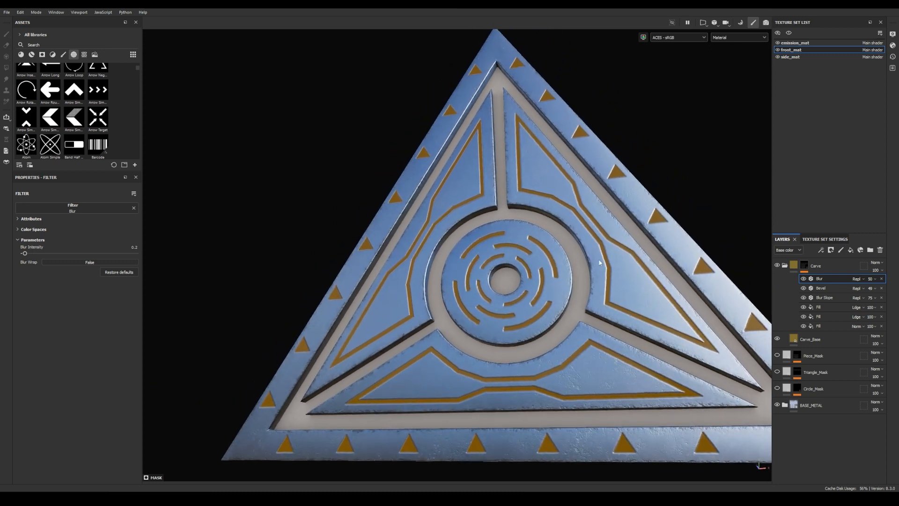
pyautogui.moveTo(803, 279); pyautogui.dragTo(804, 293)
pyautogui.scroll(4, 709, 267)
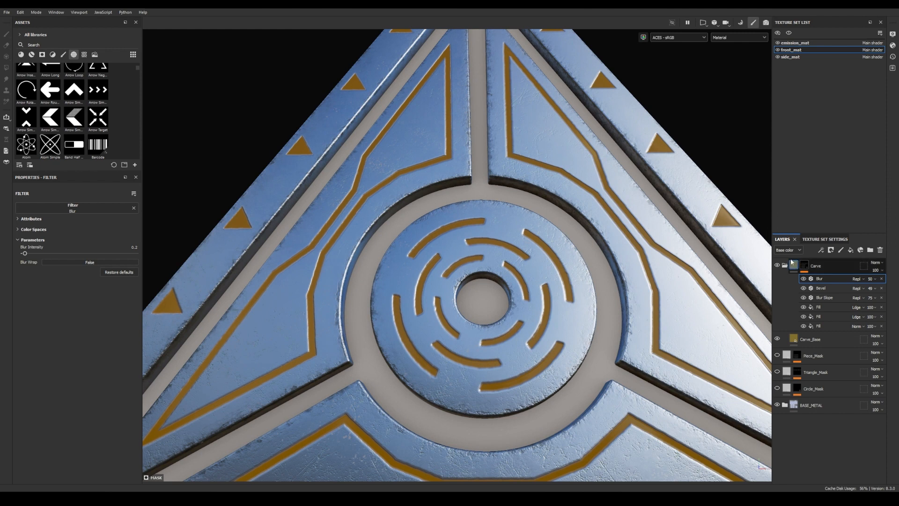
pyautogui.click(794, 267)
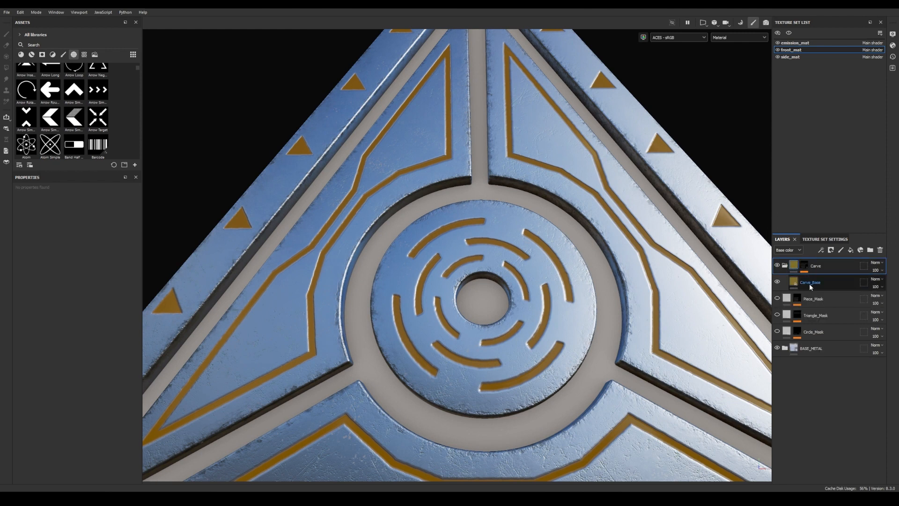
pyautogui.click(808, 282)
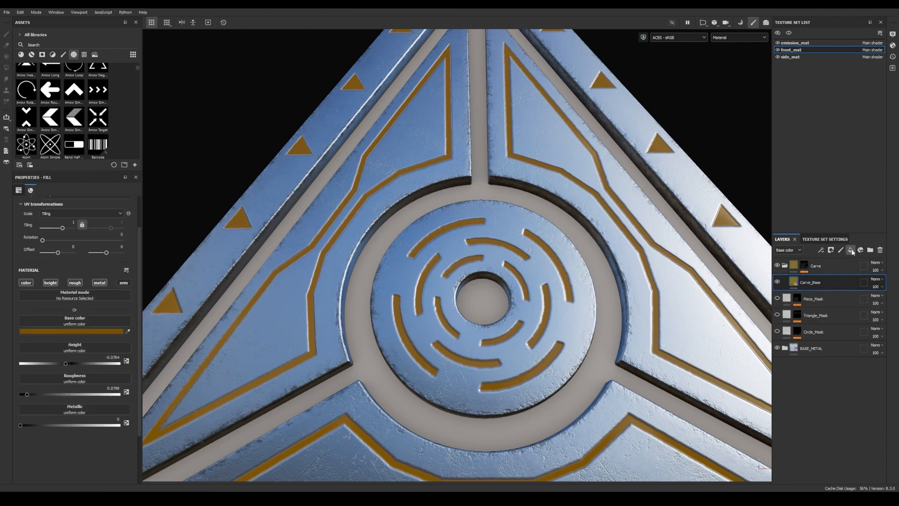
pyautogui.click(851, 250)
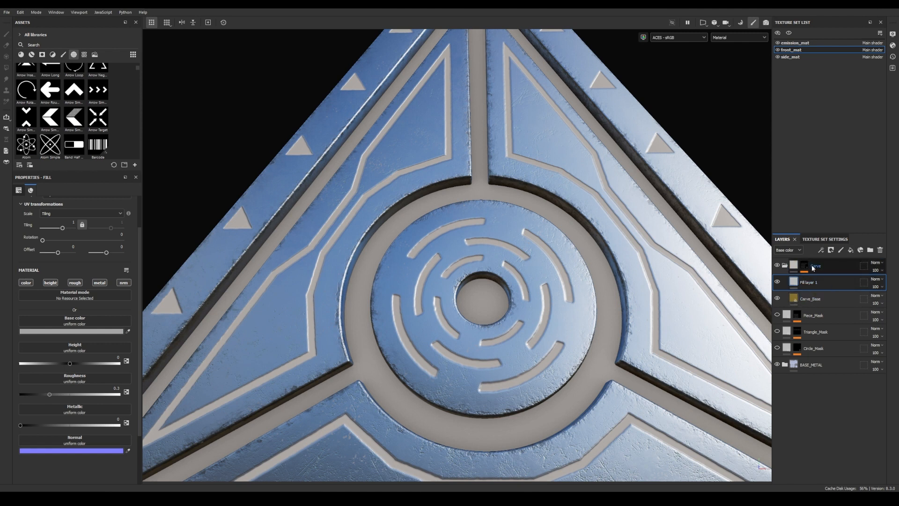
# Turn off the normal and metallic channels of the new fill layer.
pyautogui.keyDown('alt'); pyautogui.moveTo(352, 307); pyautogui.dragTo(323, 277, button='middle'); pyautogui.keyUp('alt')
pyautogui.keyDown('alt'); pyautogui.moveTo(323, 276); pyautogui.dragTo(492, 234, button='right'); pyautogui.keyUp('alt')
pyautogui.click(123, 283)
pyautogui.click(100, 283)
# Set the new fill layer's base color to a saturated orange and its roughness to about 0.51.
pyautogui.keyDown('alt'); pyautogui.moveTo(417, 283); pyautogui.dragTo(380, 309, button='middle'); pyautogui.keyUp('alt')
pyautogui.keyDown('alt'); pyautogui.moveTo(380, 309); pyautogui.dragTo(440, 288, button='right'); pyautogui.keyUp('alt')
pyautogui.click(74, 331)
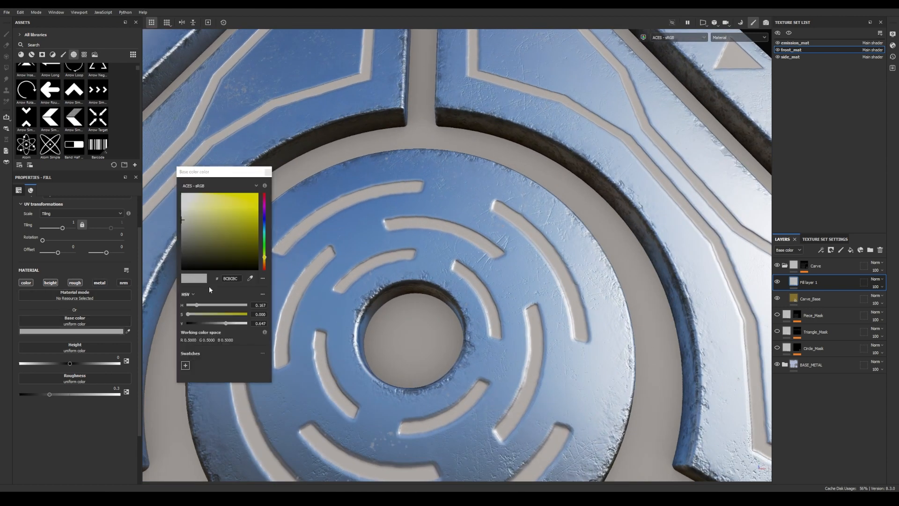
pyautogui.moveTo(265, 261); pyautogui.dragTo(264, 265)
pyautogui.moveTo(207, 216); pyautogui.dragTo(249, 213)
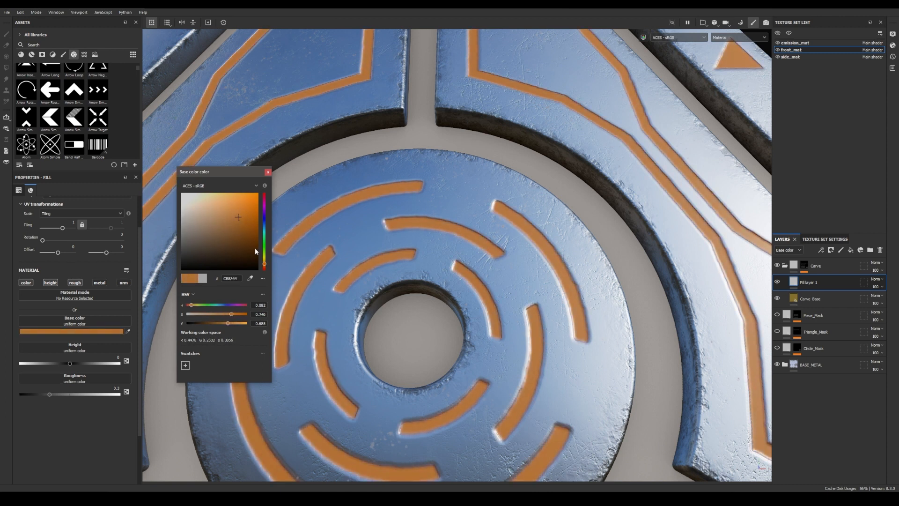
pyautogui.click(268, 172)
pyautogui.scroll(5, 347, 259)
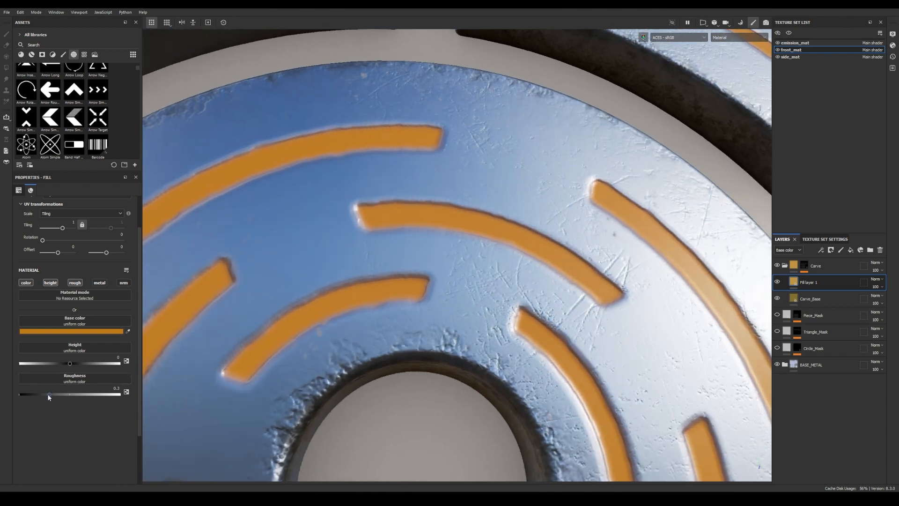
pyautogui.moveTo(49, 396); pyautogui.dragTo(65, 396)
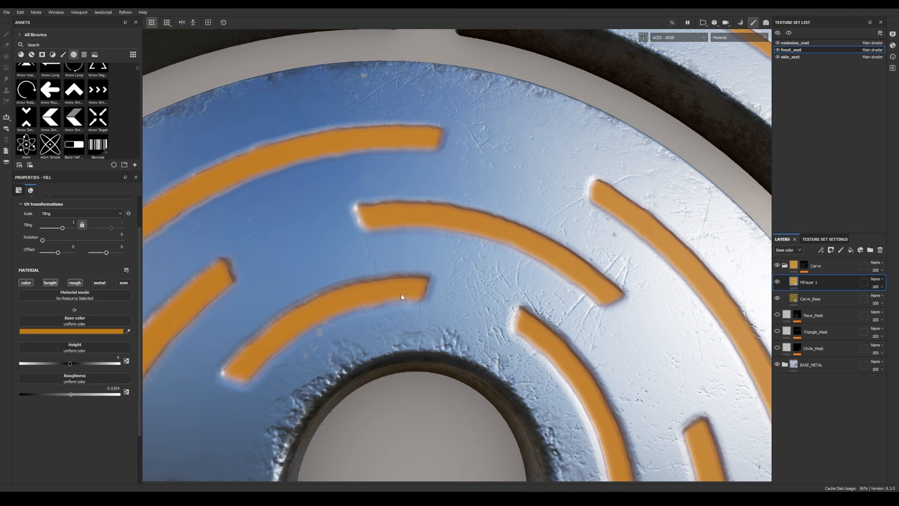
# Add a black mask to Fill layer 1 and put a fill effect in that mask.
pyautogui.keyDown('alt'); pyautogui.moveTo(538, 296); pyautogui.dragTo(504, 277, button='middle'); pyautogui.keyUp('alt')
pyautogui.moveTo(504, 277)
pyautogui.keyDown('alt'); pyautogui.mouseDown(button='right')
pyautogui.moveTo(511, 288)
pyautogui.moveTo(508, 280)
pyautogui.mouseUp(button='right'); pyautogui.keyUp('alt')
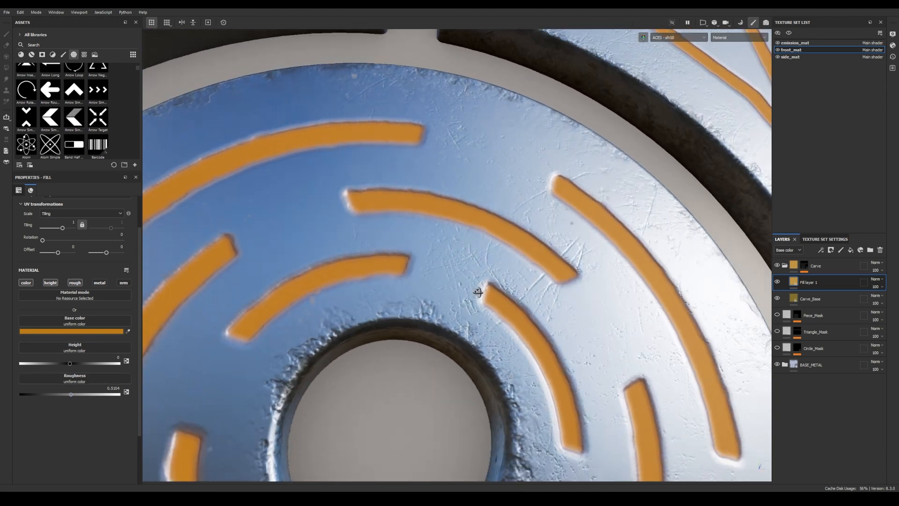
pyautogui.rightClick(798, 282)
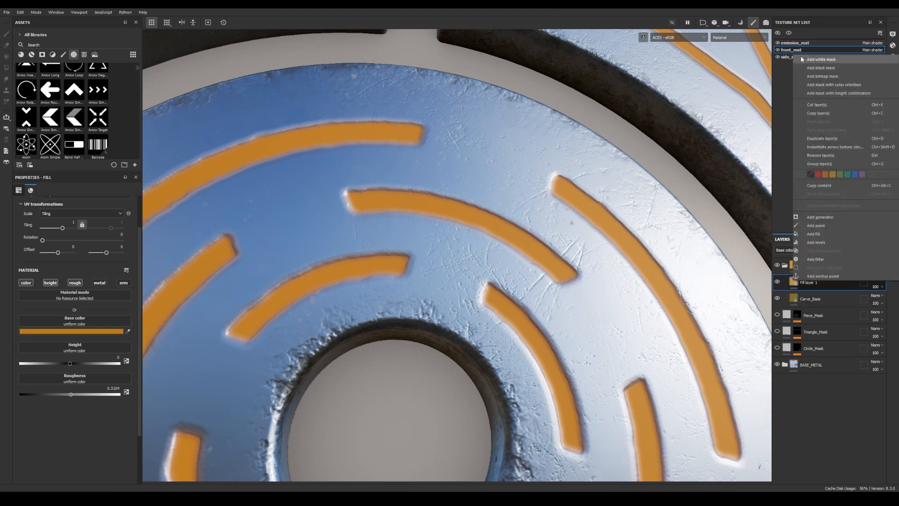
pyautogui.click(809, 67)
pyautogui.click(821, 250)
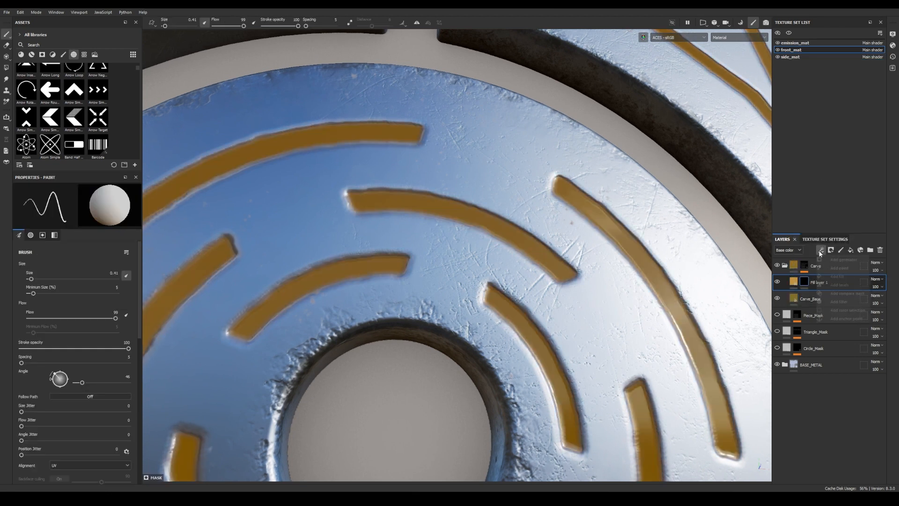
pyautogui.click(837, 277)
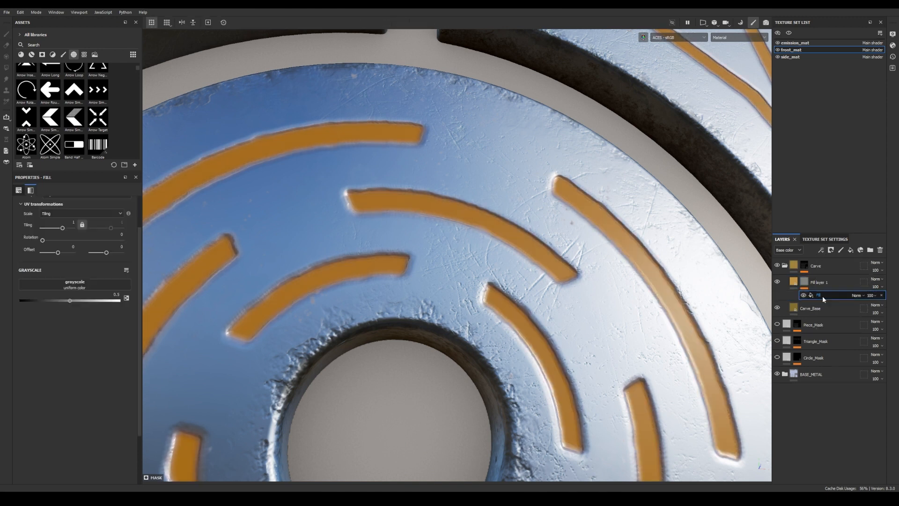
# Assign the Clouds 3 texture to the mask's fill, display the mask, and set the noise scale to 8.
pyautogui.click(73, 55)
pyautogui.click(63, 44)
pyautogui.write('cloud')
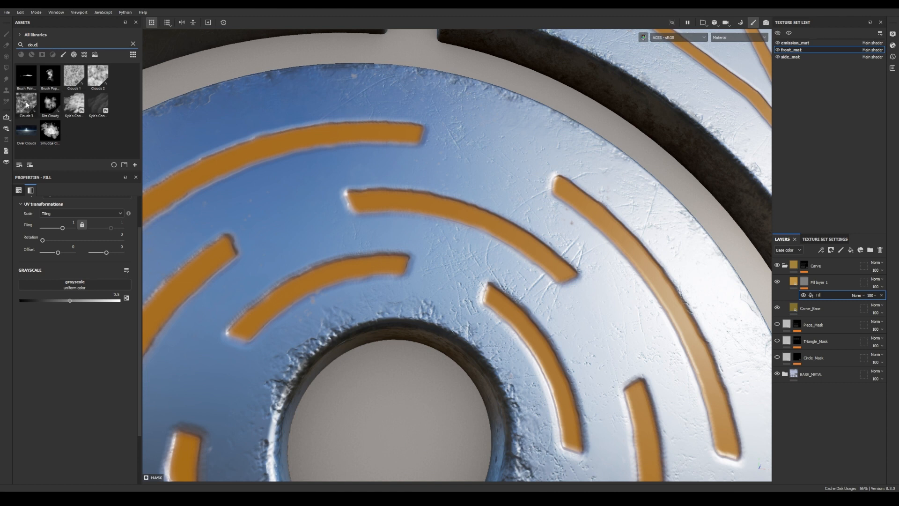
pyautogui.moveTo(26, 104); pyautogui.dragTo(74, 290)
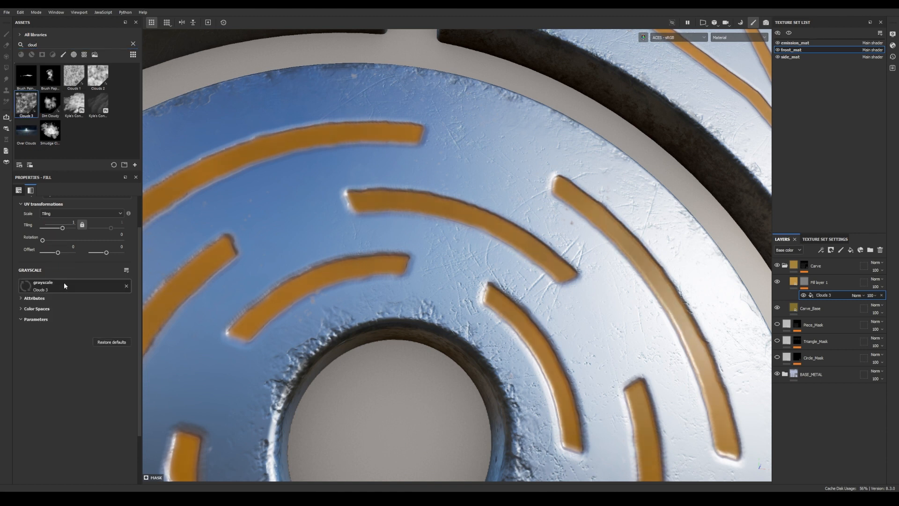
pyautogui.keyDown('alt'); pyautogui.click(808, 282); pyautogui.keyUp('alt')
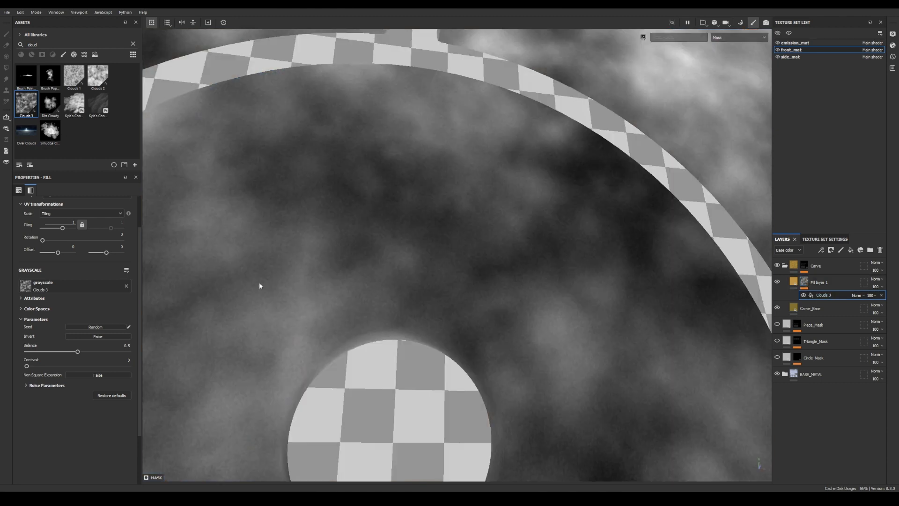
pyautogui.click(33, 386)
pyautogui.moveTo(47, 400); pyautogui.dragTo(170, 397)
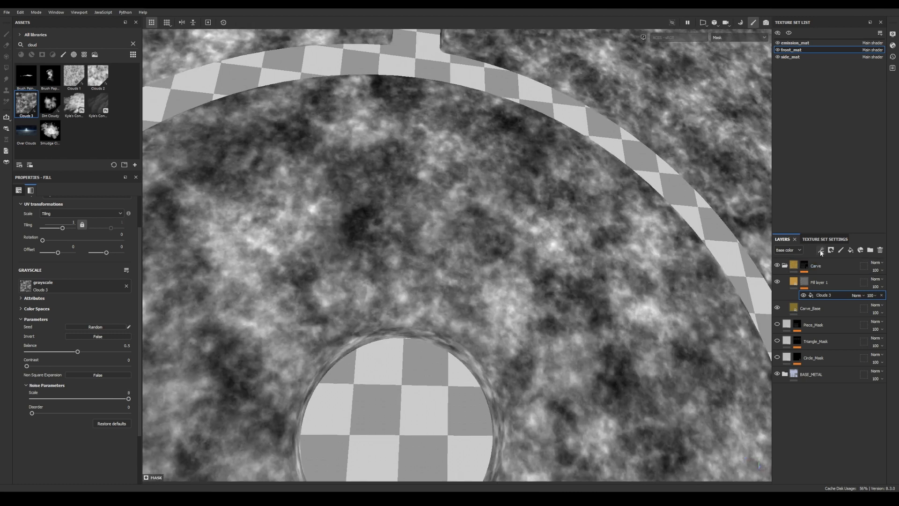
# Add a Contrast Luminosity filter above Clouds 3 in the mask with luminosity set to -0.4.
pyautogui.click(821, 250)
pyautogui.click(830, 296)
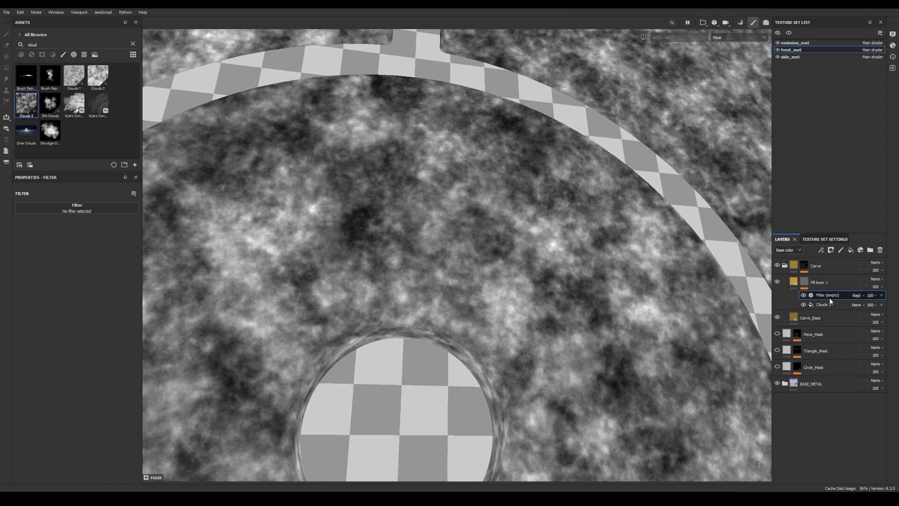
pyautogui.click(77, 207)
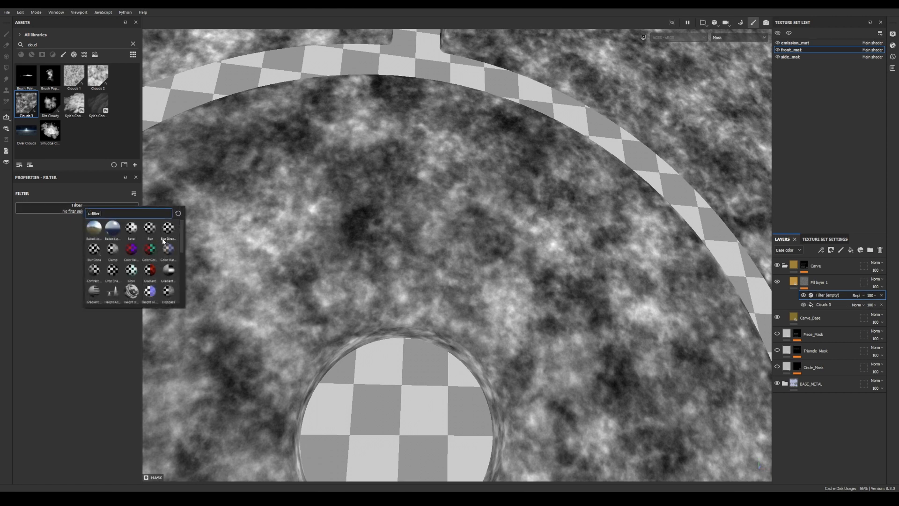
pyautogui.click(93, 271)
pyautogui.moveTo(79, 268); pyautogui.dragTo(57, 273)
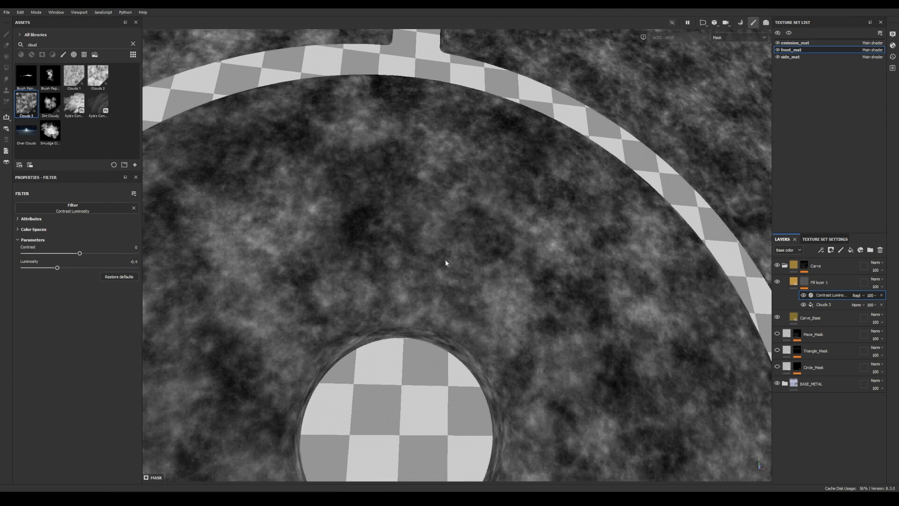
# Add another fill above the Contrast Luminosity filter in the mask and assign it the Dirt 1 texture.
pyautogui.click(827, 274)
pyautogui.click(133, 44)
pyautogui.write('dirt')
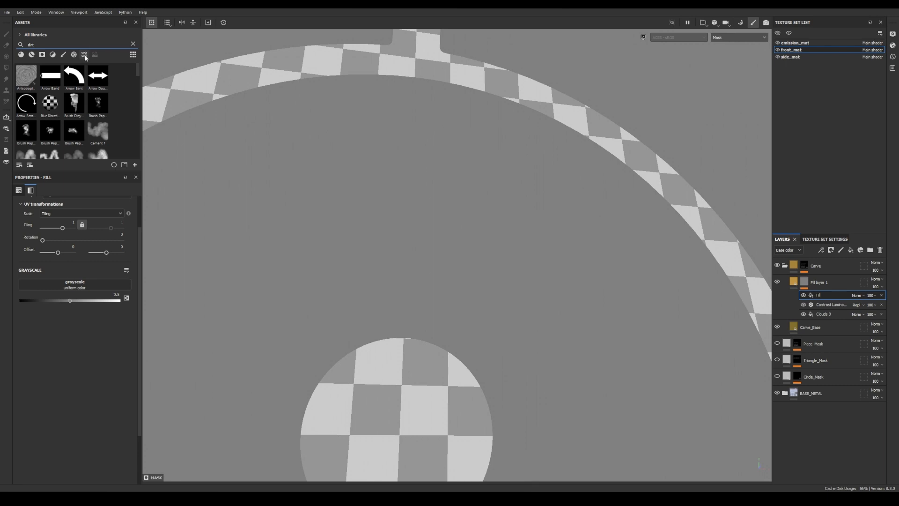
pyautogui.click(85, 55)
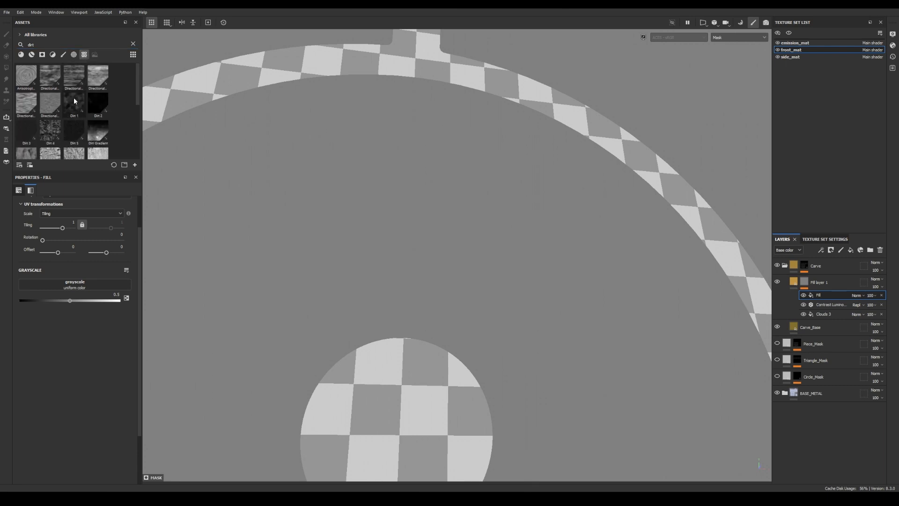
pyautogui.moveTo(73, 101); pyautogui.dragTo(75, 283)
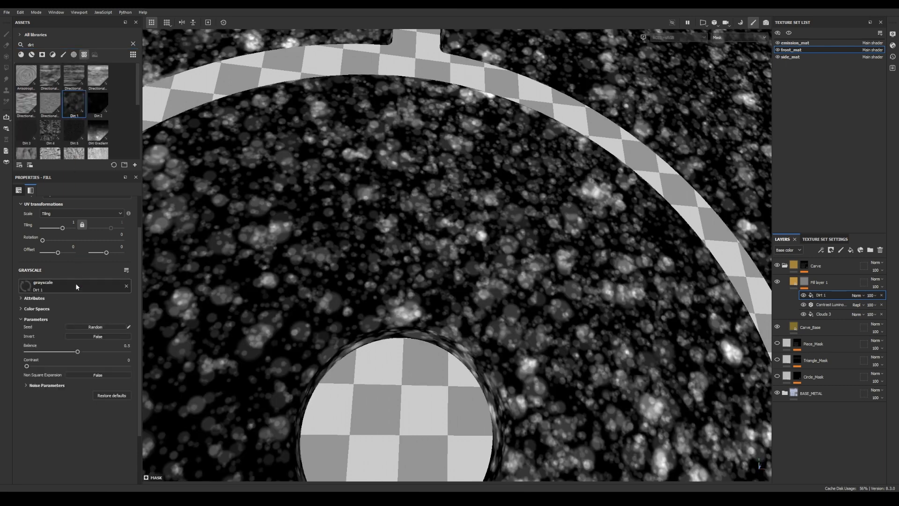
# Set the Dirt 1 fill's noise scale to 4, balance to 0.47 and tiling to 5.72.
pyautogui.click(33, 387)
pyautogui.moveTo(49, 398); pyautogui.dragTo(129, 402)
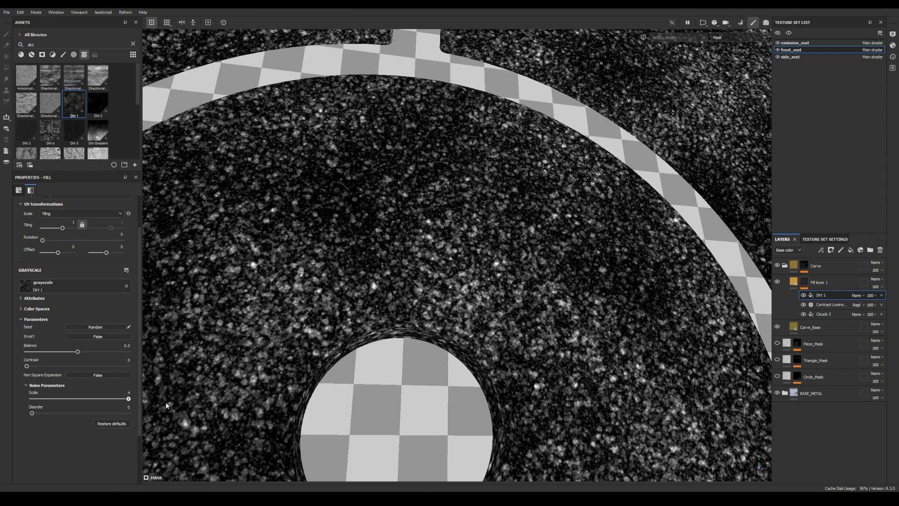
pyautogui.moveTo(78, 353); pyautogui.dragTo(75, 354)
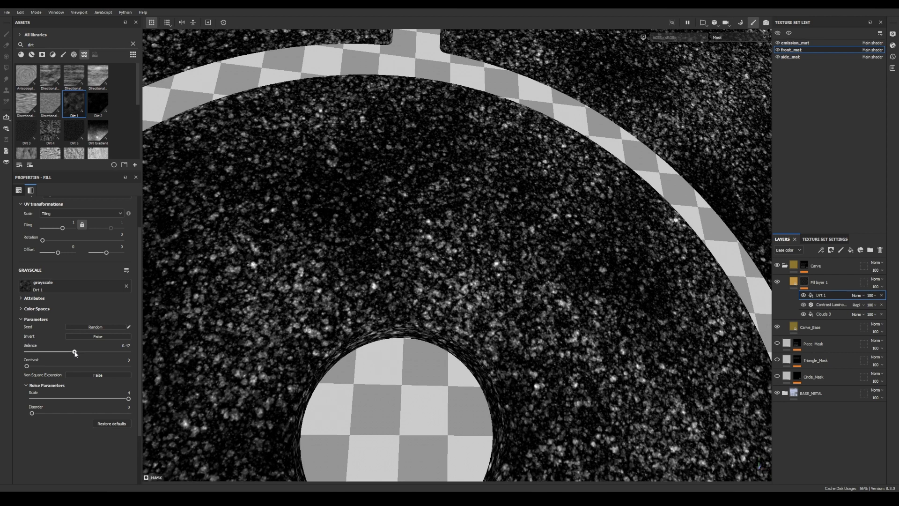
pyautogui.moveTo(62, 228); pyautogui.dragTo(66, 228)
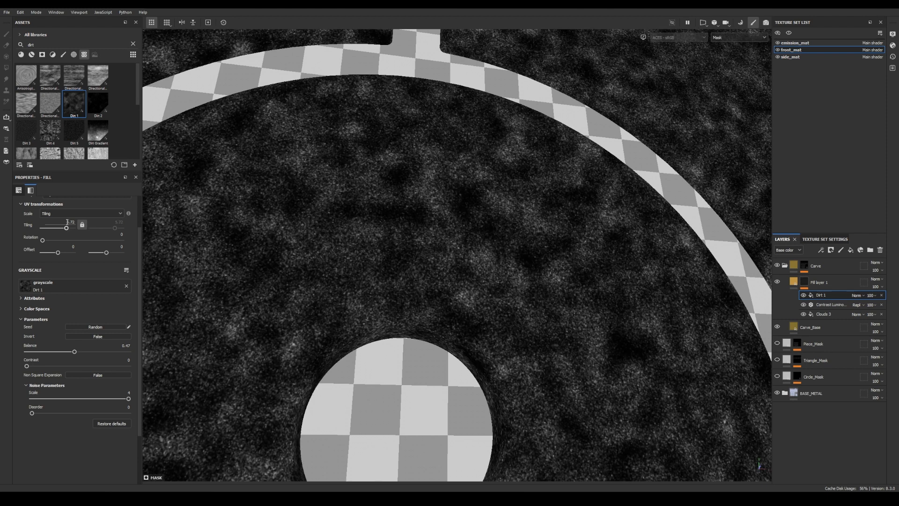
# Set the Dirt 1 fill's blend mode to Linear Dodge and switch the viewport back to the material display.
pyautogui.click(856, 295)
pyautogui.click(858, 144)
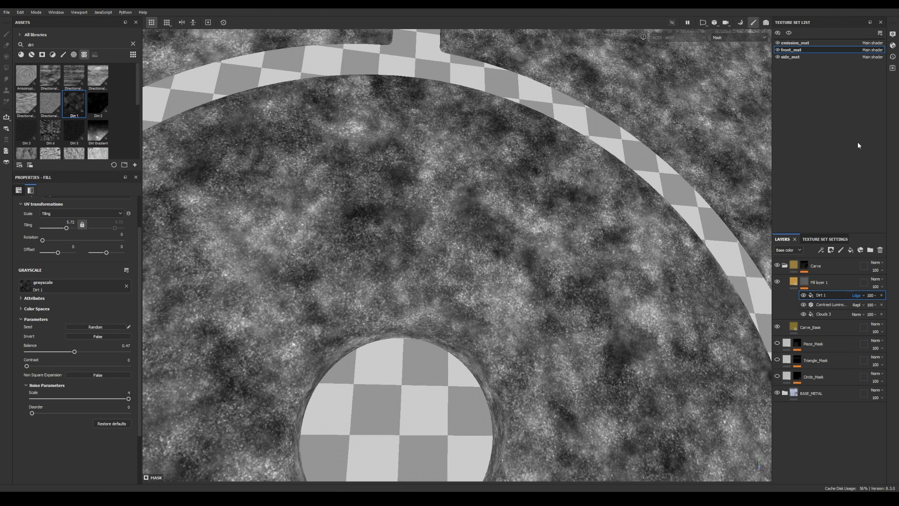
pyautogui.press('m')
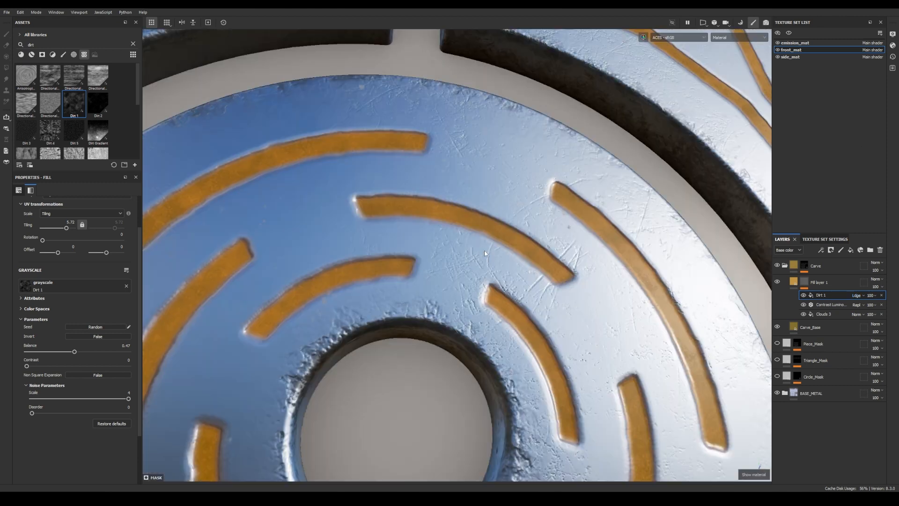
# Inspect the mottled gold lines up close and lower the Dirt 1 fill's opacity to 60.
pyautogui.keyDown('alt'); pyautogui.moveTo(509, 259); pyautogui.dragTo(450, 267); pyautogui.keyUp('alt')
pyautogui.keyDown('alt'); pyautogui.moveTo(450, 267); pyautogui.dragTo(497, 243, button='right'); pyautogui.keyUp('alt')
pyautogui.keyDown('alt'); pyautogui.moveTo(497, 243); pyautogui.dragTo(638, 211); pyautogui.keyUp('alt')
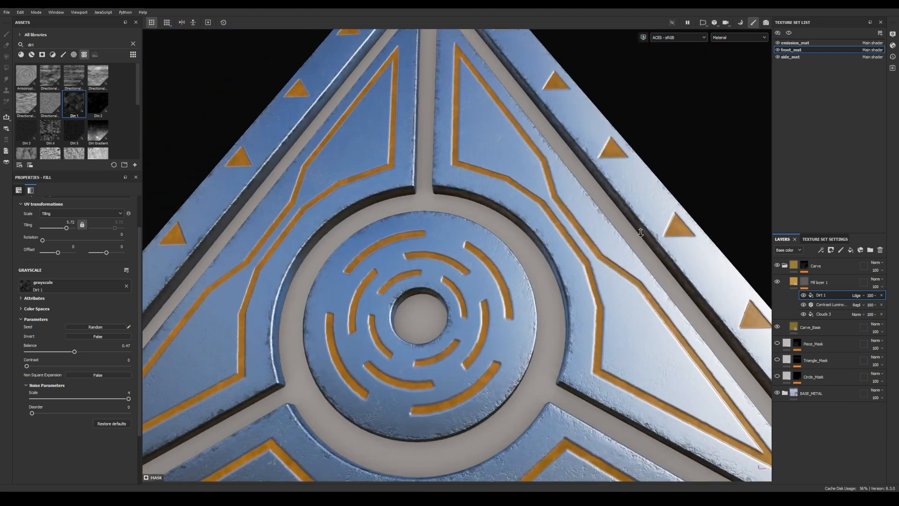
pyautogui.keyDown('alt'); pyautogui.moveTo(639, 211); pyautogui.dragTo(645, 230, button='right'); pyautogui.keyUp('alt')
pyautogui.keyDown('alt'); pyautogui.moveTo(645, 229); pyautogui.dragTo(623, 214); pyautogui.keyUp('alt')
pyautogui.keyDown('alt'); pyautogui.moveTo(623, 215); pyautogui.dragTo(754, 218, button='right'); pyautogui.keyUp('alt')
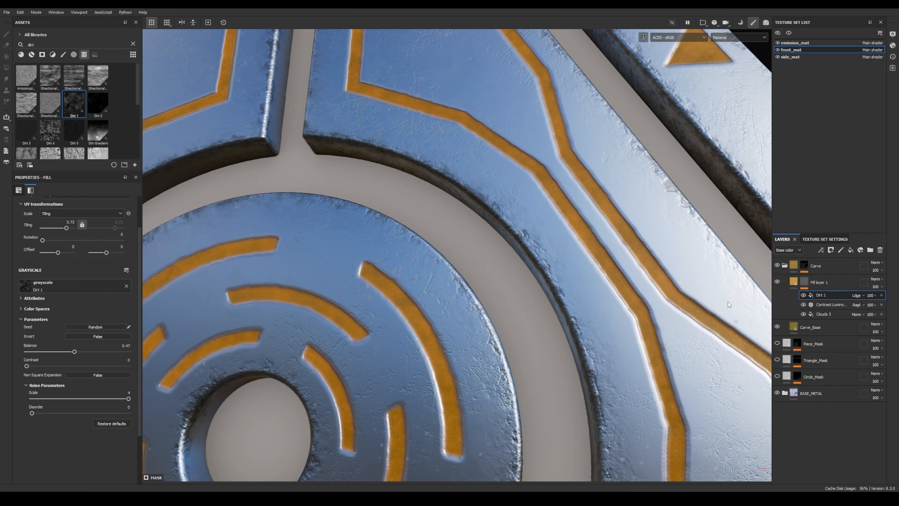
pyautogui.click(874, 299)
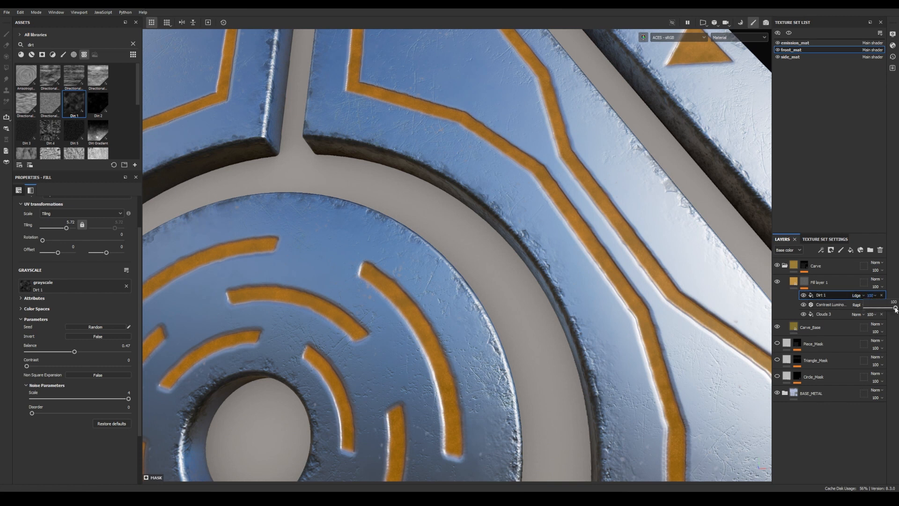
pyautogui.moveTo(896, 309); pyautogui.dragTo(885, 309)
pyautogui.scroll(-5, 568, 280)
pyautogui.keyDown('alt'); pyautogui.moveTo(515, 271); pyautogui.dragTo(389, 260); pyautogui.keyUp('alt')
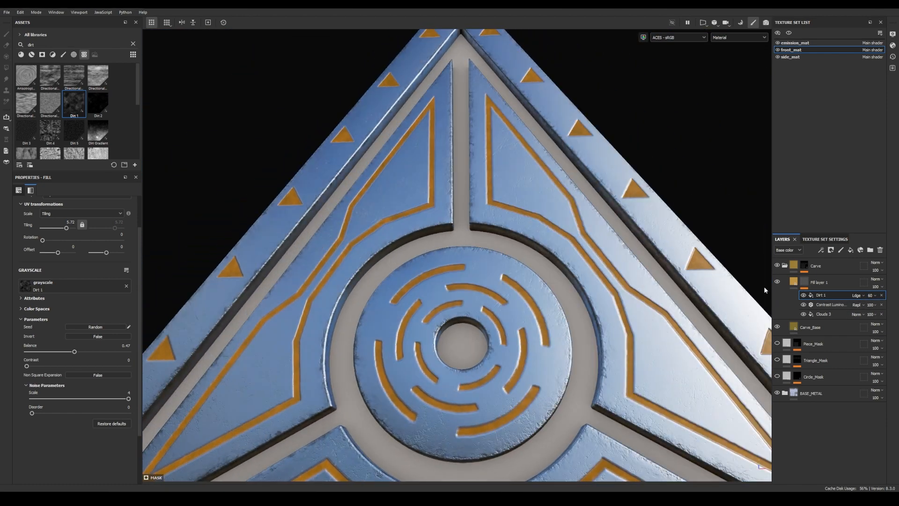
# Set the height of Fill layer 1 to -0.005.
pyautogui.click(793, 281)
pyautogui.scroll(5, 524, 318)
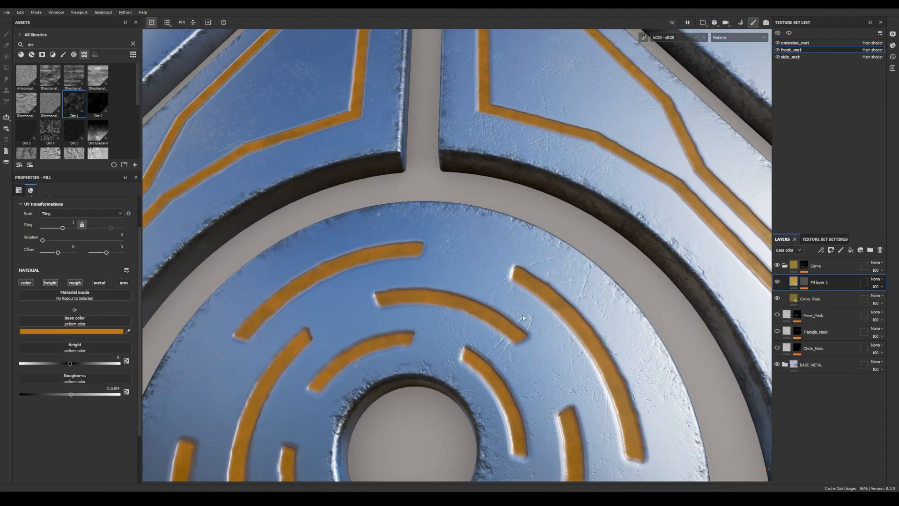
pyautogui.scroll(8, 523, 317)
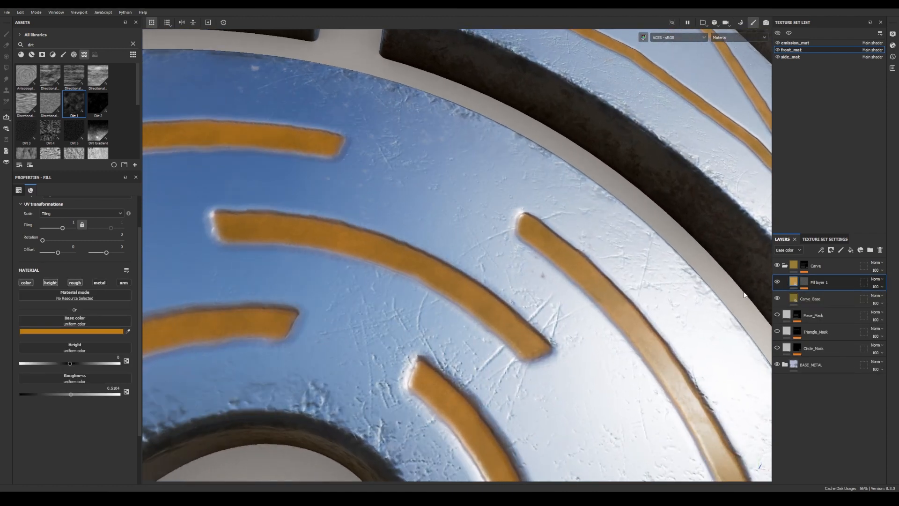
pyautogui.moveTo(70, 363); pyautogui.dragTo(69, 364)
pyautogui.click(112, 357)
pyautogui.press('BackSpace')
pyautogui.keyDown('alt'); pyautogui.moveTo(612, 352); pyautogui.dragTo(400, 318, button='right'); pyautogui.keyUp('alt')
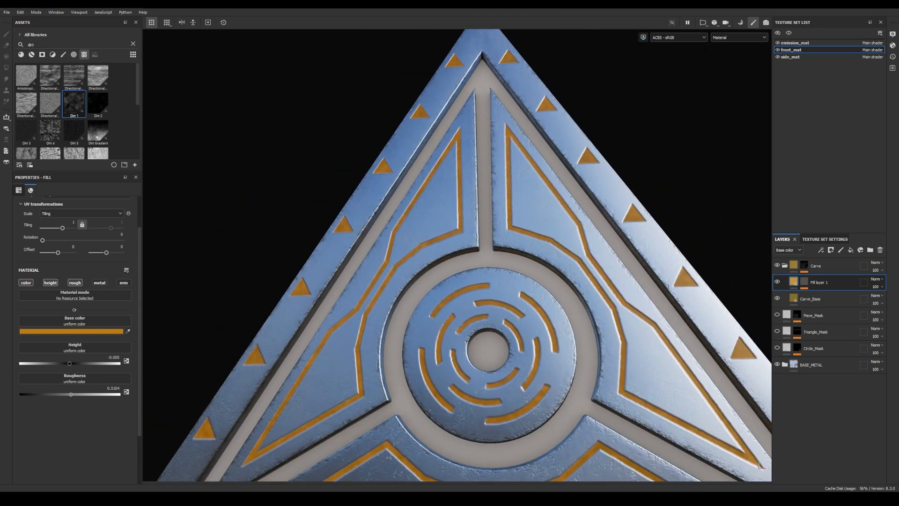
# Collapse the Carve folder, then add a fill layer at the top of the layer stack and name it Dirt_Moss.
pyautogui.keyDown('alt'); pyautogui.moveTo(467, 327); pyautogui.dragTo(510, 359); pyautogui.keyUp('alt')
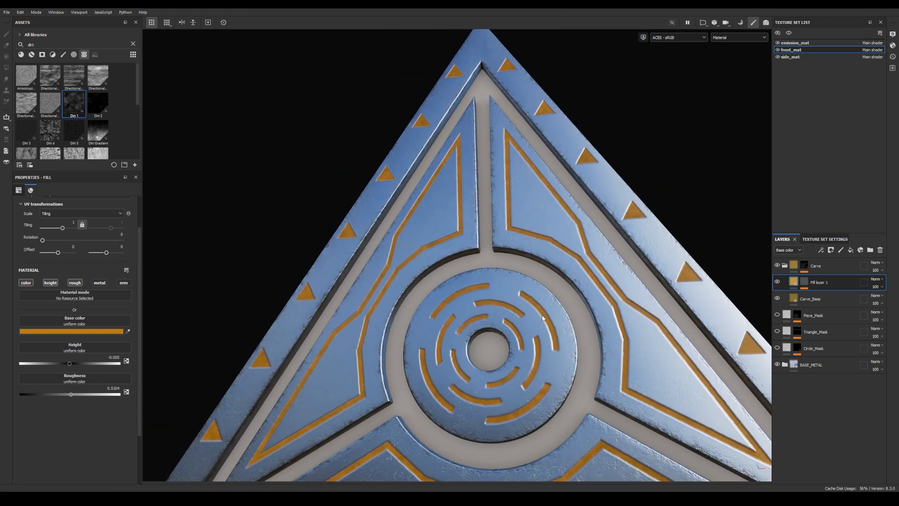
pyautogui.click(785, 265)
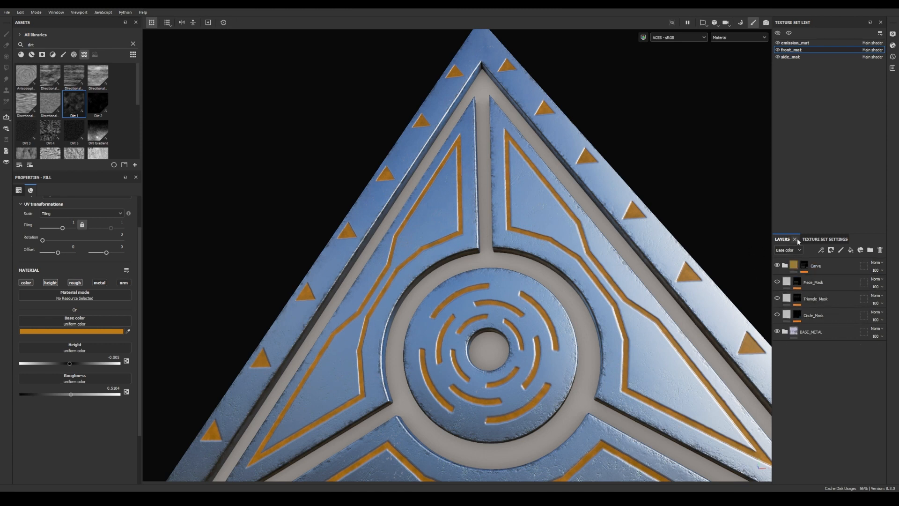
pyautogui.moveTo(611, 239)
pyautogui.keyDown('alt'); pyautogui.mouseDown()
pyautogui.moveTo(560, 248)
pyautogui.moveTo(687, 277)
pyautogui.mouseUp(); pyautogui.keyUp('alt')
pyautogui.click(850, 250)
pyautogui.moveTo(815, 284); pyautogui.dragTo(816, 265)
pyautogui.doubleClick(806, 267)
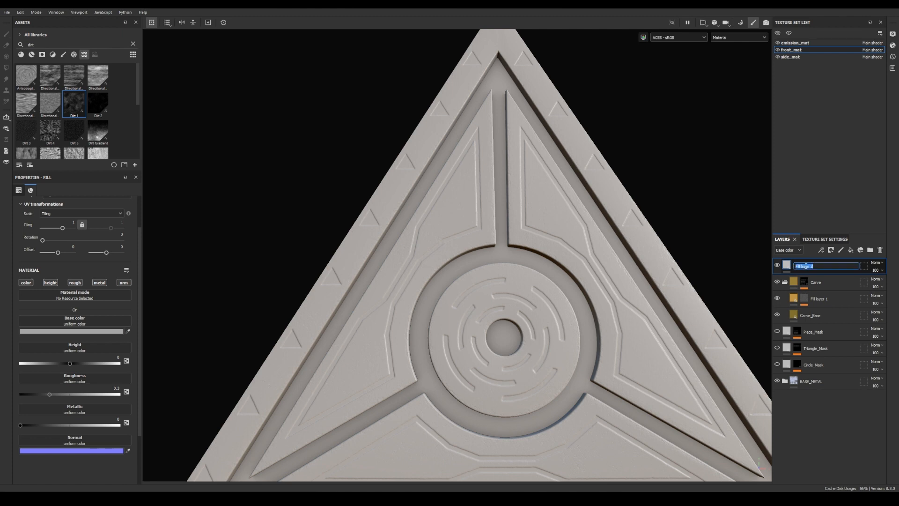
pyautogui.write('Dirt_Moss')
pyautogui.press('Return')
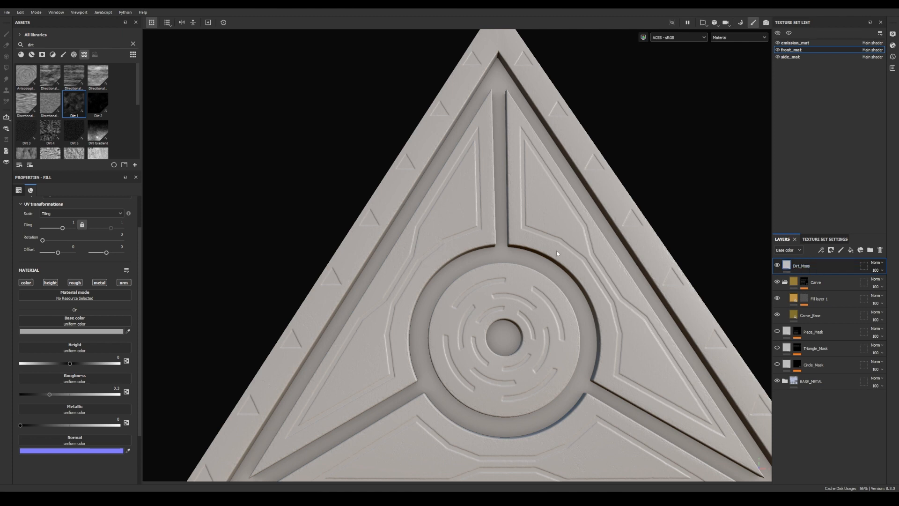
# Turn off the Dirt_Moss layer's normal and height channels and set its roughness to 0.8125.
pyautogui.scroll(5, 557, 253)
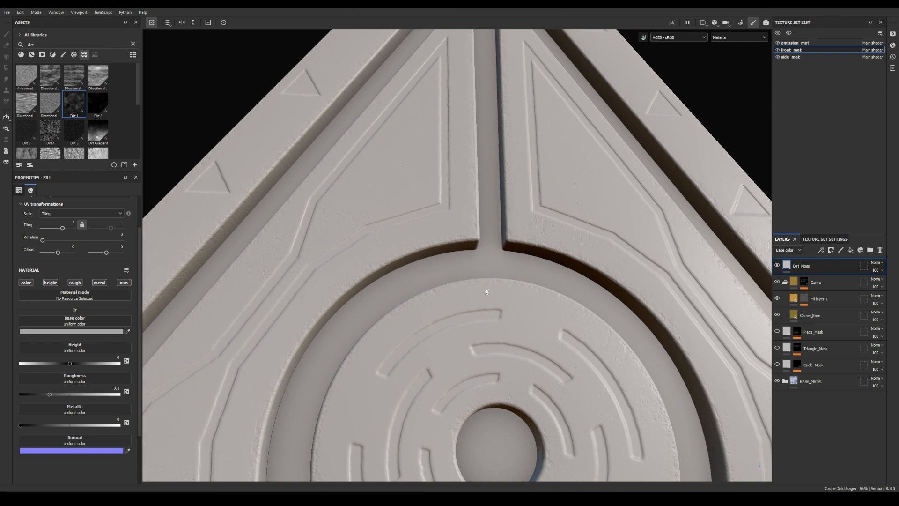
pyautogui.scroll(2, 486, 291)
pyautogui.click(123, 283)
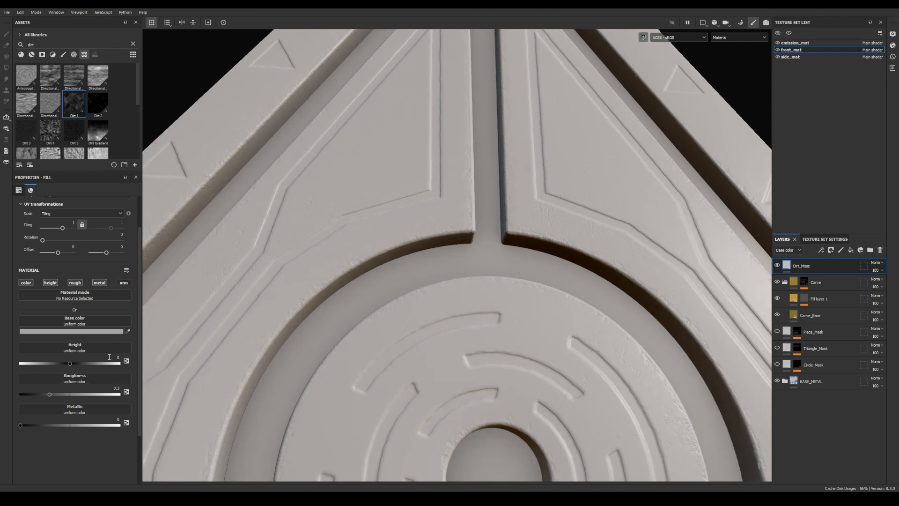
pyautogui.moveTo(58, 394); pyautogui.dragTo(102, 399)
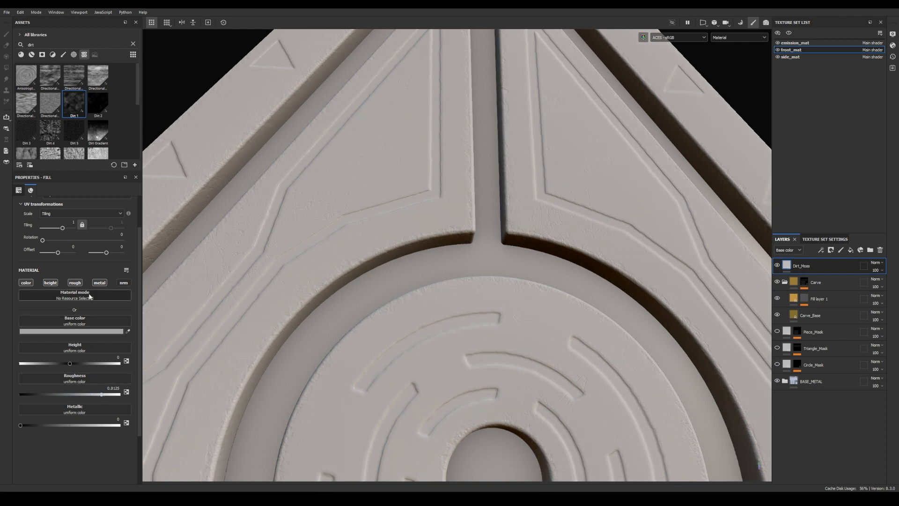
pyautogui.click(51, 282)
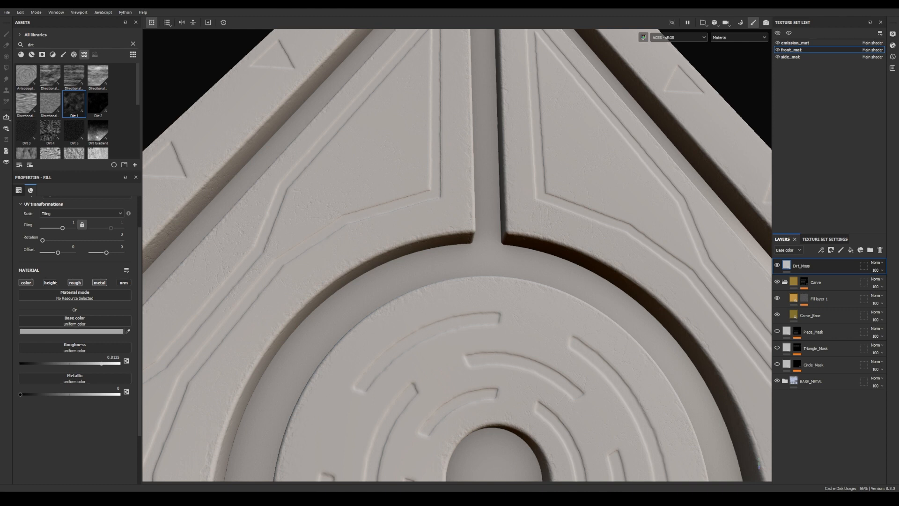
# Set the Dirt_Moss layer's base color to a dark, desaturated moss green.
pyautogui.click(70, 332)
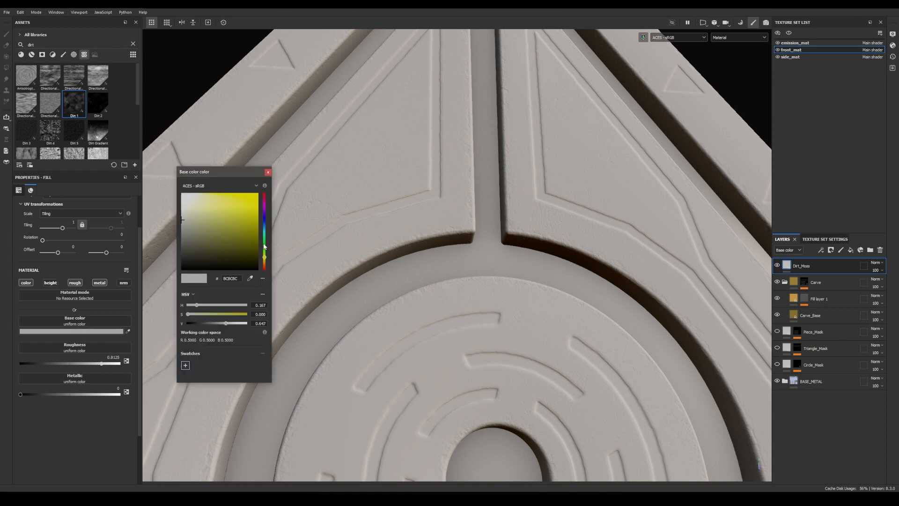
pyautogui.click(264, 252)
pyautogui.moveTo(227, 247); pyautogui.dragTo(237, 247)
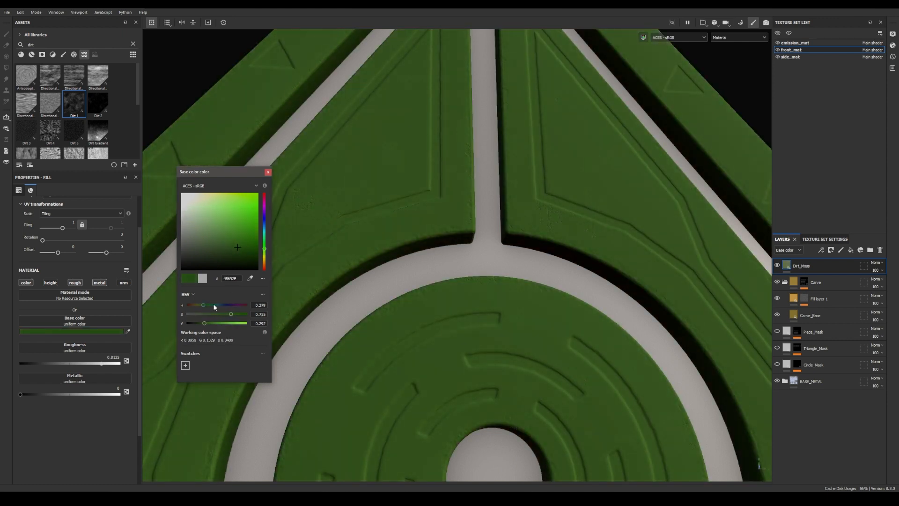
pyautogui.moveTo(231, 313); pyautogui.dragTo(213, 313)
pyautogui.click(202, 324)
pyautogui.click(209, 253)
pyautogui.click(268, 172)
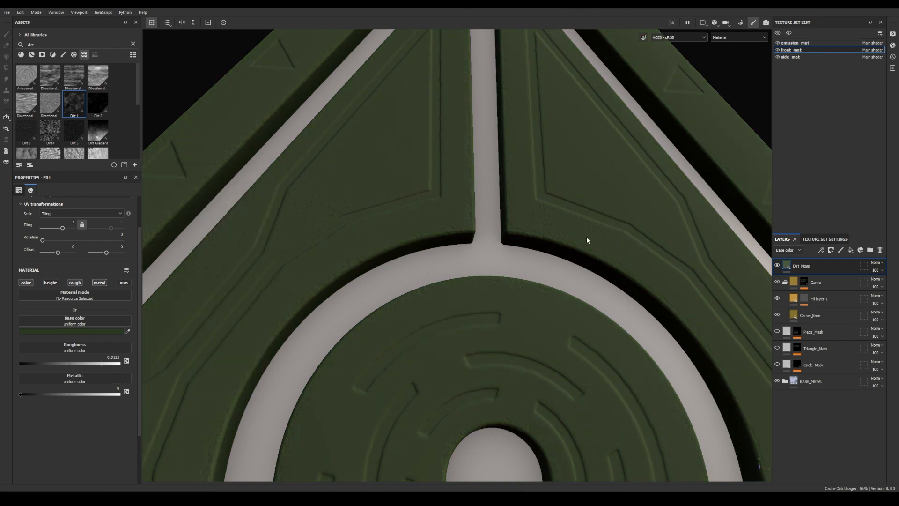
# Add a black mask to the Dirt_Moss layer with a fill that uses the Dirt 1 texture.
pyautogui.rightClick(788, 265)
pyautogui.click(797, 275)
pyautogui.click(821, 250)
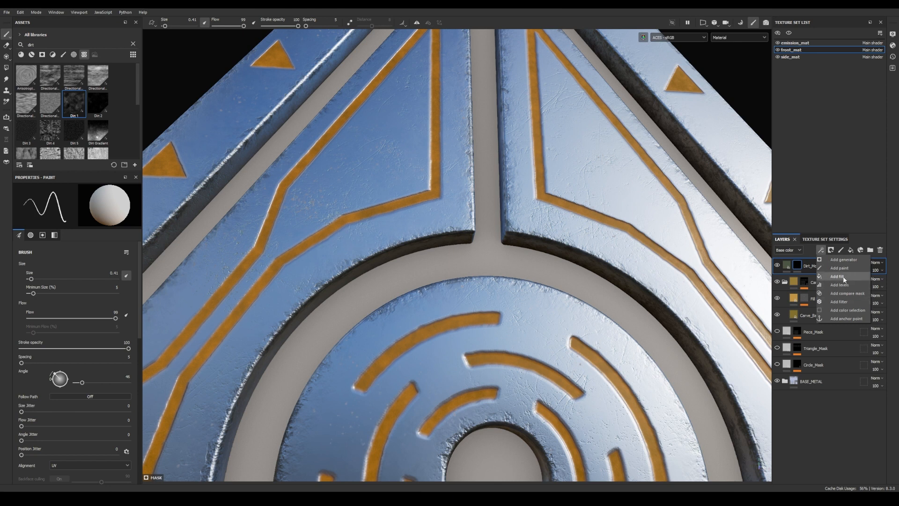
pyautogui.click(837, 276)
pyautogui.moveTo(73, 103); pyautogui.dragTo(63, 283)
# Display the Dirt_Moss mask in the viewport and set the Dirt 1 fill's noise scale to 4 and balance to 0.29.
pyautogui.keyDown('alt'); pyautogui.click(798, 267); pyautogui.keyUp('alt')
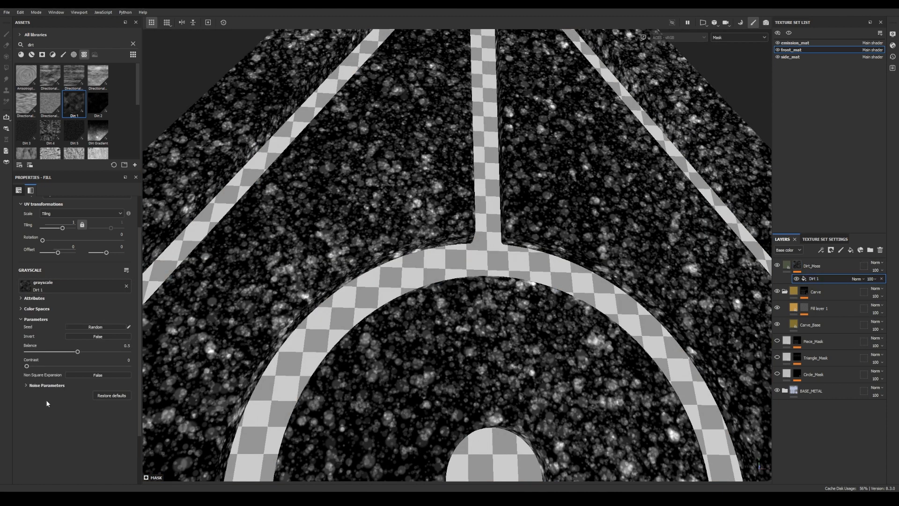
pyautogui.click(24, 384)
pyautogui.moveTo(33, 397); pyautogui.dragTo(142, 400)
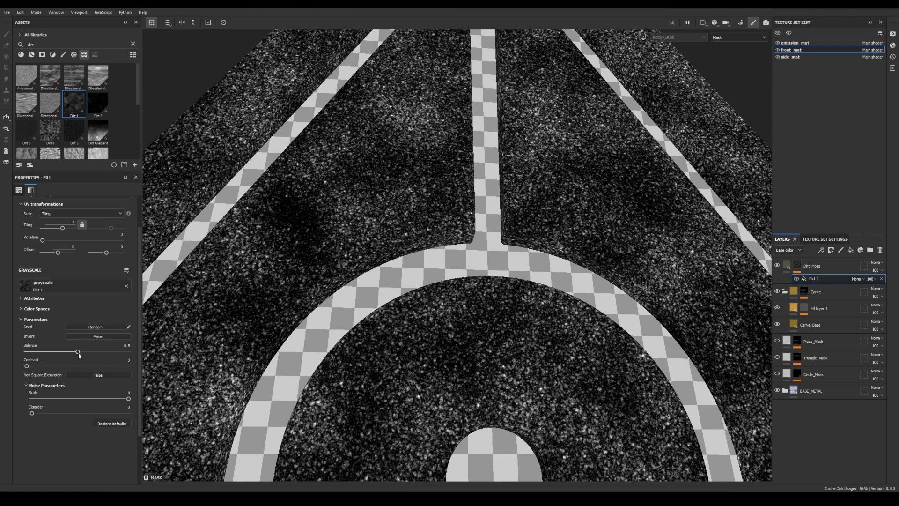
pyautogui.moveTo(75, 352); pyautogui.dragTo(57, 352)
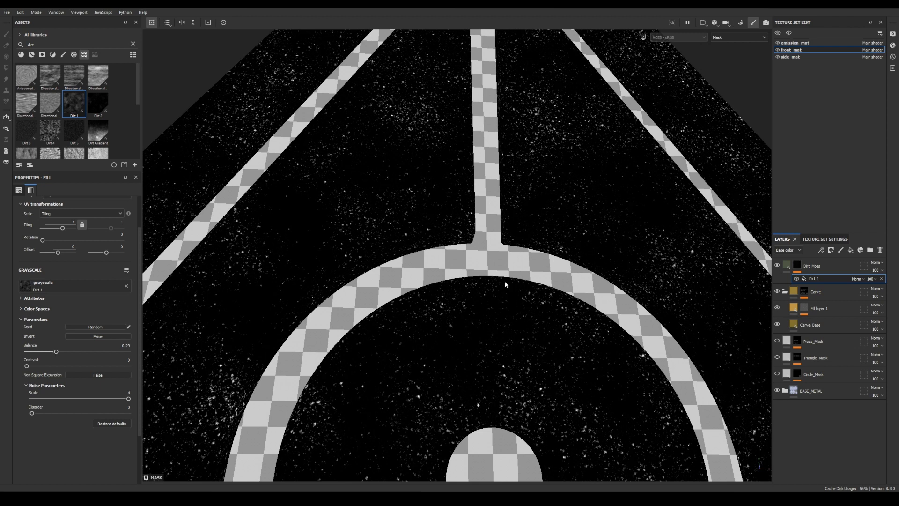
# Add a second fill above Dirt 1 in the Dirt_Moss mask and apply the BnW Spots 2 texture to it.
pyautogui.click(822, 250)
pyautogui.click(837, 275)
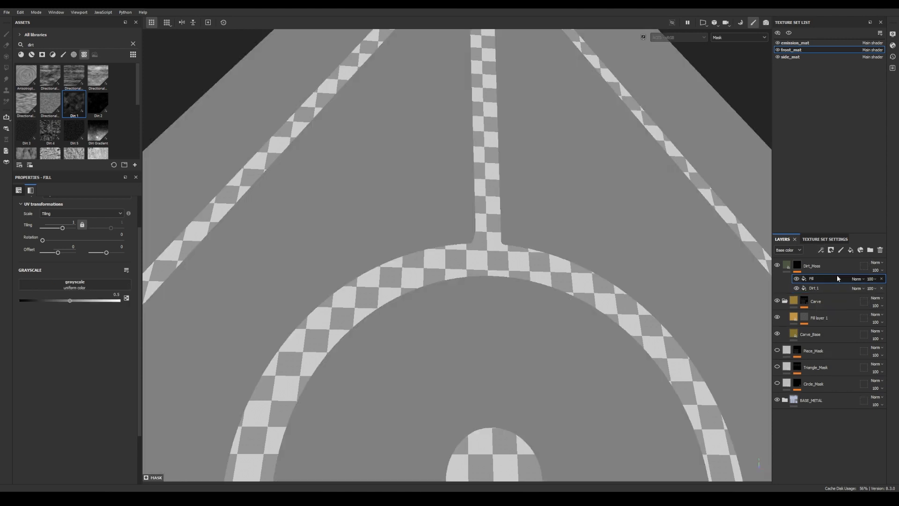
pyautogui.click(860, 280)
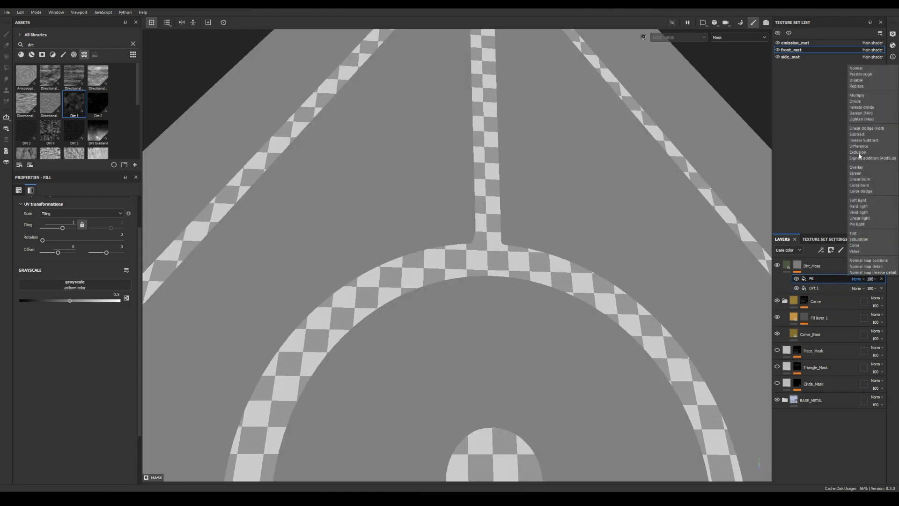
pyautogui.click(858, 95)
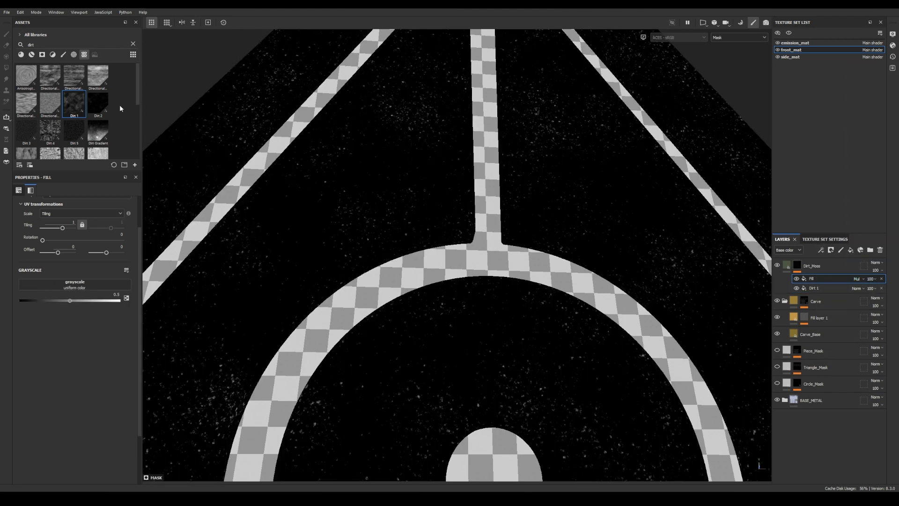
pyautogui.moveTo(138, 91)
pyautogui.mouseDown()
pyautogui.moveTo(142, 121)
pyautogui.moveTo(139, 84)
pyautogui.mouseUp()
pyautogui.click(61, 44)
pyautogui.write('spot')
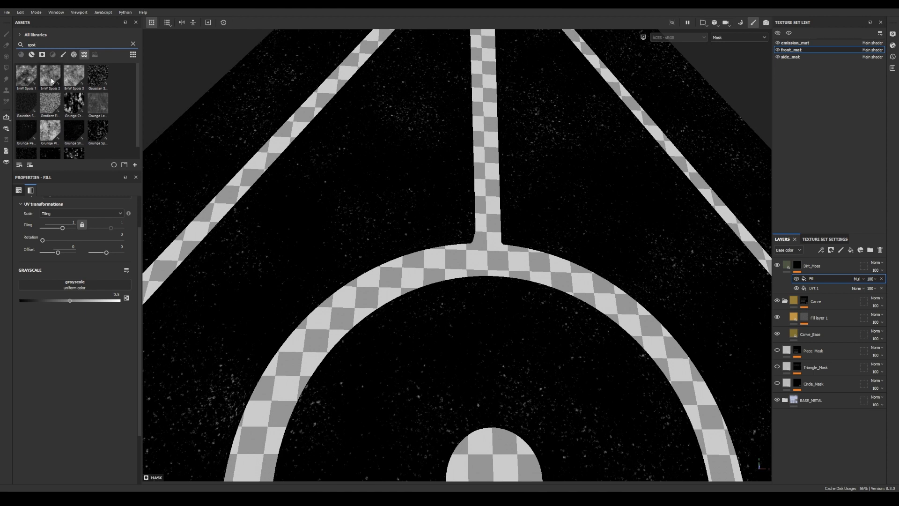
pyautogui.moveTo(52, 78); pyautogui.dragTo(75, 284)
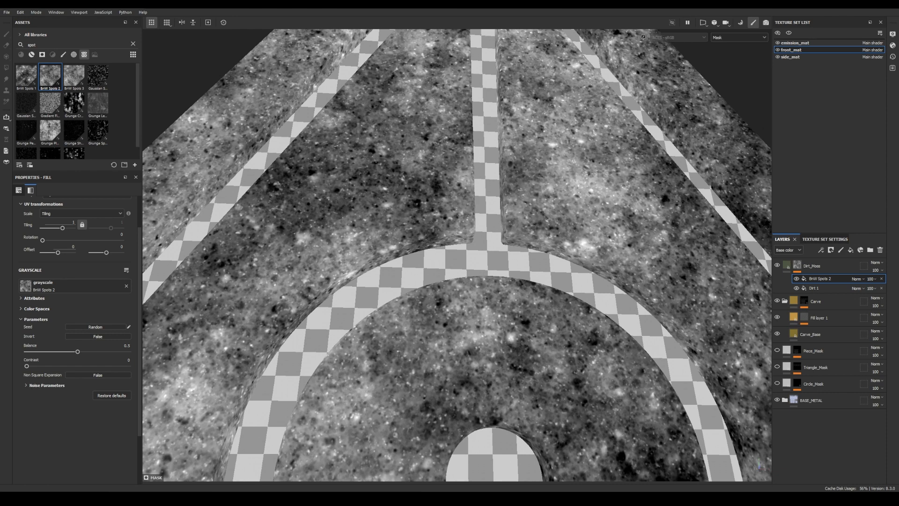
# Set the BnW Spots 2 fill's disorder to 0.6 and blend mode to Multiply, and return the viewport to the material display.
pyautogui.click(31, 385)
pyautogui.moveTo(35, 414); pyautogui.dragTo(91, 415)
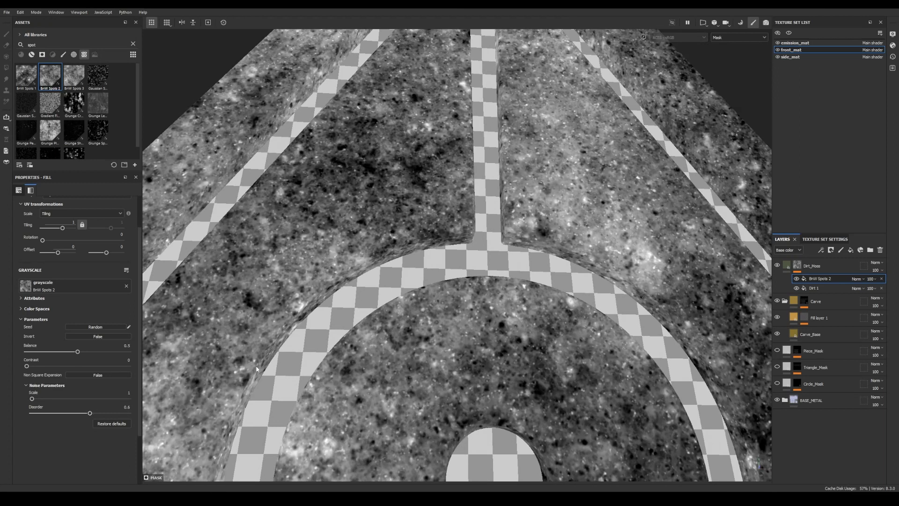
pyautogui.click(857, 279)
pyautogui.click(864, 96)
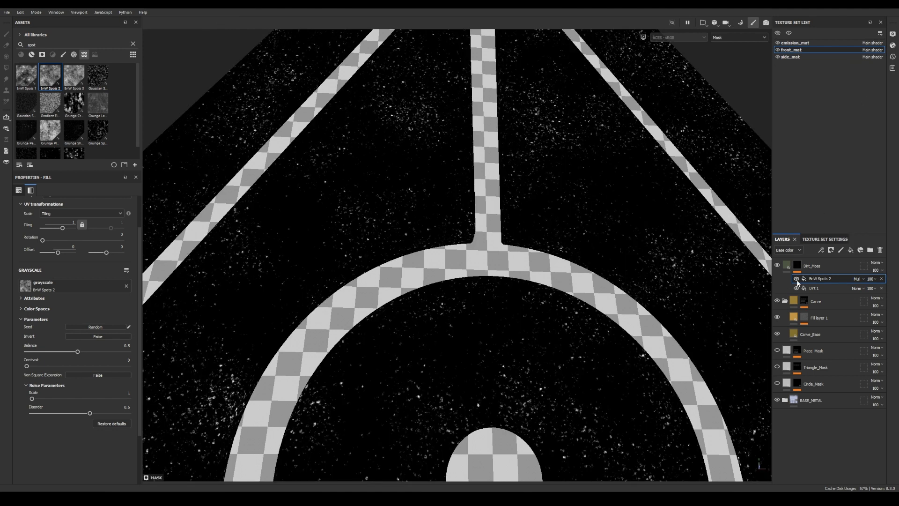
pyautogui.keyDown('alt'); pyautogui.moveTo(649, 281); pyautogui.dragTo(379, 276, button='right'); pyautogui.keyUp('alt')
pyautogui.press('m')
pyautogui.keyDown('alt'); pyautogui.moveTo(650, 274); pyautogui.dragTo(425, 254, button='right'); pyautogui.keyUp('alt')
pyautogui.keyDown('alt'); pyautogui.moveTo(425, 255); pyautogui.dragTo(440, 281); pyautogui.keyUp('alt')
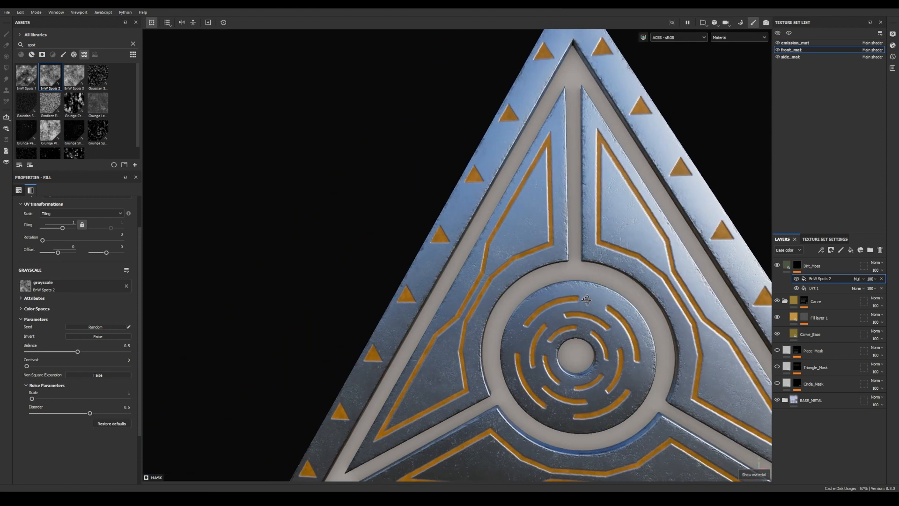
pyautogui.keyDown('alt'); pyautogui.moveTo(643, 278); pyautogui.dragTo(532, 276, button='middle'); pyautogui.keyUp('alt')
pyautogui.moveTo(672, 209)
pyautogui.keyDown('shift'); pyautogui.mouseDown(button='right')
pyautogui.moveTo(684, 209)
pyautogui.moveTo(662, 205)
pyautogui.moveTo(674, 209)
pyautogui.mouseUp(button='right'); pyautogui.keyUp('shift')
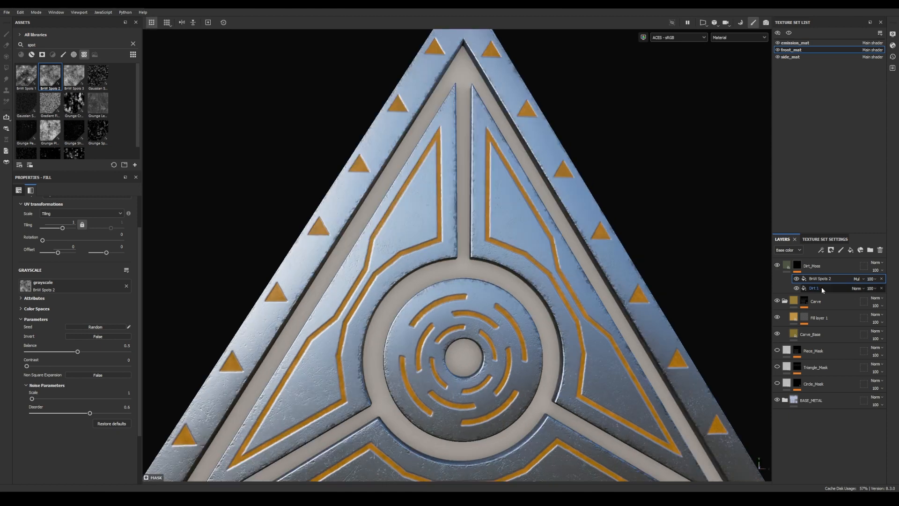
# Add a fill layer above Dirt_Moss and name it Scratches.
pyautogui.click(788, 266)
pyautogui.click(849, 251)
pyautogui.doubleClick(806, 265)
pyautogui.write('Scratches')
pyautogui.press('Return')
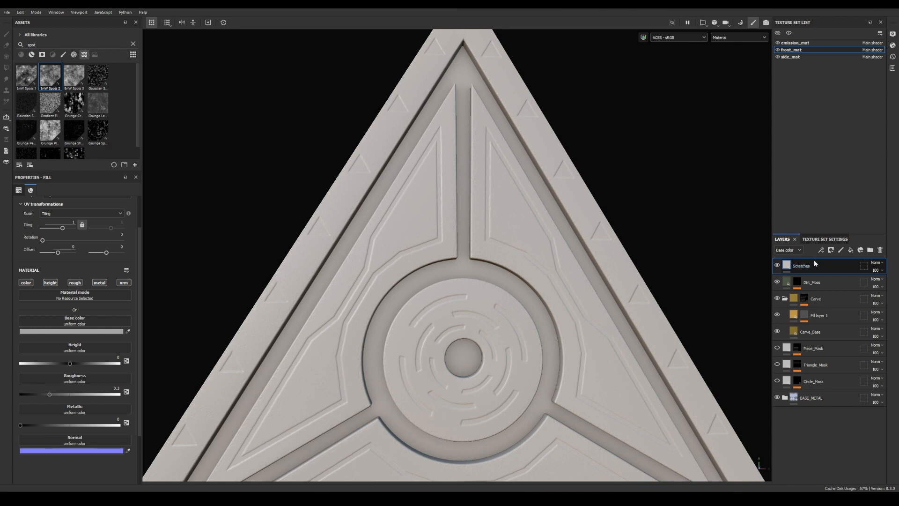
# Limit the Scratches layer to the roughness channel and set its roughness to 0.6667.
pyautogui.click(26, 283)
pyautogui.click(51, 282)
pyautogui.click(99, 283)
pyautogui.click(123, 283)
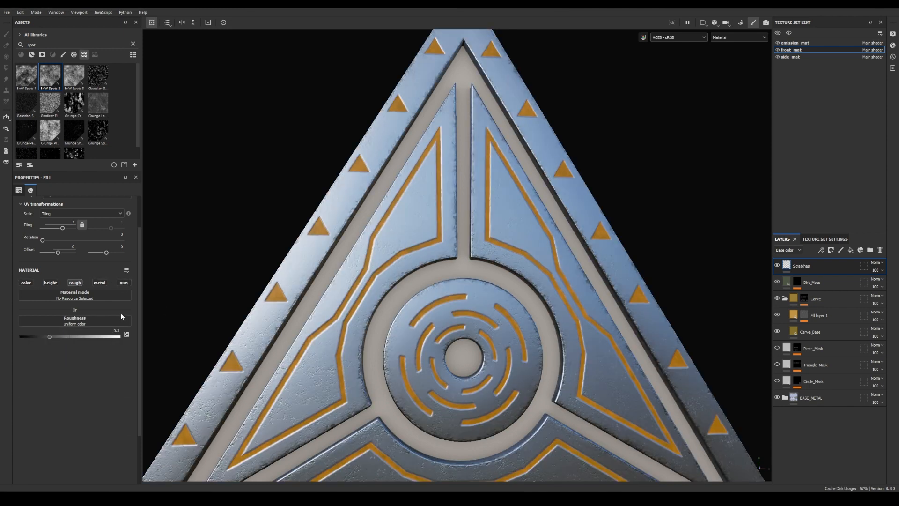
pyautogui.moveTo(70, 340)
pyautogui.mouseDown()
pyautogui.moveTo(60, 336)
pyautogui.moveTo(86, 338)
pyautogui.mouseUp()
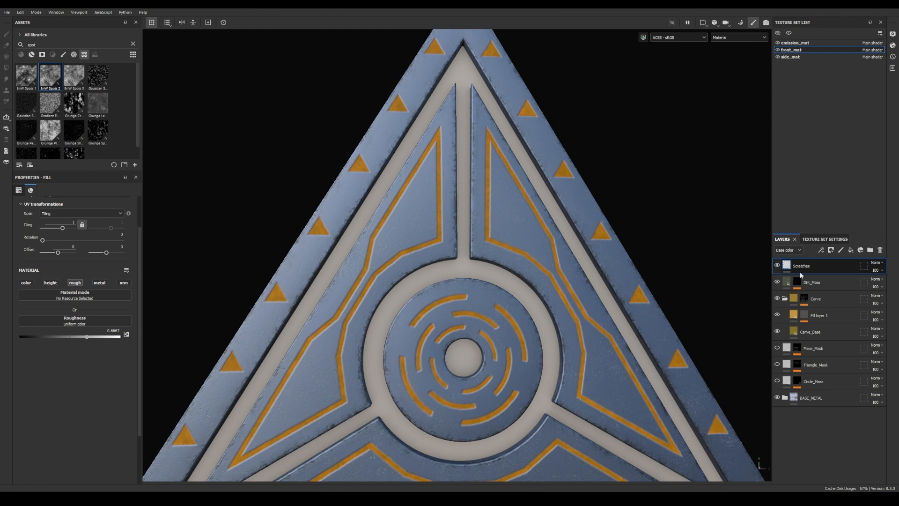
# Add a black mask to the Scratches layer and put a fill effect in it.
pyautogui.rightClick(791, 266)
pyautogui.click(797, 274)
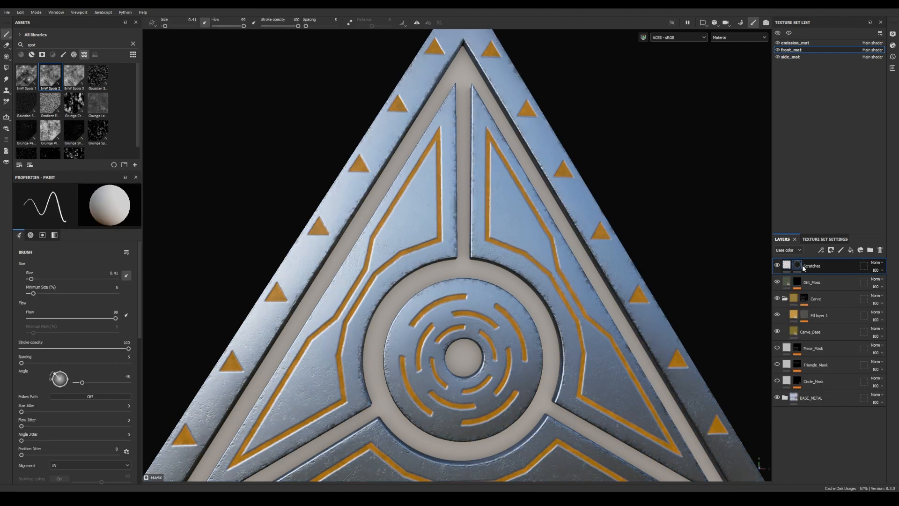
pyautogui.click(820, 253)
pyautogui.click(836, 277)
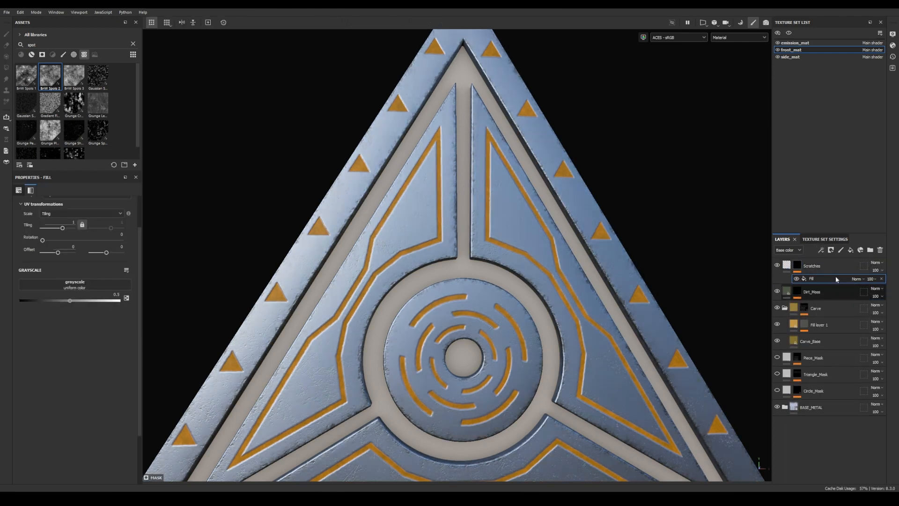
# Search the assets for scratches and apply the Grunge Scratches Dirty texture to the Scratches mask's fill.
pyautogui.click(134, 44)
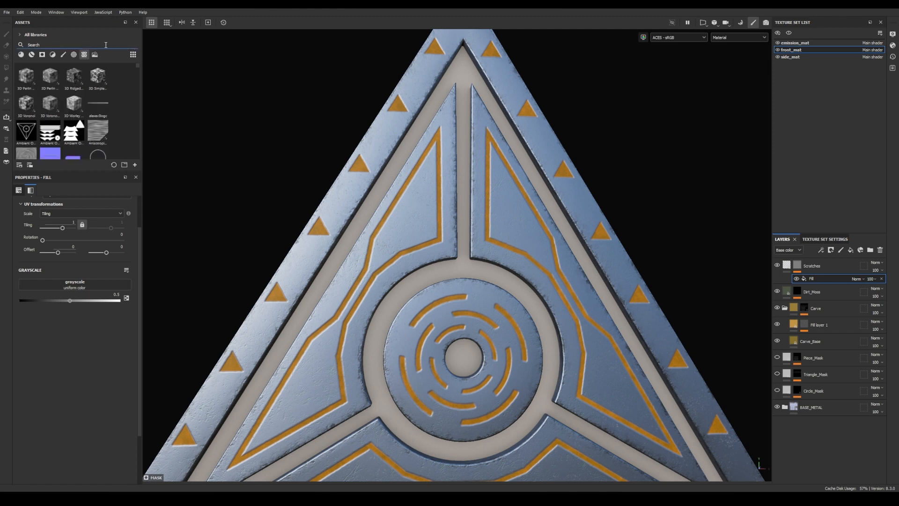
pyautogui.write('scrate')
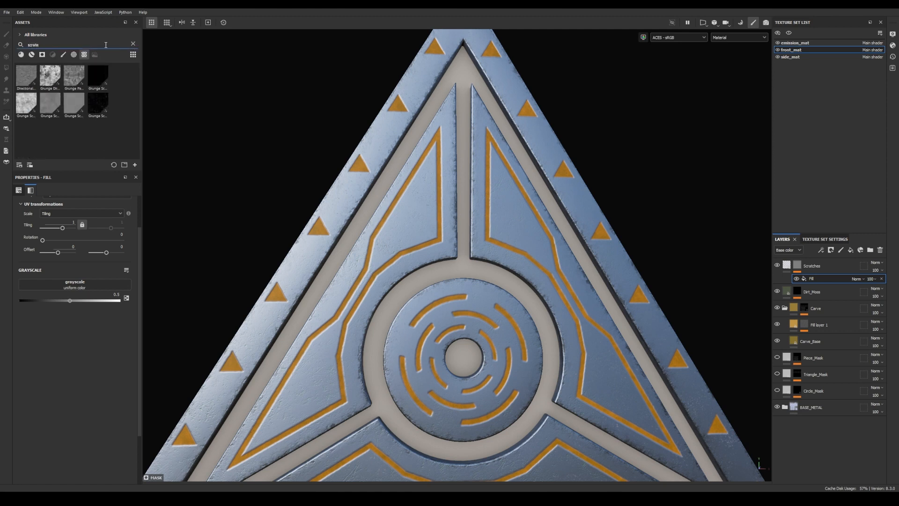
pyautogui.press('BackSpace')
pyautogui.write('c')
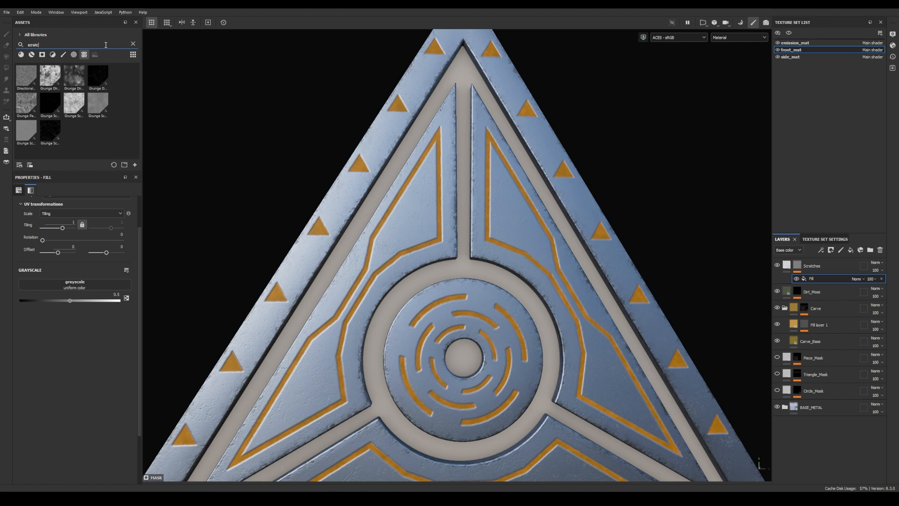
pyautogui.write('hes')
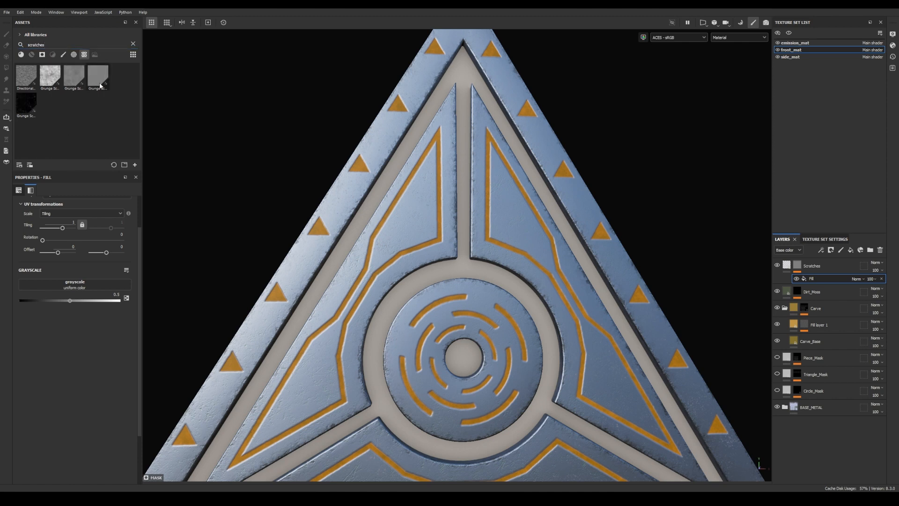
pyautogui.moveTo(100, 85)
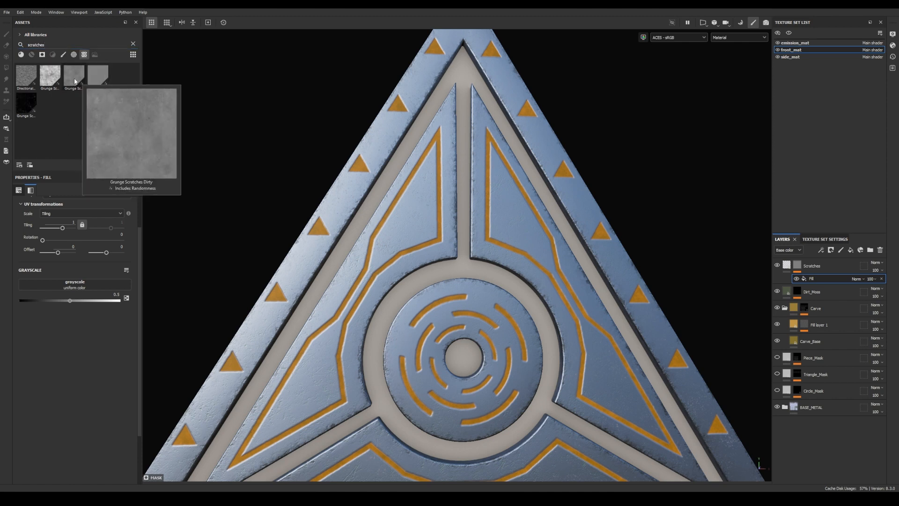
pyautogui.moveTo(74, 80); pyautogui.dragTo(73, 295)
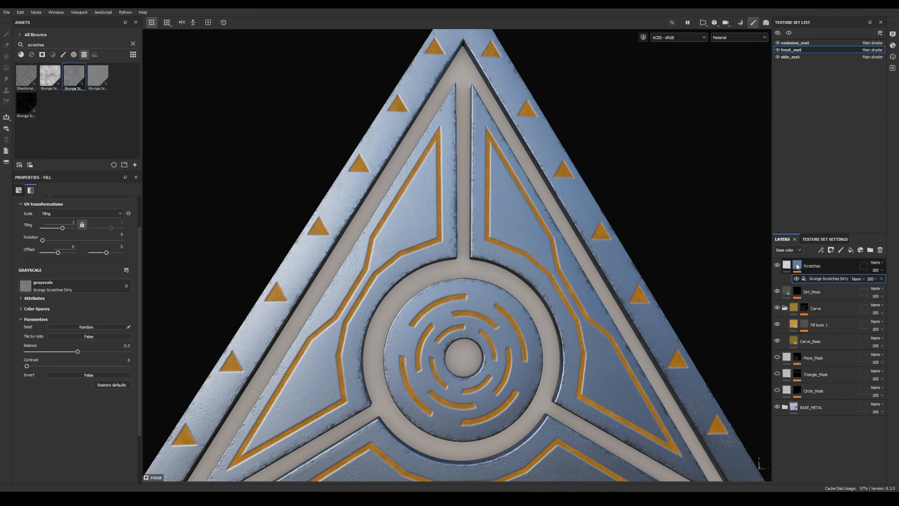
# Set the balance of the Scratches mask's Grunge Scratches Dirty fill to 0.3 and switch it to tri-planar projection.
pyautogui.keyDown('alt'); pyautogui.click(820, 279); pyautogui.keyUp('alt')
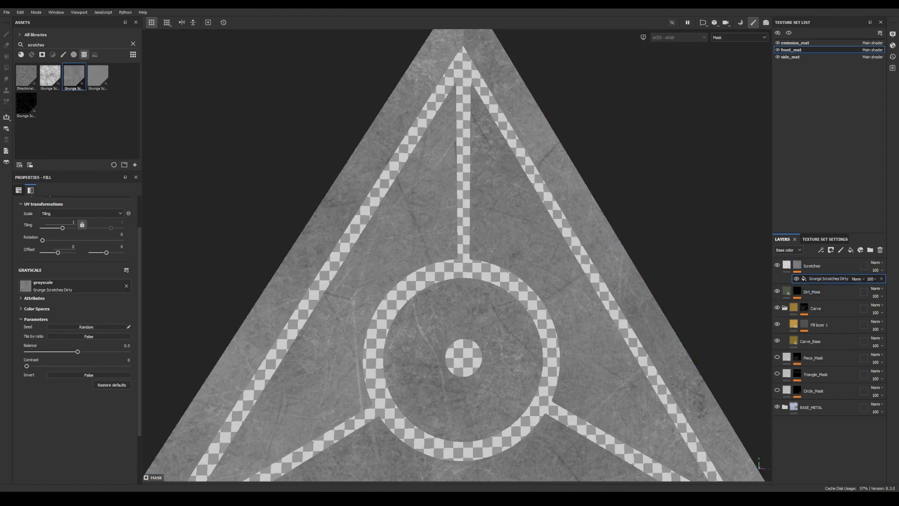
pyautogui.moveTo(77, 352); pyautogui.dragTo(57, 352)
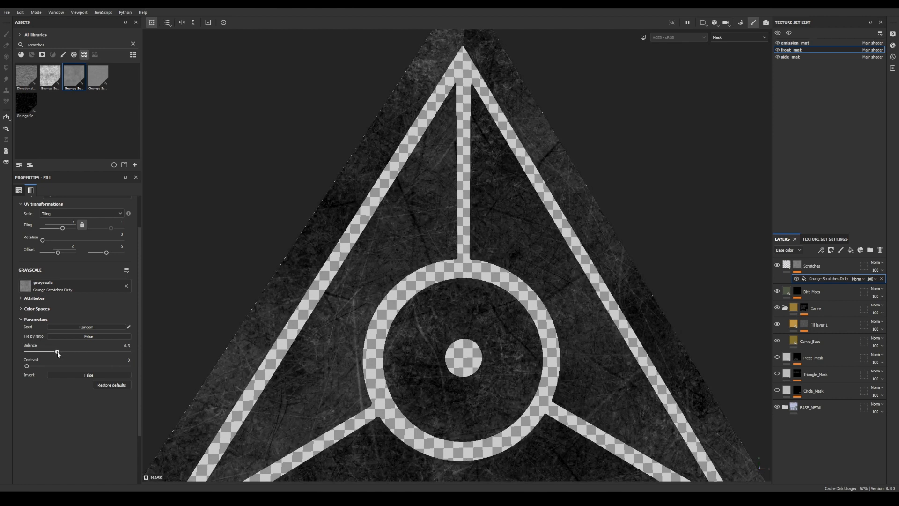
pyautogui.moveTo(139, 235); pyautogui.dragTo(141, 199)
pyautogui.click(91, 215)
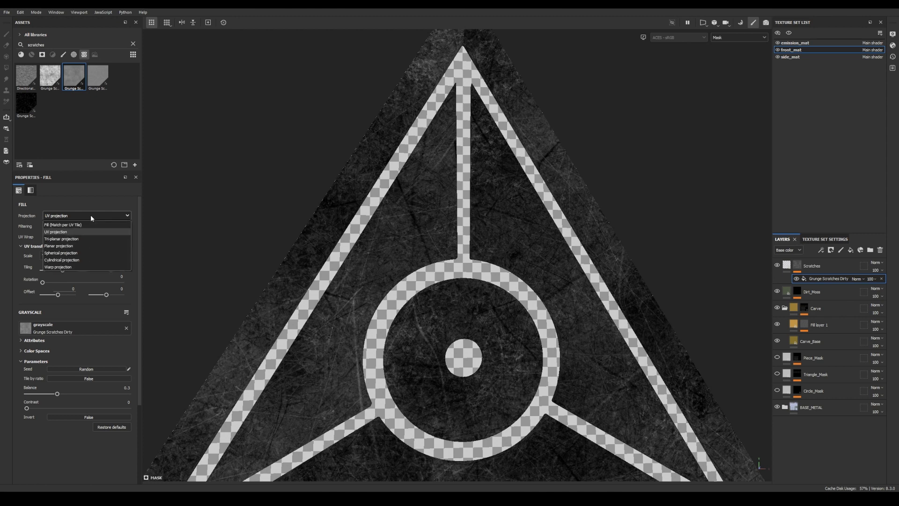
pyautogui.click(80, 238)
# Add a levels effect to the Scratches mask, lower its white output to 0.376, and check the result on the material.
pyautogui.click(821, 249)
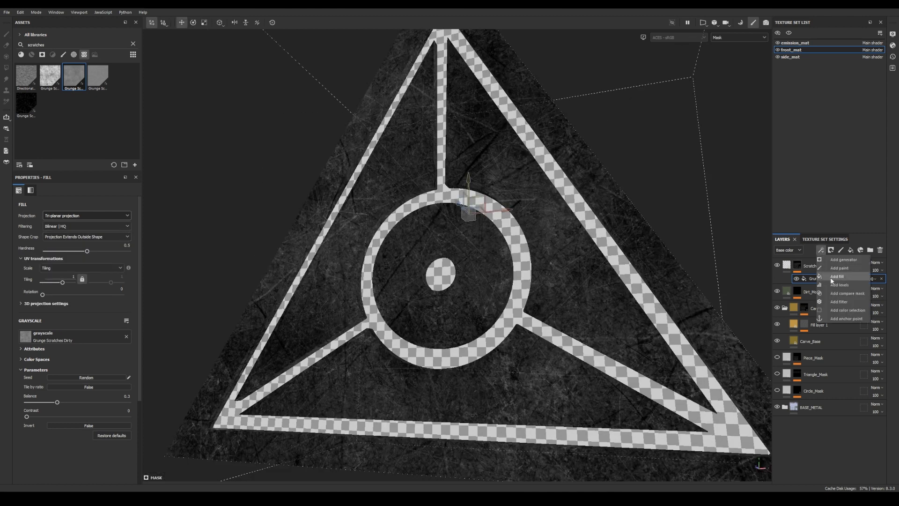
pyautogui.click(832, 283)
pyautogui.moveTo(135, 240); pyautogui.dragTo(63, 241)
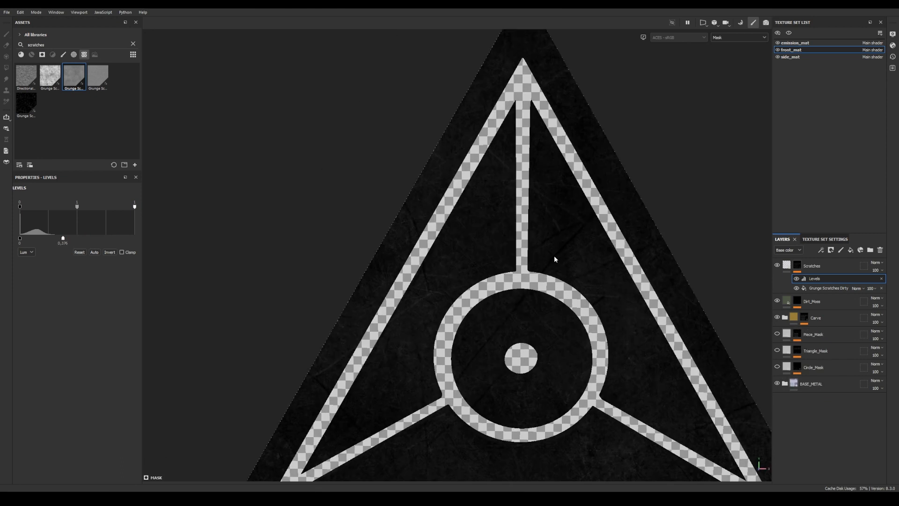
pyautogui.press('m')
pyautogui.keyDown('alt'); pyautogui.moveTo(554, 253); pyautogui.dragTo(759, 245, button='right'); pyautogui.keyUp('alt')
pyautogui.keyDown('alt'); pyautogui.moveTo(413, 241); pyautogui.dragTo(468, 239, button='right'); pyautogui.keyUp('alt')
pyautogui.keyDown('alt'); pyautogui.moveTo(468, 239); pyautogui.dragTo(585, 234); pyautogui.keyUp('alt')
pyautogui.keyDown('alt'); pyautogui.moveTo(586, 234); pyautogui.dragTo(675, 225, button='right'); pyautogui.keyUp('alt')
pyautogui.keyDown('alt'); pyautogui.moveTo(675, 226); pyautogui.dragTo(370, 309); pyautogui.keyUp('alt')
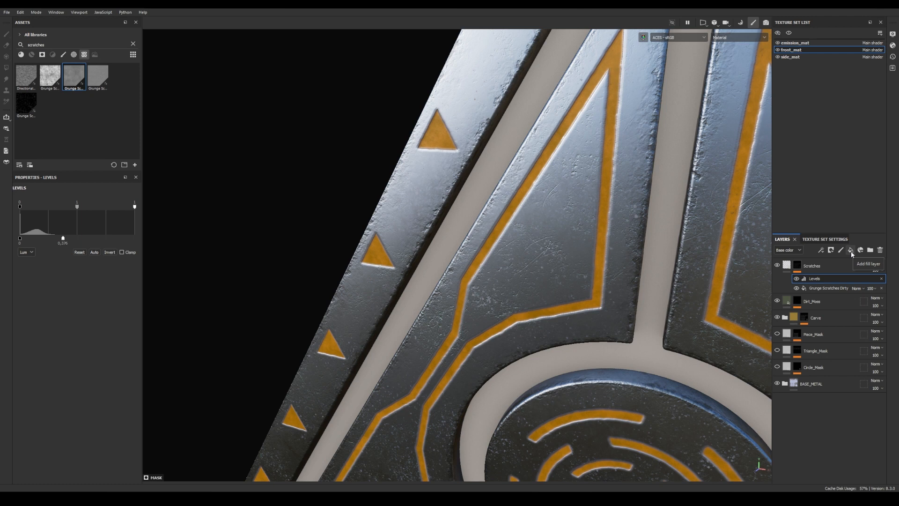
# Add a fill layer above Scratches named Scratches_BIG and turn off its normal and metallic channels.
pyautogui.click(851, 250)
pyautogui.doubleClick(807, 266)
pyautogui.write('s_BI')
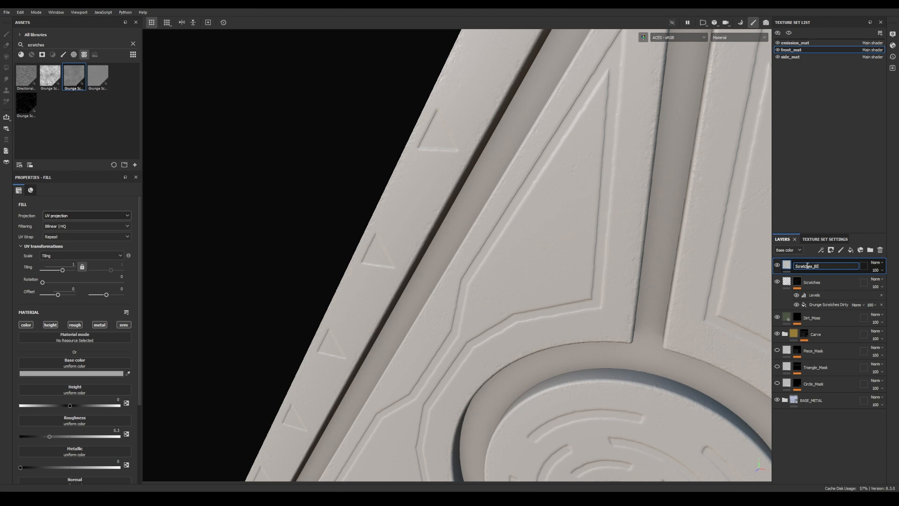
pyautogui.write('cratches_BIG')
pyautogui.press('Return')
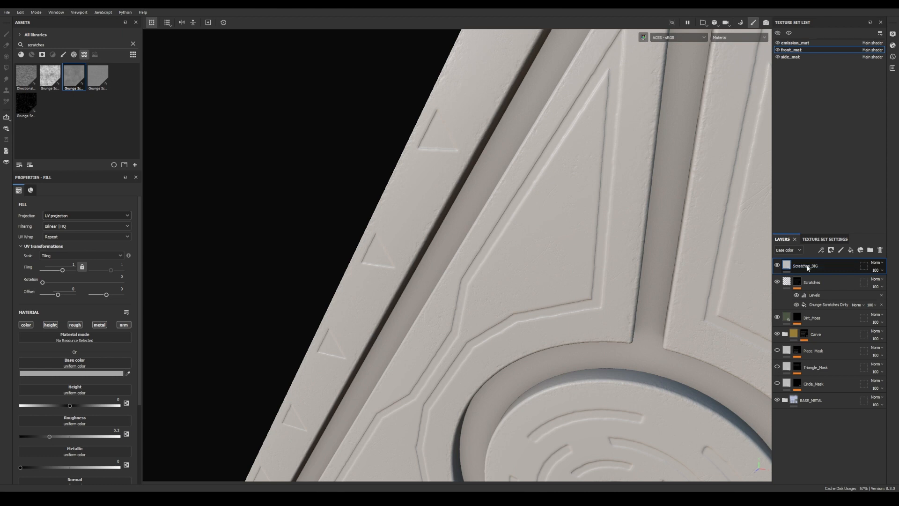
pyautogui.click(125, 325)
pyautogui.click(99, 325)
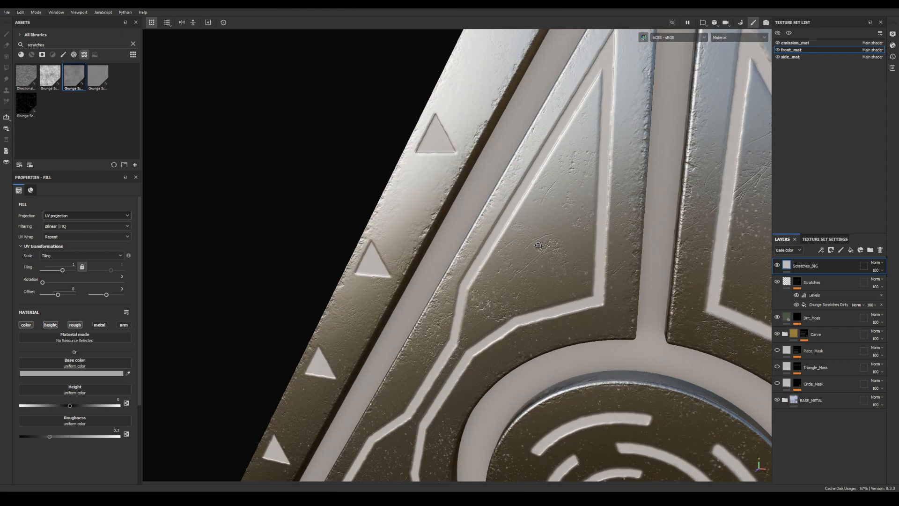
# Add a black mask to Scratches_BIG with a fill effect using the Directional Scratches texture.
pyautogui.rightClick(791, 265)
pyautogui.click(804, 277)
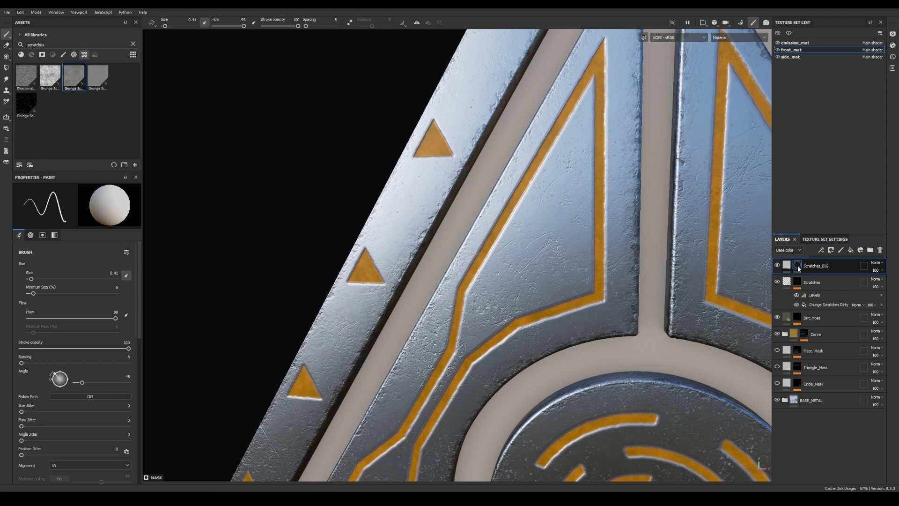
pyautogui.click(821, 250)
pyautogui.click(838, 277)
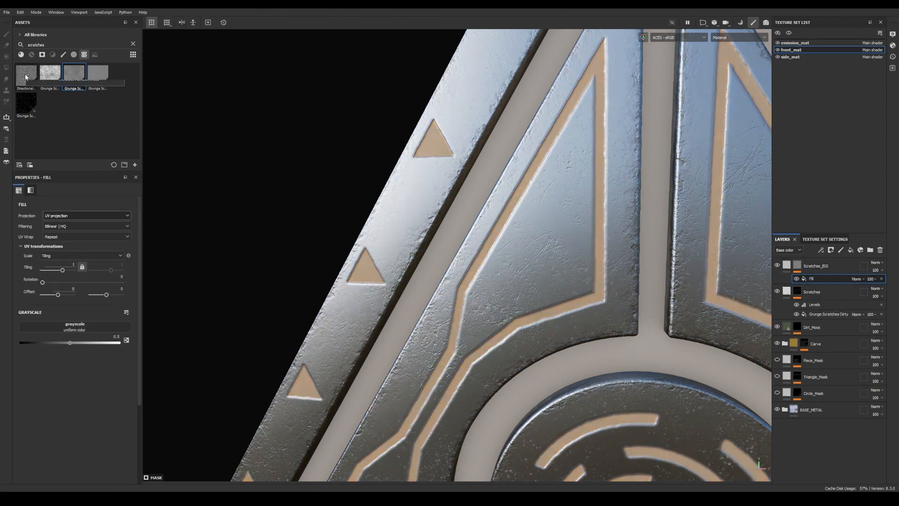
pyautogui.moveTo(27, 77)
pyautogui.moveTo(26, 76); pyautogui.dragTo(86, 324)
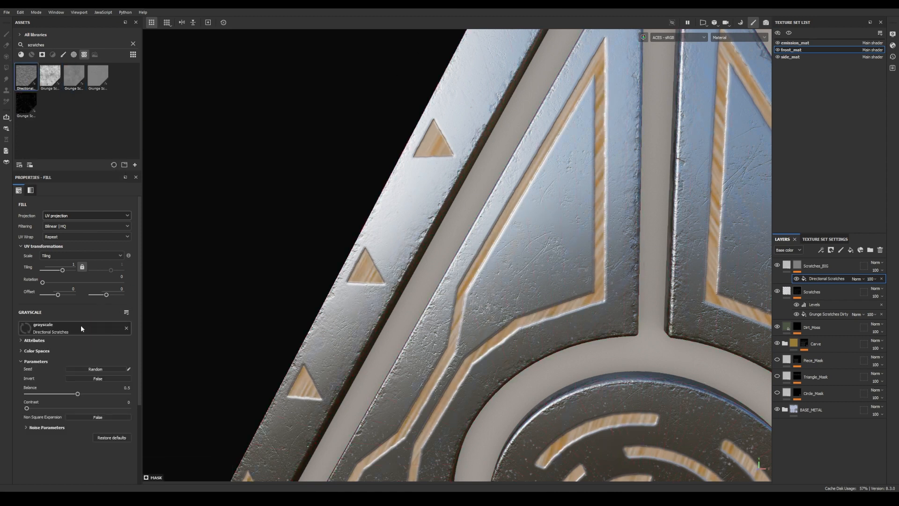
# Set the Directional Scratches fill's balance to 0.14 and its projection to tri-planar while viewing the mask.
pyautogui.keyDown('alt'); pyautogui.click(796, 267); pyautogui.keyUp('alt')
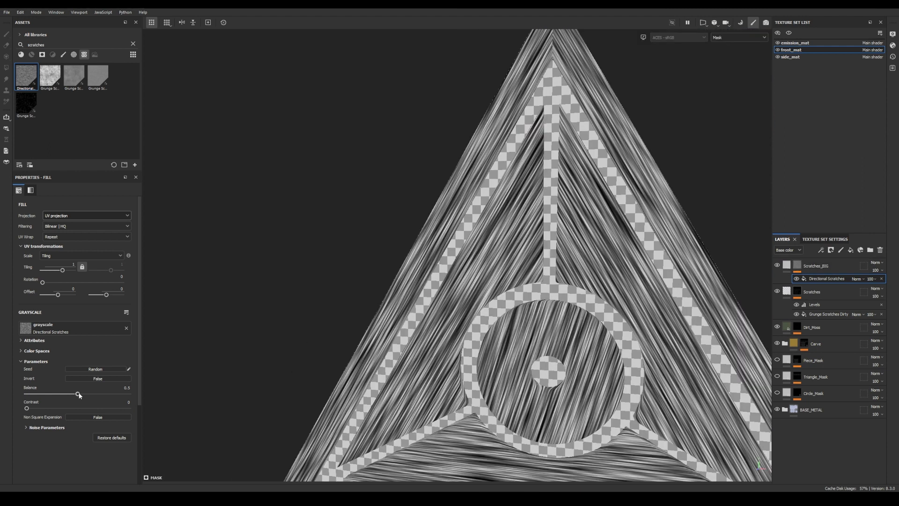
pyautogui.moveTo(77, 394); pyautogui.dragTo(41, 395)
pyautogui.click(66, 216)
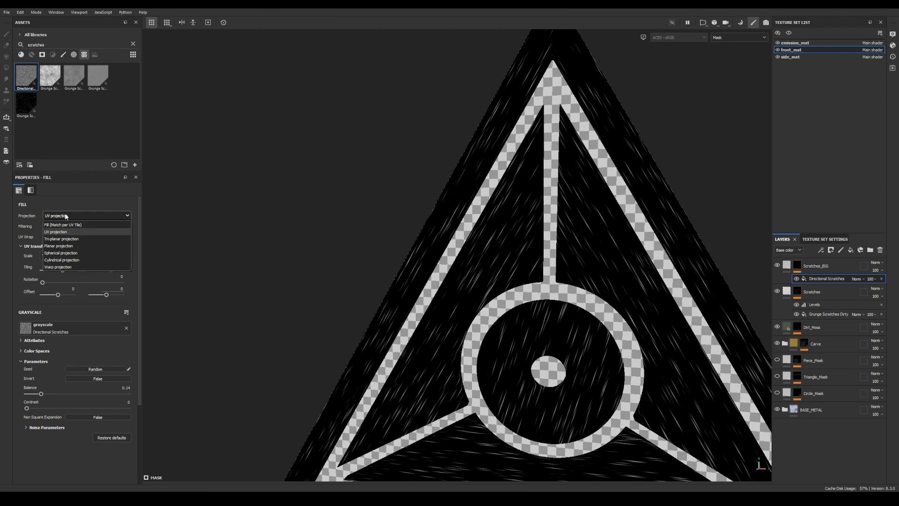
pyautogui.click(67, 240)
# In the Directional Scratches noise parameters, set angle random to 1 and pattern amount to 0.85.
pyautogui.scroll(-5, 52, 356)
pyautogui.click(27, 319)
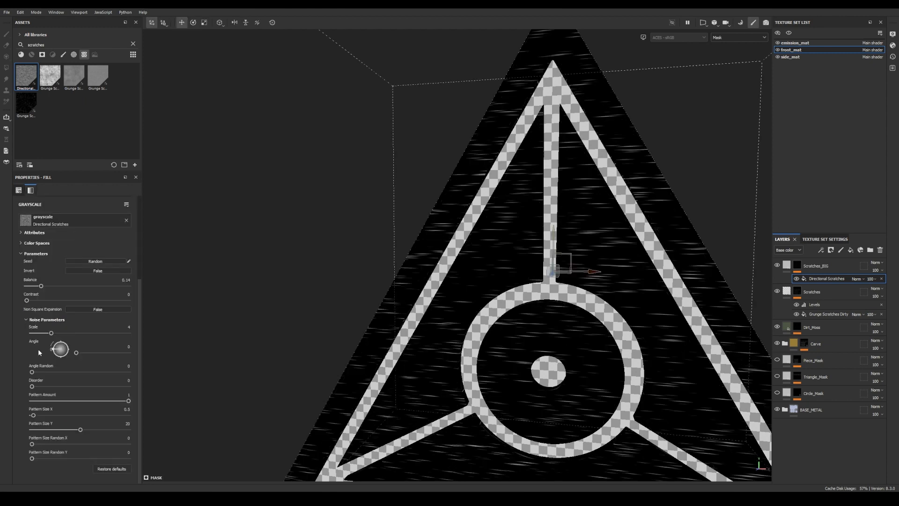
pyautogui.moveTo(31, 373); pyautogui.dragTo(133, 375)
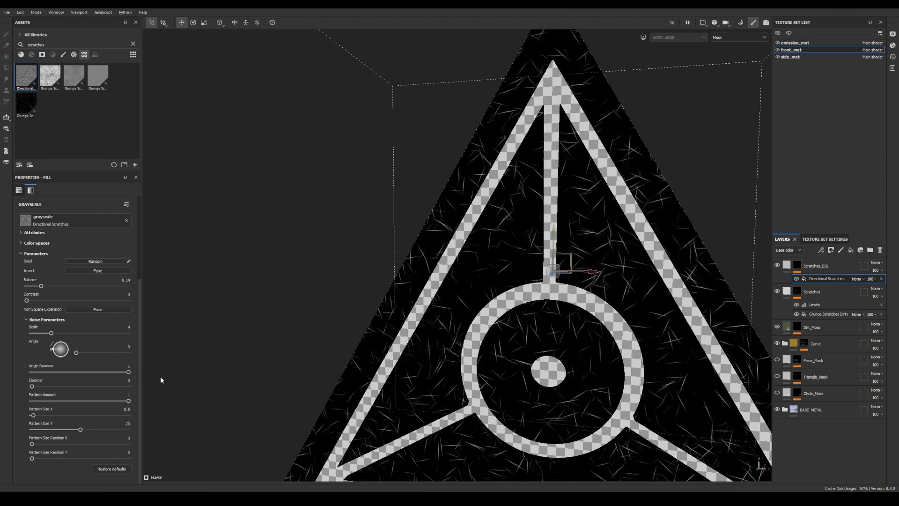
pyautogui.moveTo(128, 403); pyautogui.dragTo(114, 403)
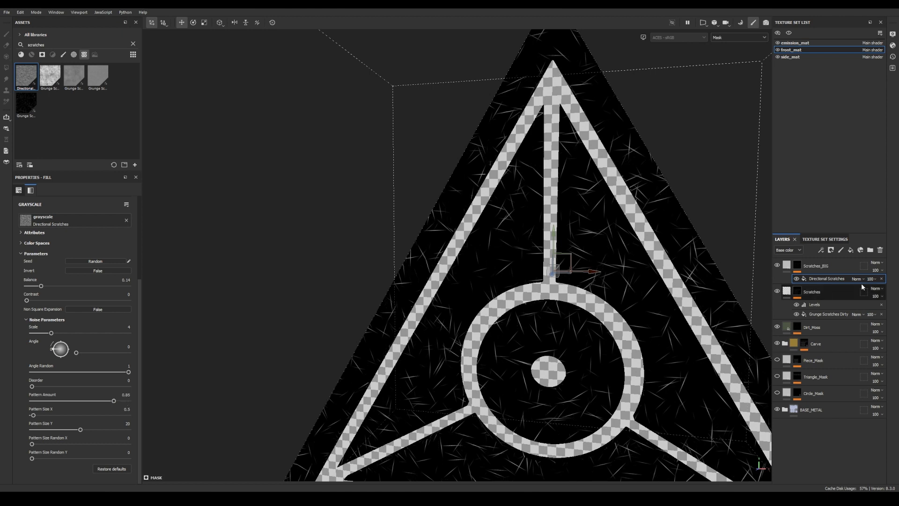
# Add a second fill to the Scratches_BIG mask, search the assets for spot, and apply the BnW Spots 2 texture to it.
pyautogui.click(822, 250)
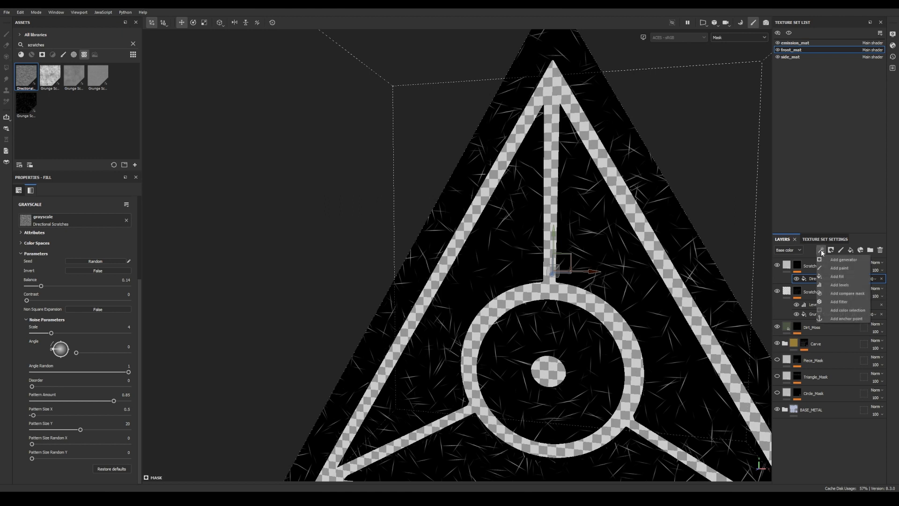
pyautogui.click(828, 276)
pyautogui.click(55, 45)
pyautogui.press('BackSpace')
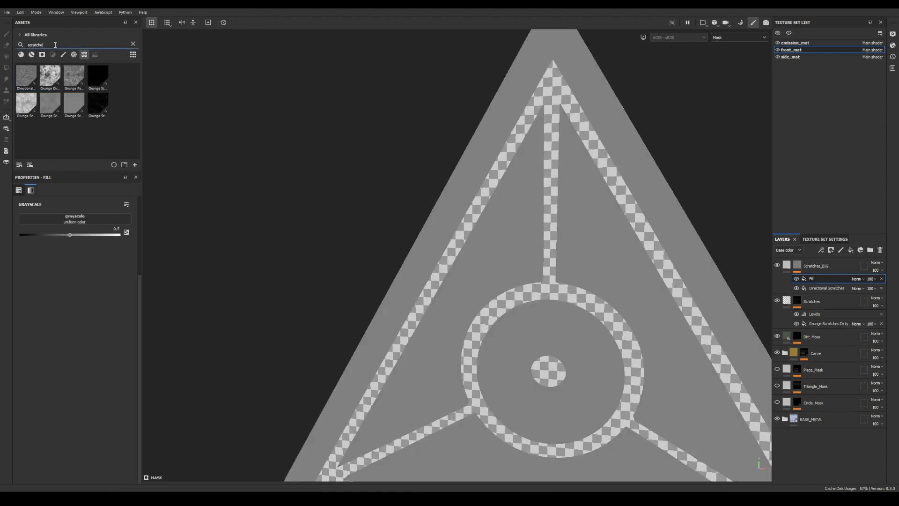
pyautogui.press('BackSpace')
pyautogui.press('BackSpace')
pyautogui.press('BackSpace')
pyautogui.press('BackSpace')
pyautogui.press('BackSpace')
pyautogui.press('BackSpace')
pyautogui.press('BackSpace')
pyautogui.press('BackSpace')
pyautogui.write('spot')
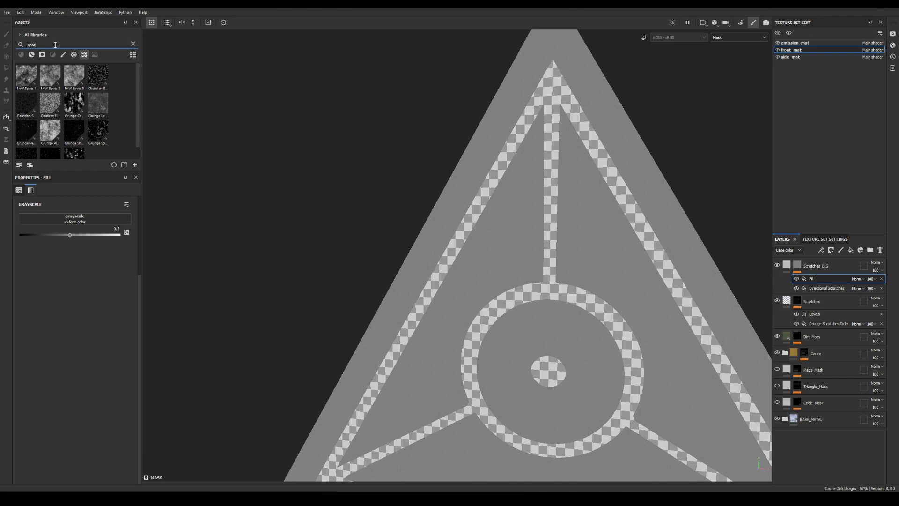
pyautogui.moveTo(50, 79); pyautogui.dragTo(72, 220)
# Set the BnW Spots 2 fill to balance 0.29 and contrast 0.51, with tri-planar projection.
pyautogui.moveTo(78, 287)
pyautogui.mouseDown()
pyautogui.moveTo(56, 286)
pyautogui.moveTo(39, 300)
pyautogui.moveTo(79, 301)
pyautogui.mouseUp()
pyautogui.scroll(5, 79, 302)
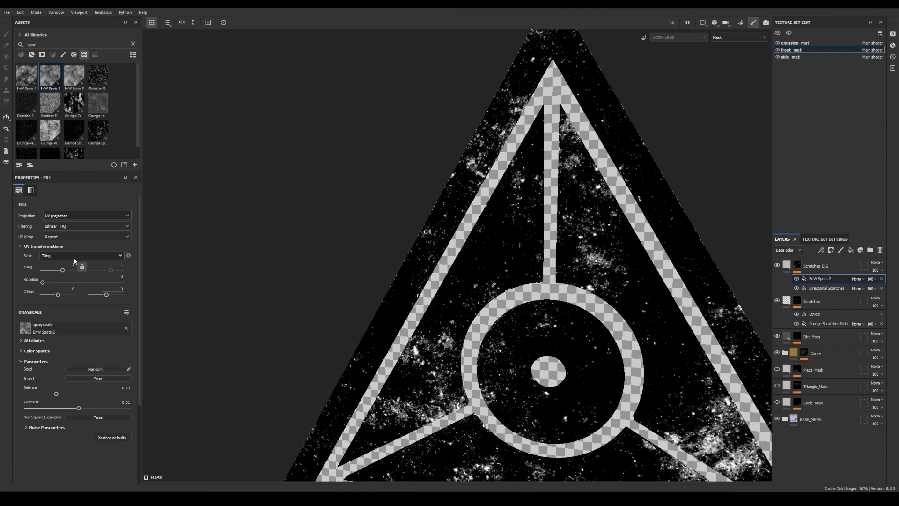
pyautogui.click(69, 216)
pyautogui.click(61, 239)
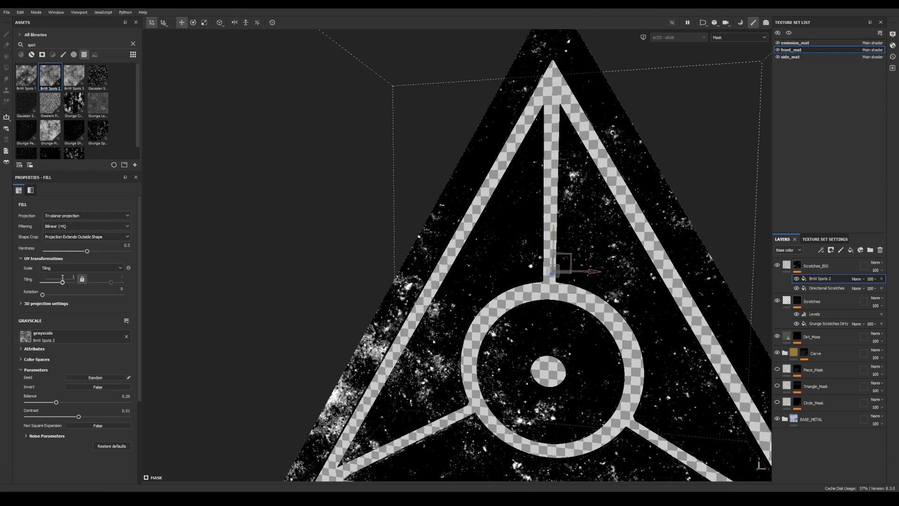
pyautogui.scroll(-3, 89, 328)
pyautogui.scroll(-1, 59, 384)
pyautogui.click(48, 374)
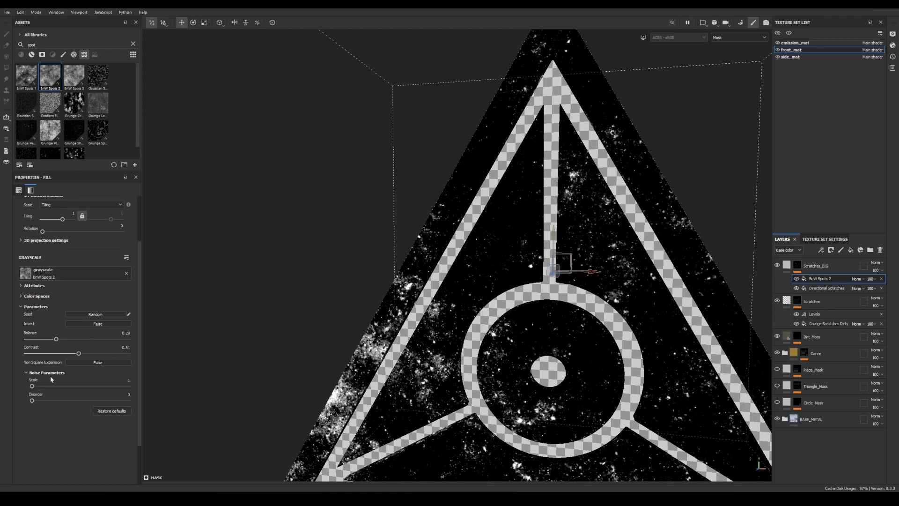
# Set the BnW Spots 2 fill's blending mode to Multiply and return to the material view.
pyautogui.click(857, 279)
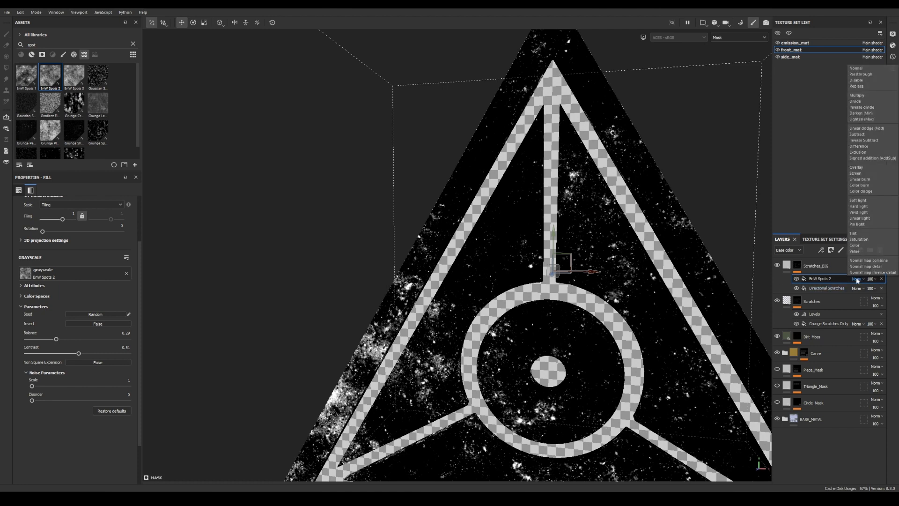
pyautogui.click(859, 95)
pyautogui.keyDown('alt'); pyautogui.moveTo(438, 238); pyautogui.dragTo(415, 282); pyautogui.keyUp('alt')
pyautogui.press('m')
pyautogui.scroll(2, 415, 283)
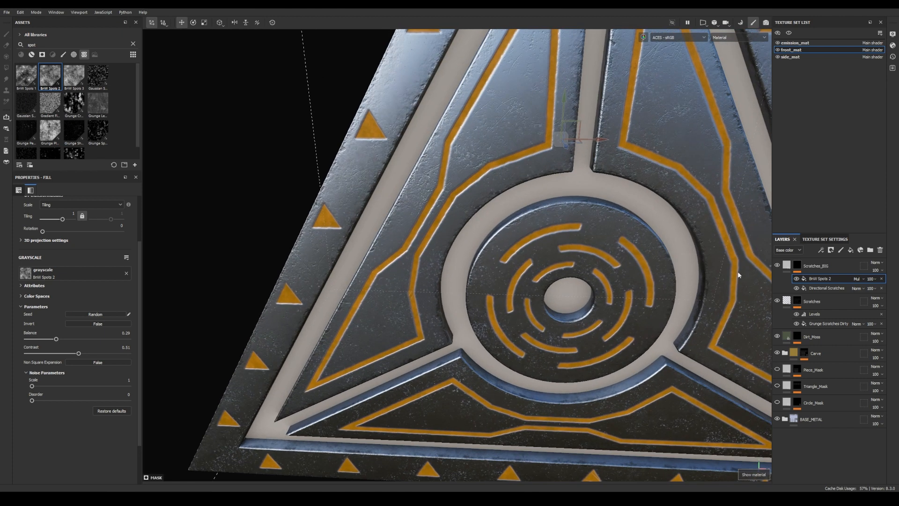
# Set the Scratches_BIG layer's height to about -0.0278 so the scratches cut into the metal.
pyautogui.click(787, 265)
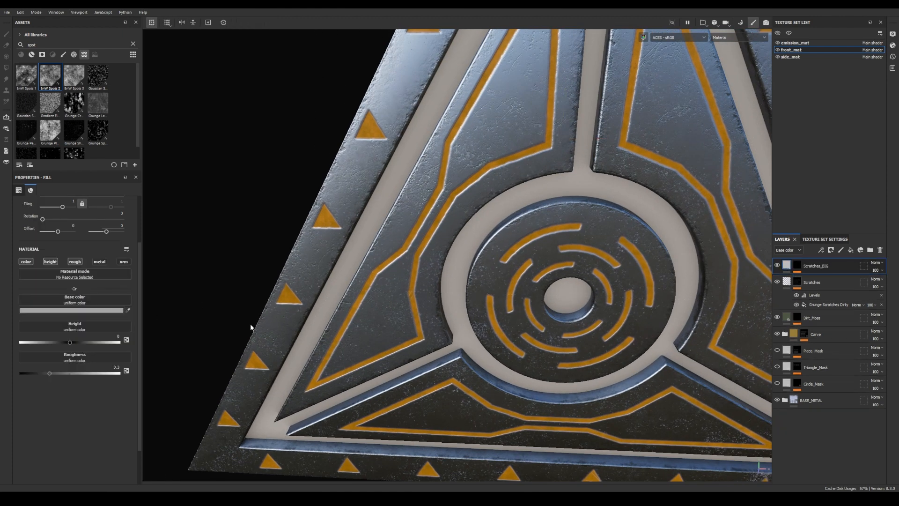
pyautogui.scroll(3, 250, 328)
pyautogui.moveTo(69, 341)
pyautogui.mouseDown()
pyautogui.moveTo(35, 343)
pyautogui.moveTo(67, 345)
pyautogui.mouseUp()
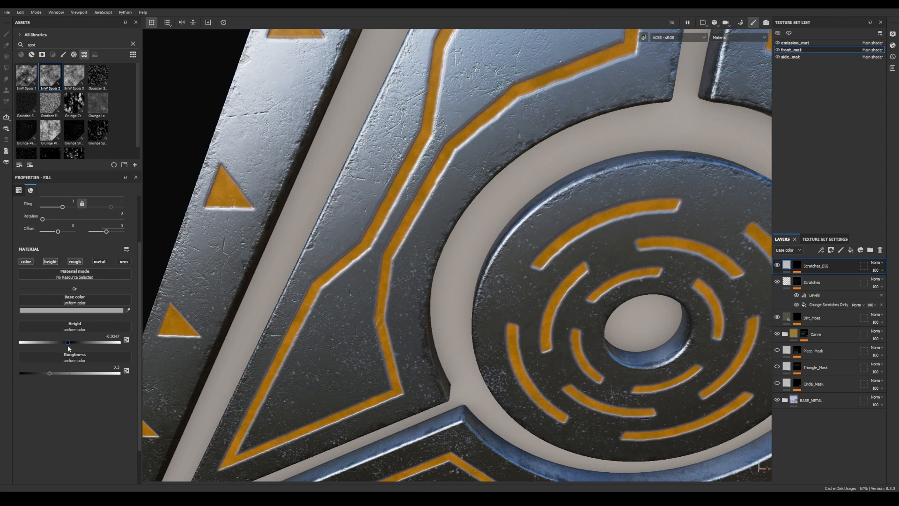
# Give the Scratches_BIG layer a dark olive-grey base color and raise its roughness.
pyautogui.click(70, 311)
pyautogui.moveTo(187, 240)
pyautogui.mouseDown()
pyautogui.moveTo(185, 227)
pyautogui.moveTo(185, 236)
pyautogui.mouseUp()
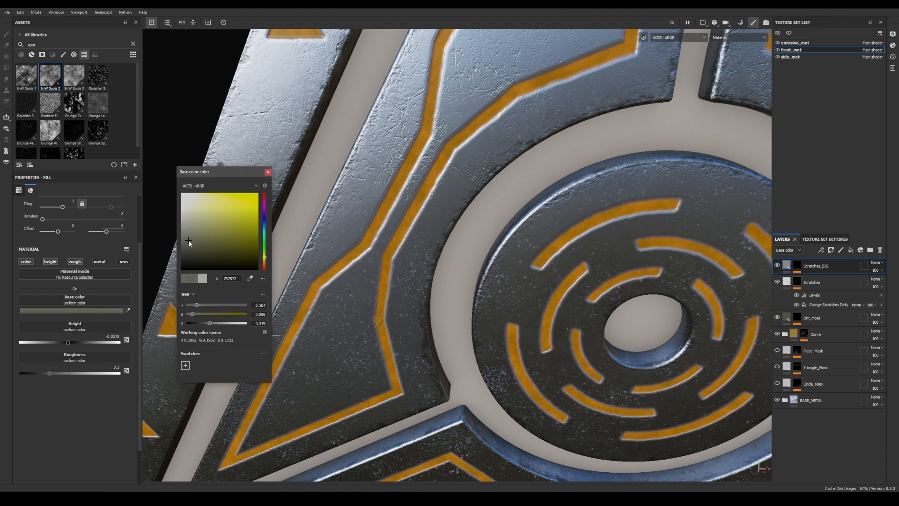
pyautogui.click(267, 171)
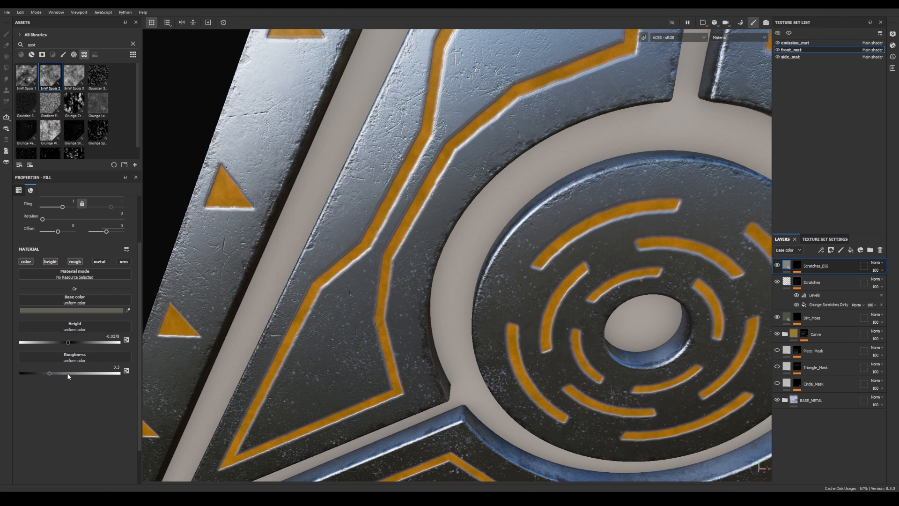
pyautogui.moveTo(81, 373); pyautogui.dragTo(113, 373)
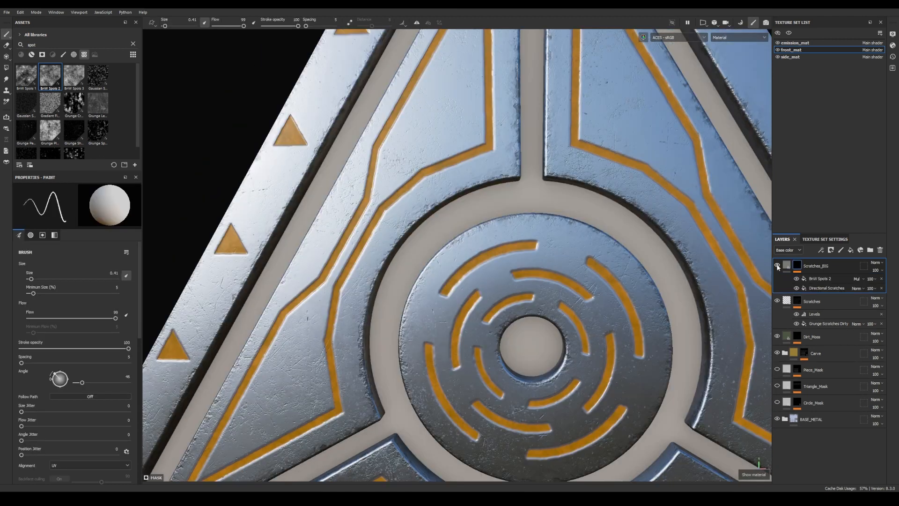
# Duplicate the BnW Spots 2 and Directional Scratches fills in the Scratches_BIG mask and hide the lower pair.
pyautogui.click(822, 279)
pyautogui.keyDown('ctrl'); pyautogui.click(826, 288); pyautogui.keyUp('ctrl')
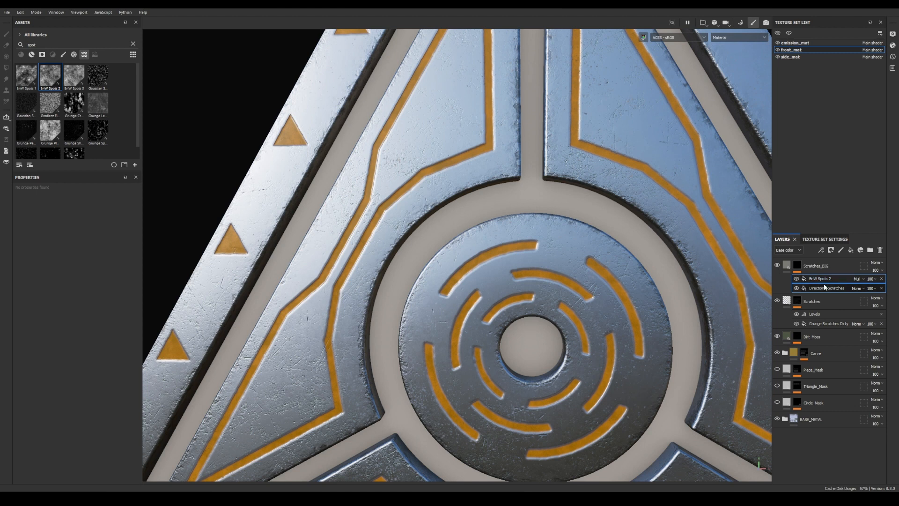
pyautogui.hotkey('ctrl', 'd')
pyautogui.click(821, 287)
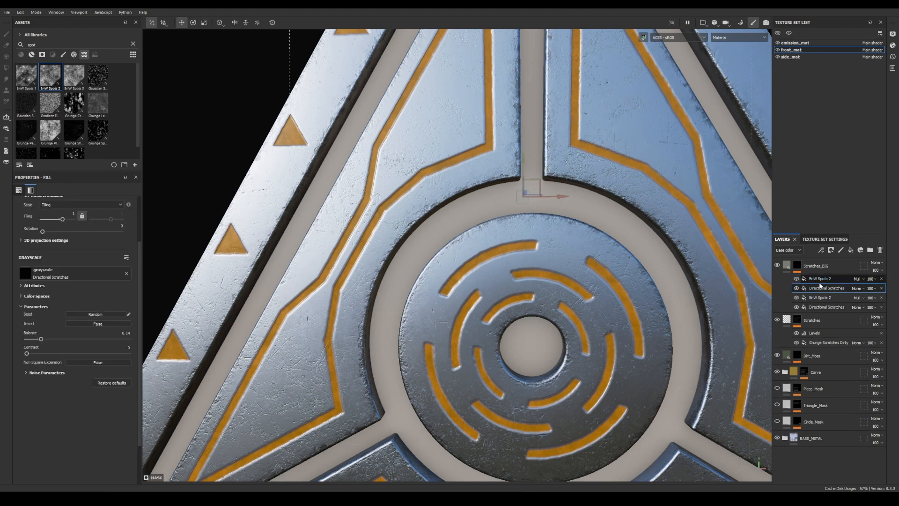
pyautogui.click(797, 297)
pyautogui.click(796, 307)
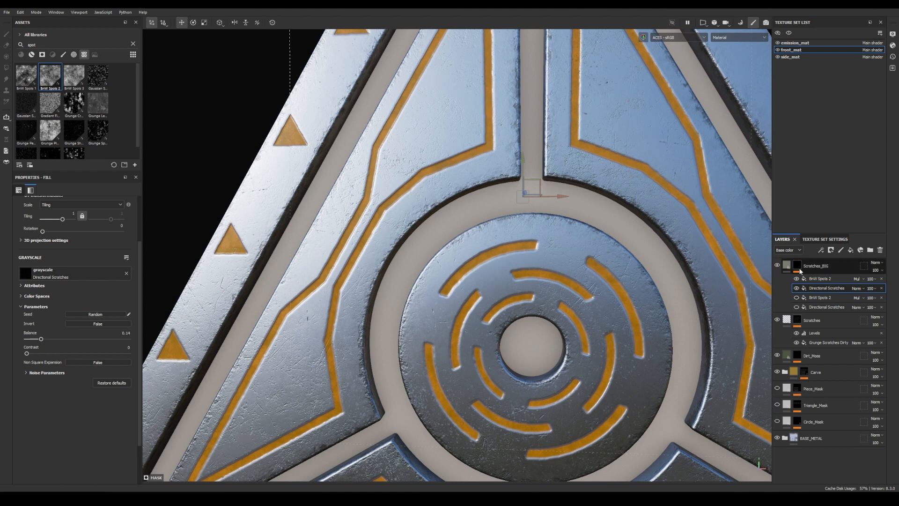
# Set the upper Directional Scratches fill's noise angle to about 68 and its disorder to about 0.51 while viewing the Scratches_BIG mask.
pyautogui.keyDown('alt'); pyautogui.click(797, 265); pyautogui.keyUp('alt')
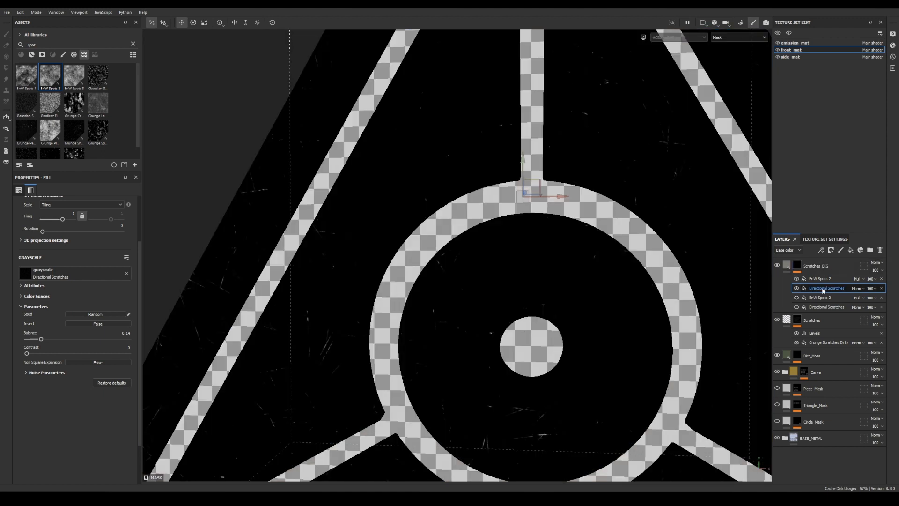
pyautogui.click(44, 373)
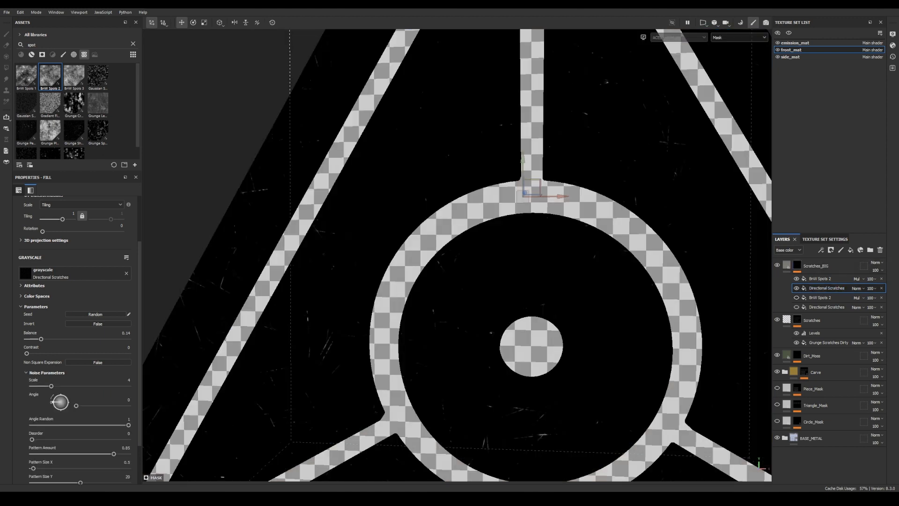
pyautogui.scroll(-1, 66, 401)
pyautogui.moveTo(77, 385); pyautogui.dragTo(86, 389)
pyautogui.scroll(-1, 71, 424)
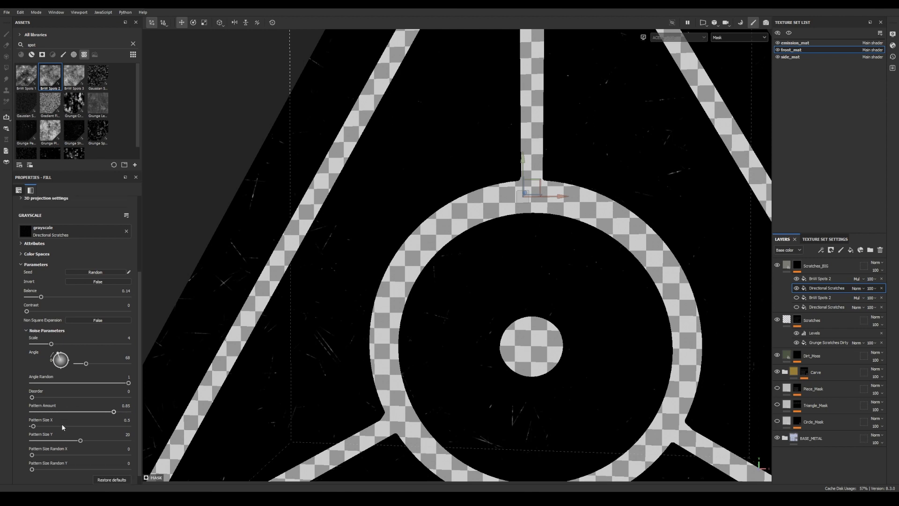
pyautogui.moveTo(31, 397); pyautogui.dragTo(79, 398)
# Adjust the noise parameters of the upper BnW Spots 2 fill in the Scratches_BIG mask.
pyautogui.click(821, 279)
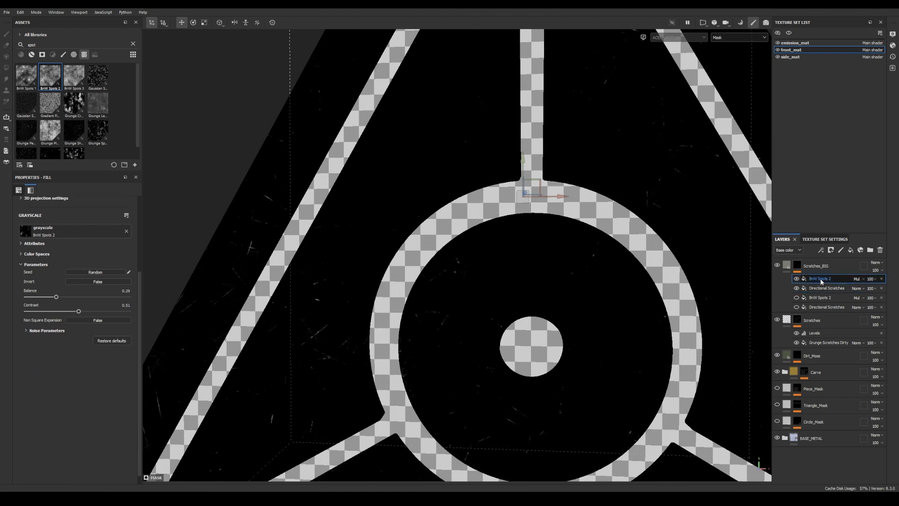
pyautogui.click(34, 332)
pyautogui.moveTo(37, 358); pyautogui.dragTo(85, 359)
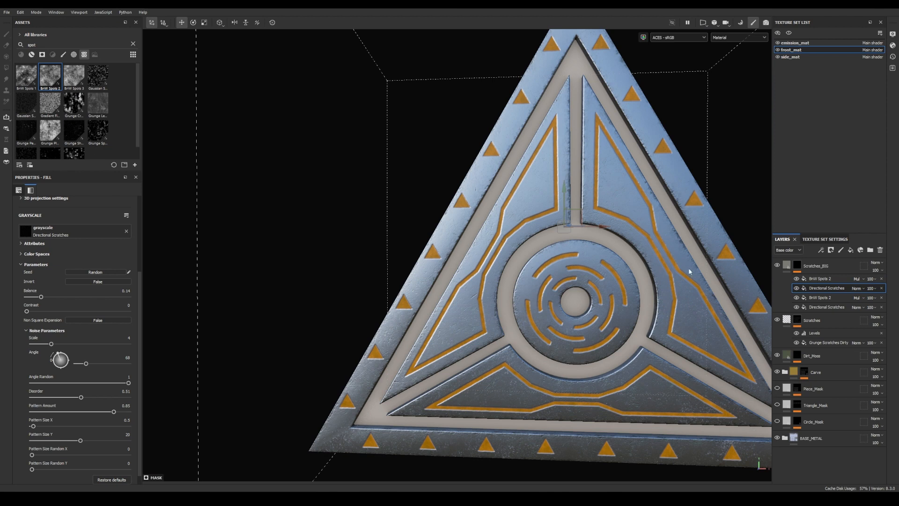
# Set the upper Directional Scratches fill's blending mode to Linear dodge (Add) with all four Scratches_BIG mask fills enabled.
pyautogui.keyDown('alt'); pyautogui.click(798, 266); pyautogui.keyUp('alt')
pyautogui.click(797, 278)
pyautogui.click(796, 288)
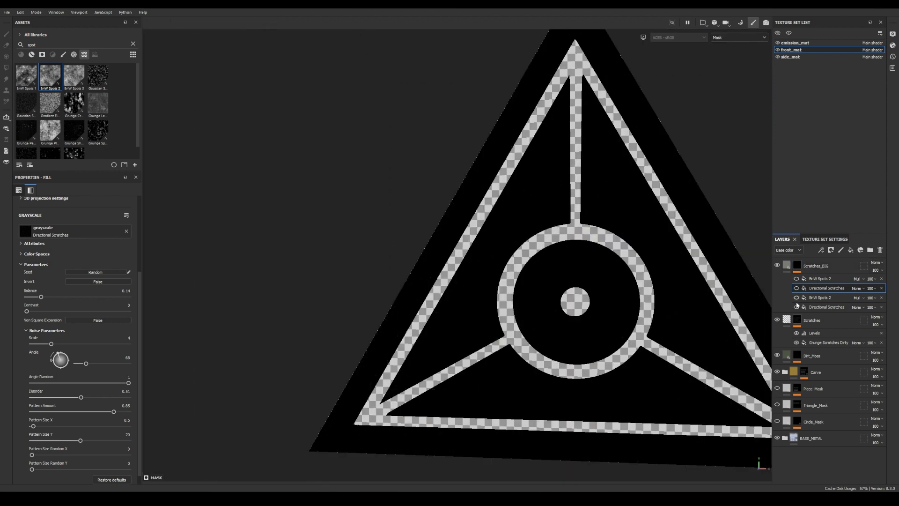
pyautogui.click(797, 288)
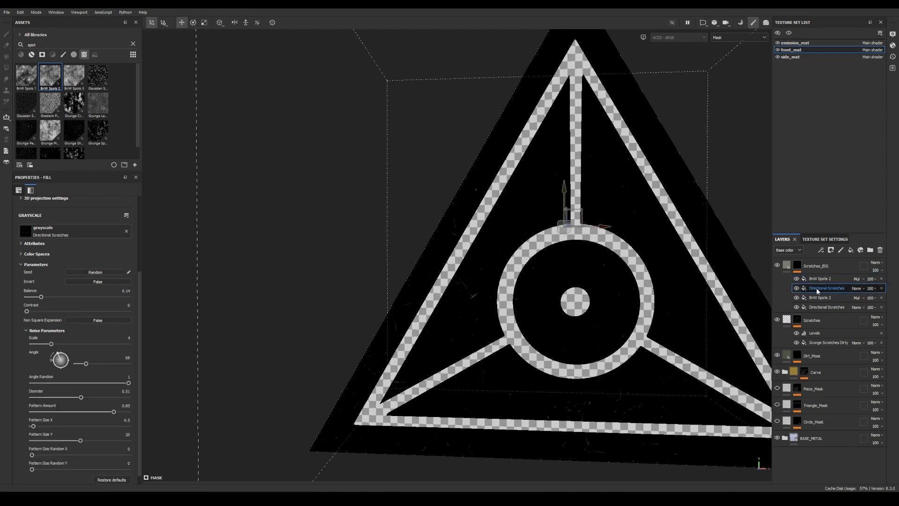
pyautogui.click(858, 288)
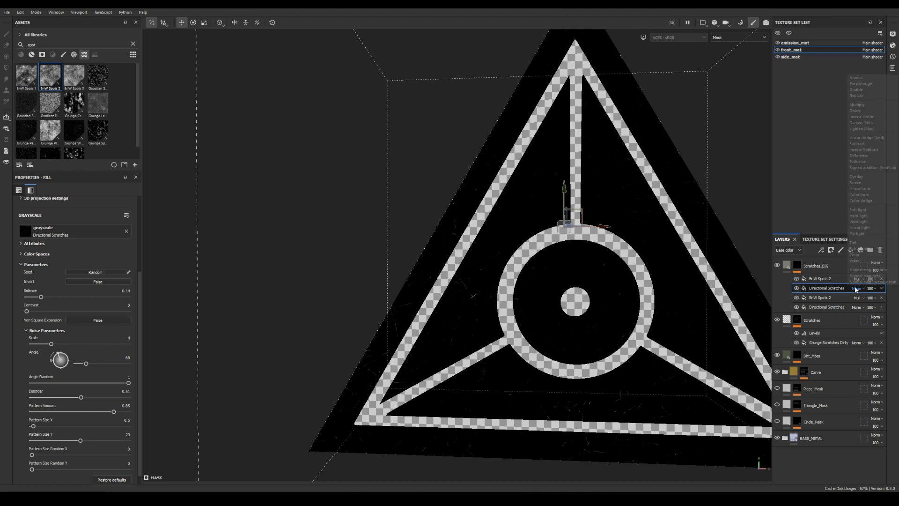
pyautogui.click(870, 139)
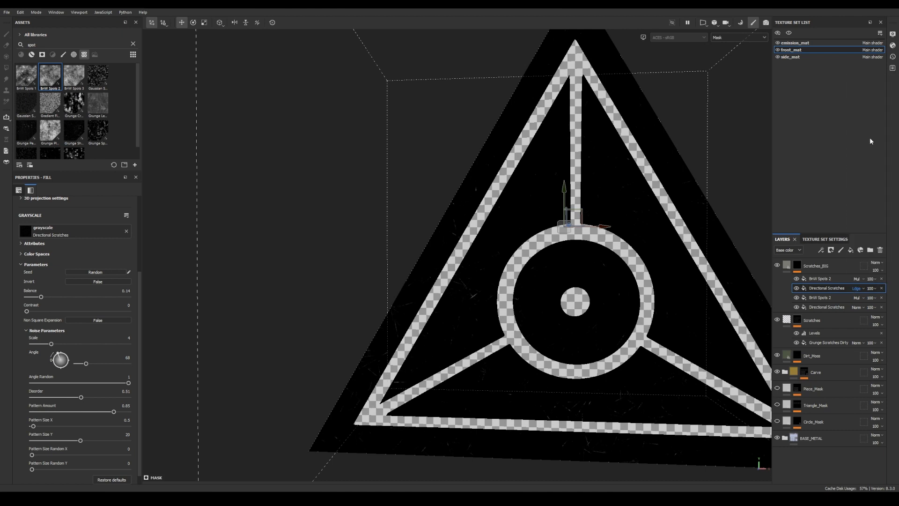
# Compare the Scratches_BIG mask with and without its upper BnW Spots 2 and Directional Scratches fills.
pyautogui.click(797, 279)
pyautogui.click(797, 288)
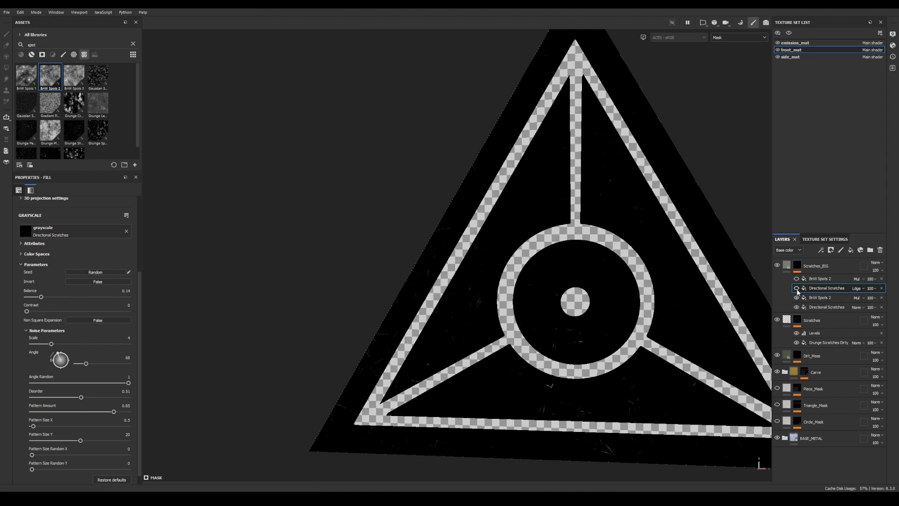
pyautogui.click(797, 288)
pyautogui.click(797, 279)
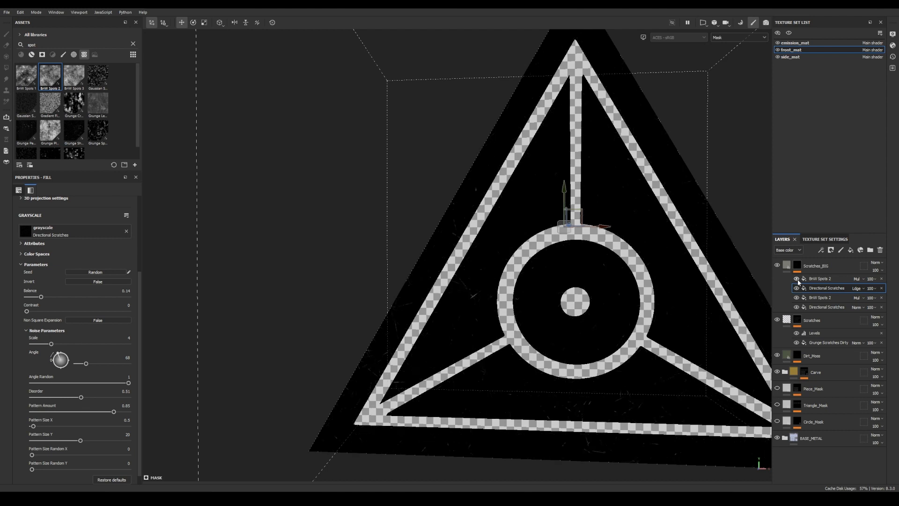
pyautogui.keyDown('alt'); pyautogui.moveTo(685, 245); pyautogui.dragTo(566, 239); pyautogui.keyUp('alt')
pyautogui.keyDown('alt'); pyautogui.moveTo(593, 241); pyautogui.dragTo(610, 207, button='right'); pyautogui.keyUp('alt')
# Return to the material view and examine the large scratches on the metal up close, with and without the Scratches_BIG layer.
pyautogui.press('m')
pyautogui.keyDown('alt'); pyautogui.moveTo(610, 207); pyautogui.dragTo(569, 248); pyautogui.keyUp('alt')
pyautogui.click(777, 266)
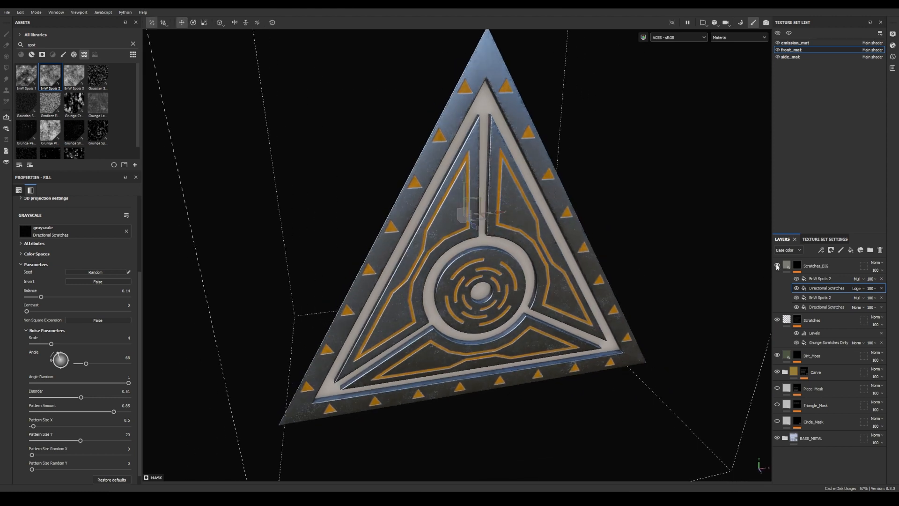
pyautogui.scroll(6, 630, 221)
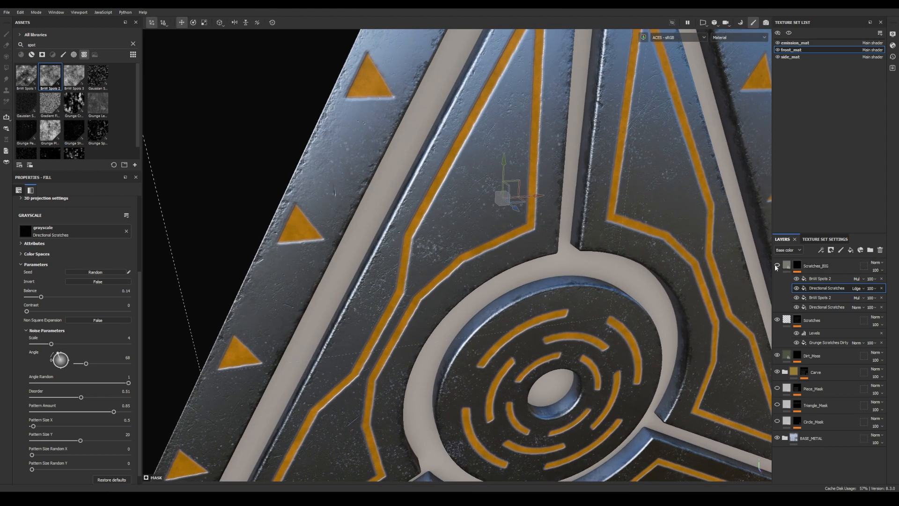
pyautogui.scroll(-3, 731, 255)
pyautogui.keyDown('alt'); pyautogui.moveTo(731, 256); pyautogui.dragTo(860, 257); pyautogui.keyUp('alt')
pyautogui.scroll(3, 473, 243)
pyautogui.keyDown('alt'); pyautogui.moveTo(473, 243); pyautogui.dragTo(556, 219, button='middle'); pyautogui.keyUp('alt')
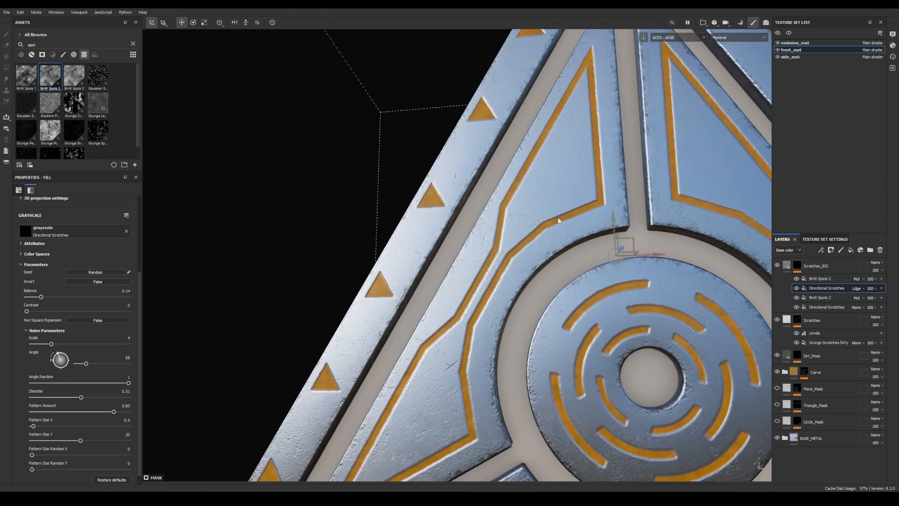
pyautogui.keyDown('alt'); pyautogui.moveTo(556, 218); pyautogui.dragTo(688, 215, button='right'); pyautogui.keyUp('alt')
# Soften the carving by setting the Scratches_BIG layer's height to about -0.0069.
pyautogui.click(787, 265)
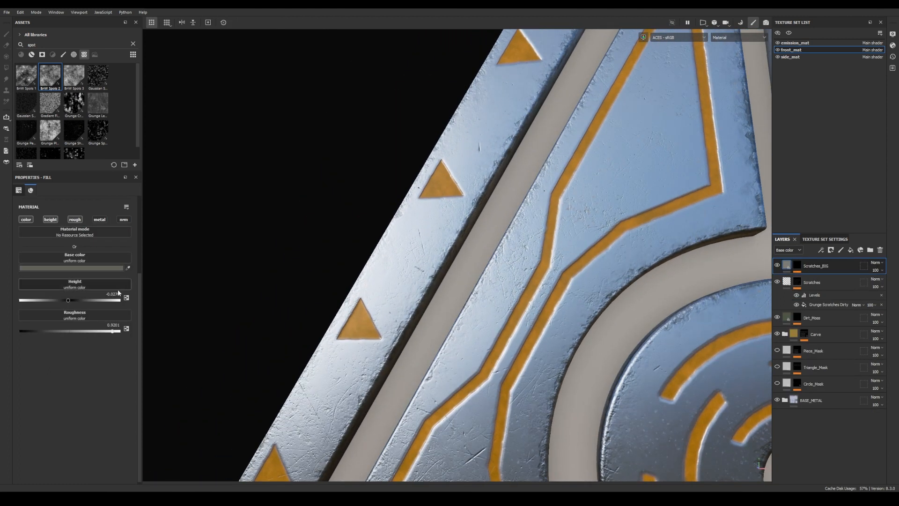
pyautogui.moveTo(69, 301); pyautogui.dragTo(67, 302)
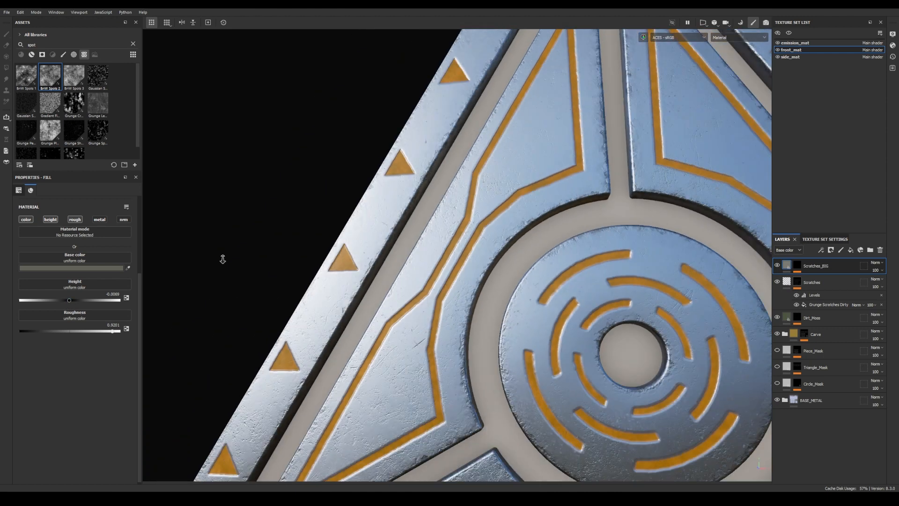
pyautogui.keyDown('alt'); pyautogui.moveTo(220, 257); pyautogui.dragTo(484, 226, button='right'); pyautogui.keyUp('alt')
pyautogui.keyDown('alt'); pyautogui.moveTo(485, 226); pyautogui.dragTo(563, 199); pyautogui.keyUp('alt')
pyautogui.keyDown('alt'); pyautogui.moveTo(379, 226); pyautogui.dragTo(509, 195); pyautogui.keyUp('alt')
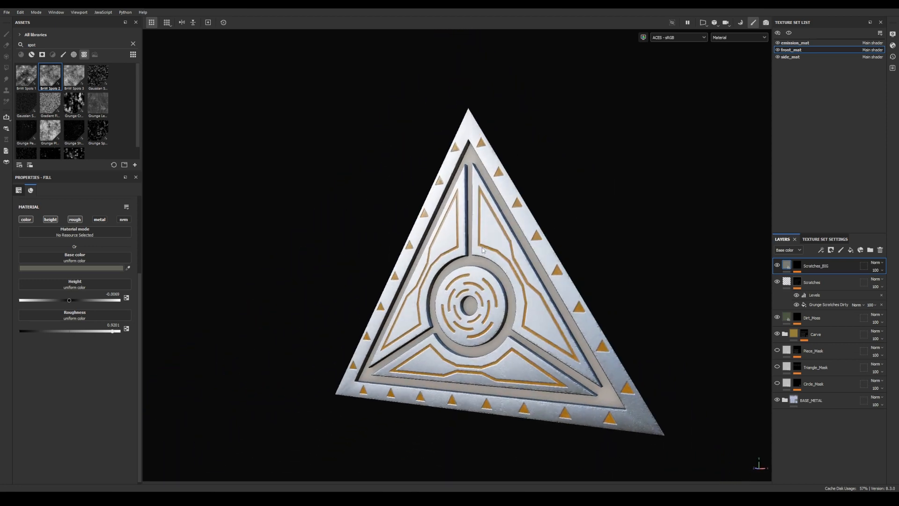
# Examine the panel's front and side surfaces from several angles while rotating the environment lighting.
pyautogui.keyDown('alt'); pyautogui.moveTo(483, 250); pyautogui.dragTo(560, 207); pyautogui.keyUp('alt')
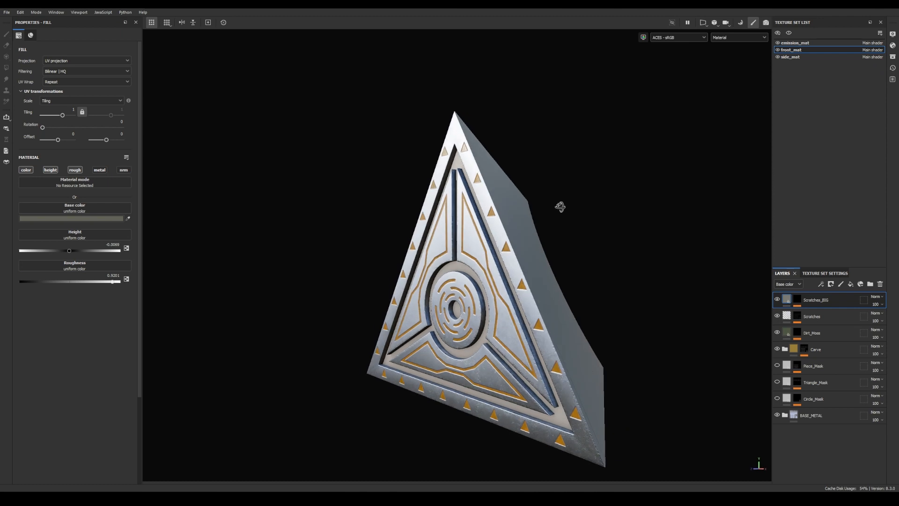
pyautogui.keyDown('shift'); pyautogui.moveTo(560, 207); pyautogui.dragTo(639, 196, button='right'); pyautogui.keyUp('shift')
pyautogui.keyDown('alt'); pyautogui.moveTo(640, 196); pyautogui.dragTo(382, 191); pyautogui.keyUp('alt')
pyautogui.keyDown('shift'); pyautogui.moveTo(382, 192); pyautogui.dragTo(602, 184, button='right'); pyautogui.keyUp('shift')
pyautogui.keyDown('alt'); pyautogui.moveTo(602, 184); pyautogui.dragTo(717, 182); pyautogui.keyUp('alt')
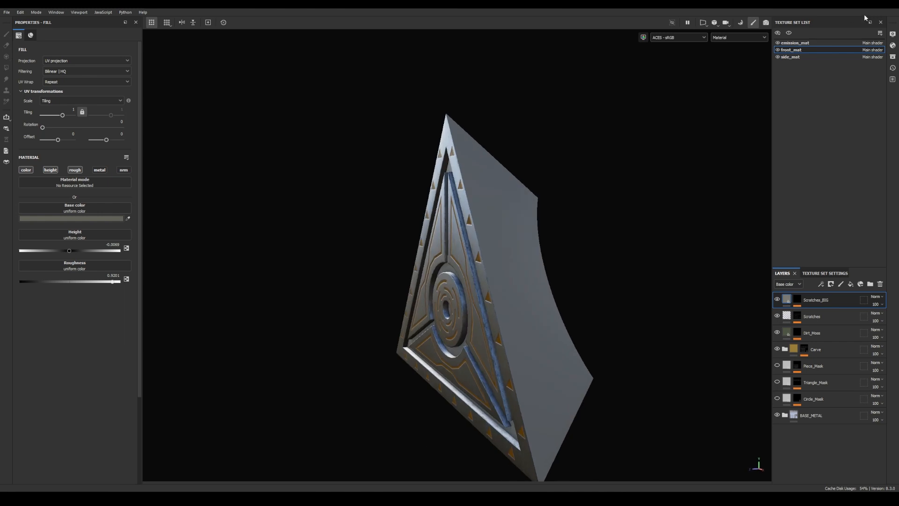
# Open the display settings and browse the available environment maps.
pyautogui.click(893, 36)
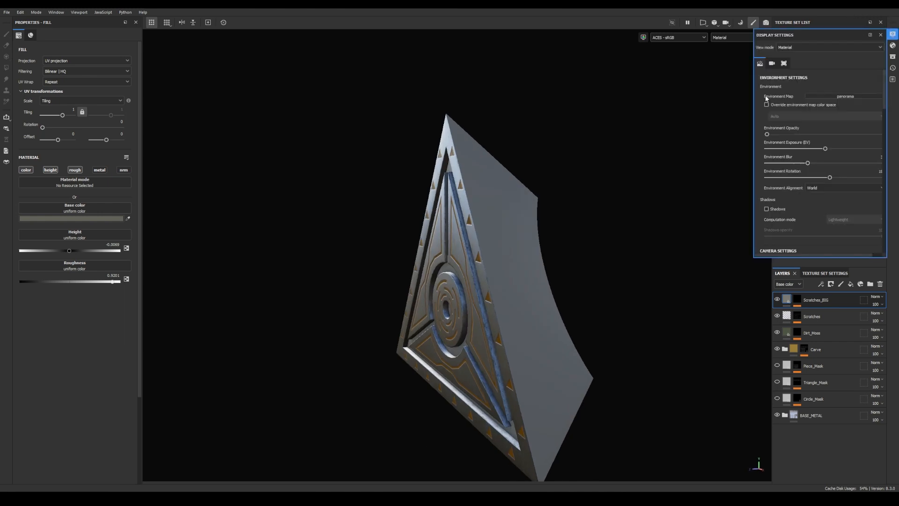
pyautogui.click(841, 96)
pyautogui.scroll(-3, 881, 136)
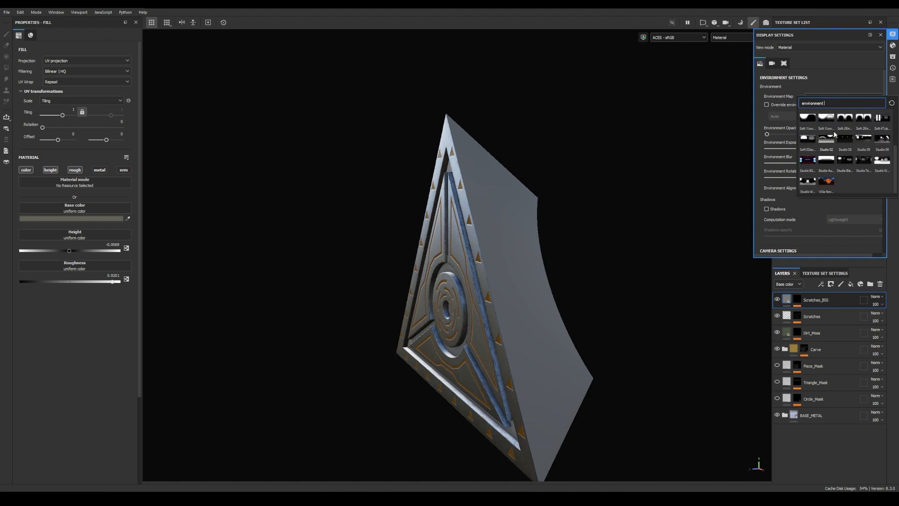
pyautogui.click(858, 148)
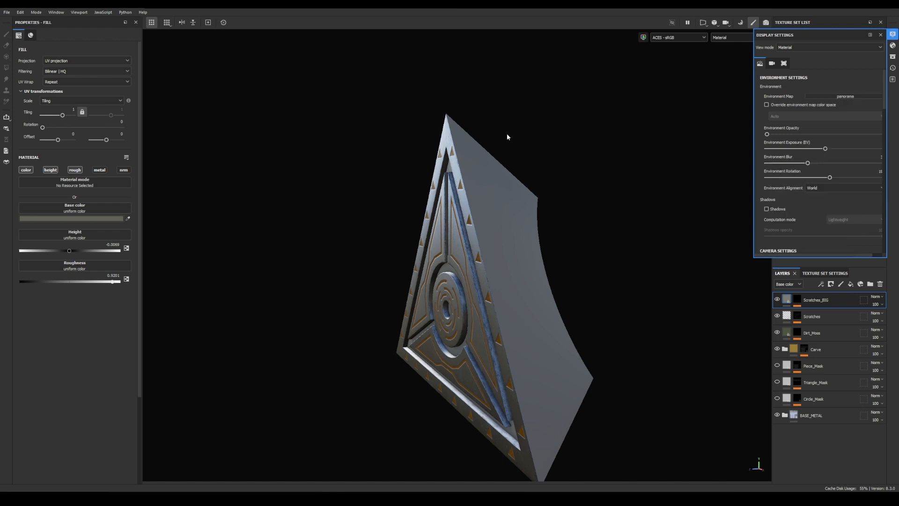
# Show the Assets window and filter it to environment maps.
pyautogui.click(57, 12)
pyautogui.moveTo(61, 22)
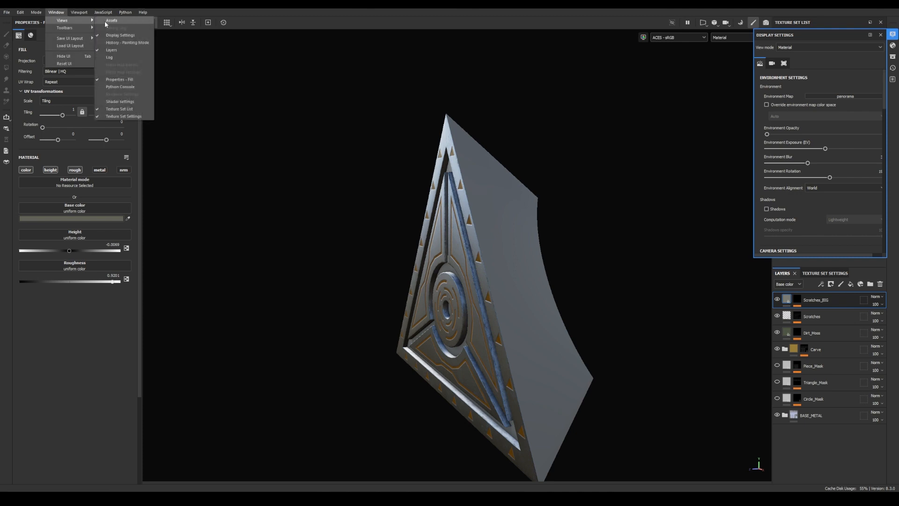
pyautogui.click(105, 20)
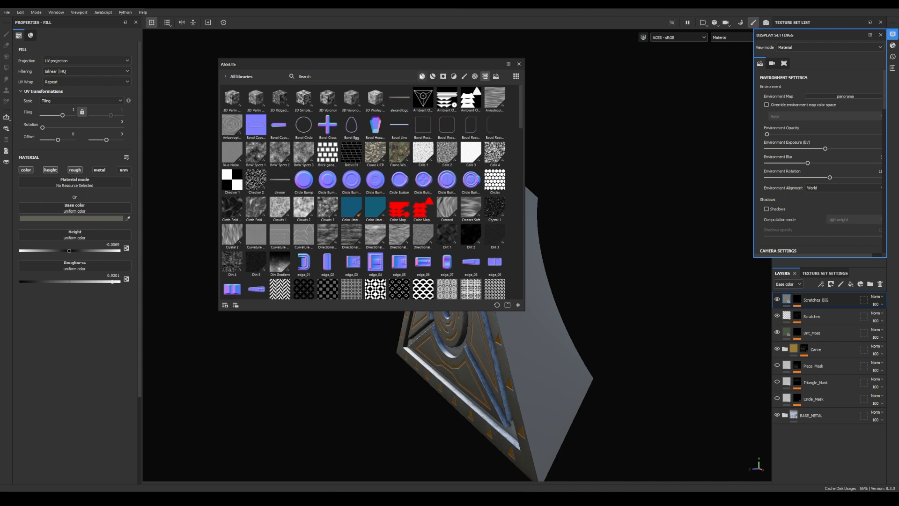
pyautogui.click(454, 76)
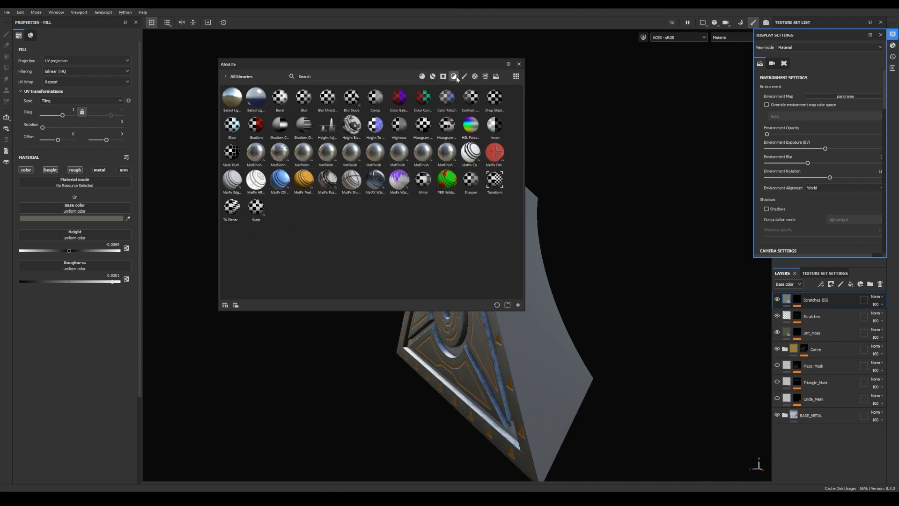
pyautogui.click(464, 76)
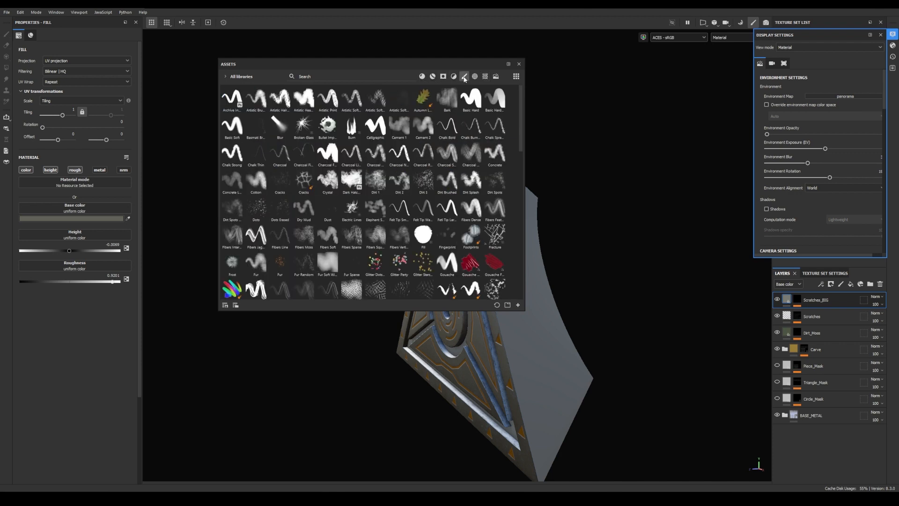
pyautogui.click(496, 77)
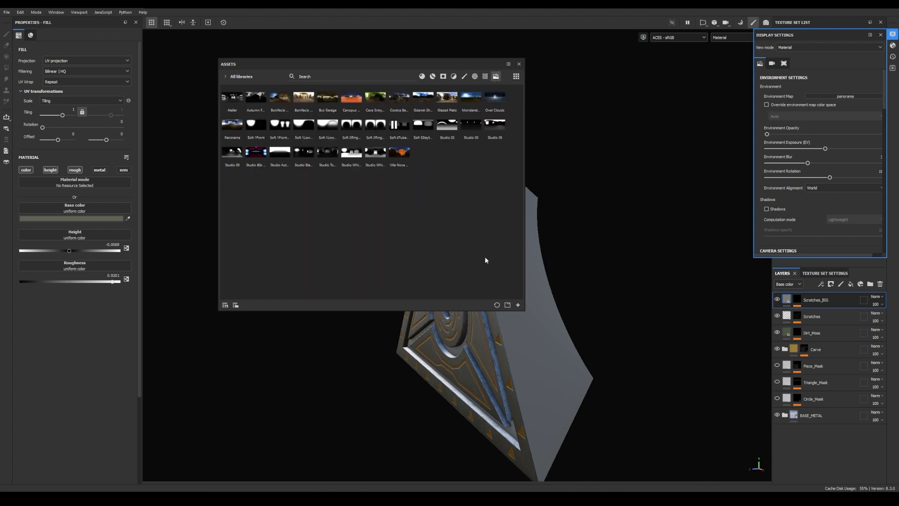
# Start a resource import and add sepulchral_chapel_rotunda_4k.exr from the HDRI/HdriHaven folder.
pyautogui.click(519, 305)
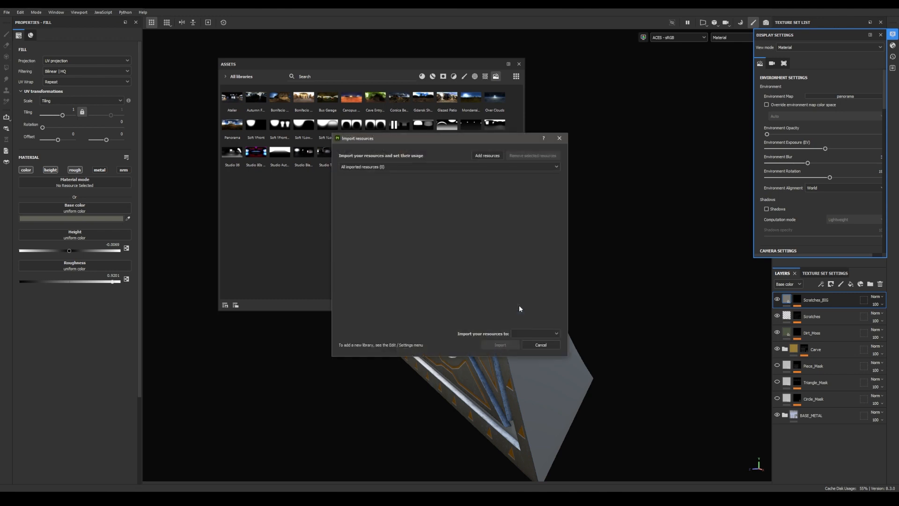
pyautogui.click(485, 156)
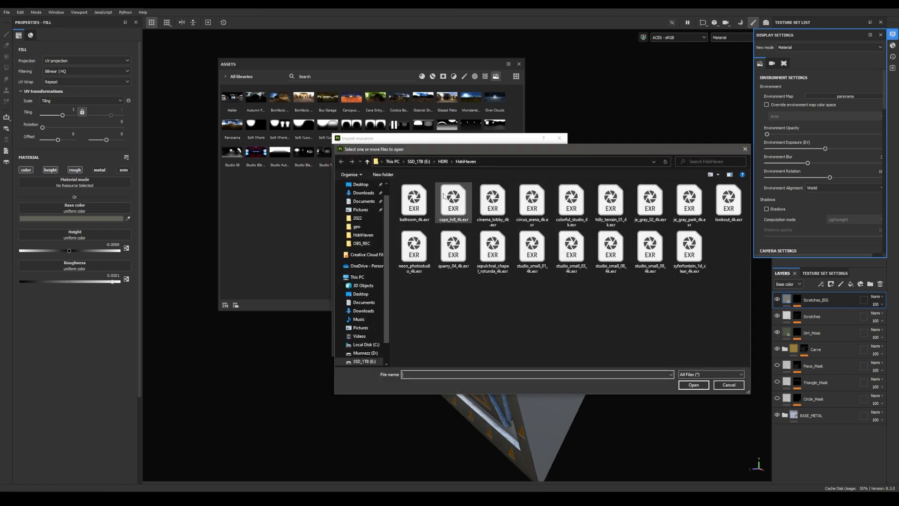
pyautogui.click(446, 162)
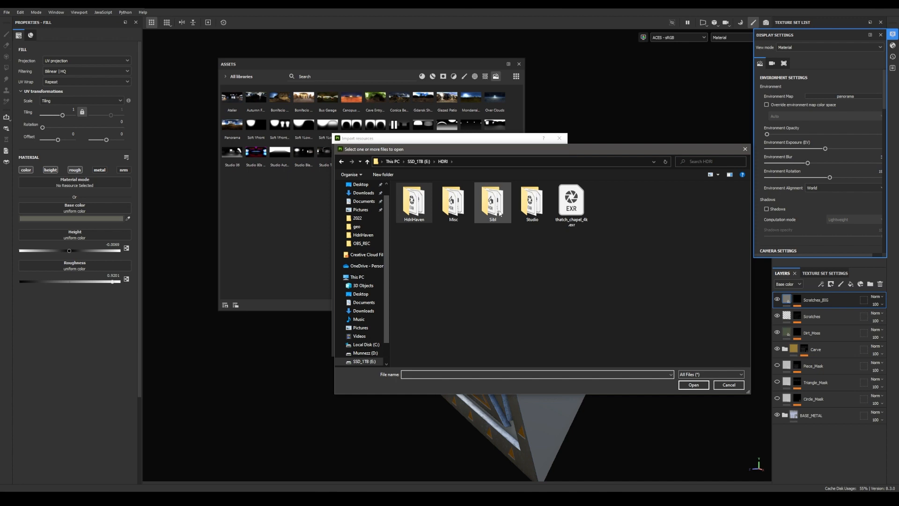
pyautogui.doubleClick(414, 202)
pyautogui.click(494, 265)
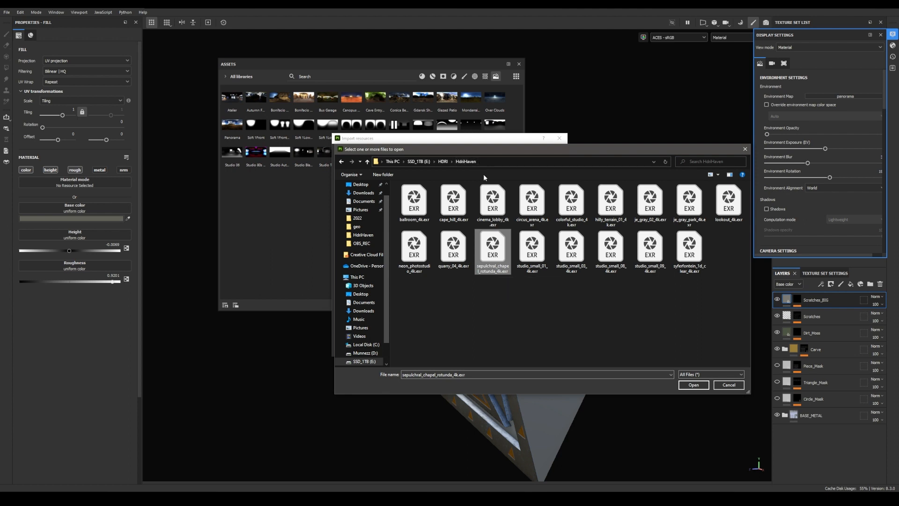
pyautogui.click(695, 385)
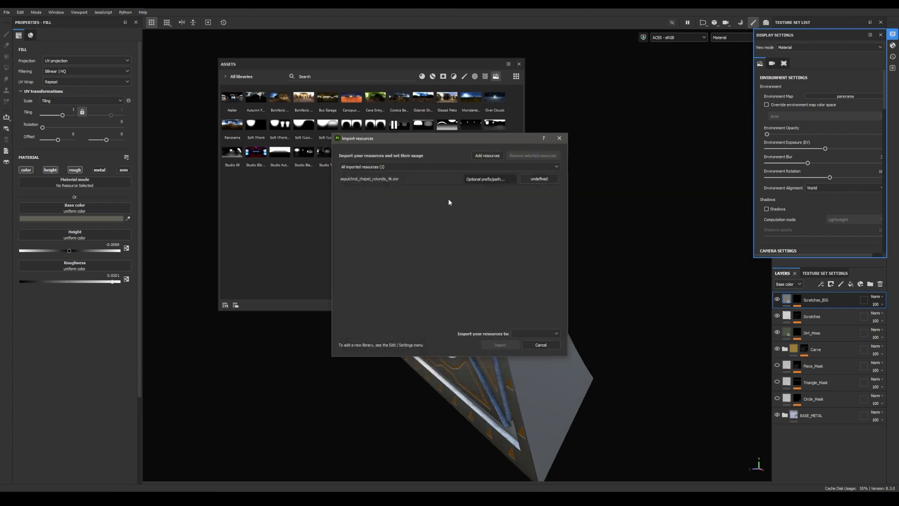
# Import the HDRI into the Core_Sub_Tut project with the prefix hdri and its usage set to environment.
pyautogui.click(497, 176)
pyautogui.write('h')
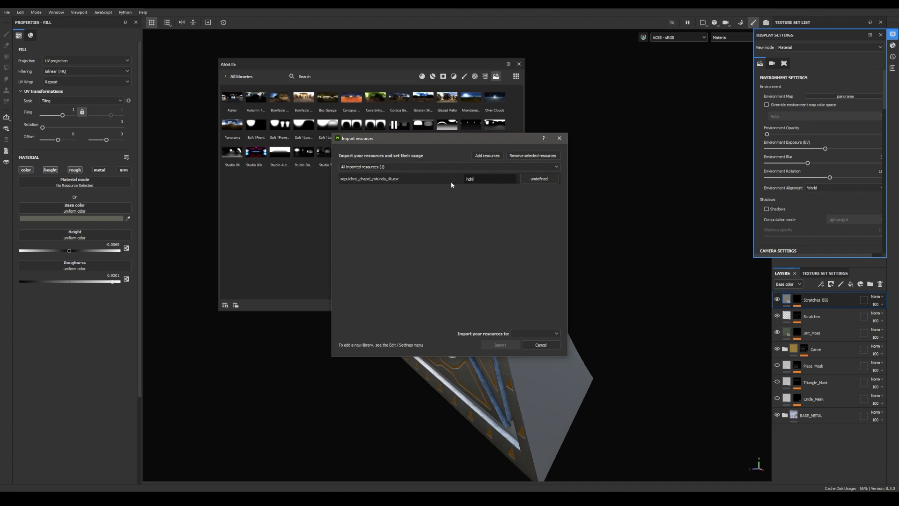
pyautogui.write('dri')
pyautogui.click(539, 179)
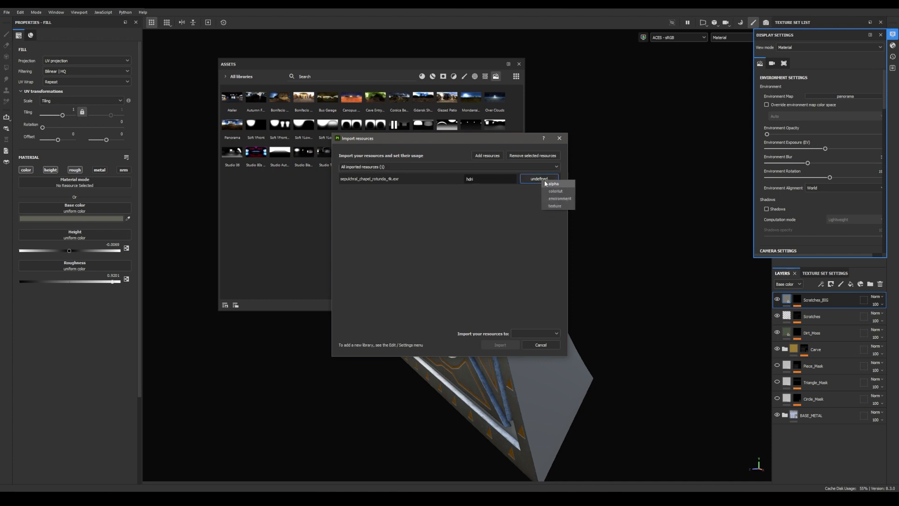
pyautogui.click(554, 198)
pyautogui.click(523, 333)
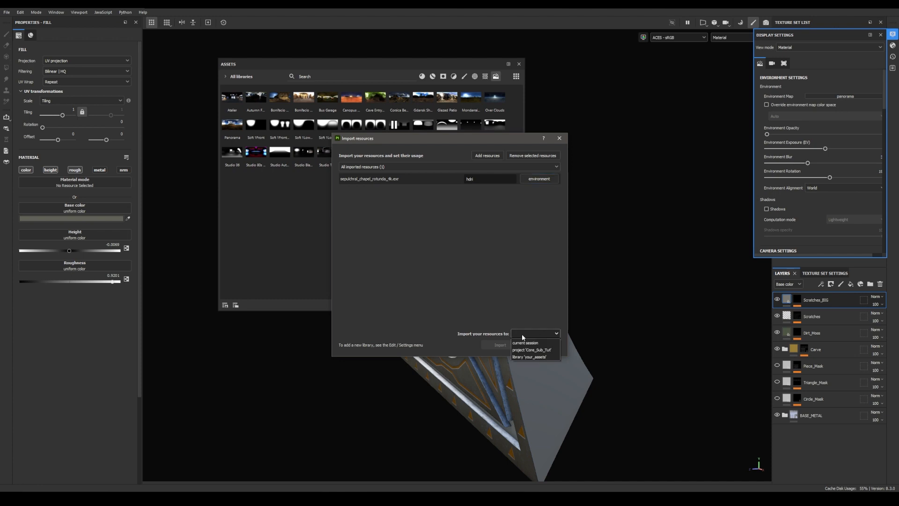
pyautogui.click(542, 350)
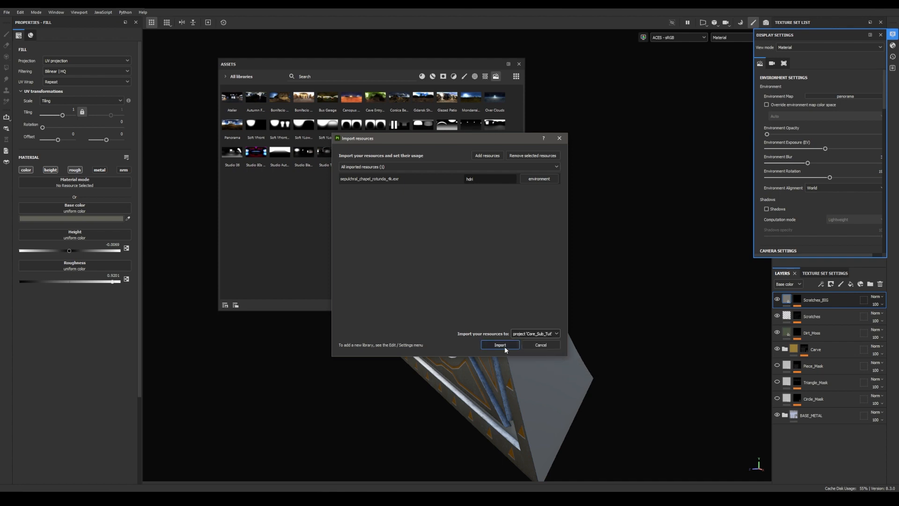
pyautogui.click(505, 347)
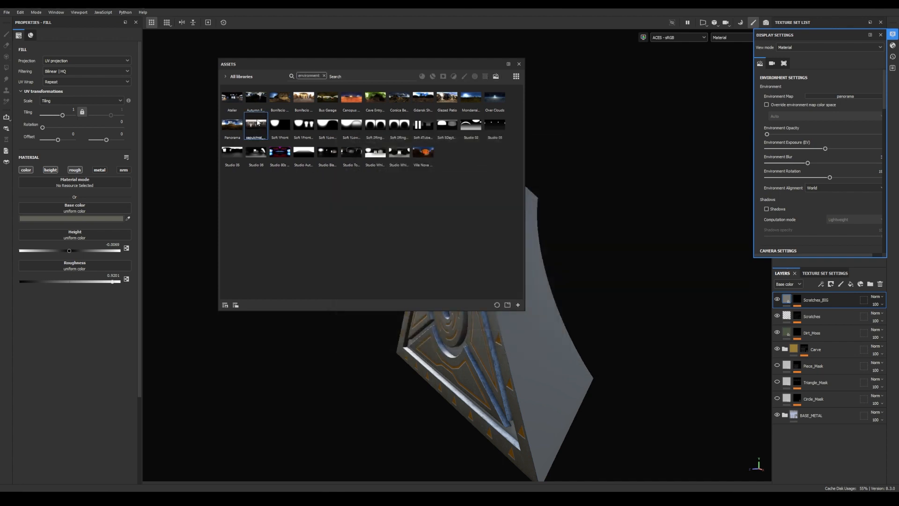
# Assign sepulchral_chapel_rotunda_4k as the environment map, close the Assets window, and rotate the lighting around the model.
pyautogui.moveTo(256, 124); pyautogui.dragTo(847, 99)
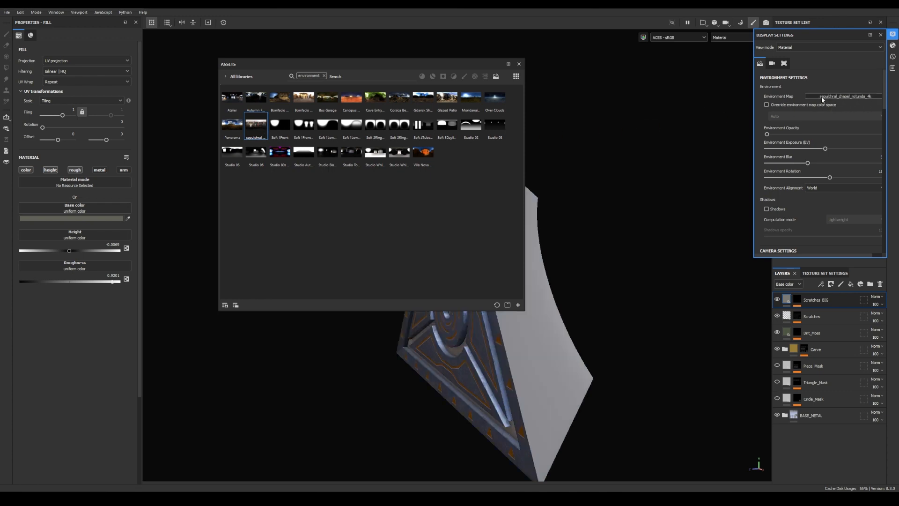
pyautogui.click(518, 64)
pyautogui.keyDown('shift'); pyautogui.moveTo(578, 261); pyautogui.dragTo(377, 208, button='right'); pyautogui.keyUp('shift')
pyautogui.keyDown('alt'); pyautogui.moveTo(378, 209); pyautogui.dragTo(660, 228); pyautogui.keyUp('alt')
pyautogui.keyDown('shift'); pyautogui.moveTo(660, 228); pyautogui.dragTo(635, 228, button='right'); pyautogui.keyUp('shift')
pyautogui.keyDown('alt'); pyautogui.moveTo(438, 230); pyautogui.dragTo(385, 212, button='middle'); pyautogui.keyUp('alt')
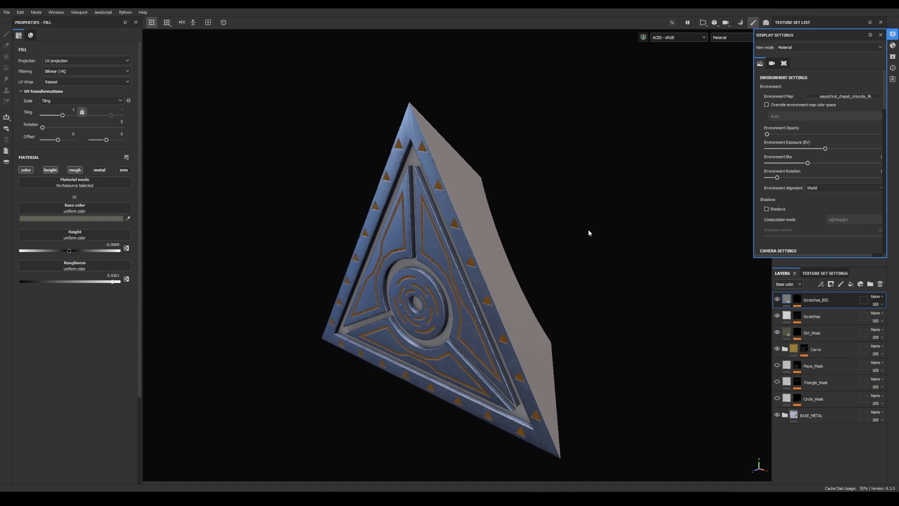
# Show the Assets window again and start another resource import.
pyautogui.click(56, 12)
pyautogui.moveTo(62, 20)
pyautogui.click(112, 20)
pyautogui.click(518, 306)
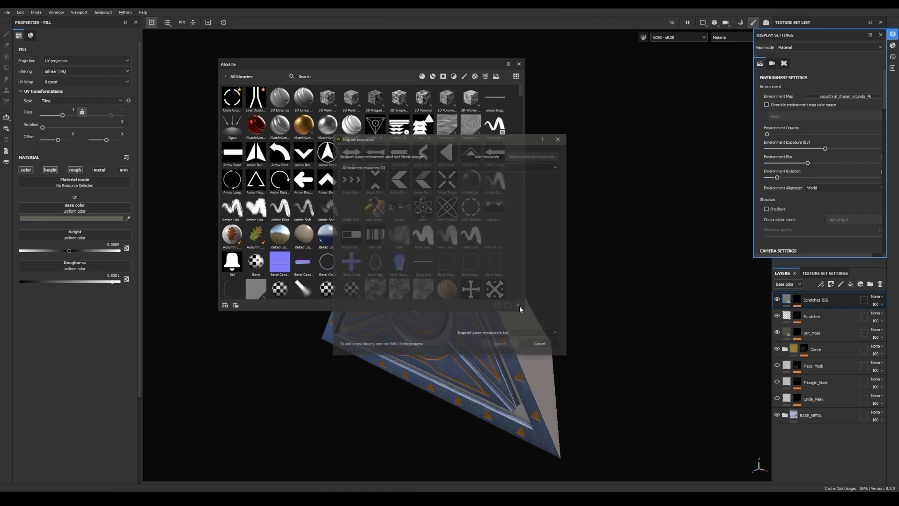